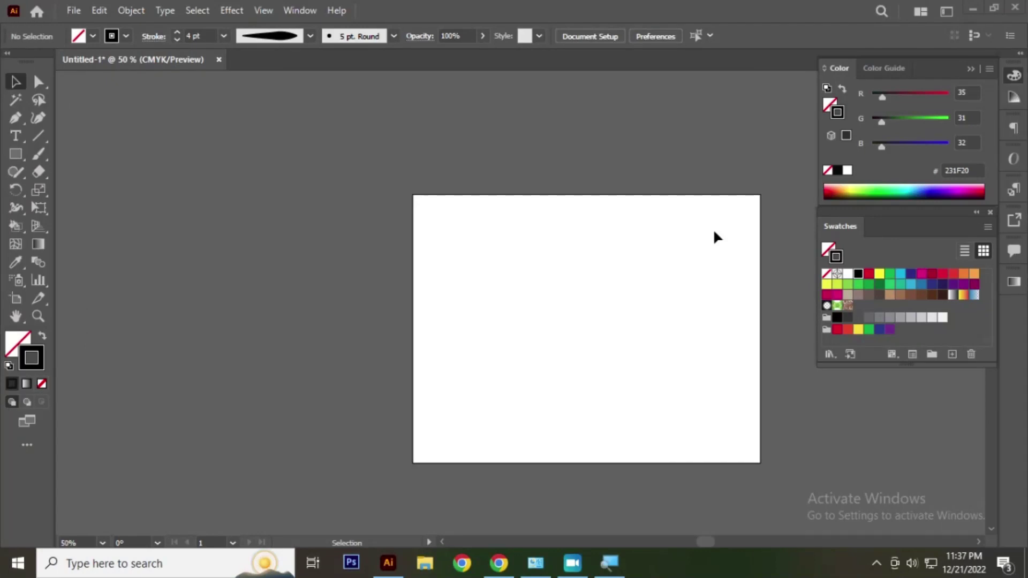
Show the Color Guide's shades-and-tints grid instead of the RGB colour sliders.
scroll(393, 271, "down", 3)
scroll(403, 275, "up", 3)
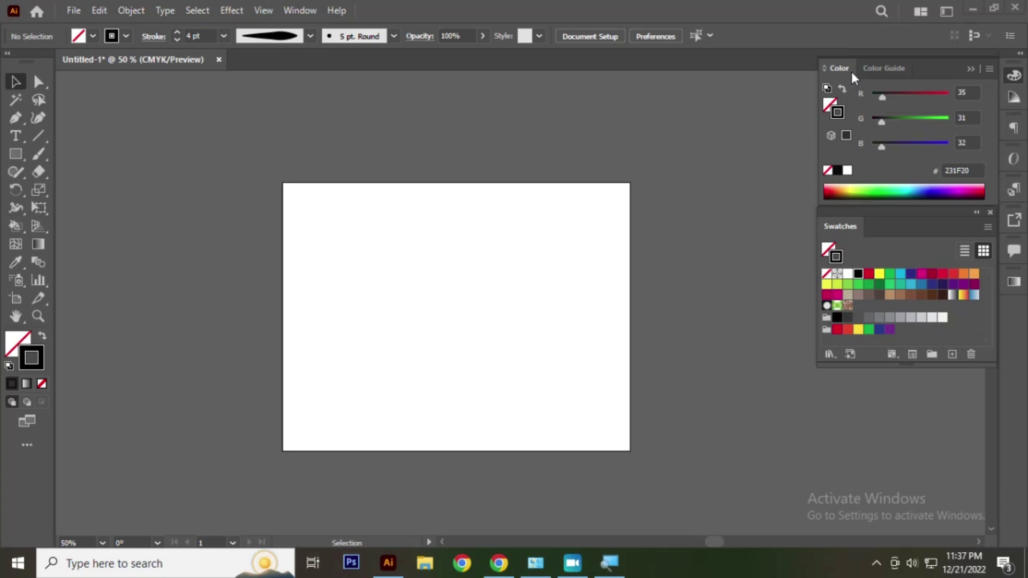
left_click(879, 70)
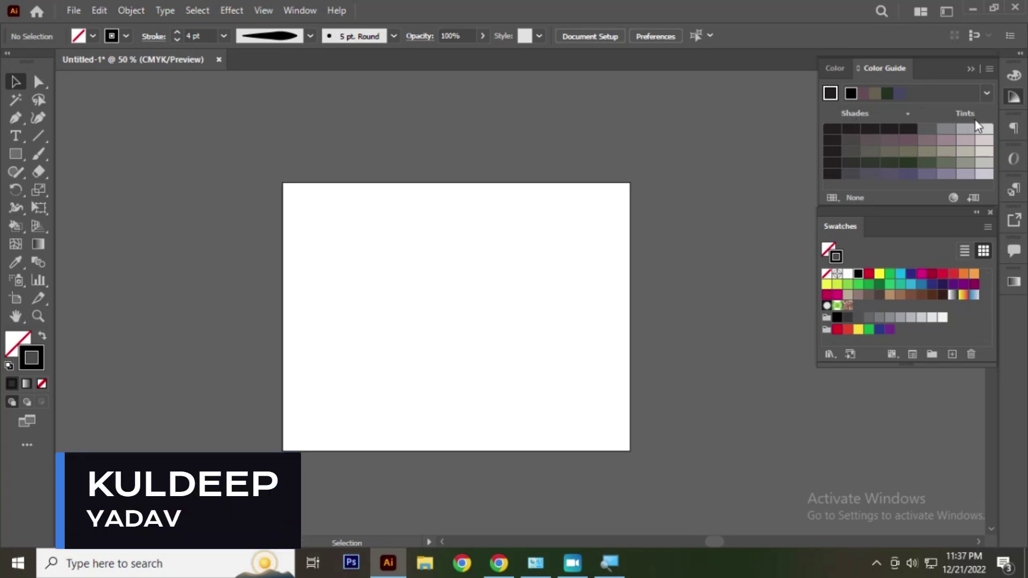
left_click(828, 66)
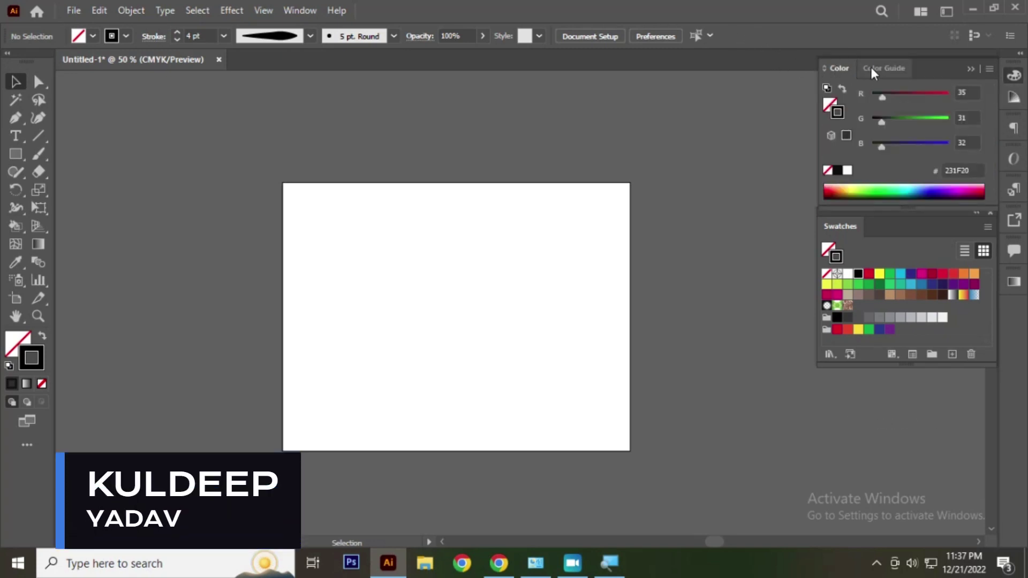
left_click(873, 66)
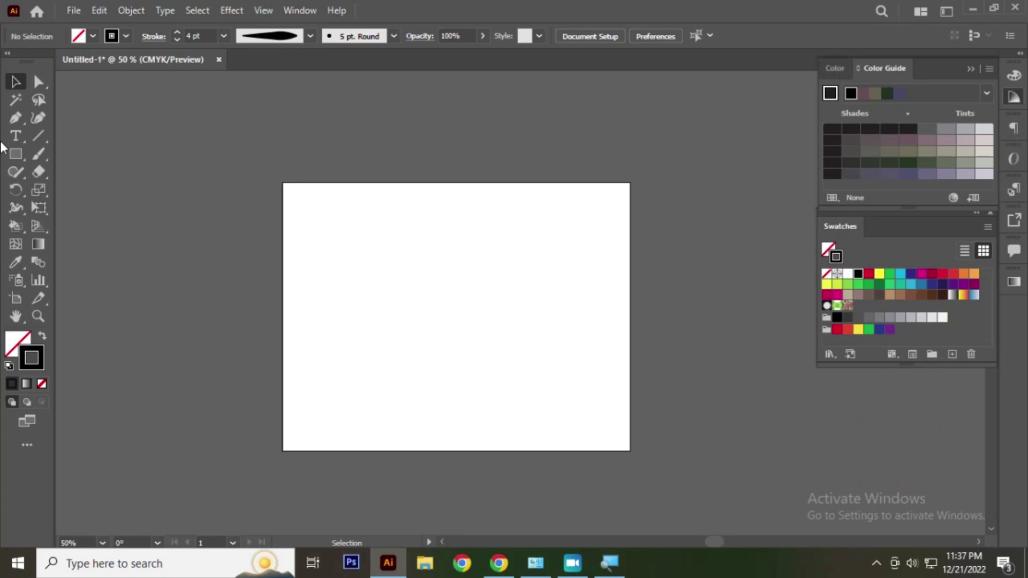
Draw a square on the artboard and give its outline CMYK Red.
left_click(16, 154)
left_click_drag(327, 236, 483, 381)
left_click(822, 139)
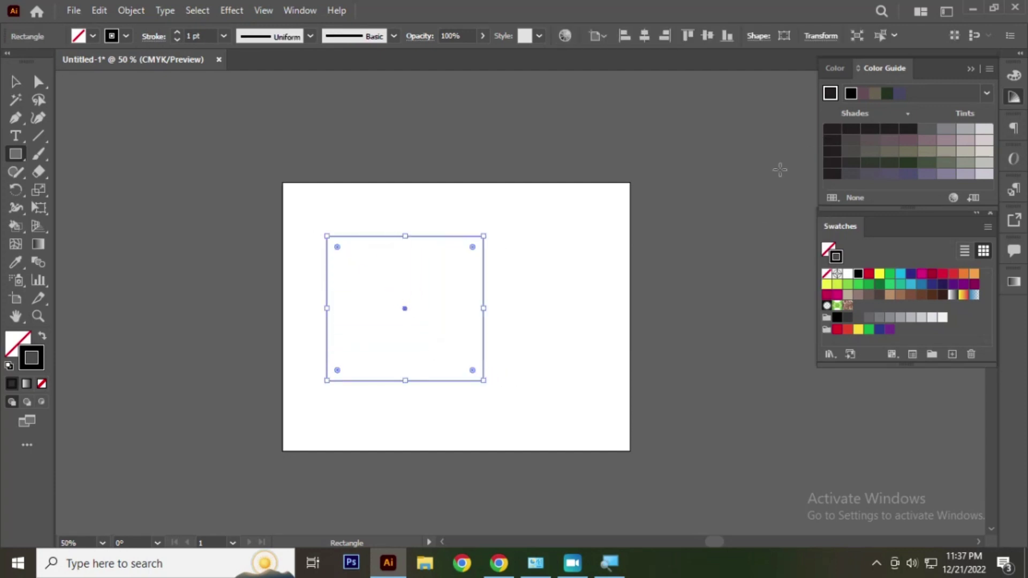
left_click(869, 274)
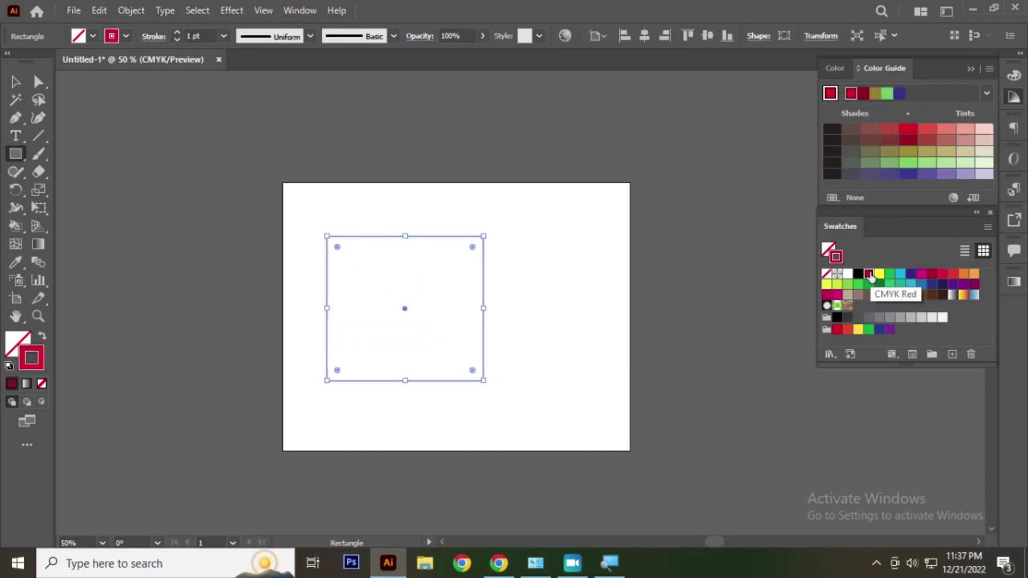
Remove the square's outline, fill it with red ED1C24, and move it right.
left_click(15, 82)
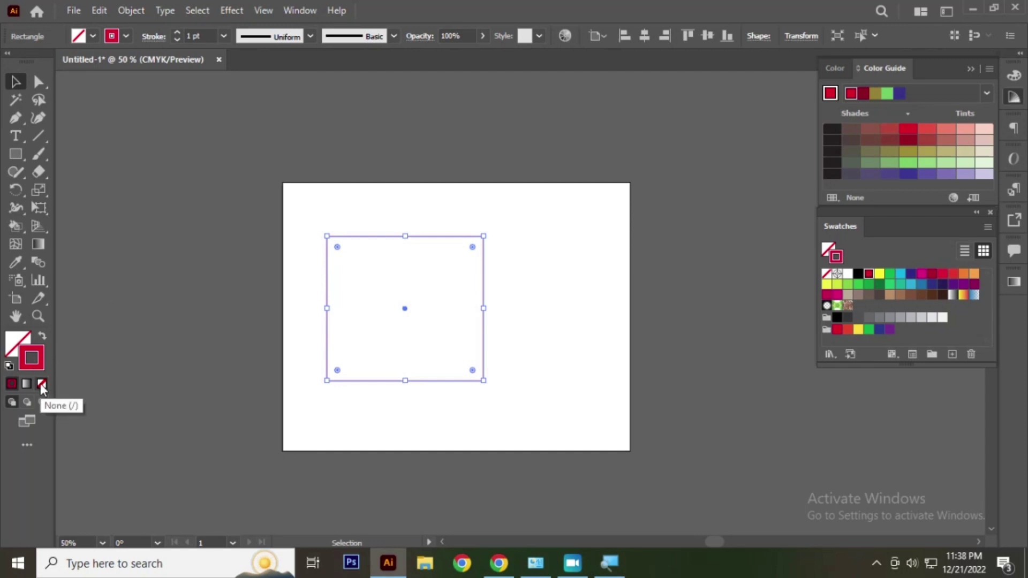
left_click(41, 385)
left_click(12, 343)
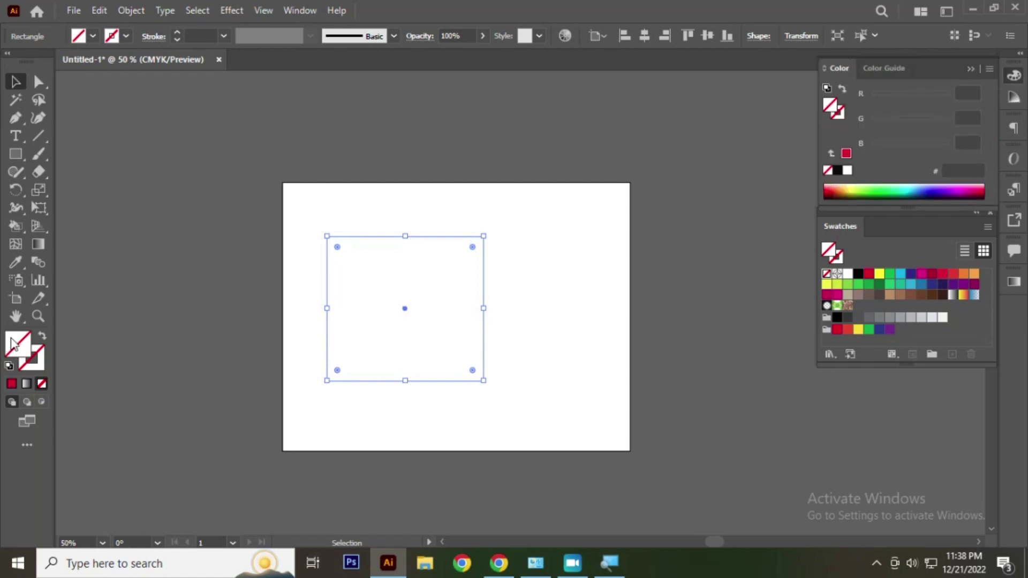
left_click(846, 154)
left_click_drag(423, 292, 463, 299)
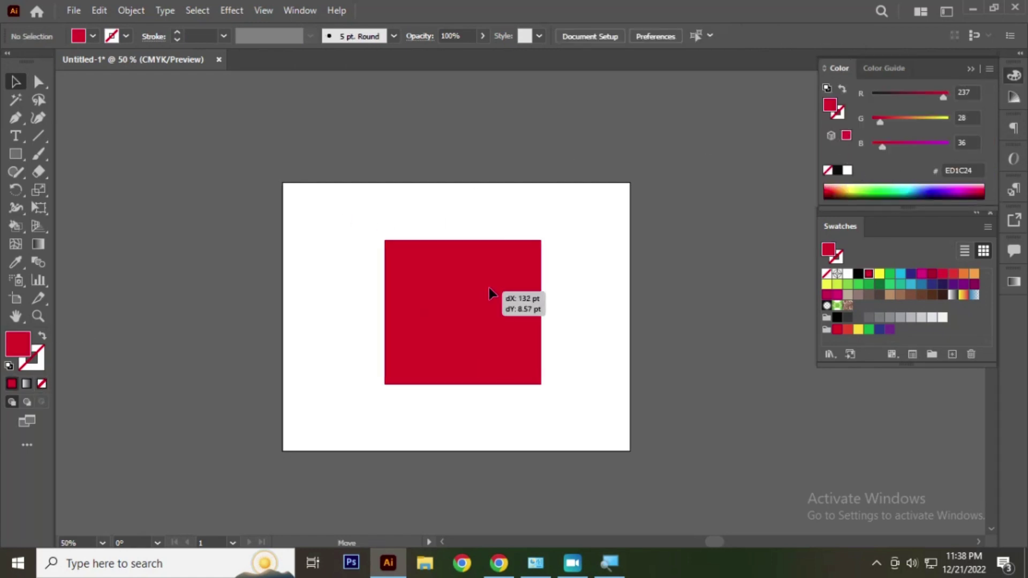
scroll(471, 302, "up", 3)
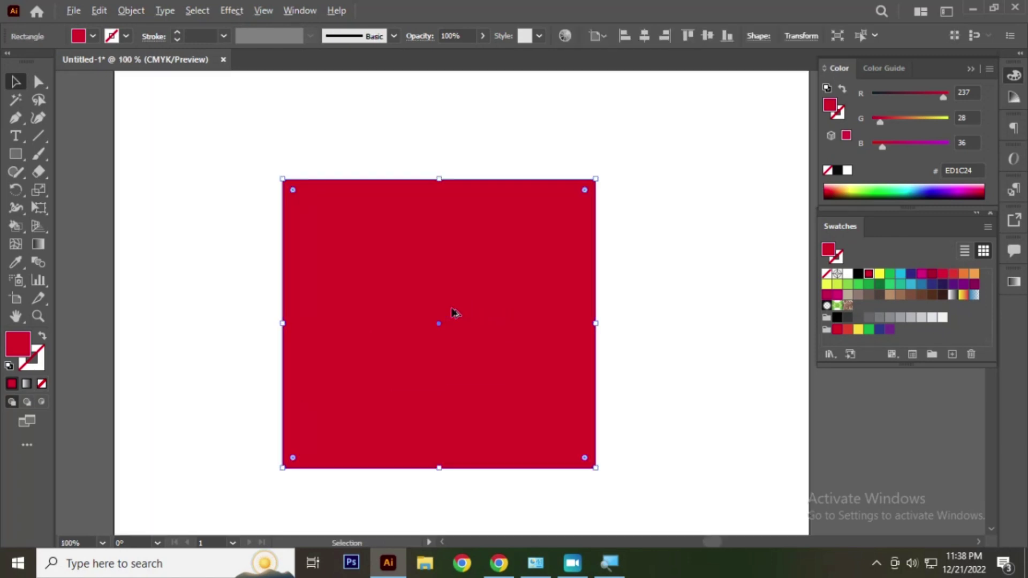
scroll(482, 176, "down", 3)
scroll(475, 220, "up", 3)
scroll(436, 220, "down", 1)
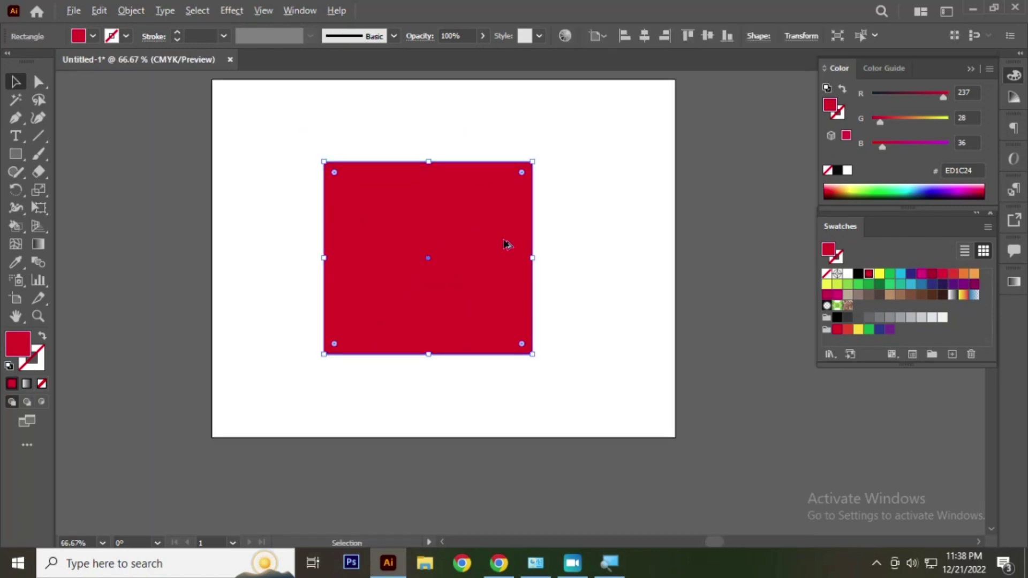
scroll(508, 243, "up", 1)
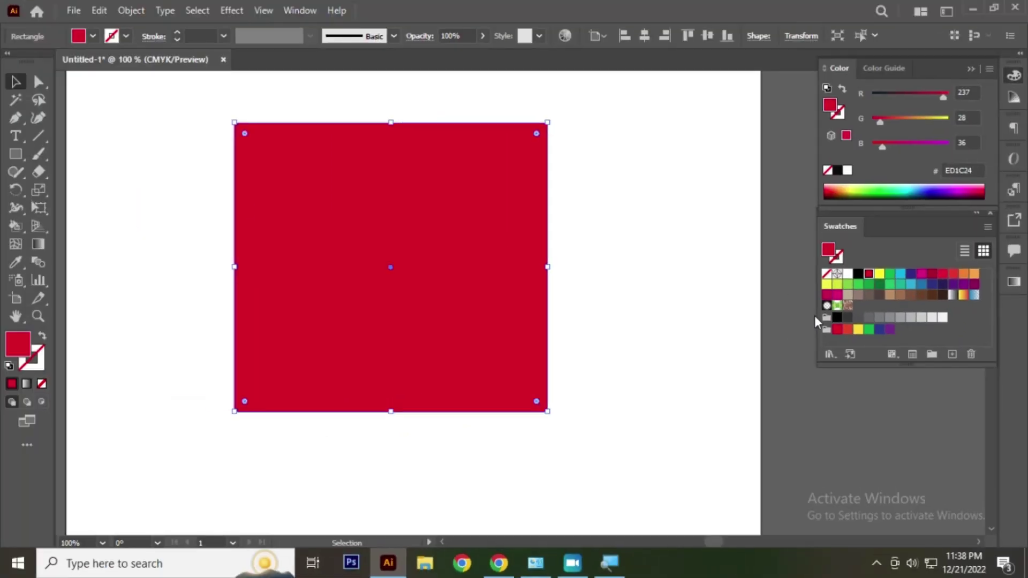
Undock the Swatches panel and float it over the canvas beside the red square.
mouse_move(926, 223)
left_mouse_down()
mouse_move(680, 185)
mouse_move(660, 156)
left_mouse_up()
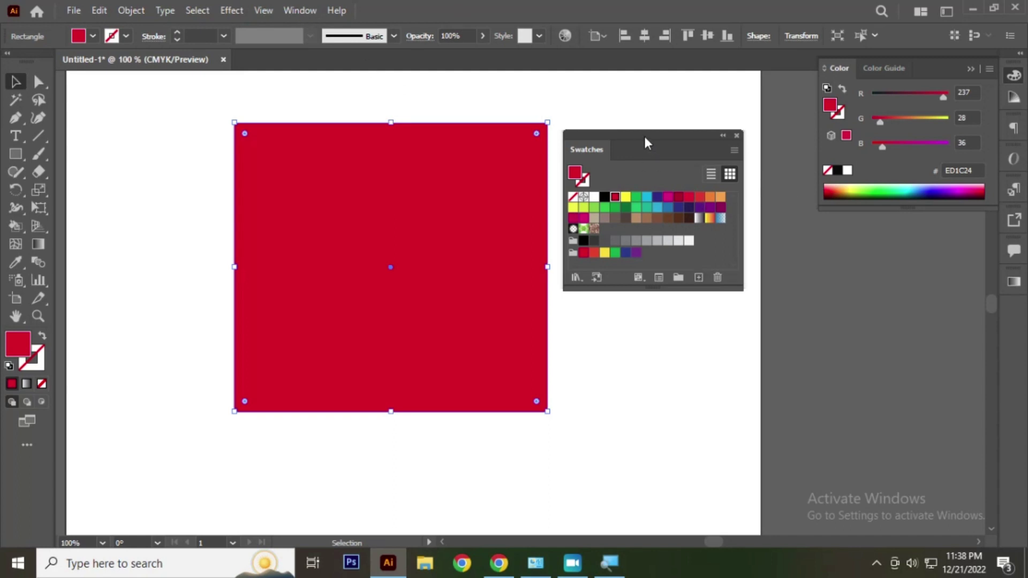
mouse_move(645, 137)
left_mouse_down()
mouse_move(654, 173)
mouse_move(646, 158)
left_mouse_up()
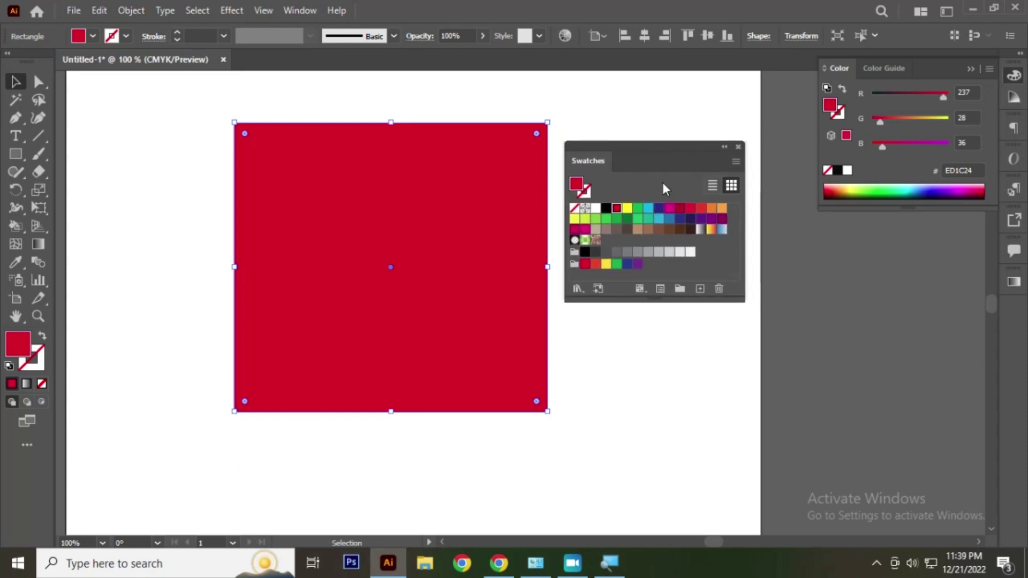
Cancel New Swatch for the C=0 M=92 Y=83 K=0 red twice, then nudge the square left.
left_click(701, 291)
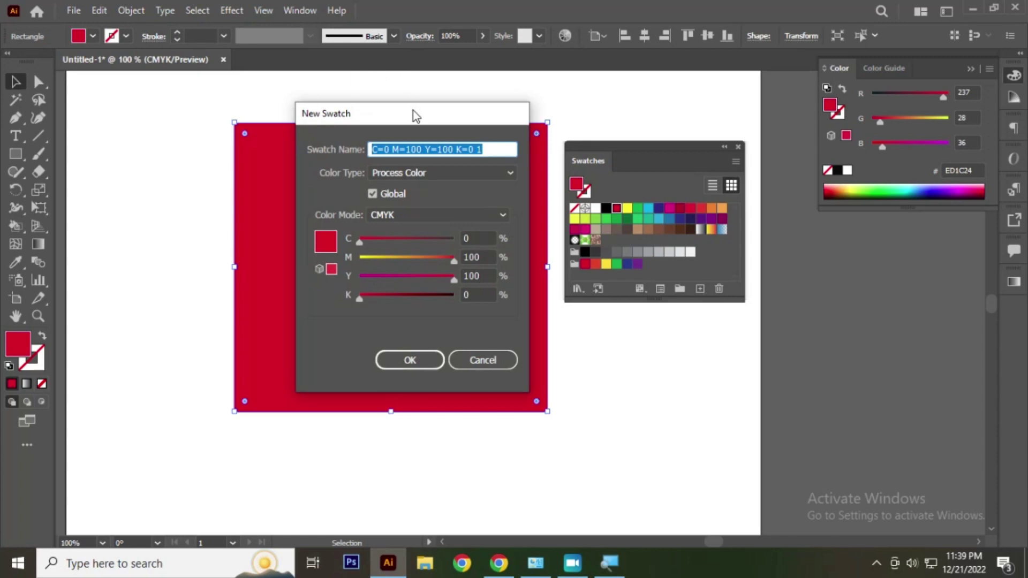
left_click_drag(412, 108, 296, 116)
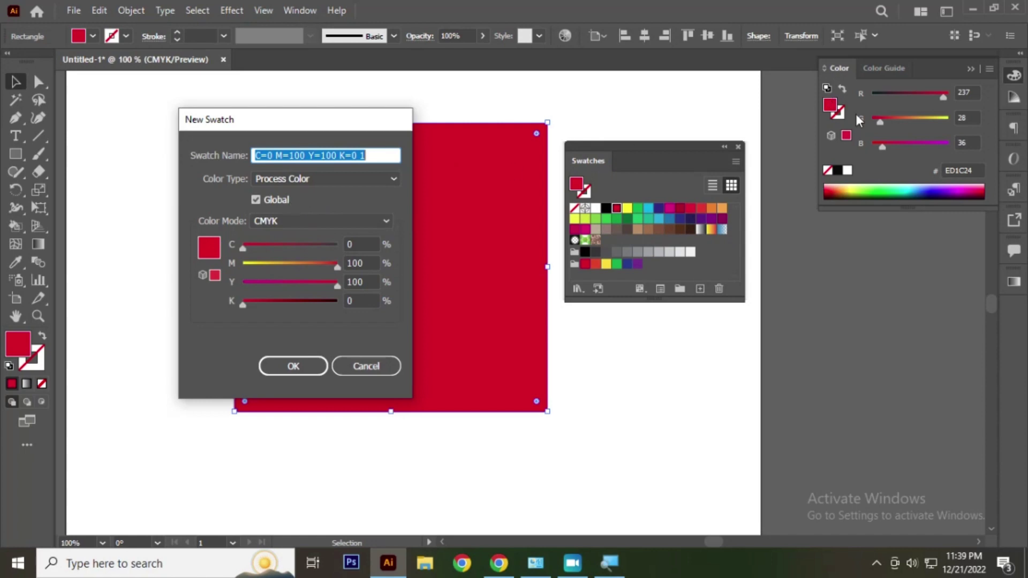
left_click(359, 371)
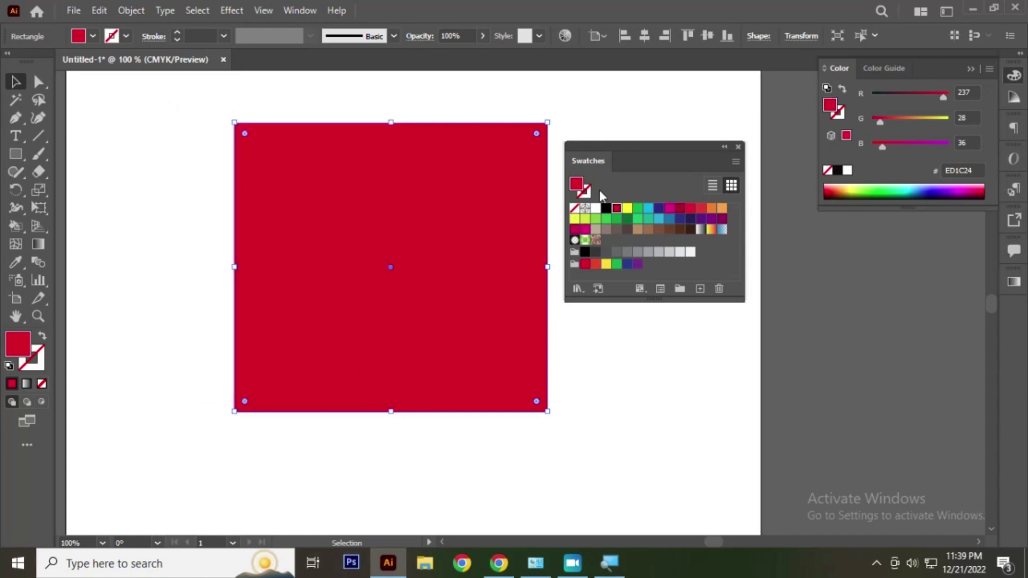
left_click(700, 290)
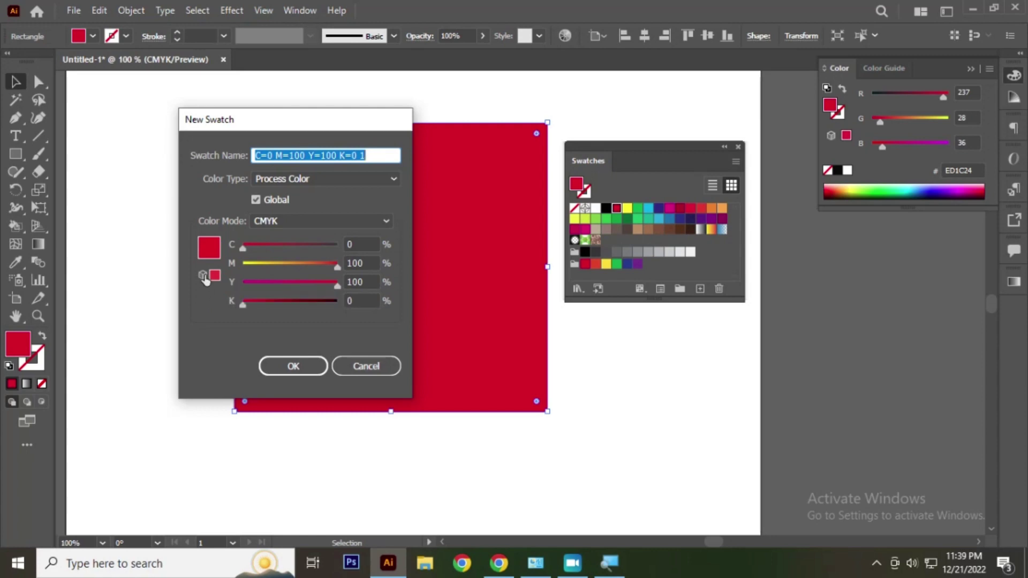
left_click(203, 275)
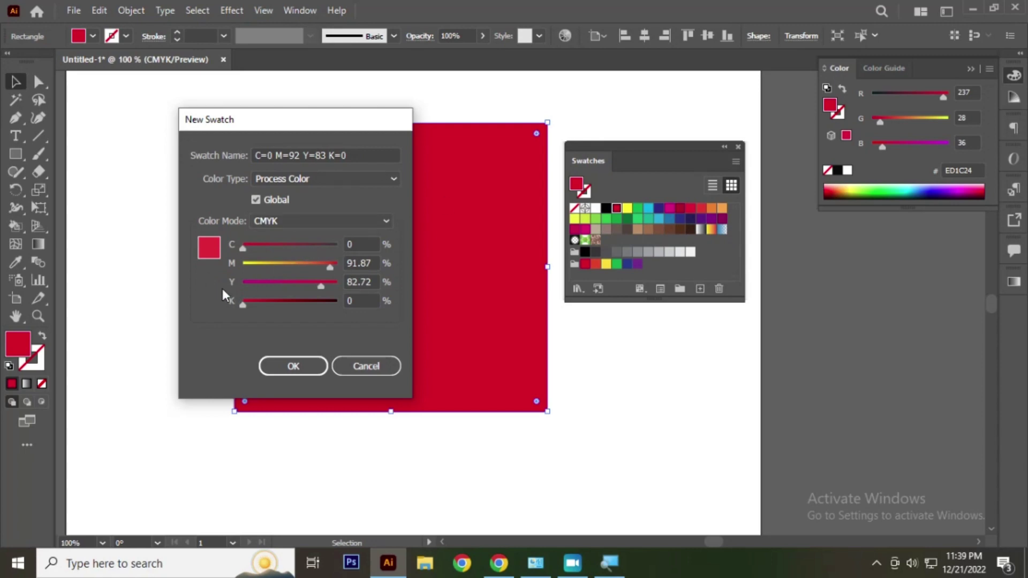
left_click(388, 366)
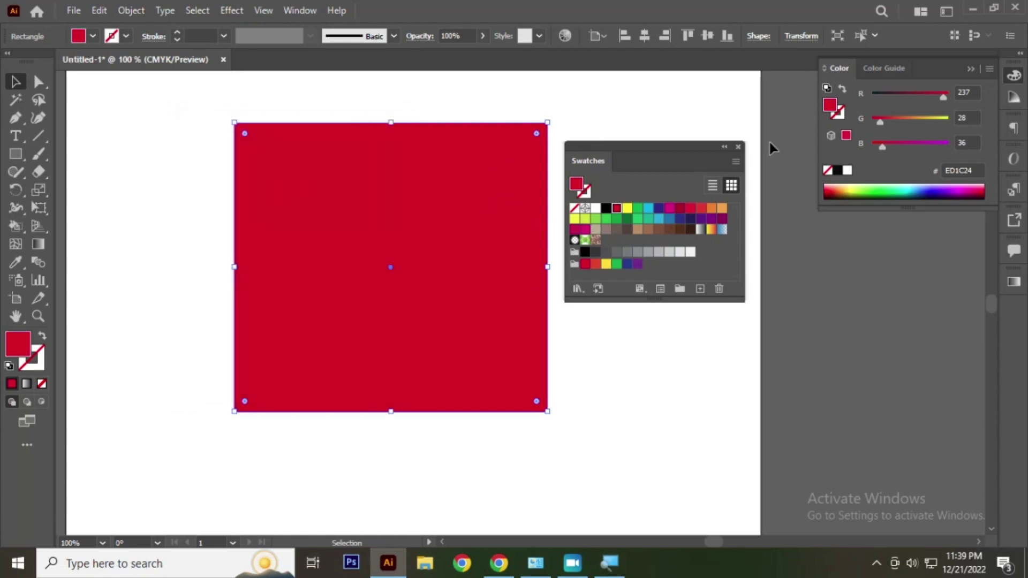
left_click_drag(399, 201, 331, 206)
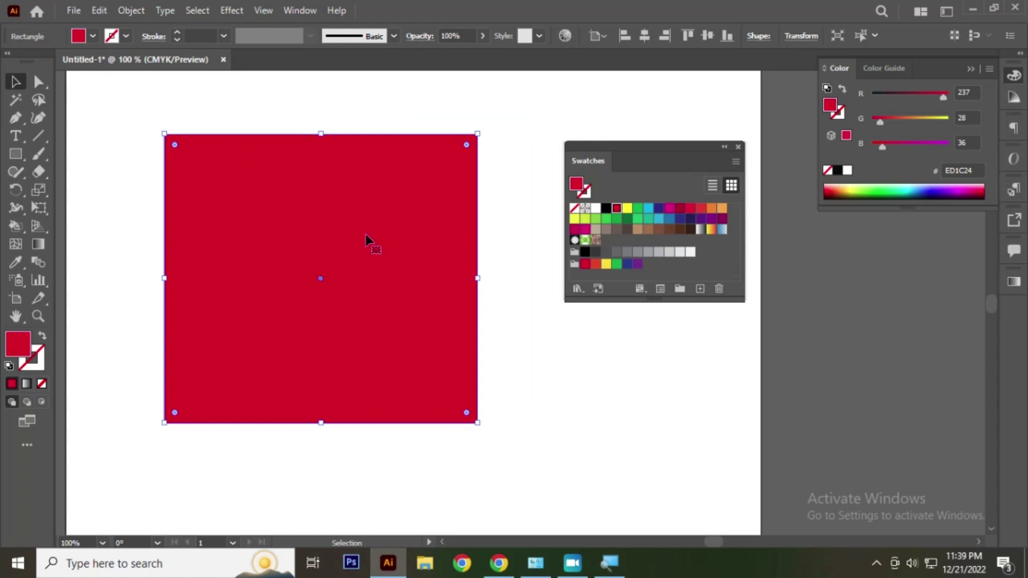
double_click(21, 343)
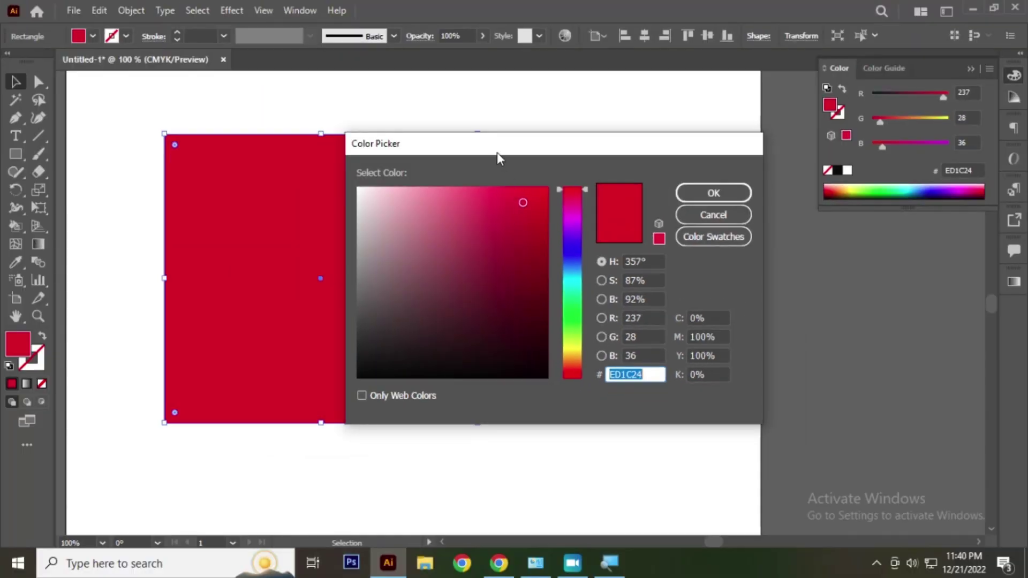
left_click_drag(482, 143, 601, 185)
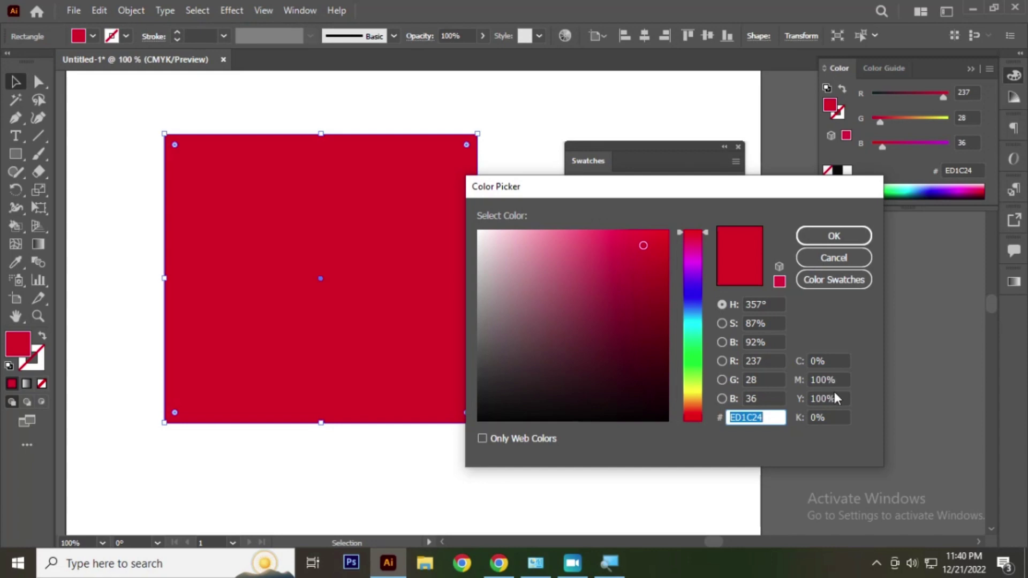
left_click_drag(731, 187, 565, 161)
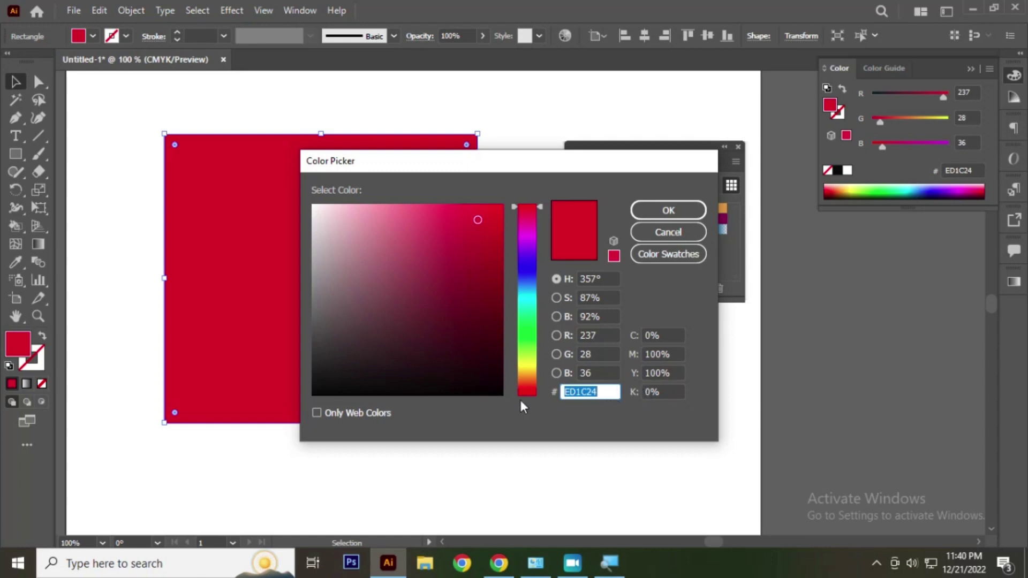
left_click(680, 212)
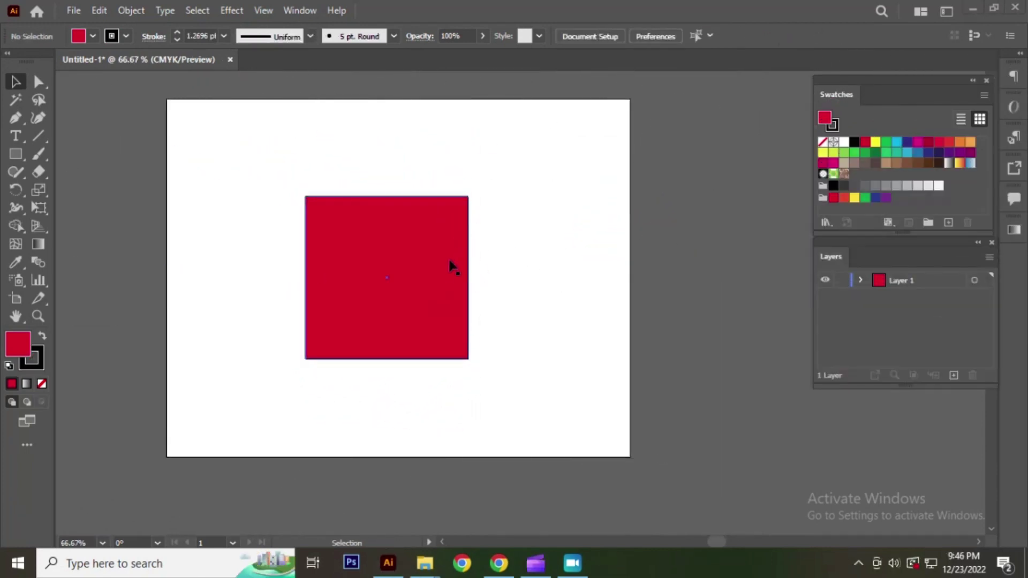
Make a colour group from the red square and delete its black swatch, keeping C=0 M=99 Y=100 K=0.
left_click(394, 234)
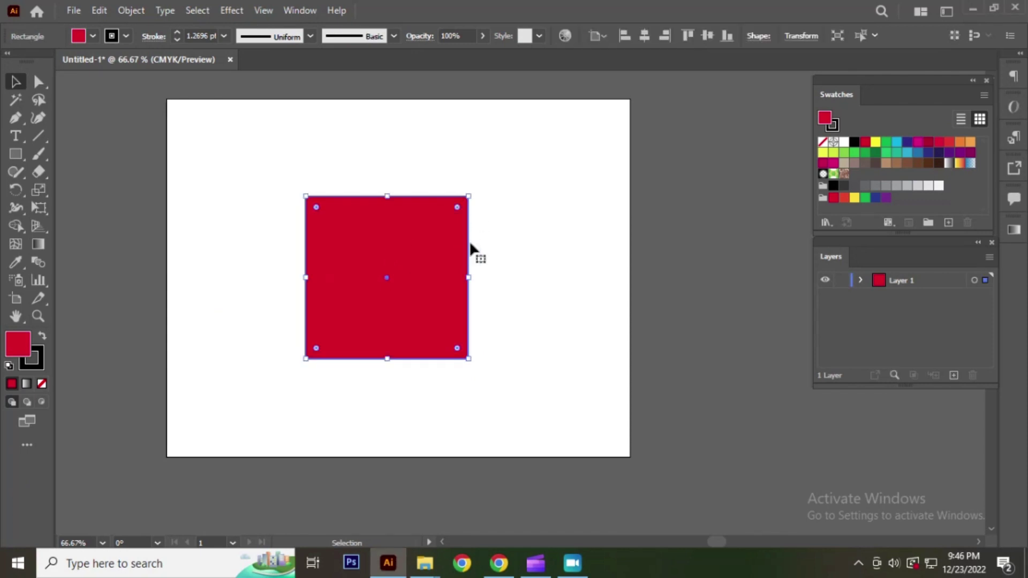
left_click(927, 222)
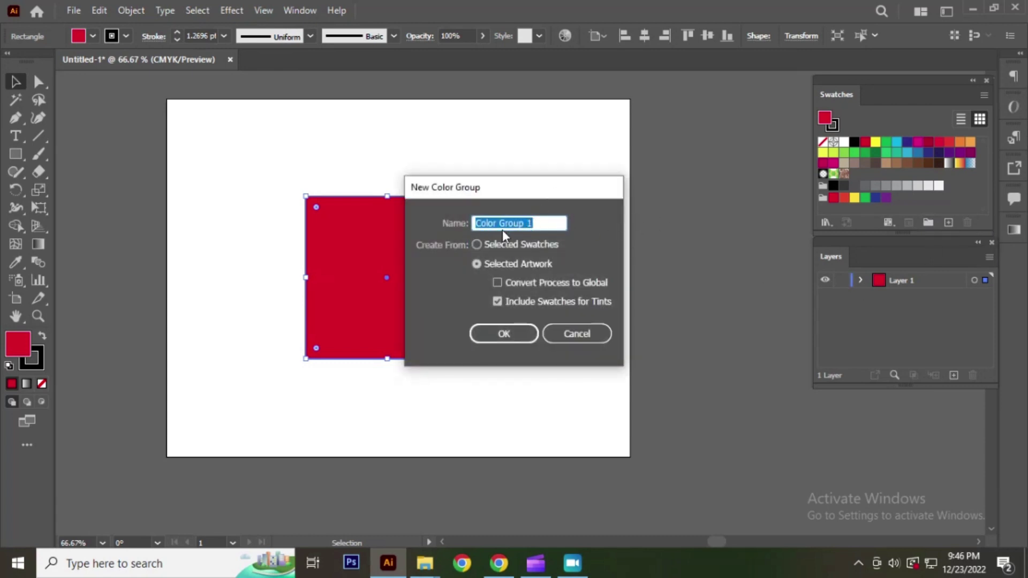
left_click(517, 341)
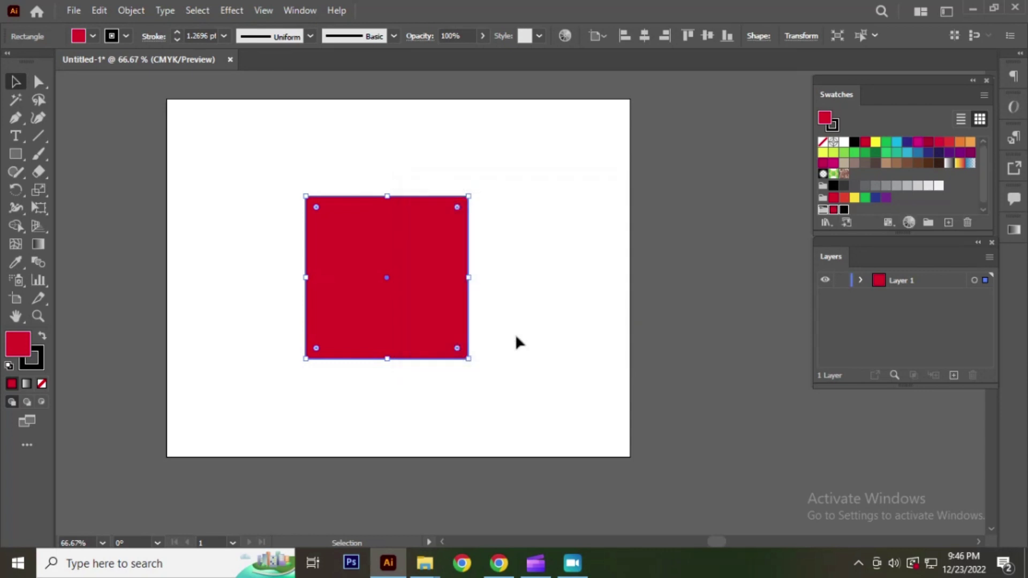
left_click(609, 156)
left_click(843, 209)
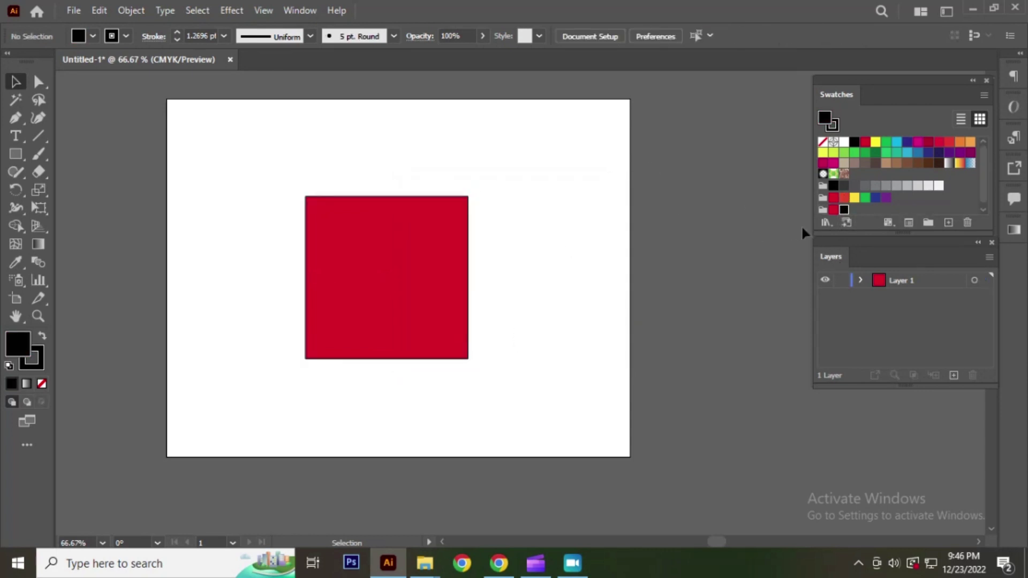
left_click(968, 224)
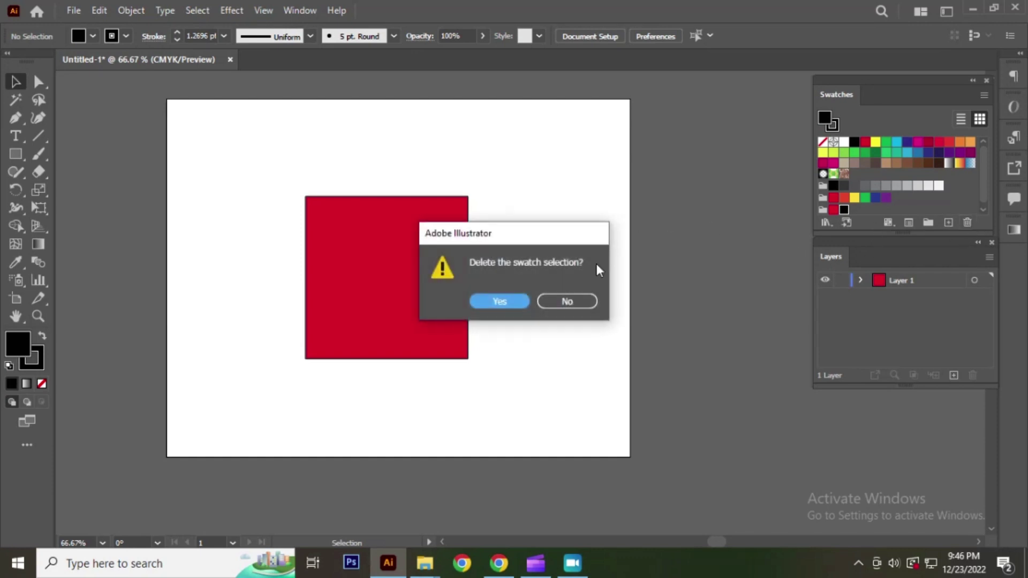
left_click(501, 301)
left_click(381, 219)
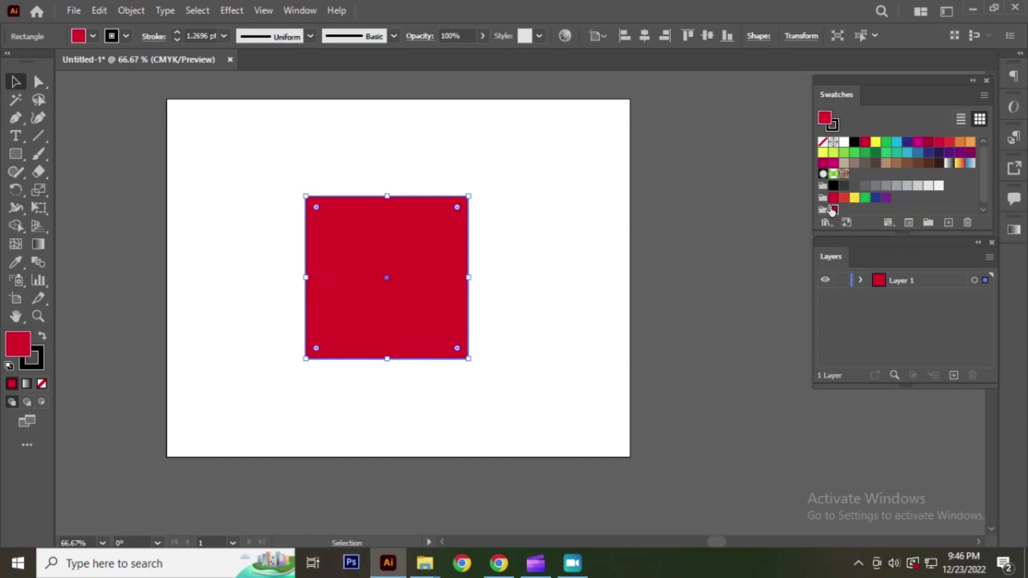
Restore the accidentally deleted square, then trash the red swatch, leaving the colour group empty.
key("Delete")
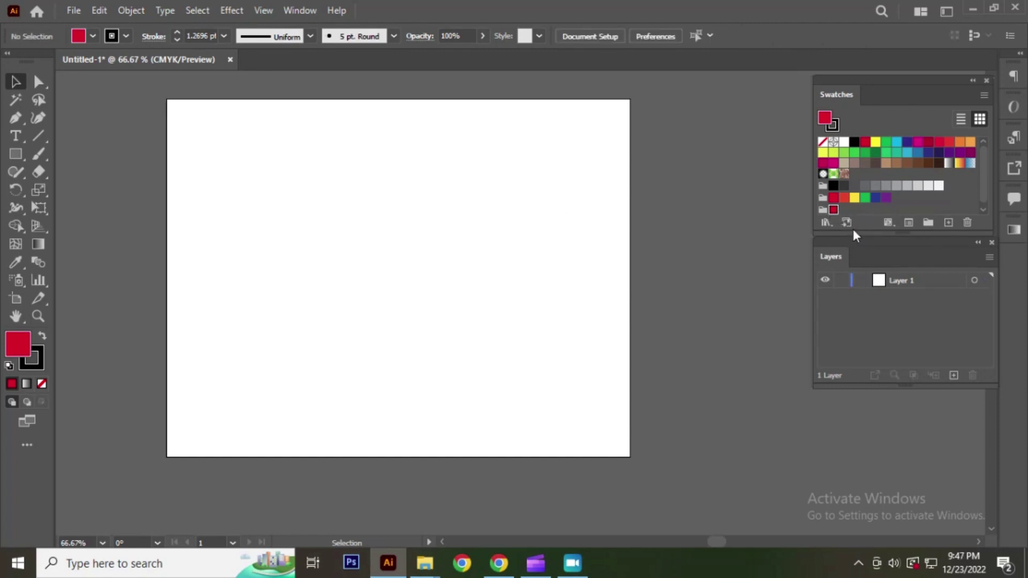
key("ctrl+z")
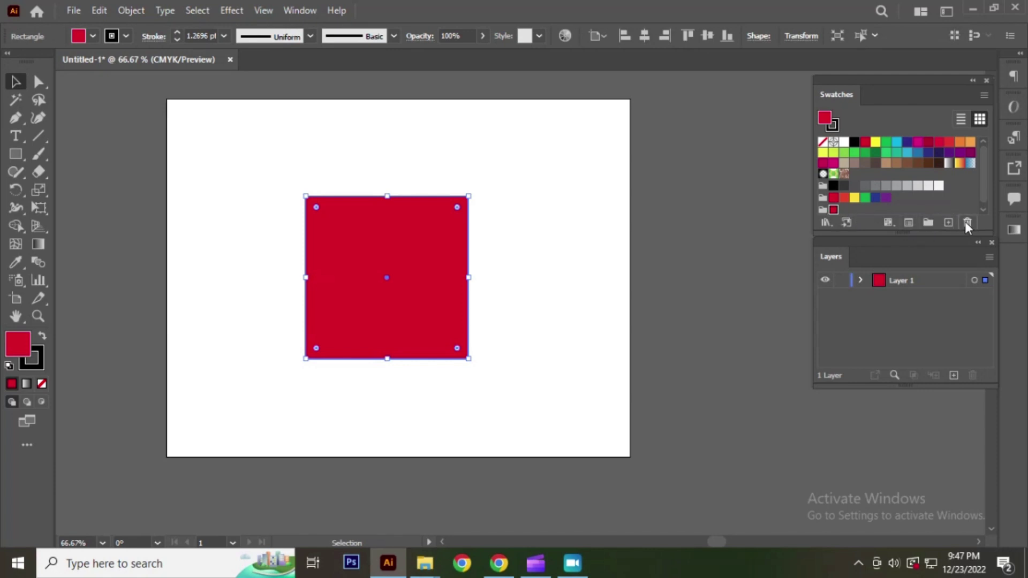
left_click(967, 222)
left_click(522, 301)
left_click(379, 239, "shift")
left_click(822, 210)
Add the square's red to the colour group as global process swatch 'file1'.
left_click(948, 223)
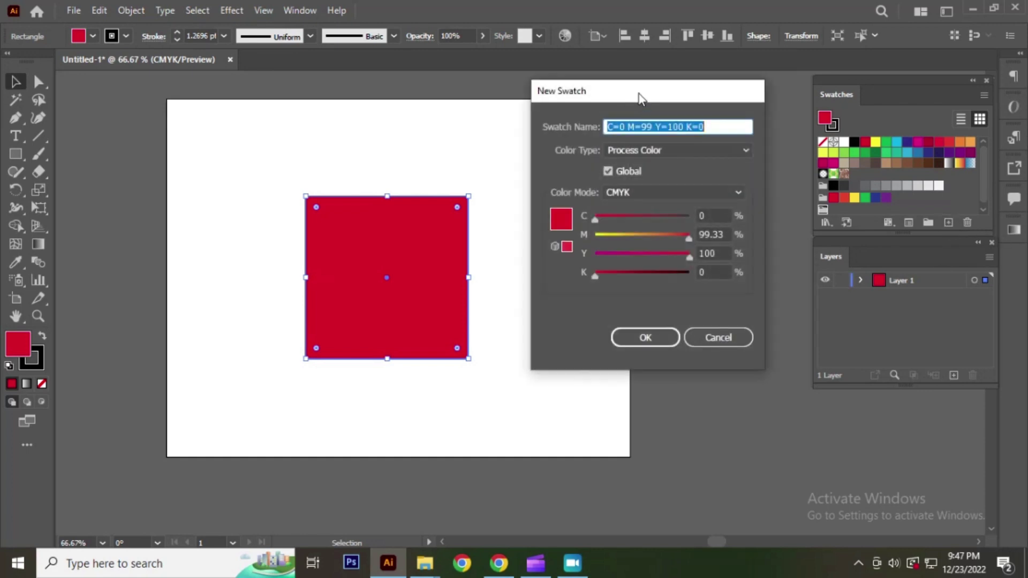
mouse_move(641, 98)
left_mouse_down()
mouse_move(500, 97)
mouse_move(617, 93)
left_mouse_up()
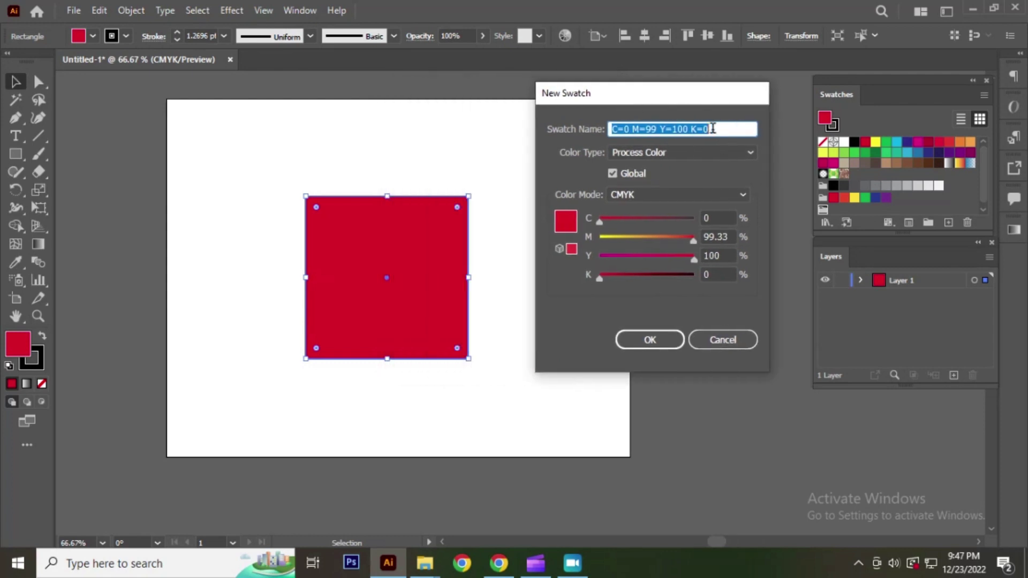
type("fiel")
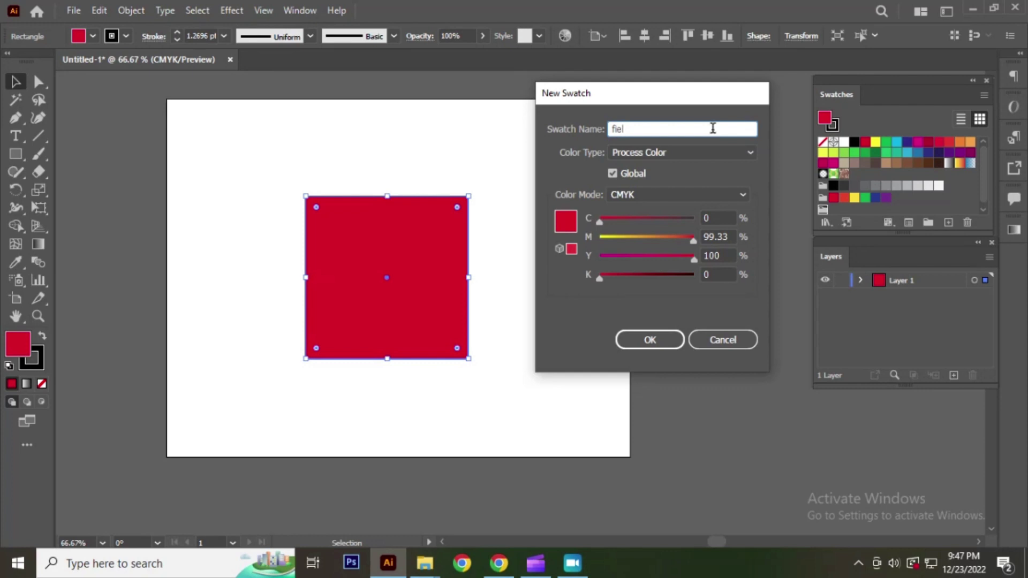
double_click(712, 129)
type("file1")
left_click(648, 153)
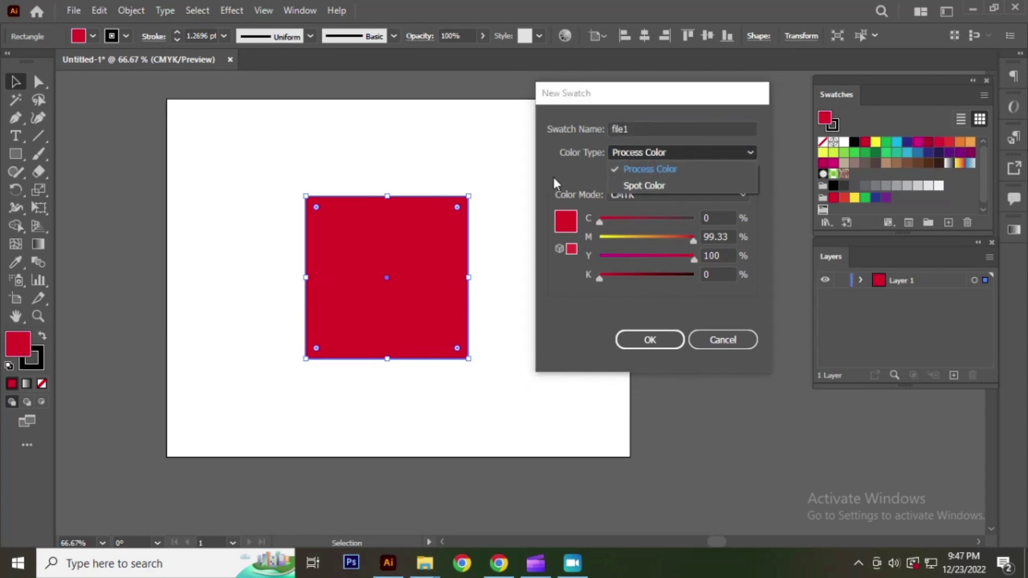
left_click(668, 152)
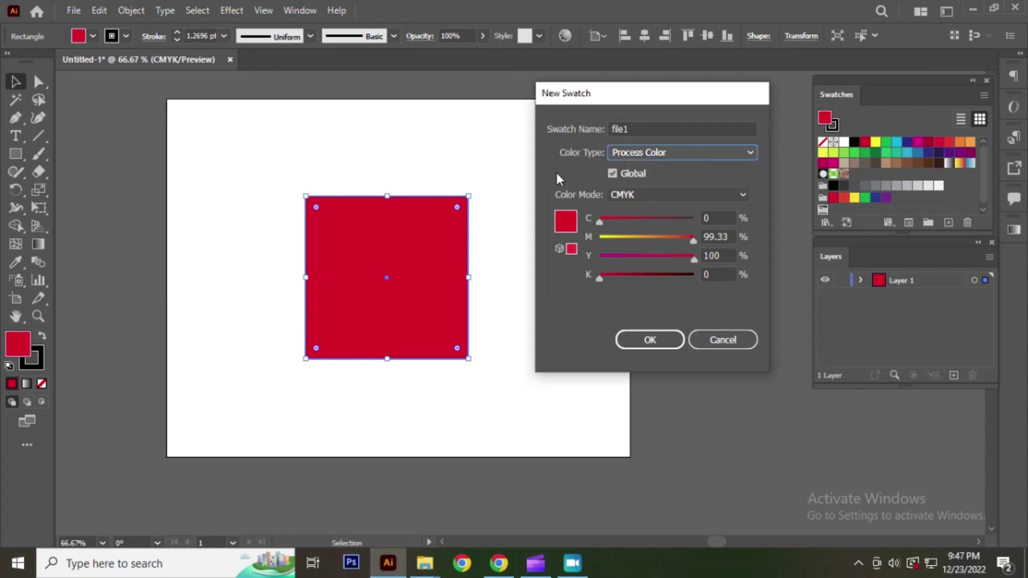
left_click(668, 152)
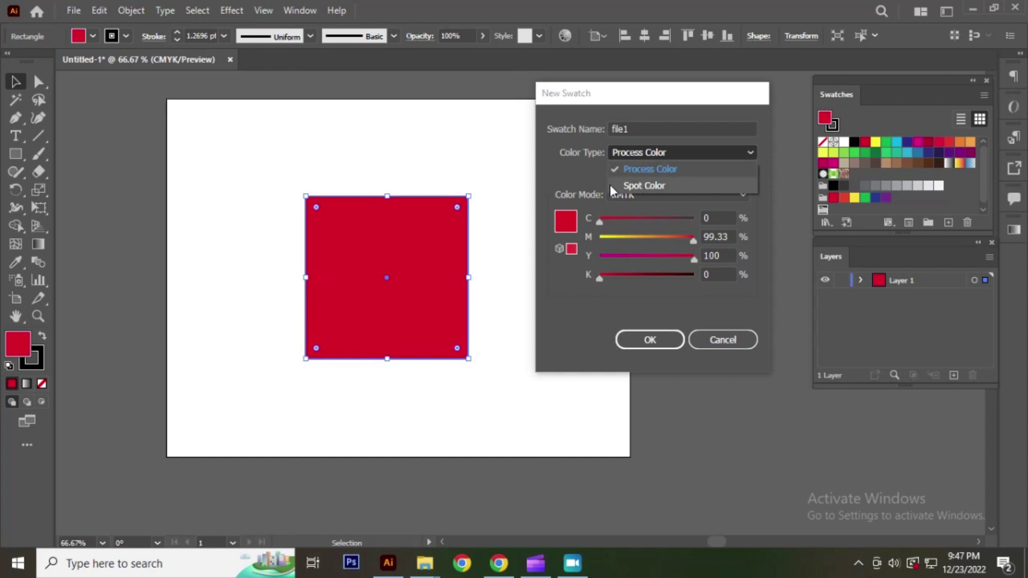
left_click(556, 178)
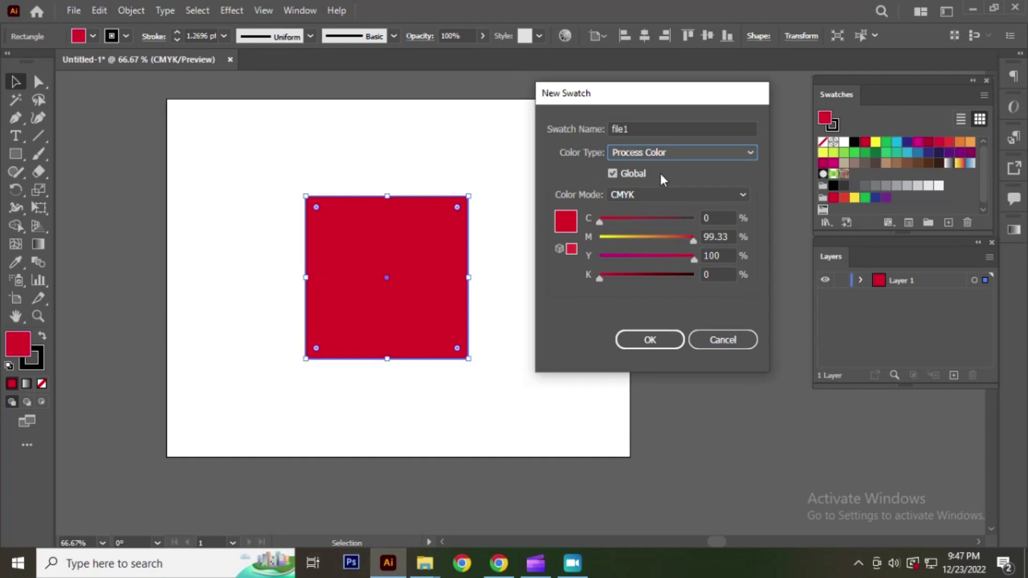
left_click(675, 152)
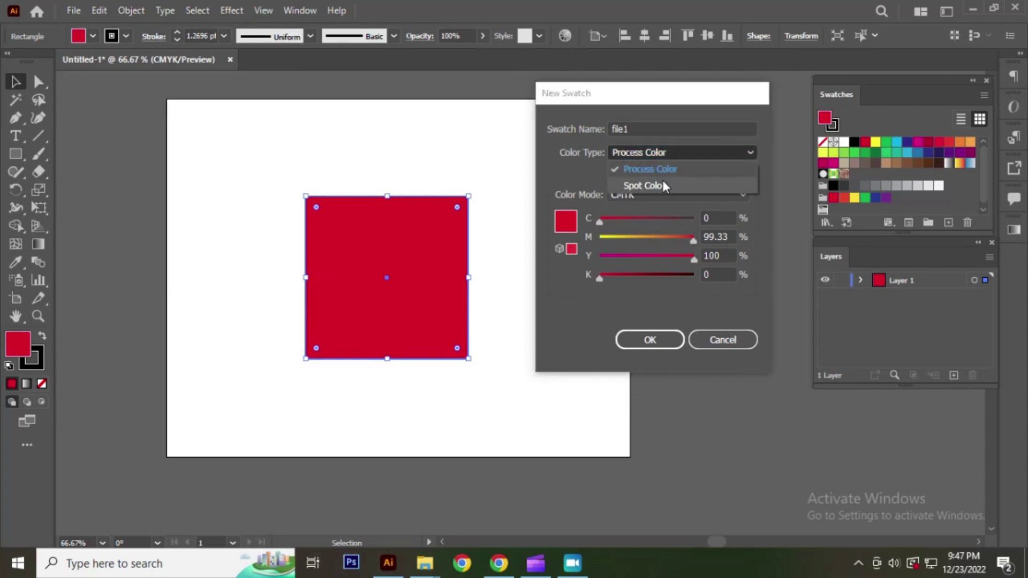
left_click(573, 176)
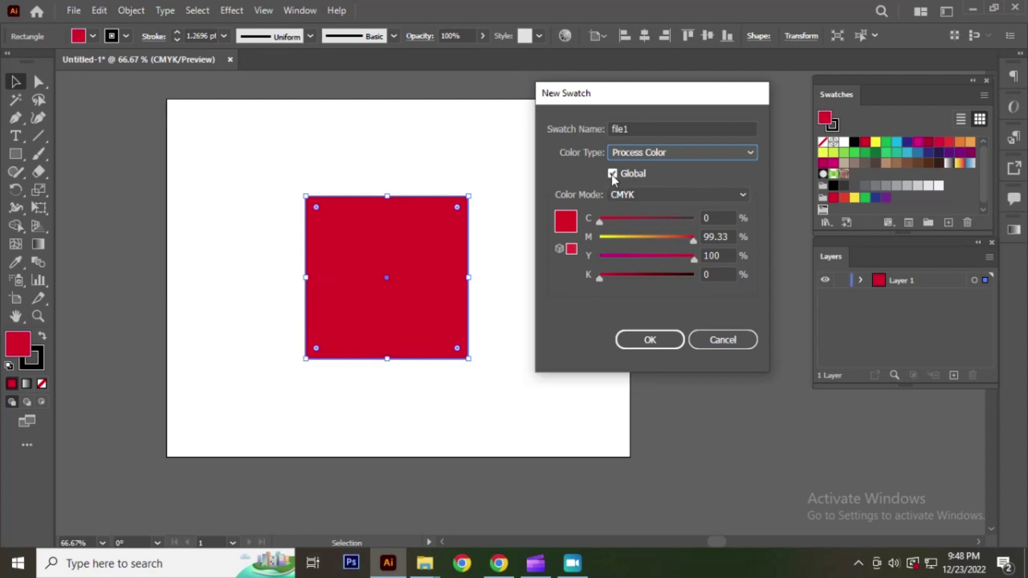
left_click(648, 342)
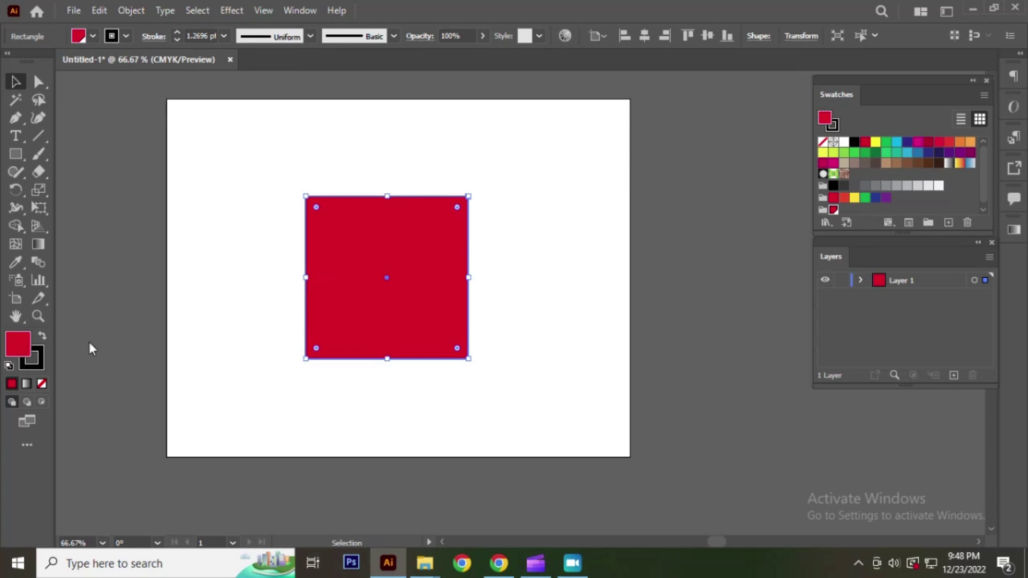
left_click(823, 211)
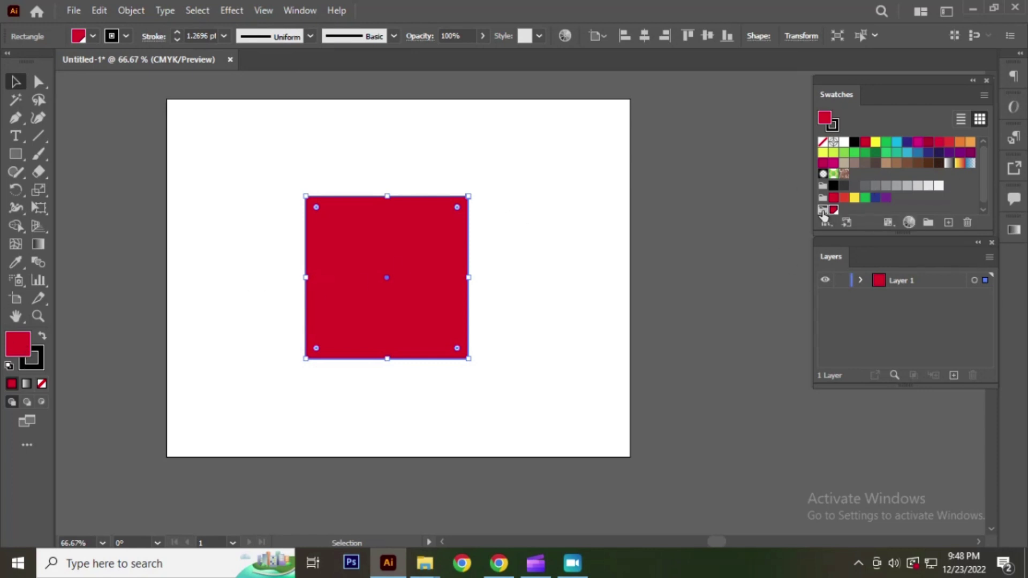
Recolour the square's fill green in the Color Picker.
double_click(22, 338)
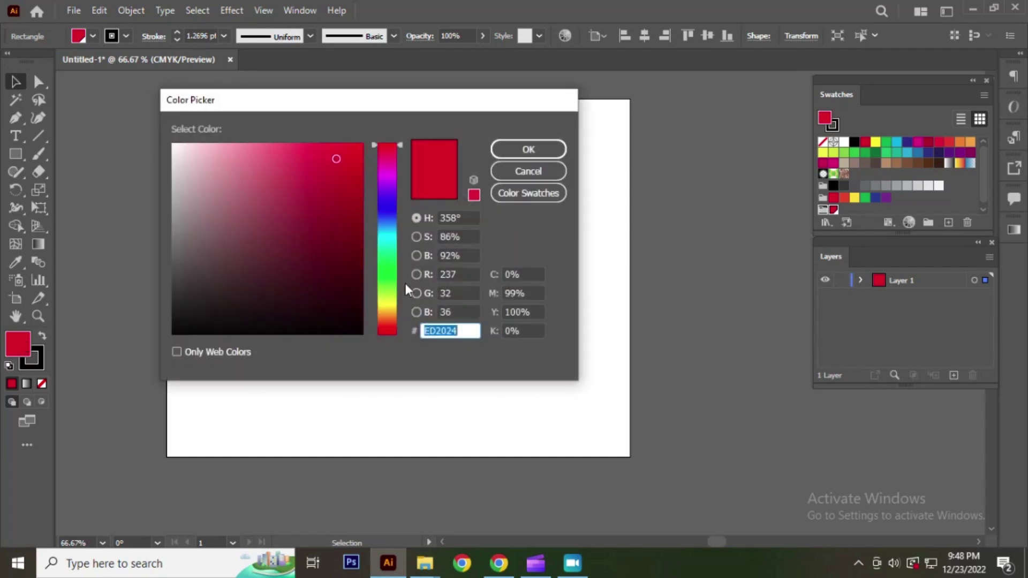
left_click(388, 272)
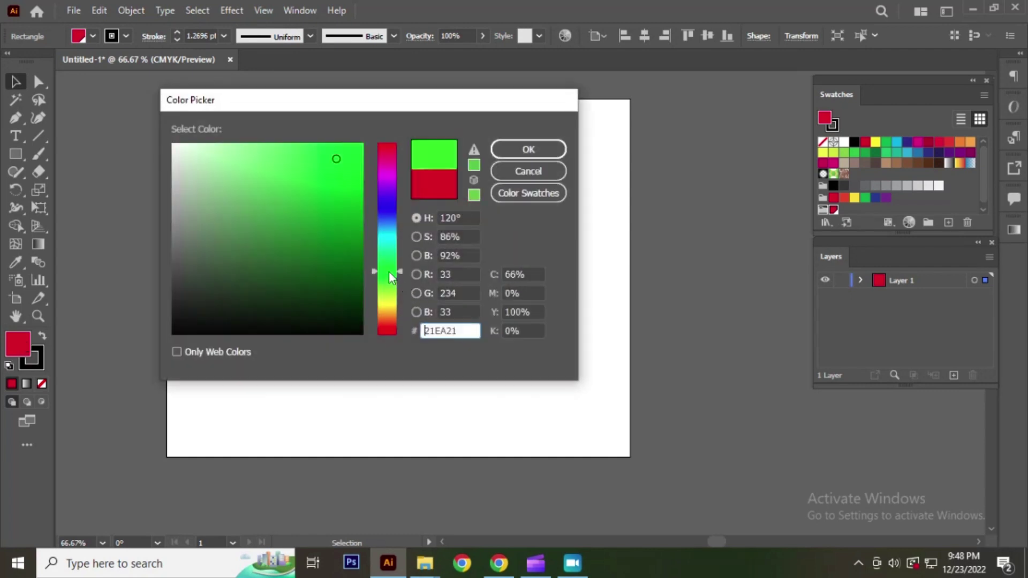
left_click(528, 150)
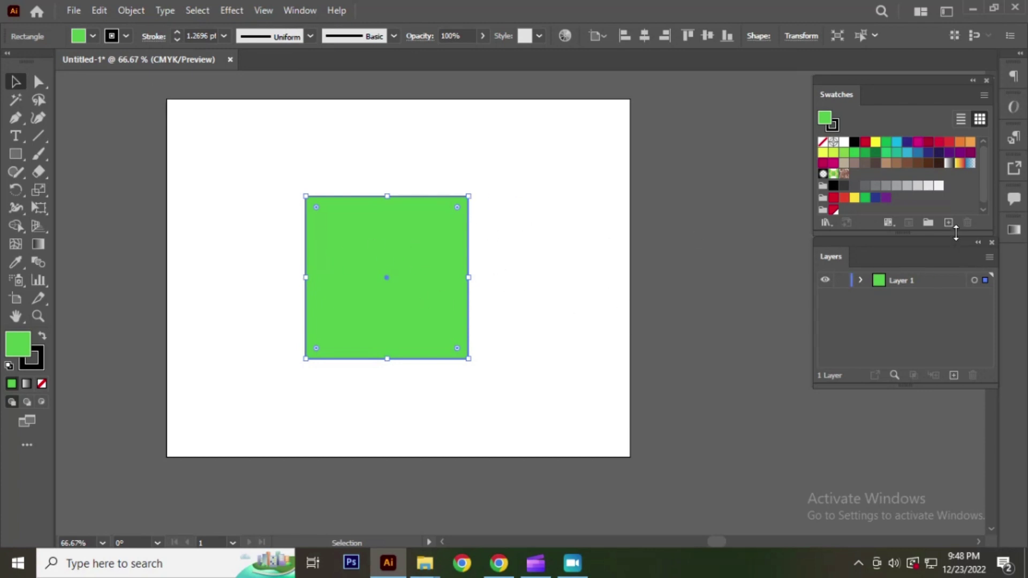
Add the green to the colour group as swatch 'file2'.
left_click(823, 210)
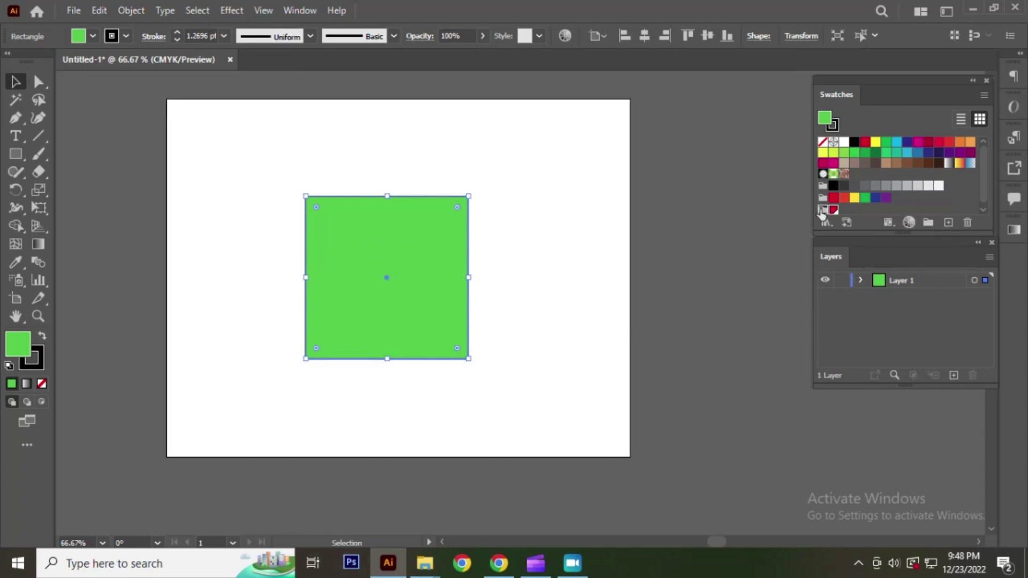
left_click(951, 222)
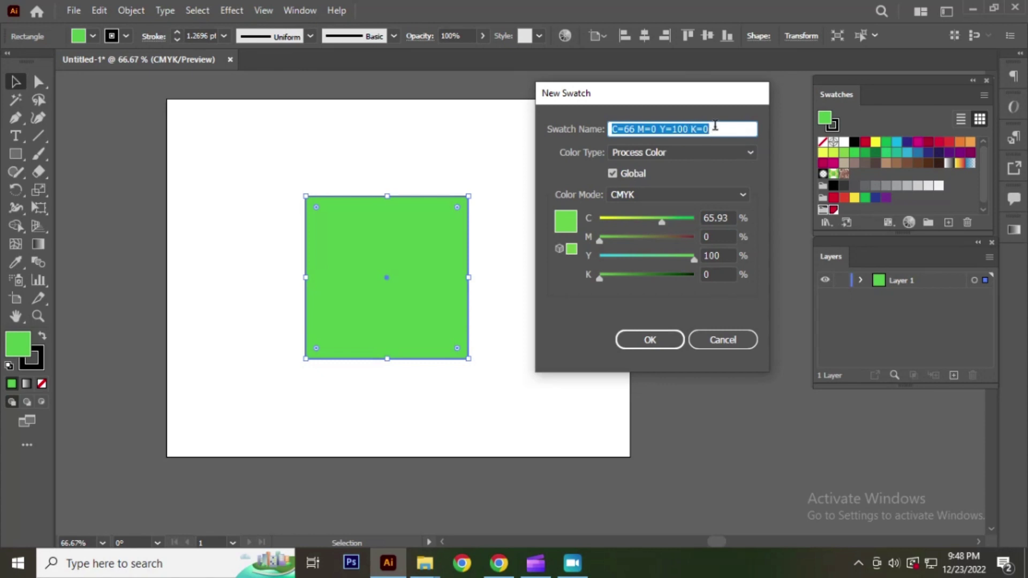
type("file")
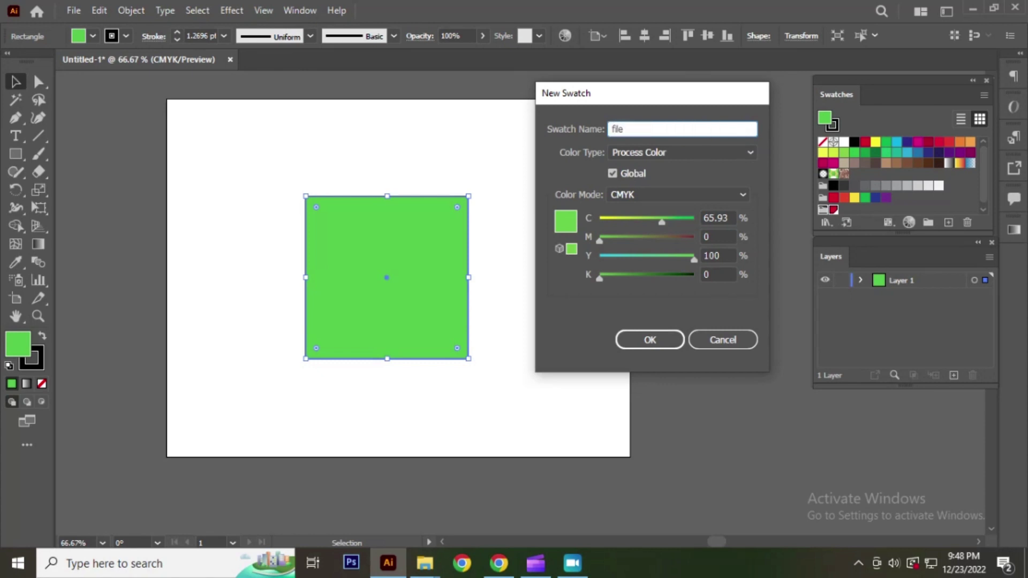
type("2")
left_click(658, 341)
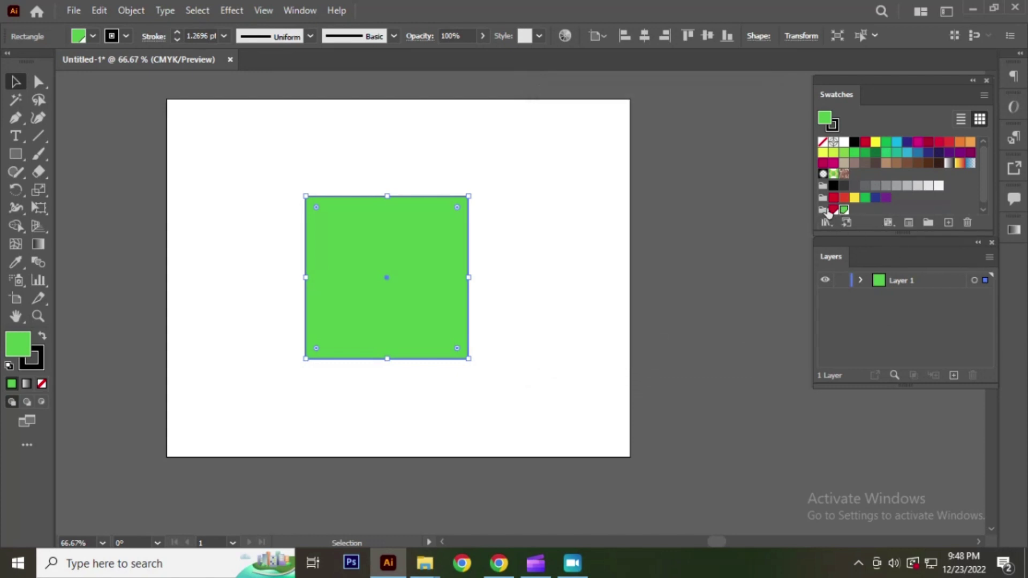
left_click(496, 167)
left_click(398, 240)
Recolour the square's fill blue in the Color Picker.
double_click(24, 345)
left_click(386, 211)
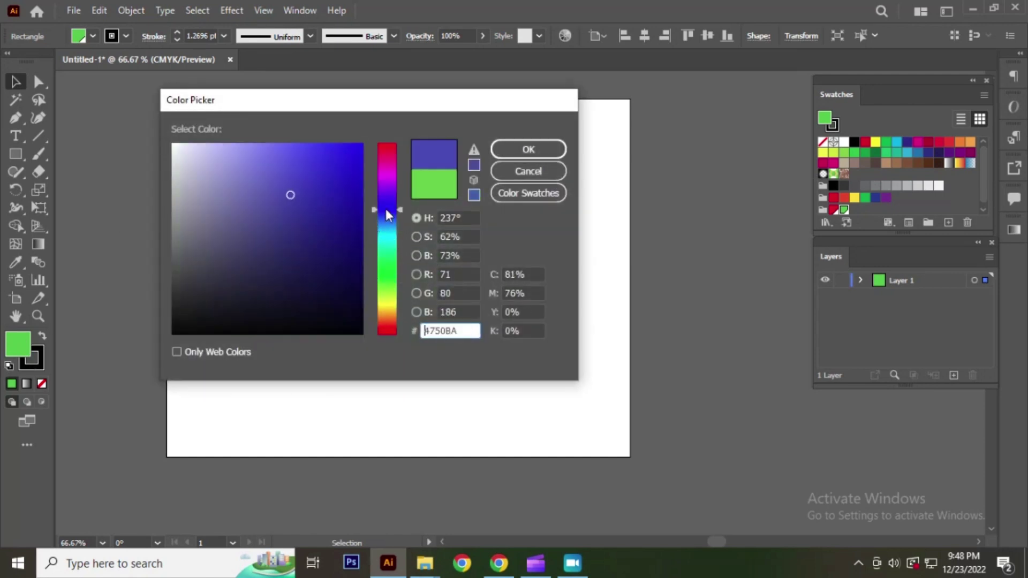
left_click_drag(338, 178, 374, 146)
left_click(528, 149)
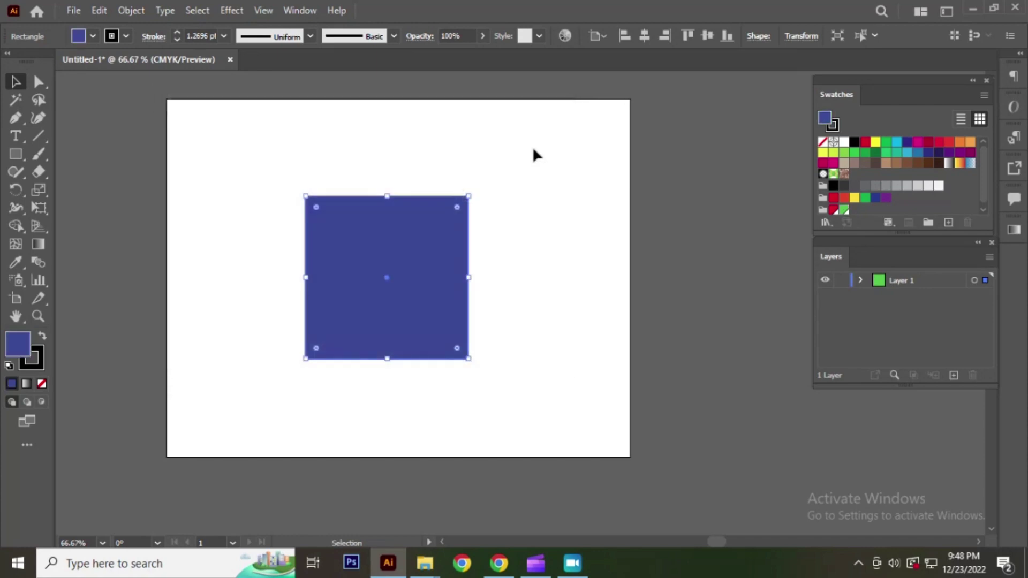
Add the blue C=88 M=77 Y=0 K=0 as a new swatch in the colour group.
left_click(823, 210)
left_click(948, 223)
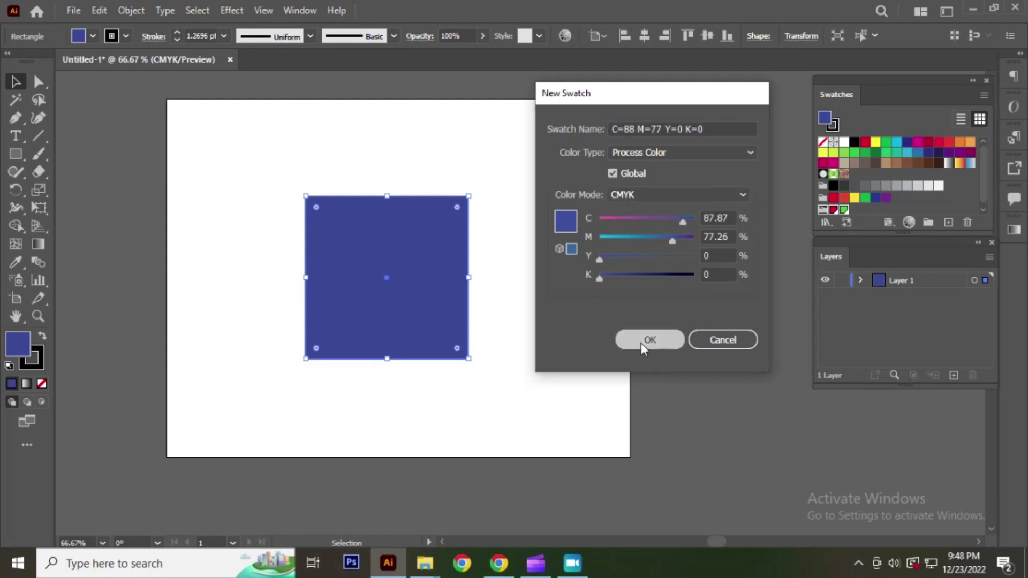
left_click(642, 343)
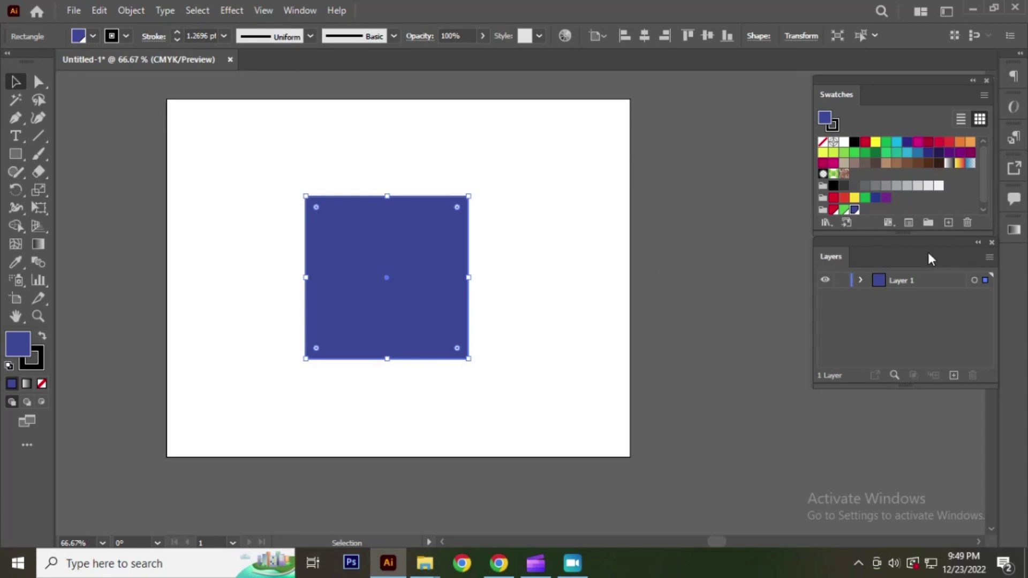
Refill the square with the file1 red, closing Swatch Options unchanged.
double_click(833, 210)
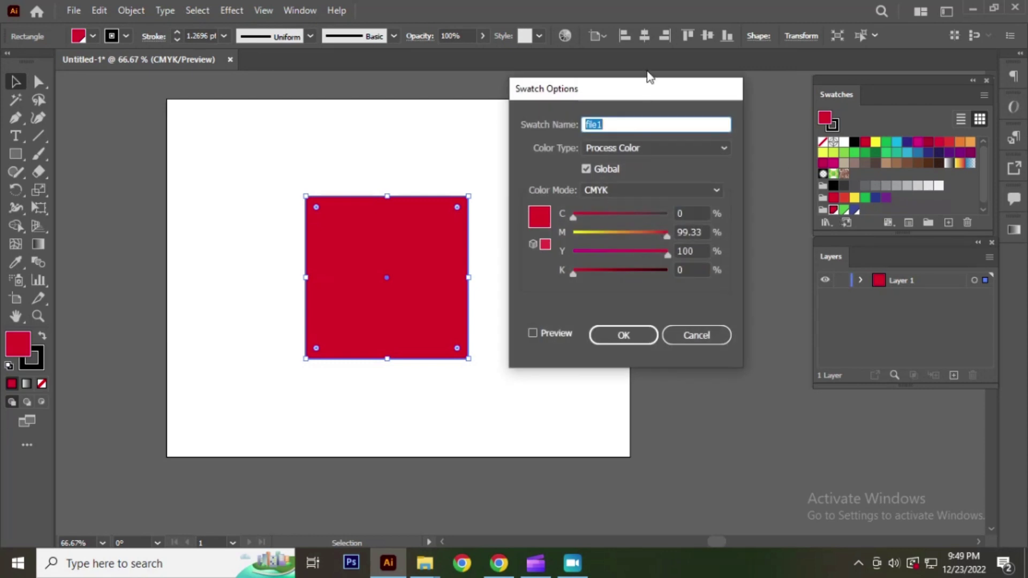
left_click_drag(640, 92, 539, 93)
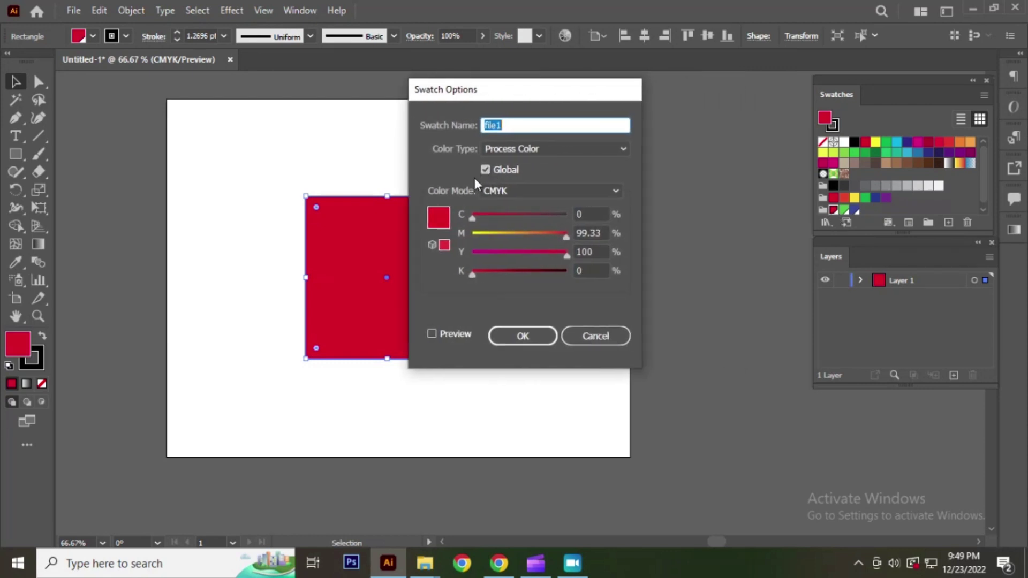
left_click_drag(487, 94, 638, 96)
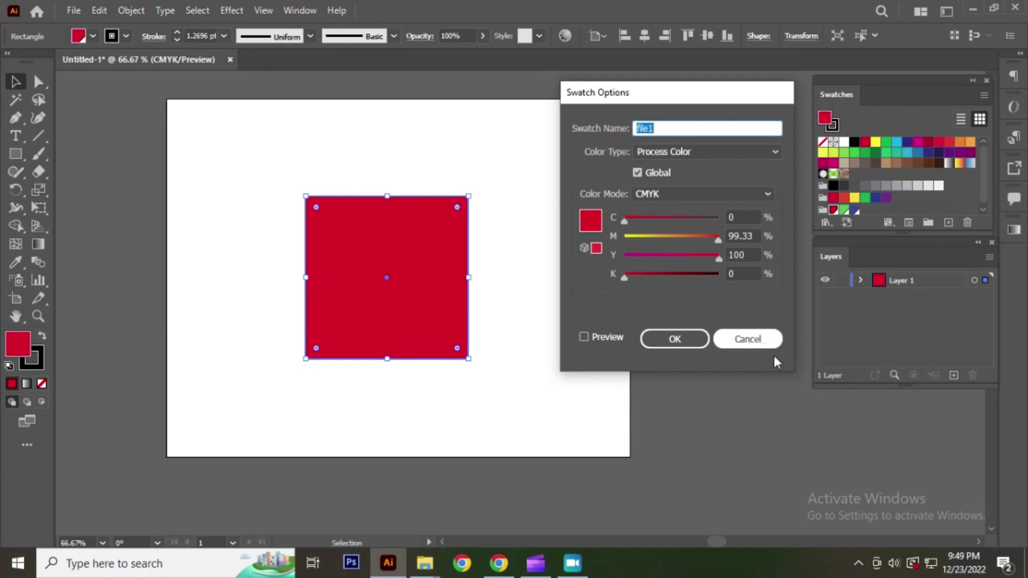
left_click(747, 340)
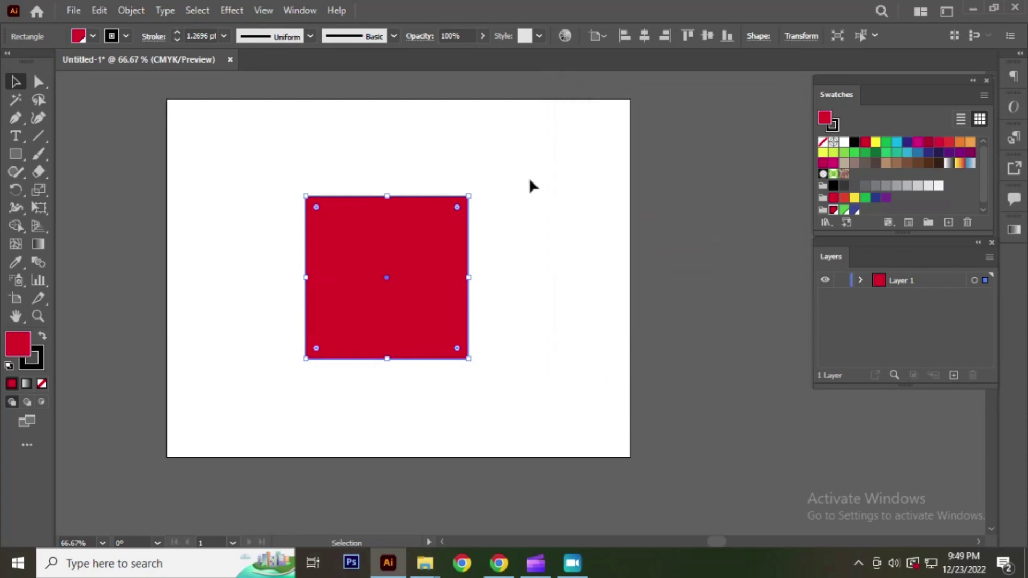
Shrink the red square from its top-right corner and reposition it on the artboard.
left_click(529, 178)
left_click_drag(410, 258, 305, 189)
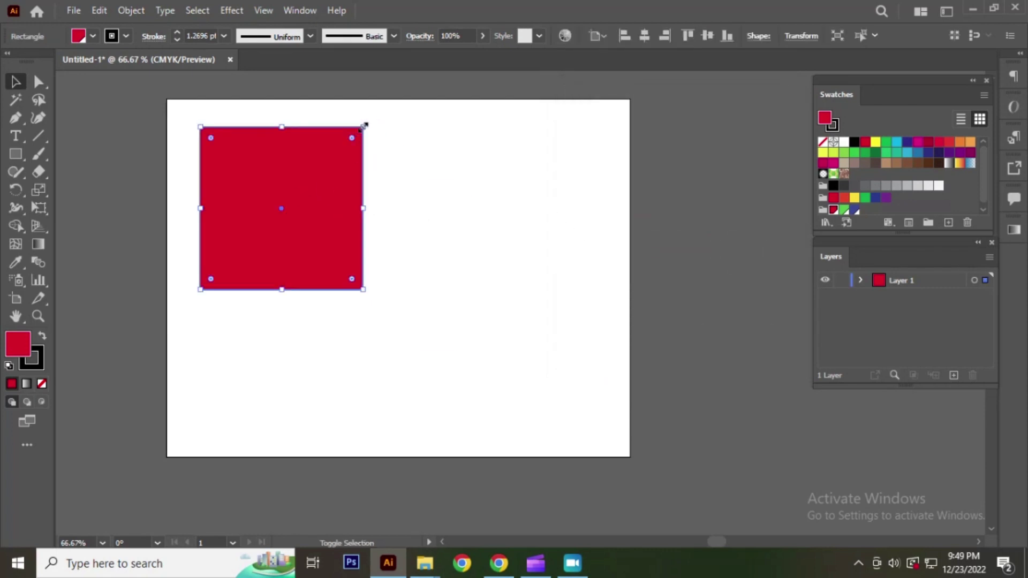
left_click_drag(363, 127, 333, 157)
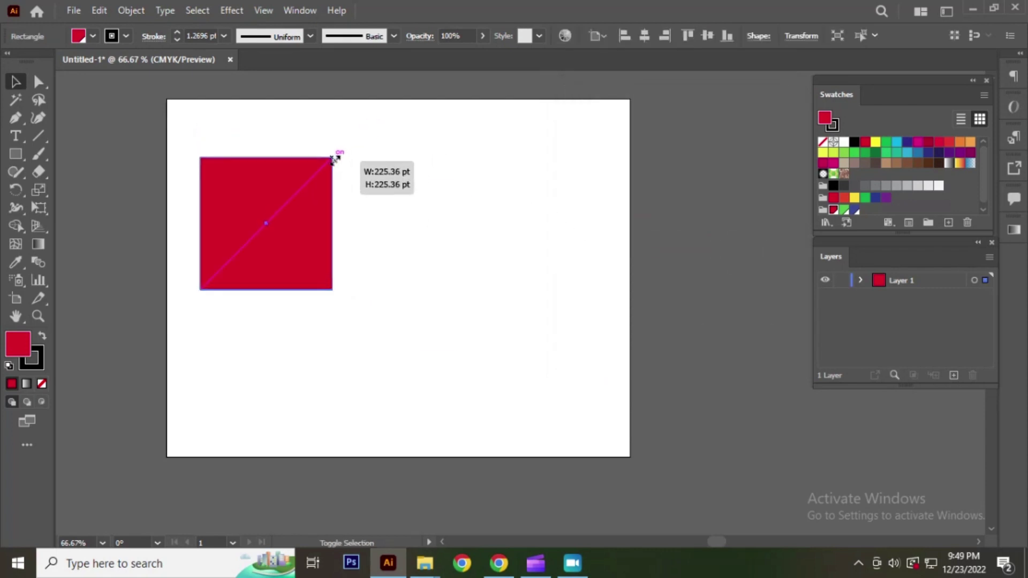
left_click(537, 222)
left_click_drag(252, 211, 305, 248)
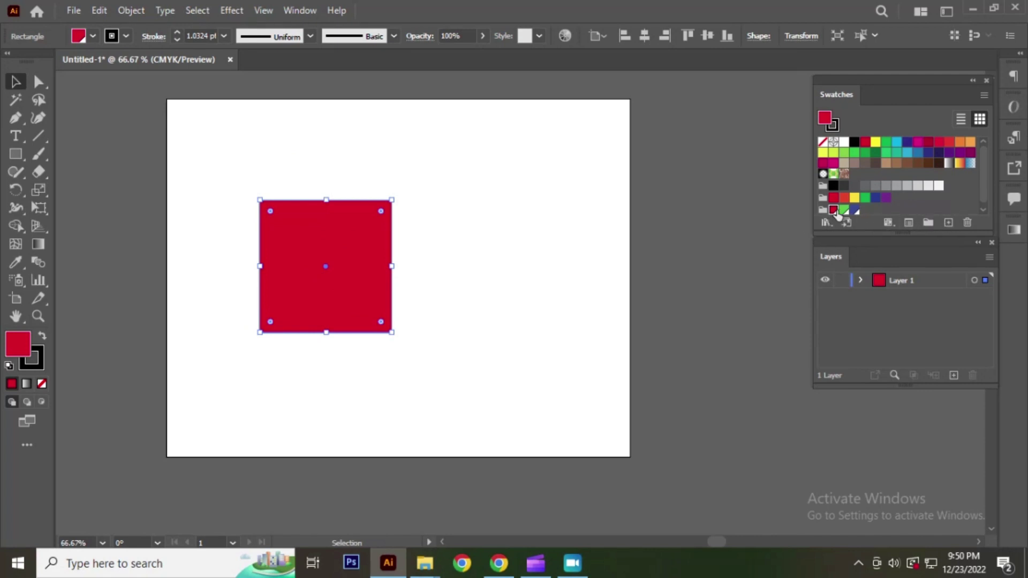
Open the file1 swatch options, then cancel them unchanged.
double_click(835, 209)
left_click_drag(701, 89, 570, 99)
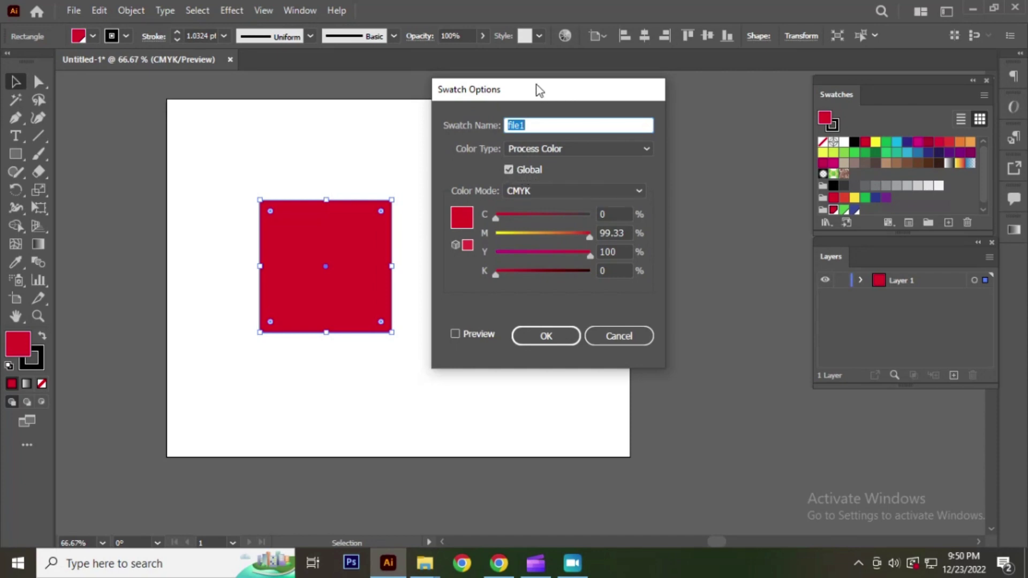
left_click_drag(509, 96, 659, 100)
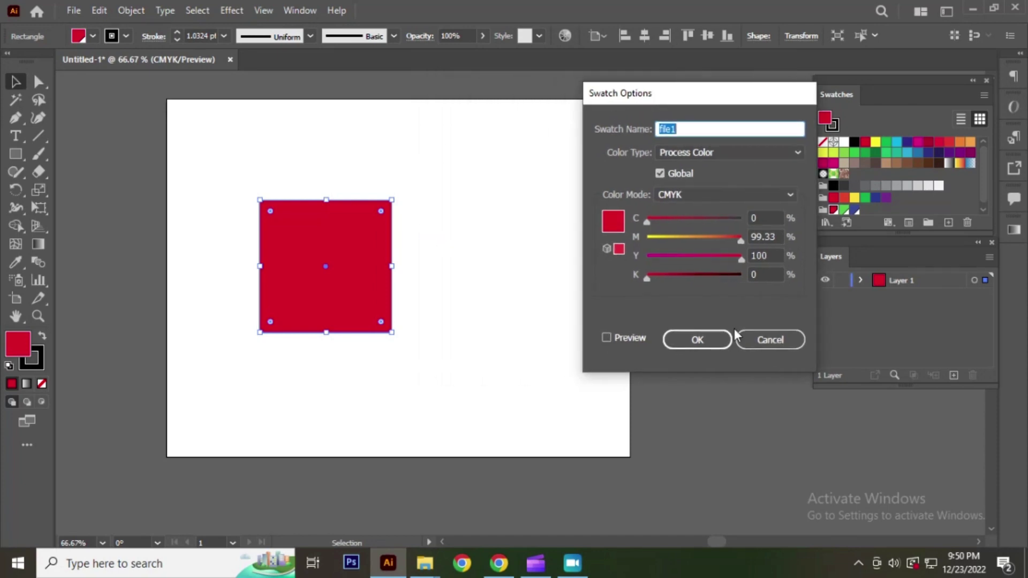
left_click(766, 340)
Alt-drag the red square's corner to place a smaller copy inside it.
left_click(428, 136)
left_click_drag(323, 241, 315, 206)
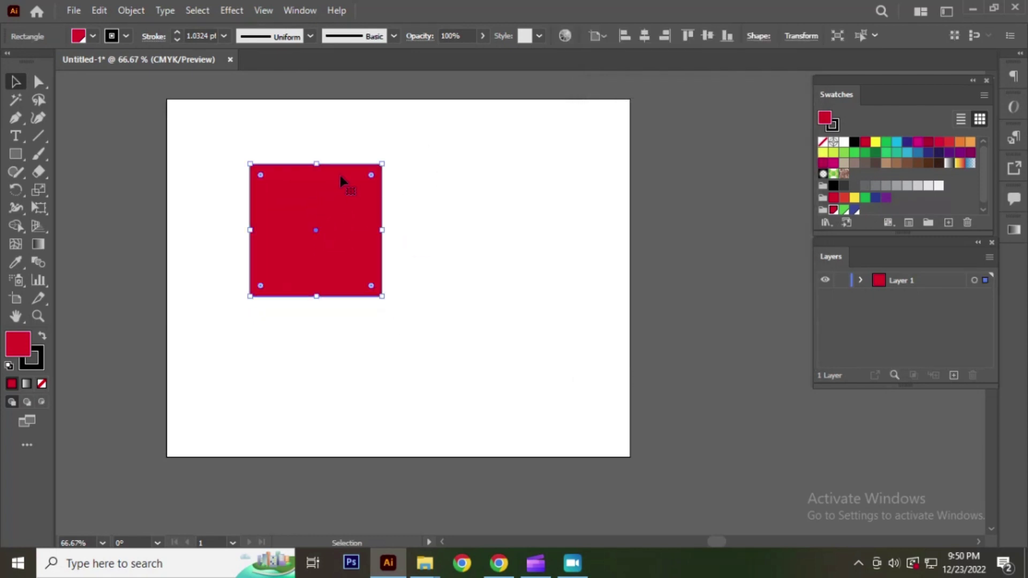
left_click_drag(382, 166, 371, 186)
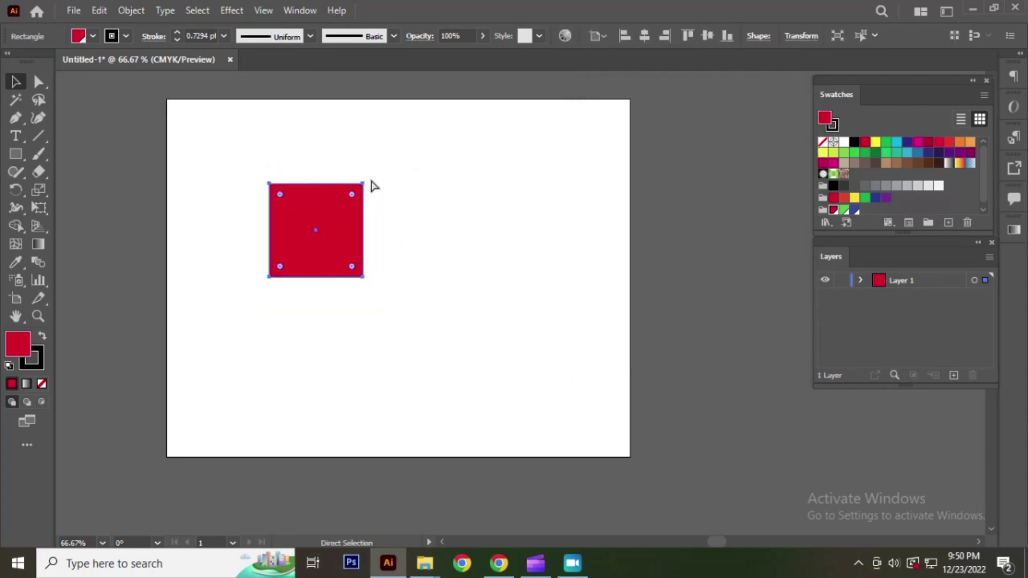
key("ctrl+z")
key("a")
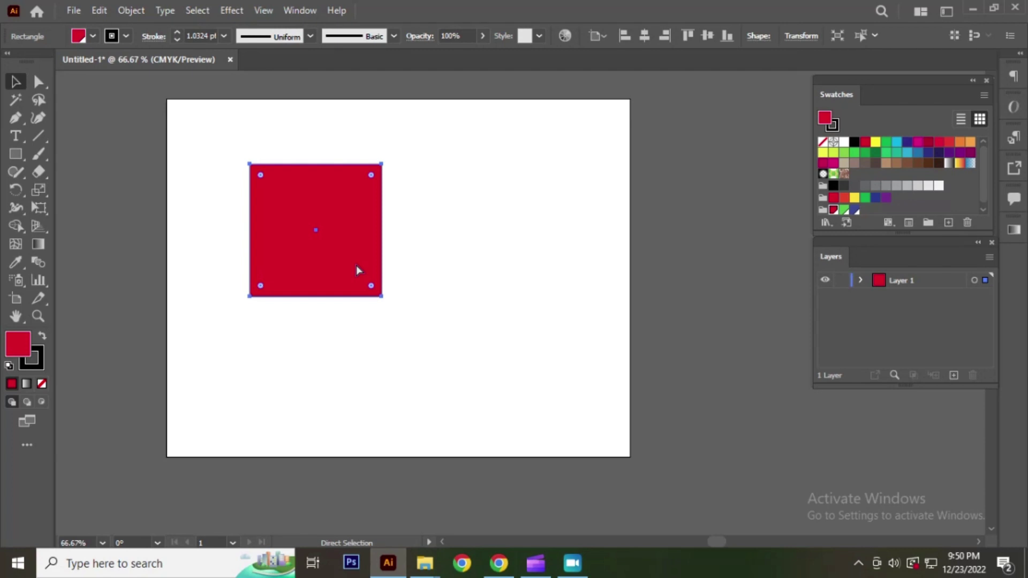
key("v")
left_click_drag(381, 165, 346, 199)
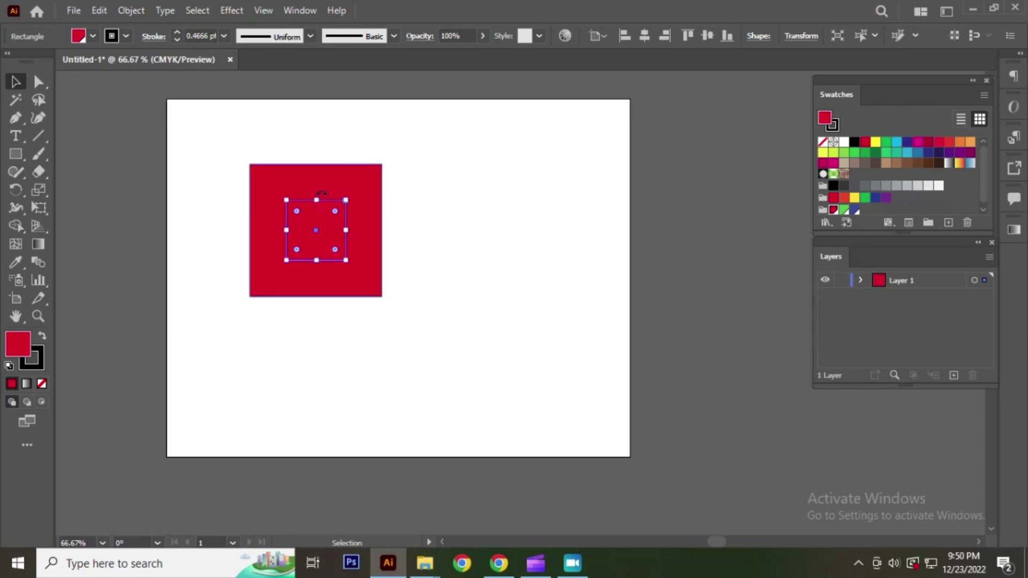
left_click(428, 153)
Add a middle-sized square between the outer red square and the small inner one.
left_click(369, 169)
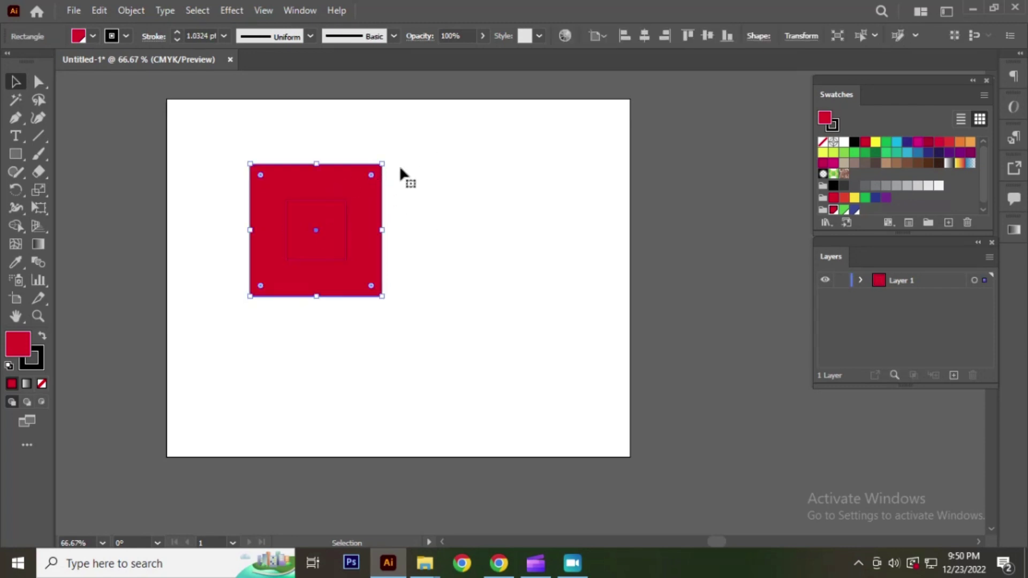
left_click(632, 201)
left_click(343, 187)
left_click_drag(343, 187, 505, 191)
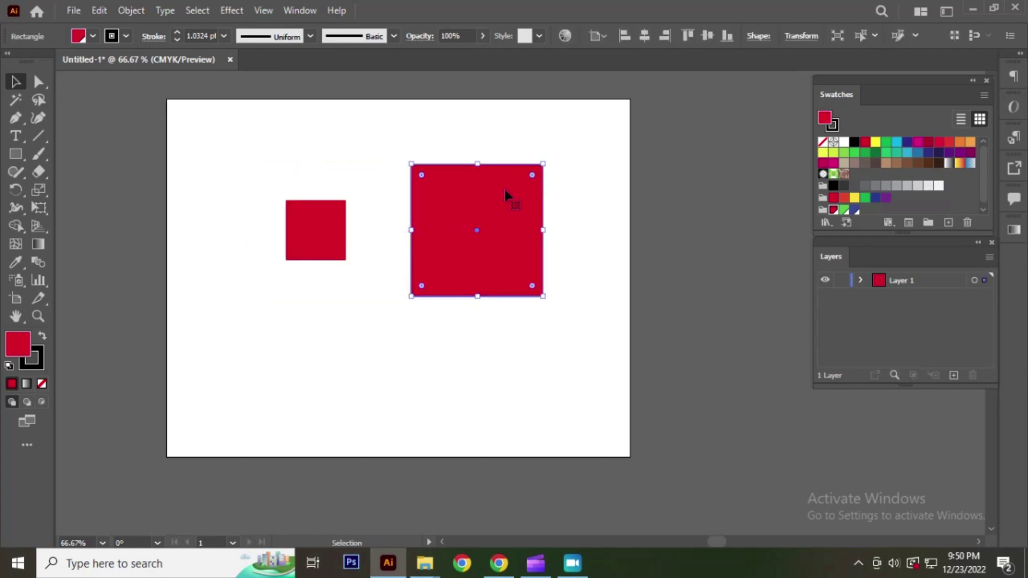
key("ctrl+z")
left_click_drag(382, 165, 367, 181)
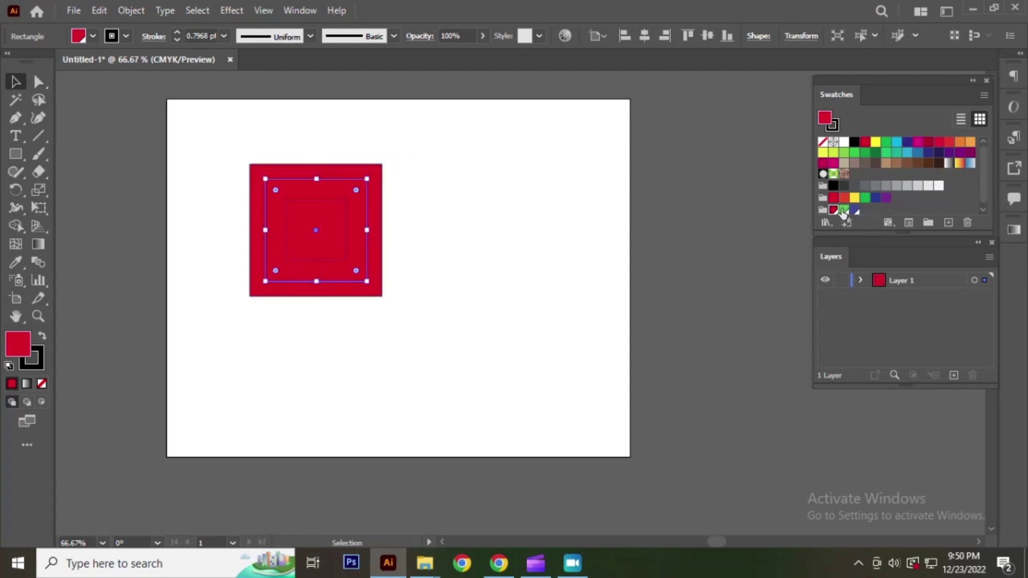
Fill the middle square green and the centre square blue, then select all three.
left_click(844, 210)
left_click(419, 161)
left_click(326, 220)
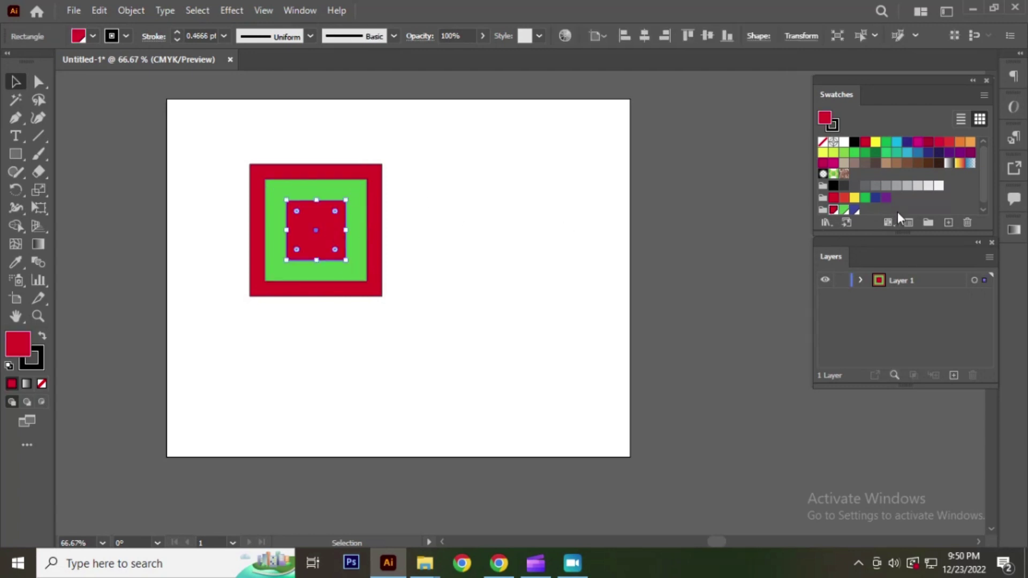
left_click(855, 209)
left_click(415, 172)
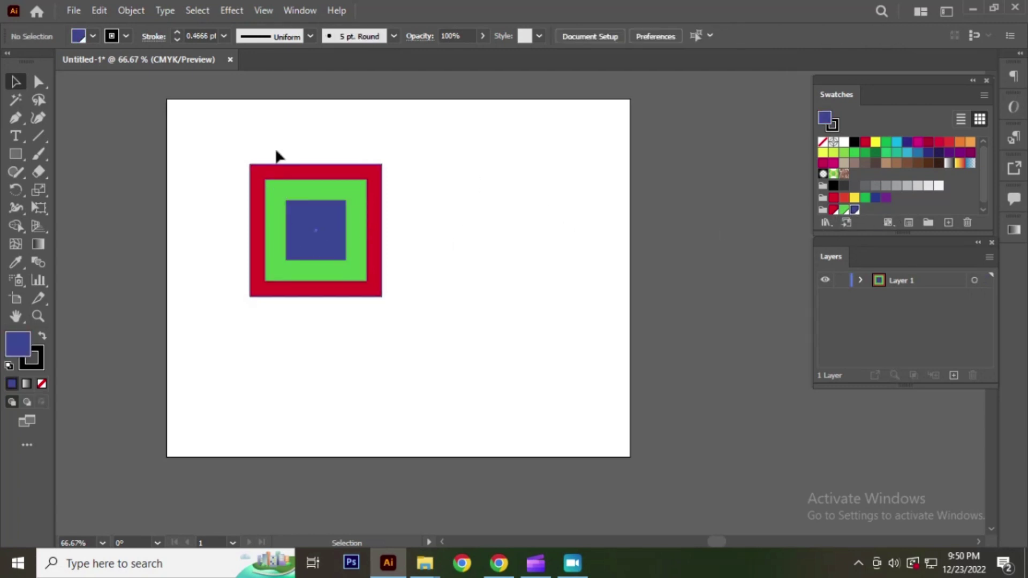
mouse_move(231, 141)
left_mouse_down()
mouse_move(359, 247)
mouse_move(328, 209)
left_mouse_up()
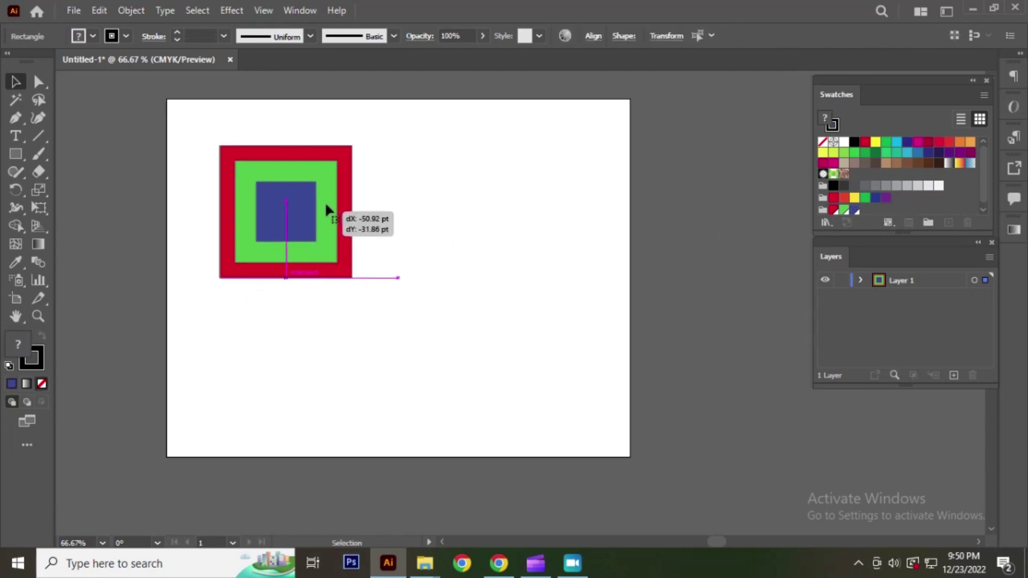
Copy the nested tile into a row of three, scale the row down, and copy it below as a second row.
mouse_move(281, 186)
left_mouse_down()
mouse_move(470, 261)
mouse_move(455, 193)
left_mouse_up()
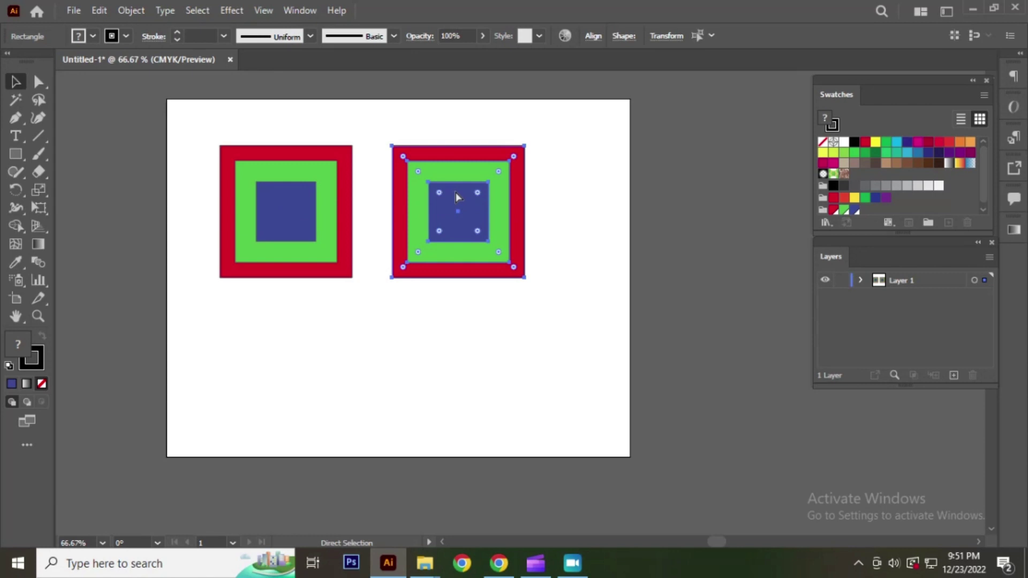
key("ctrl+d")
left_click_drag(212, 120, 691, 224)
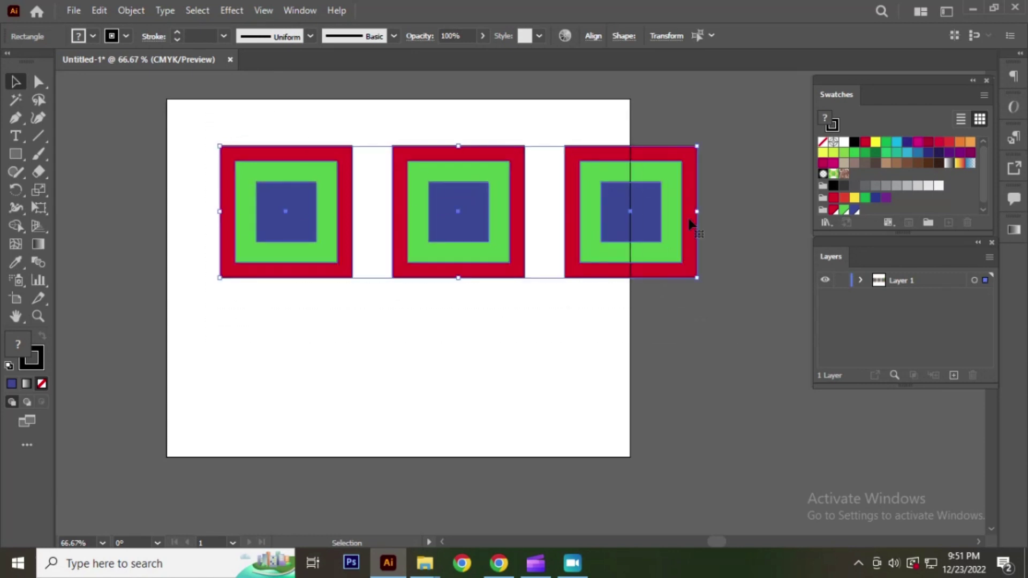
left_click_drag(696, 146, 619, 168)
mouse_move(563, 199)
left_mouse_down()
mouse_move(463, 199)
mouse_move(500, 196)
mouse_move(498, 307)
left_mouse_up()
left_click(645, 183)
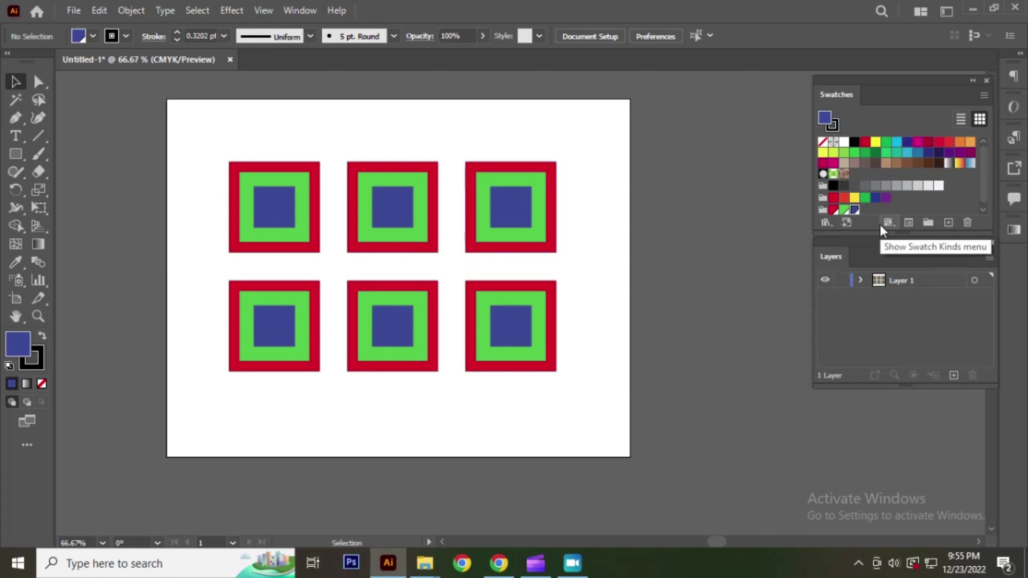
left_click_drag(857, 236, 856, 258)
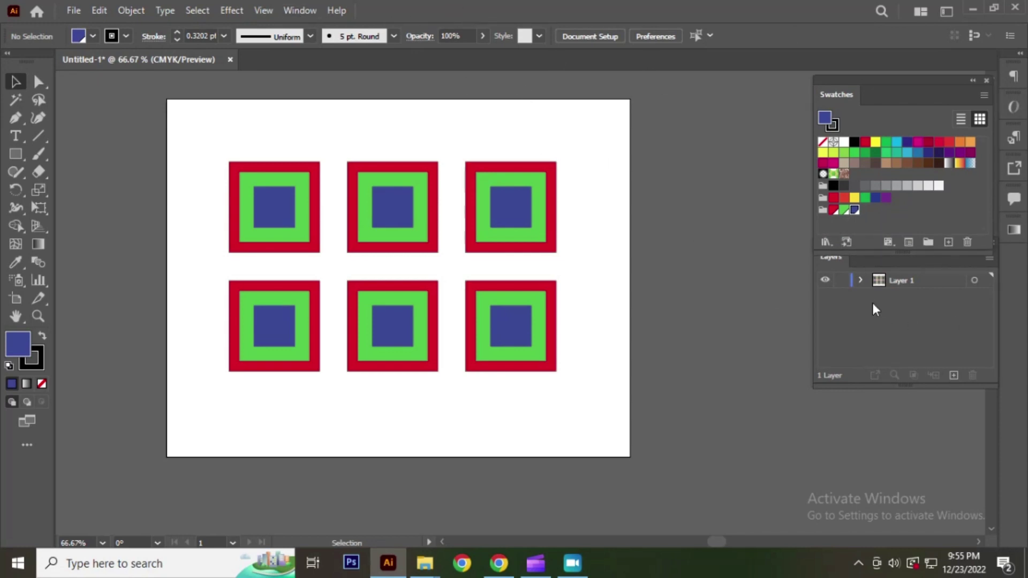
left_click(299, 12)
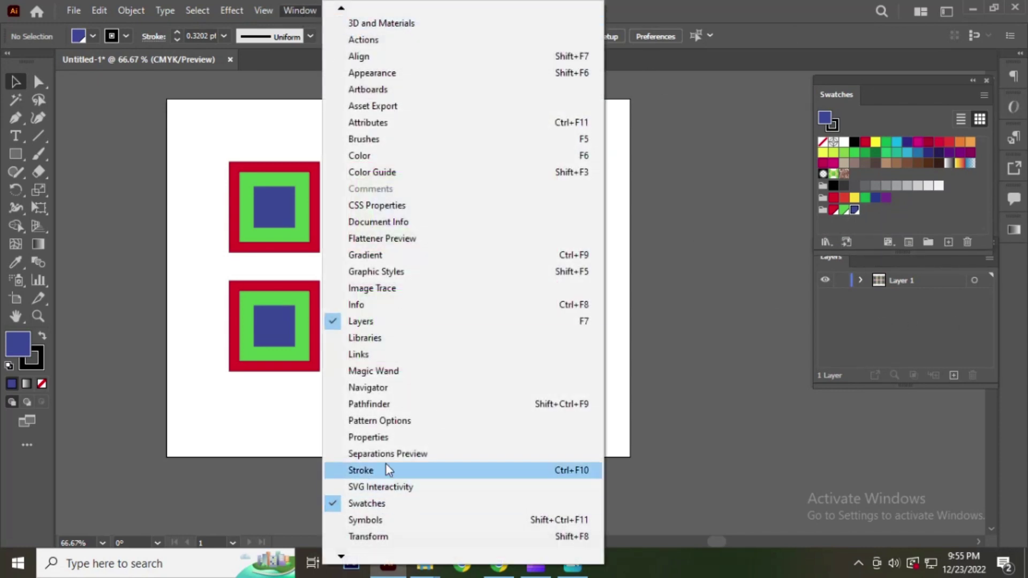
left_click(372, 156)
left_click_drag(756, 123, 721, 102)
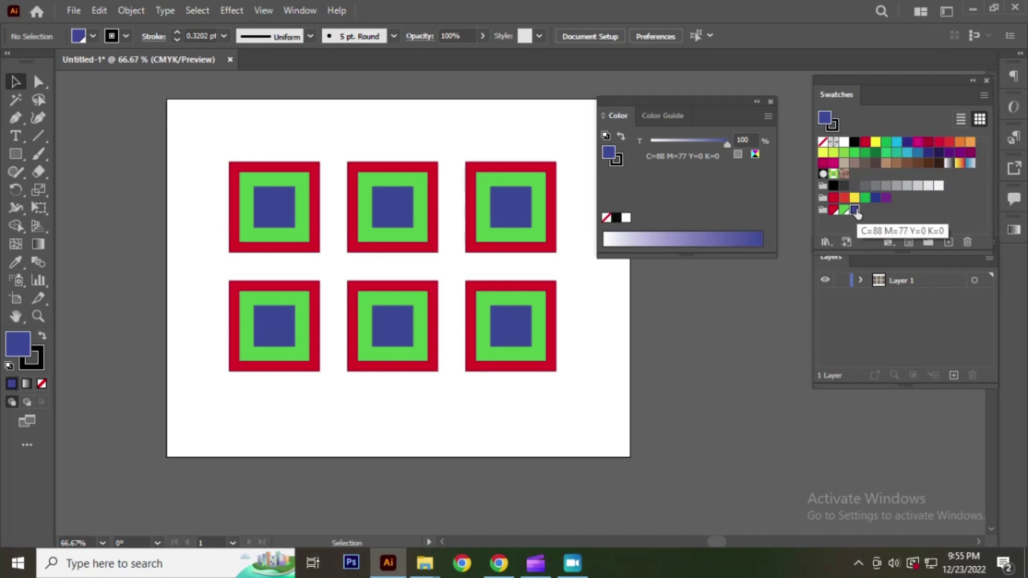
left_click(517, 206)
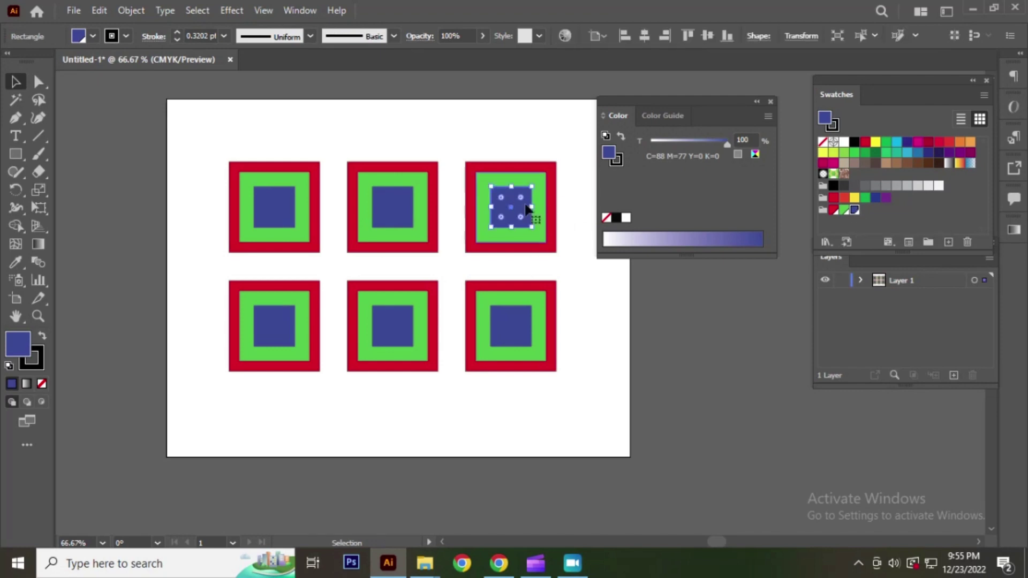
mouse_move(727, 144)
left_mouse_down()
mouse_move(686, 143)
mouse_move(735, 143)
left_mouse_up()
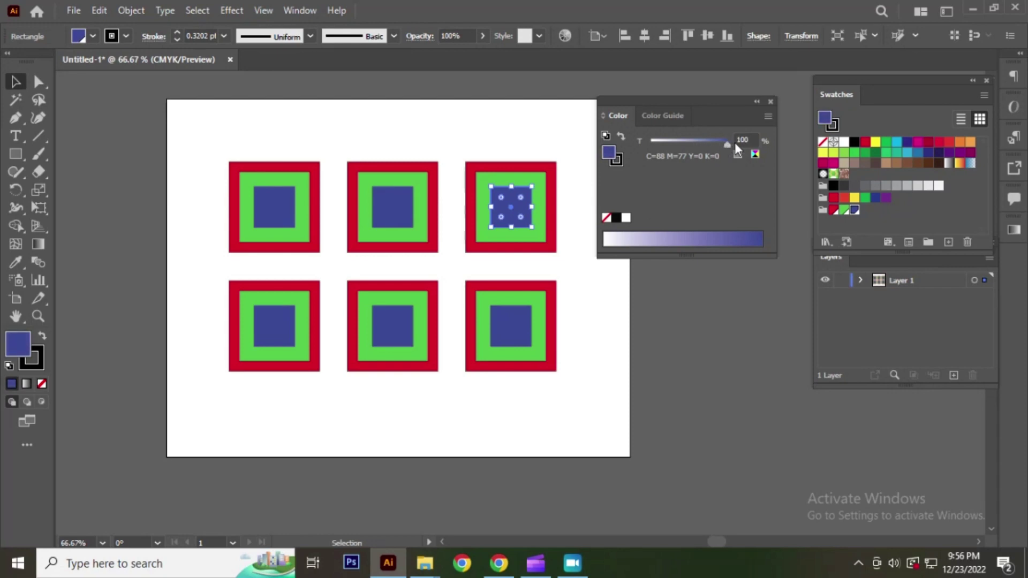
left_click(770, 101)
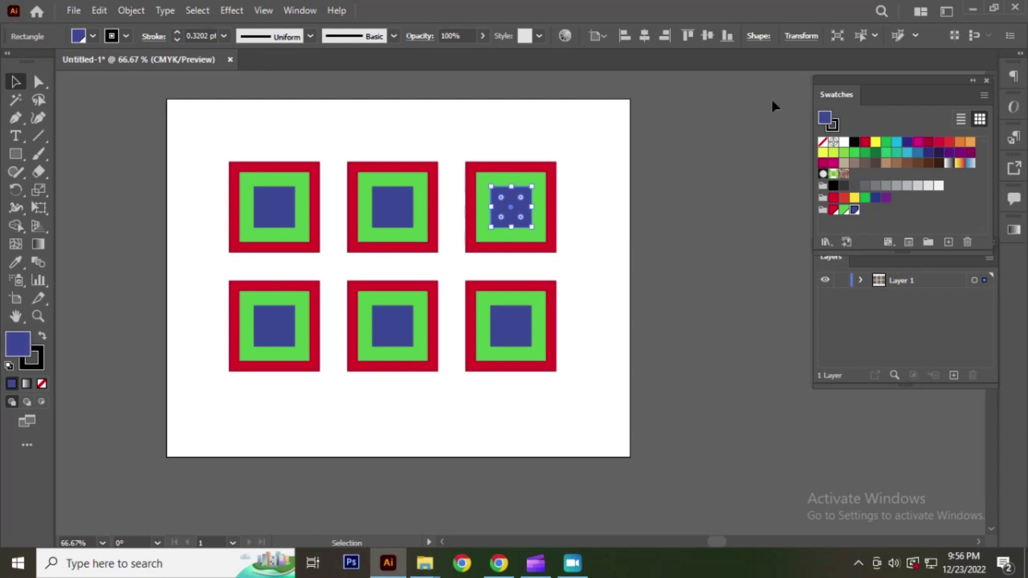
left_click(703, 237)
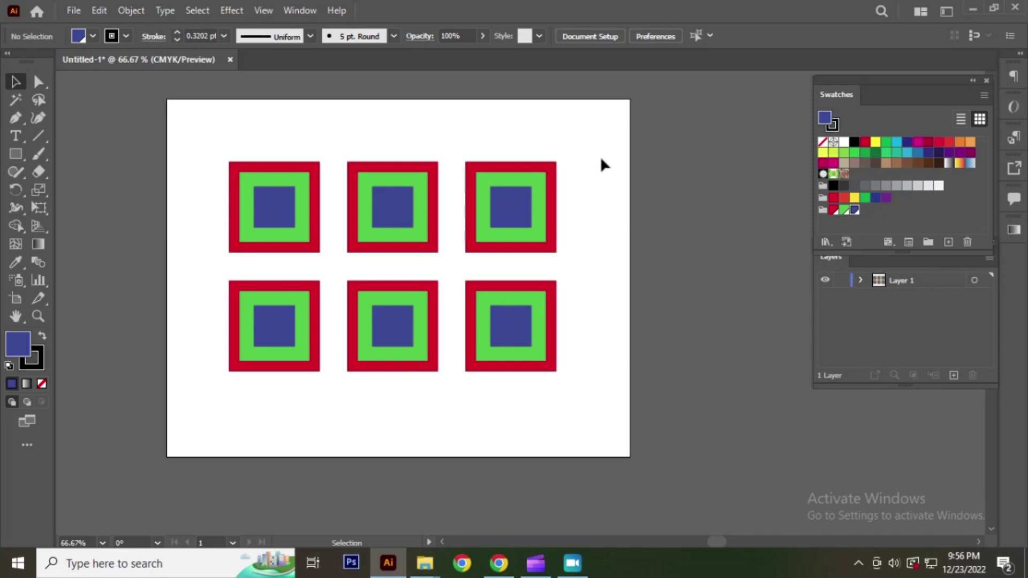
left_click(855, 210)
double_click(855, 210)
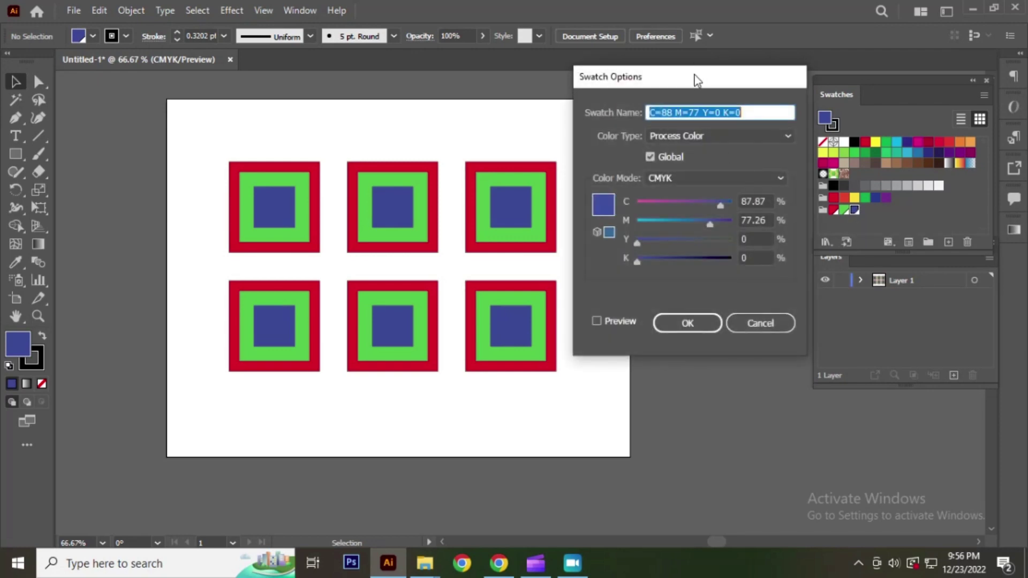
left_click(583, 335)
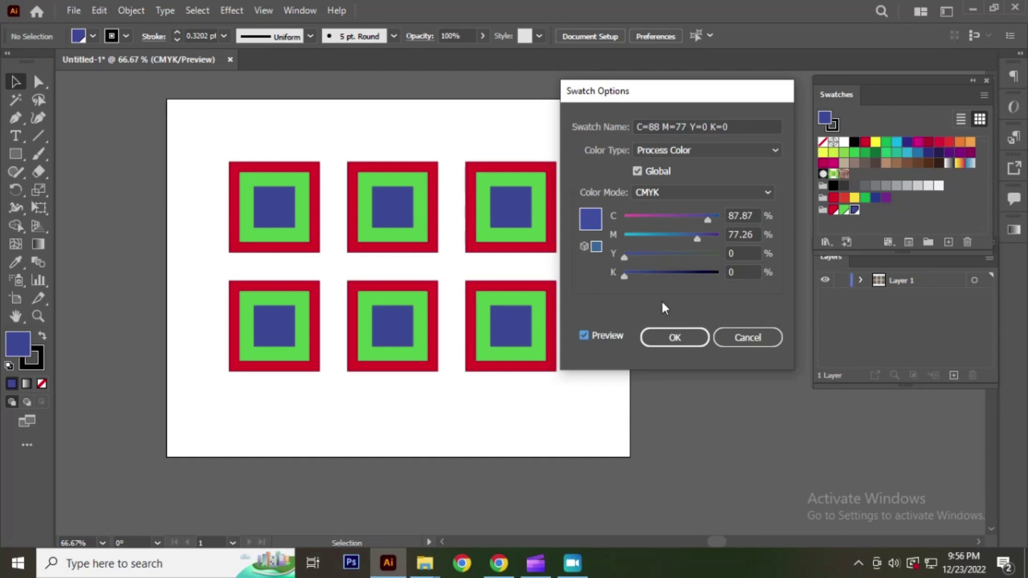
left_click_drag(678, 98, 748, 97)
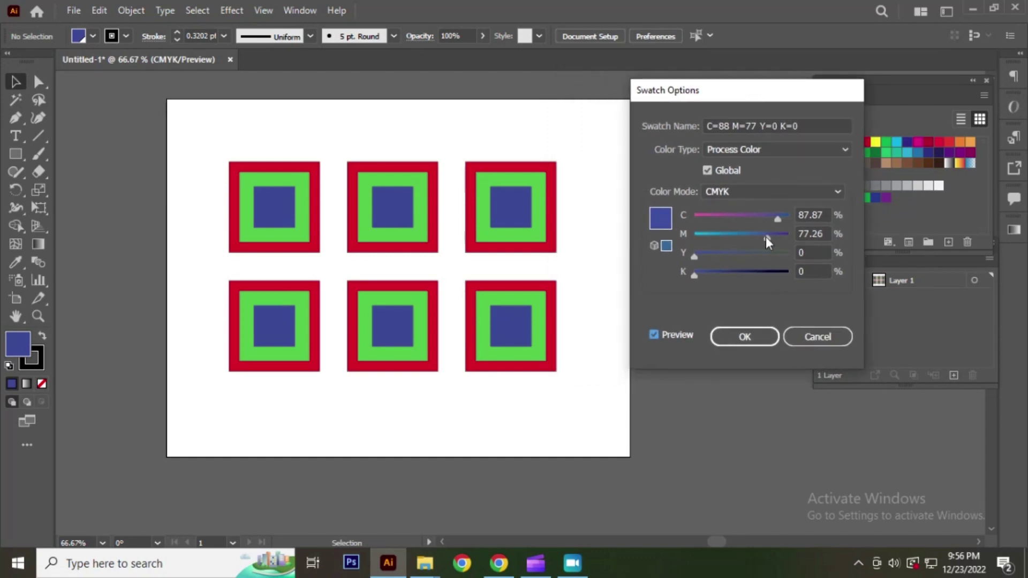
mouse_move(765, 237)
left_mouse_down()
mouse_move(736, 236)
mouse_move(744, 236)
left_mouse_up()
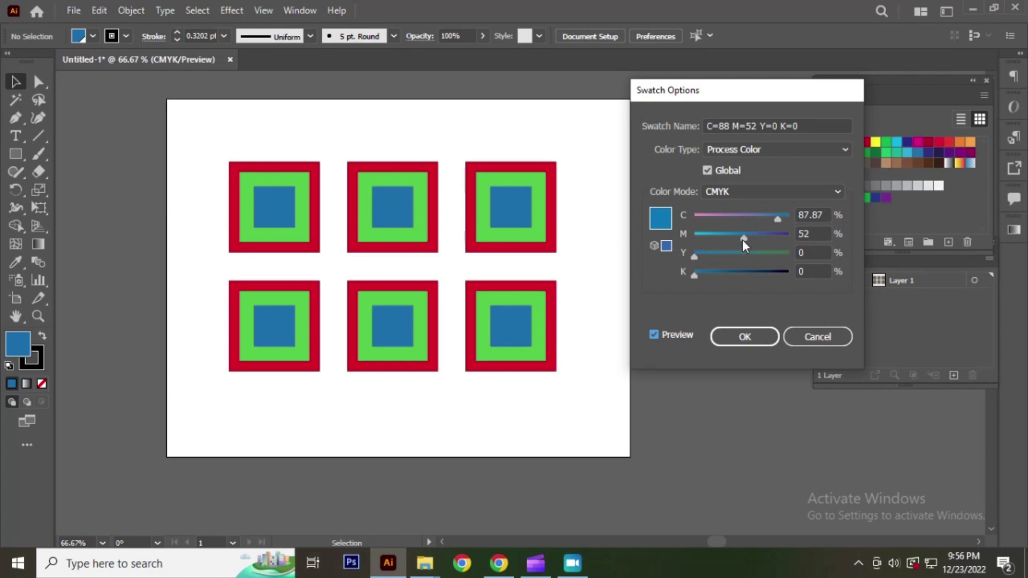
mouse_move(742, 239)
left_mouse_down()
mouse_move(721, 239)
mouse_move(747, 237)
mouse_move(734, 220)
left_mouse_up()
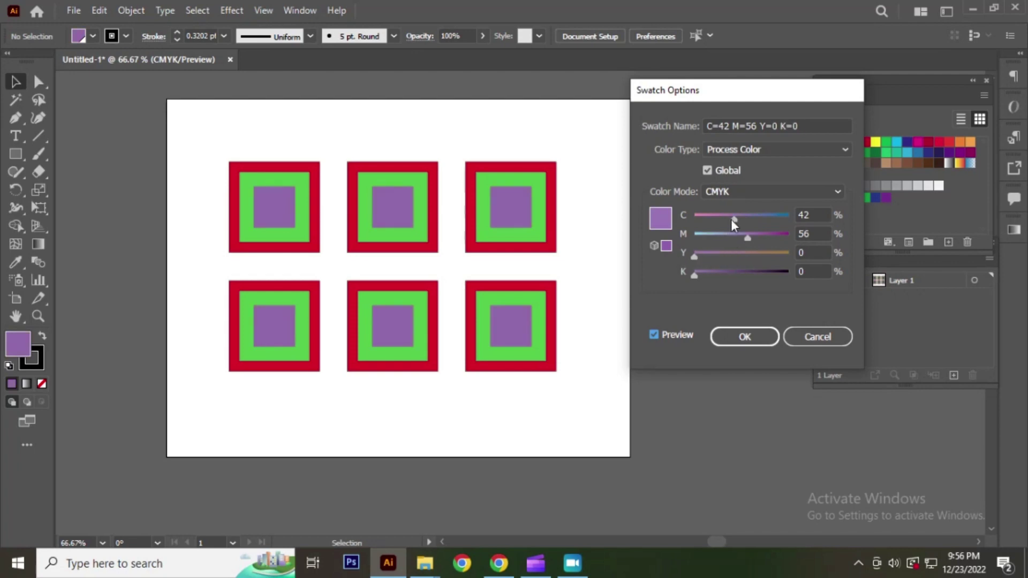
left_click_drag(732, 220, 786, 220)
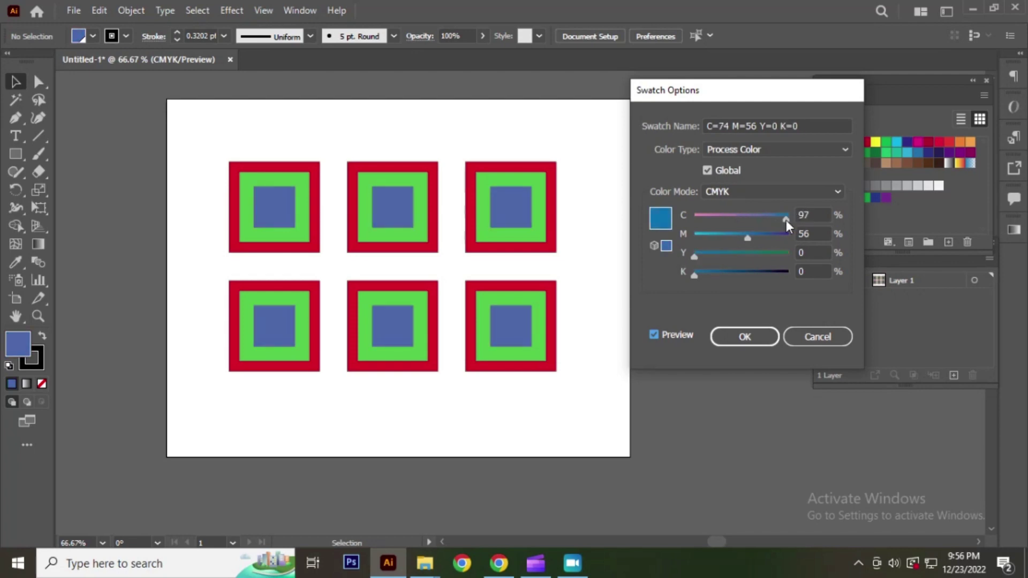
left_click(817, 335)
left_click(844, 210)
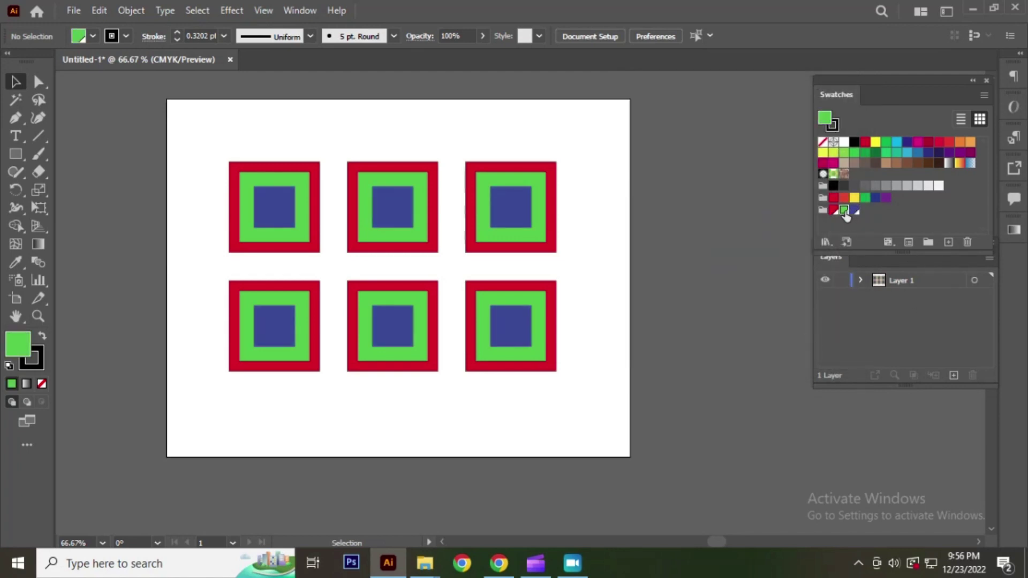
double_click(845, 212)
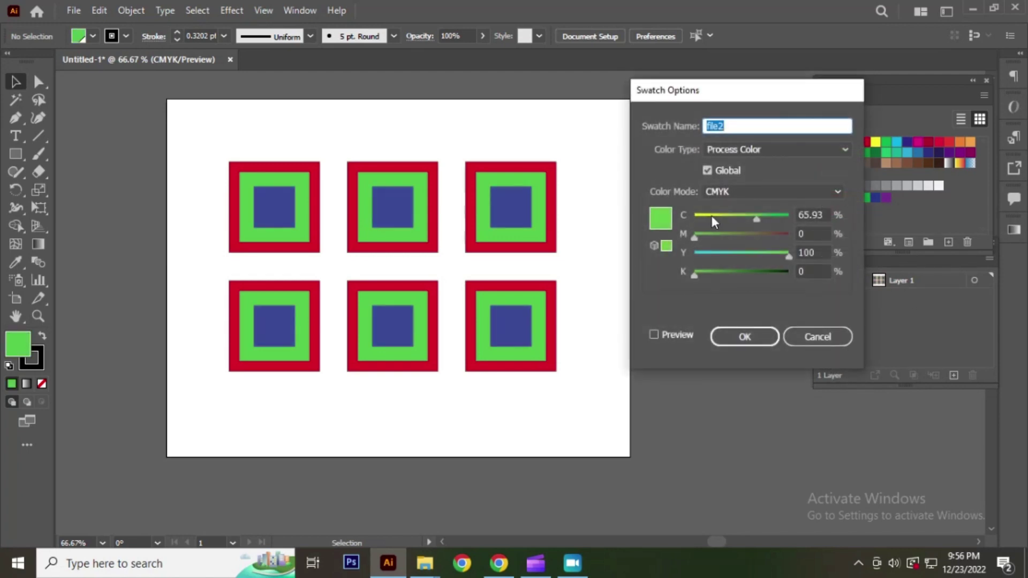
left_click(655, 336)
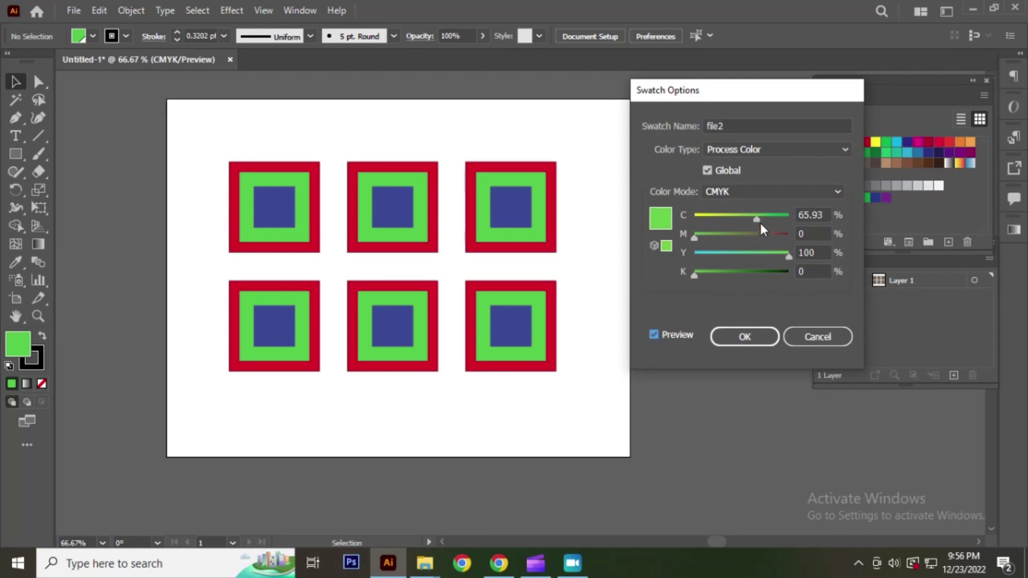
mouse_move(757, 220)
left_mouse_down()
mouse_move(779, 220)
mouse_move(746, 223)
mouse_move(763, 222)
left_mouse_up()
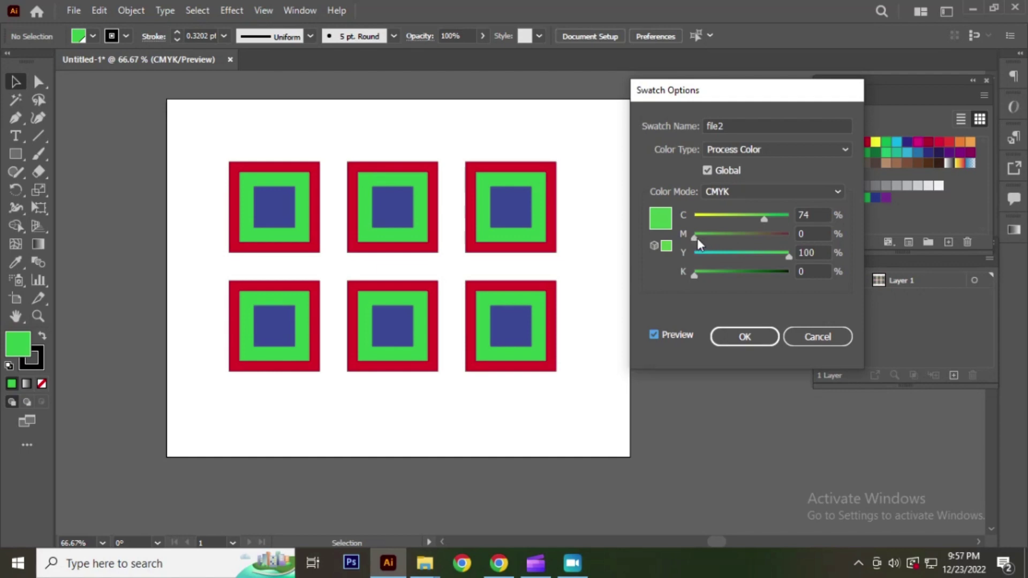
left_click_drag(697, 239, 728, 238)
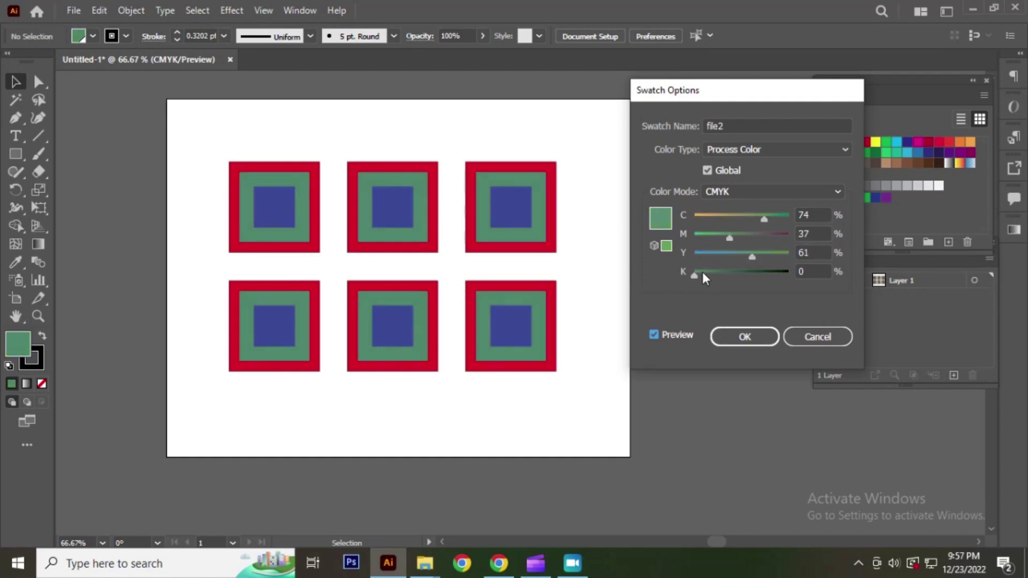
mouse_move(694, 275)
left_mouse_down()
mouse_move(759, 275)
mouse_move(686, 272)
left_mouse_up()
mouse_move(763, 219)
left_mouse_down()
mouse_move(779, 219)
mouse_move(743, 239)
mouse_move(701, 237)
left_mouse_up()
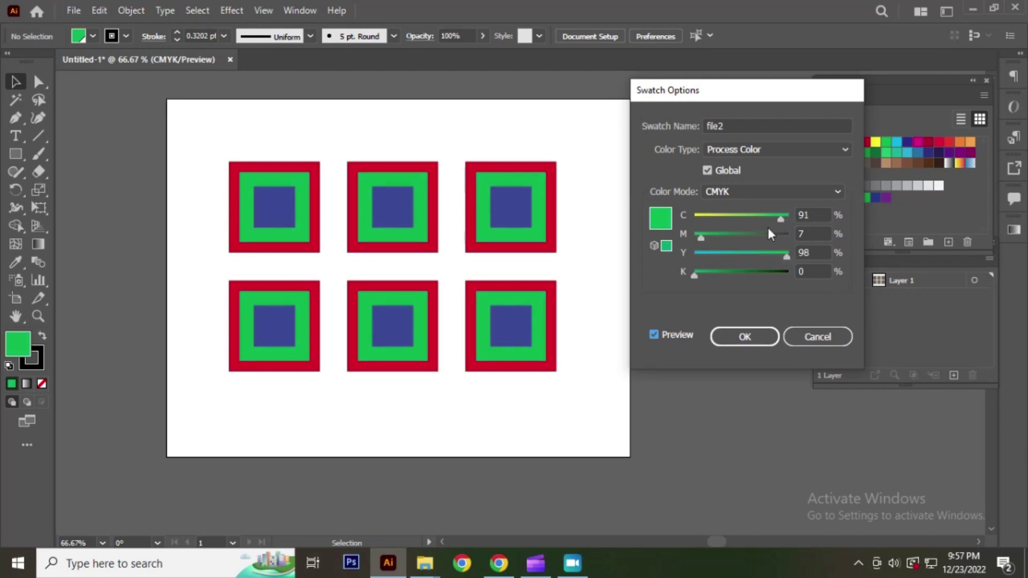
left_click(817, 337)
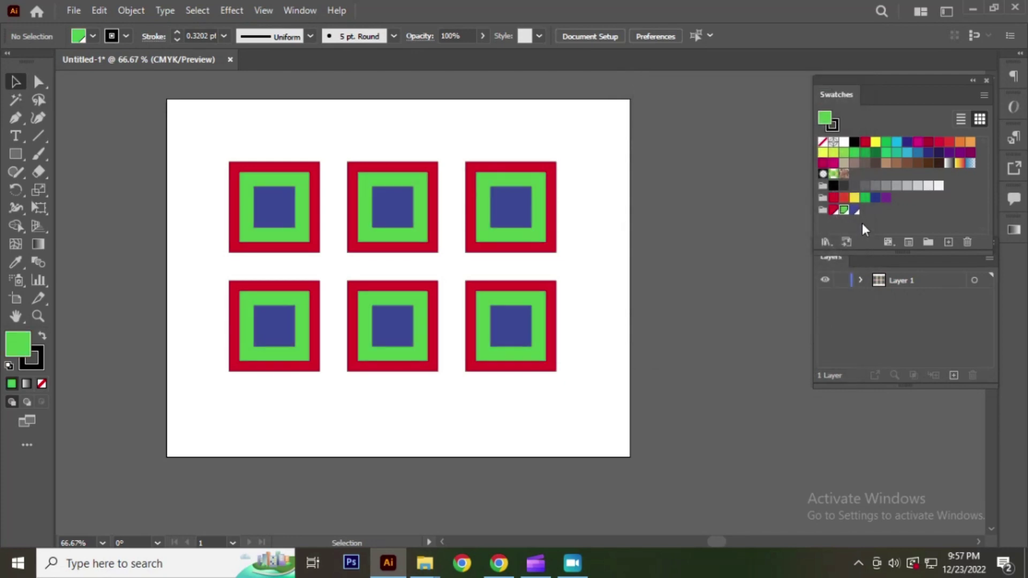
left_click(834, 210)
double_click(834, 210)
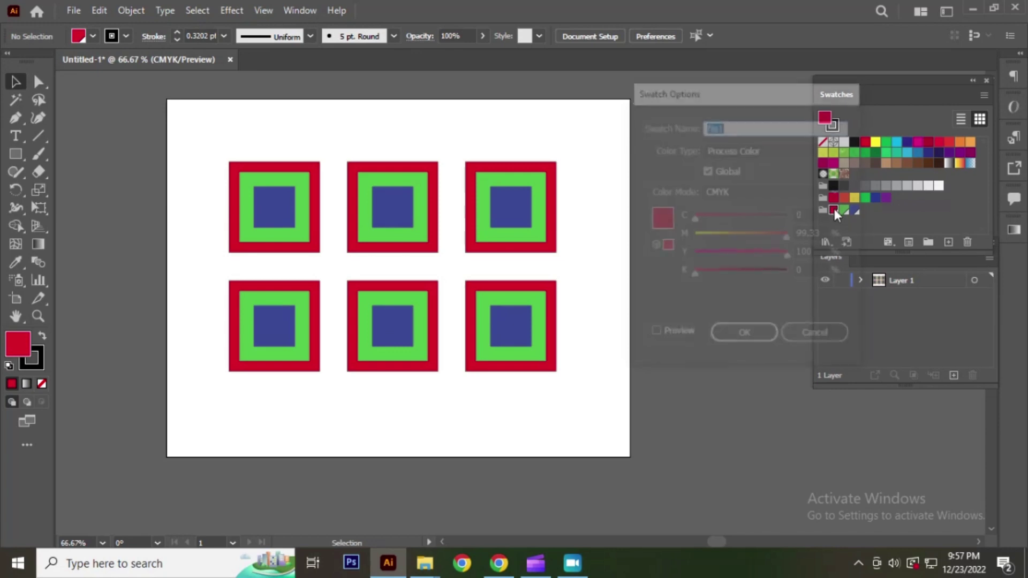
left_click(654, 335)
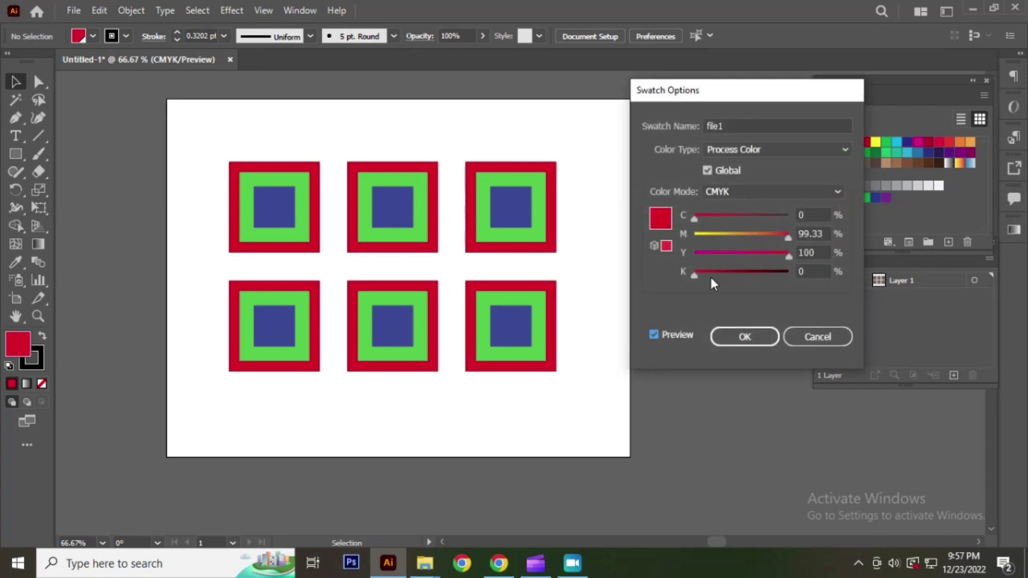
mouse_move(694, 273)
left_mouse_down()
mouse_move(731, 274)
mouse_move(684, 274)
mouse_move(743, 275)
mouse_move(670, 270)
left_mouse_up()
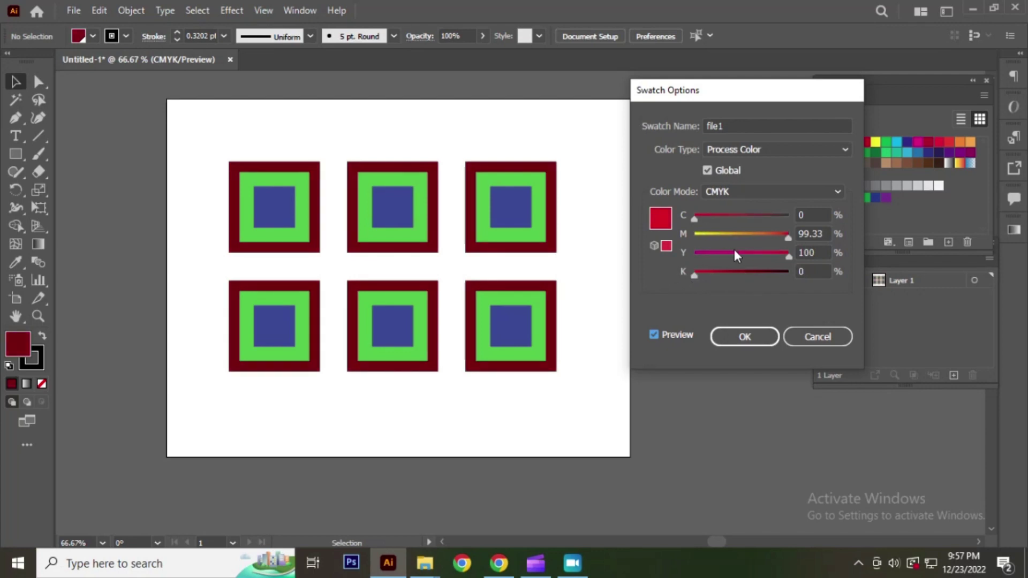
left_click_drag(787, 236, 699, 234)
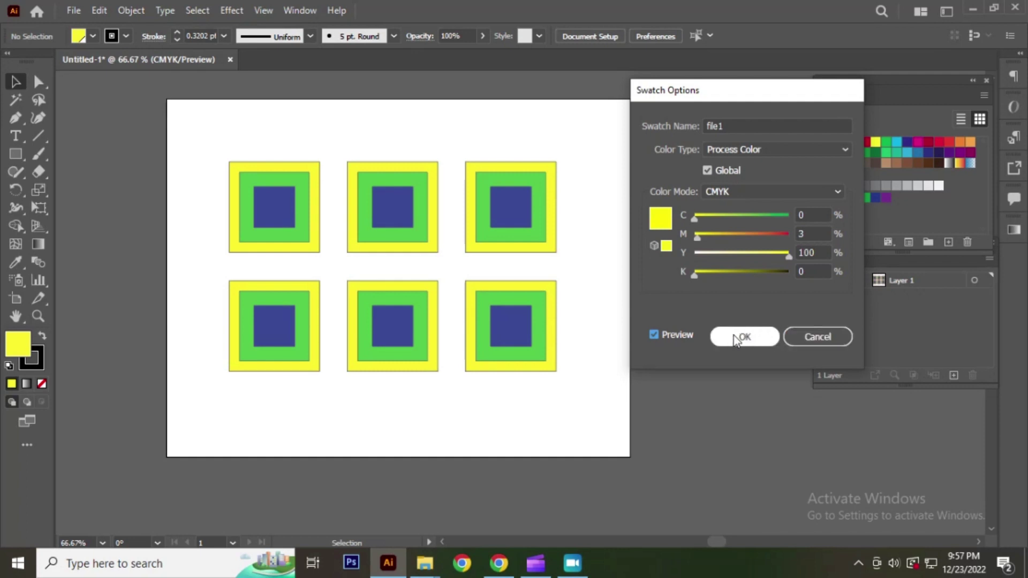
left_click(810, 337)
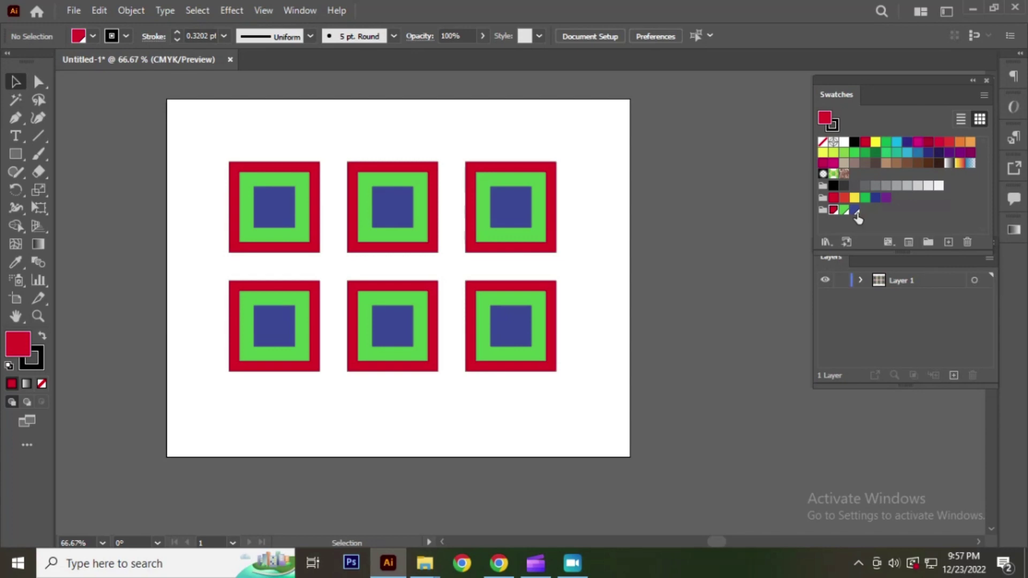
left_click(855, 211)
double_click(855, 211)
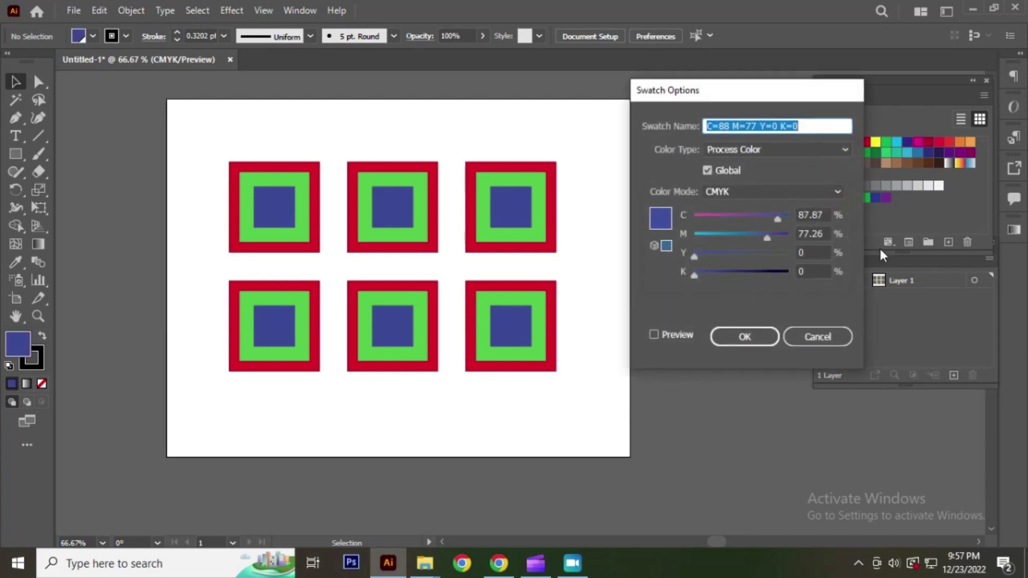
left_click(827, 341)
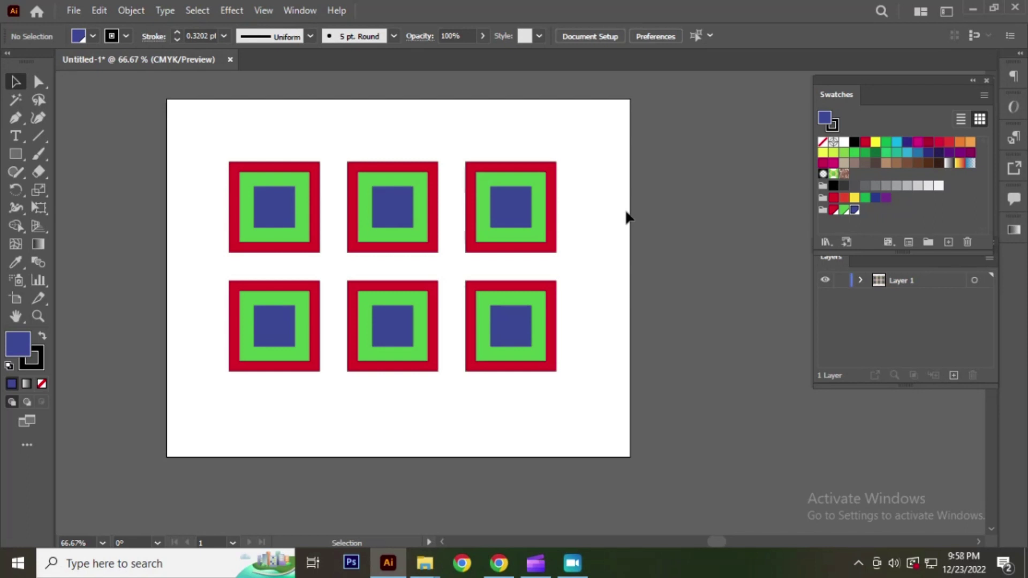
double_click(855, 210)
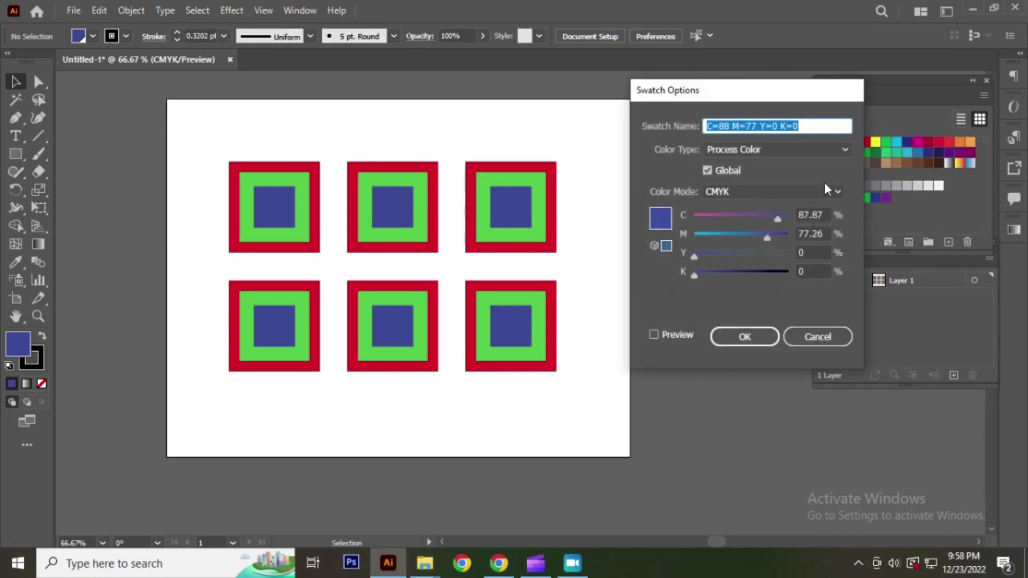
left_click(653, 336)
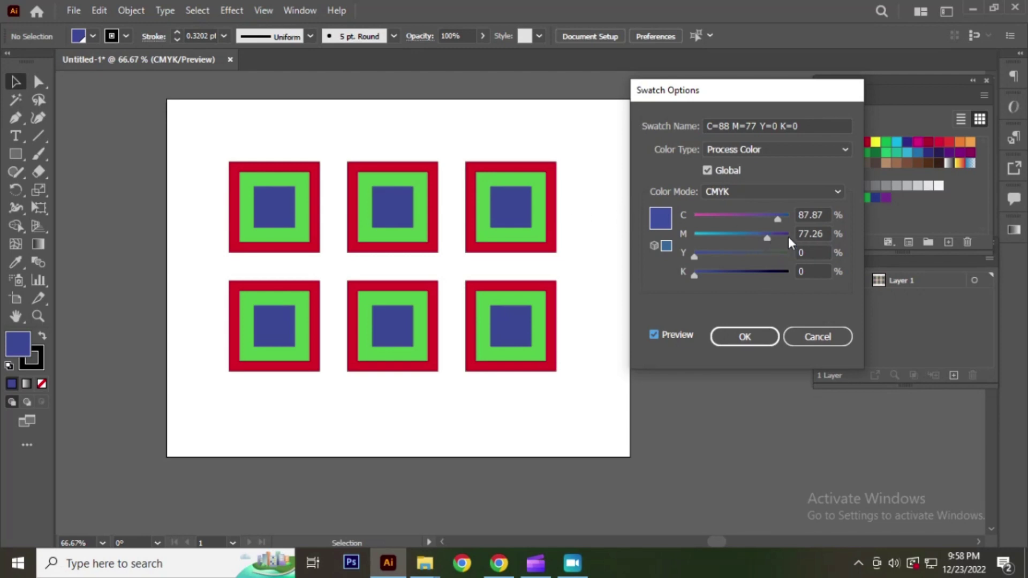
mouse_move(765, 236)
left_mouse_down()
mouse_move(716, 235)
mouse_move(757, 236)
left_mouse_up()
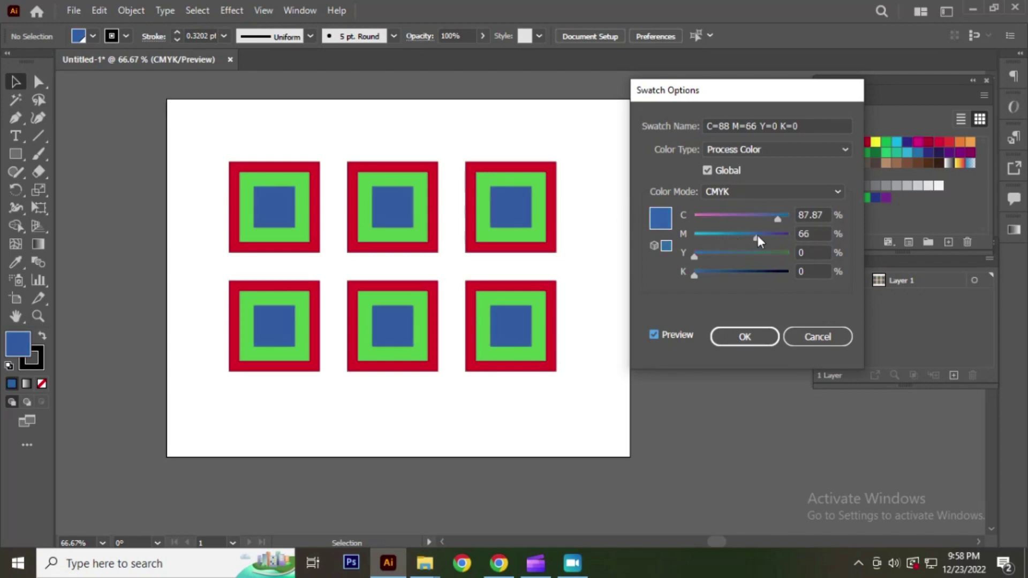
left_click(816, 336)
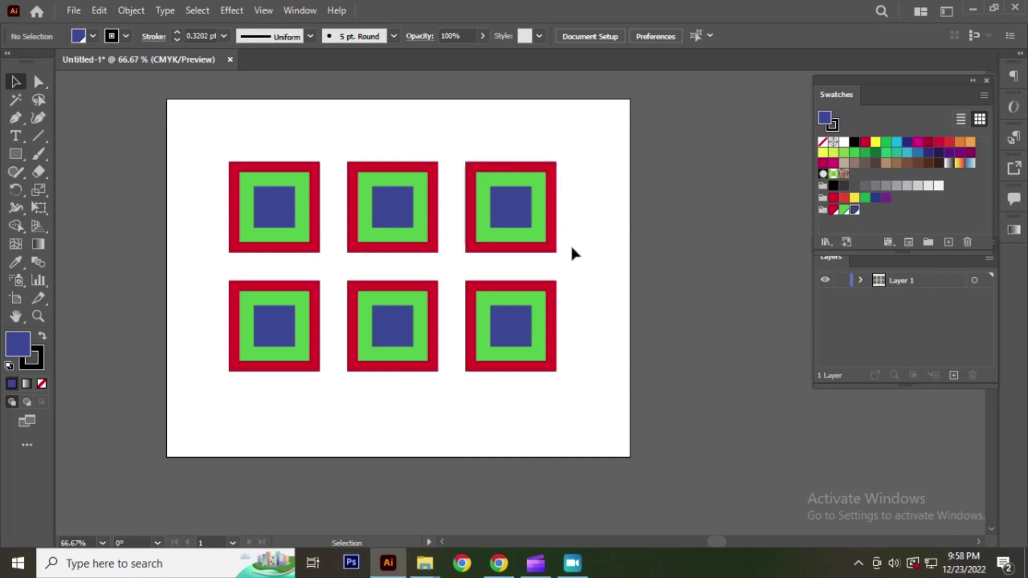
Draw a blue rectangle and scale the whole artwork down toward the top left.
left_click(823, 211)
left_click(17, 157)
mouse_move(587, 151)
left_mouse_down()
mouse_move(632, 229)
mouse_move(744, 292)
left_mouse_up()
left_click(17, 81)
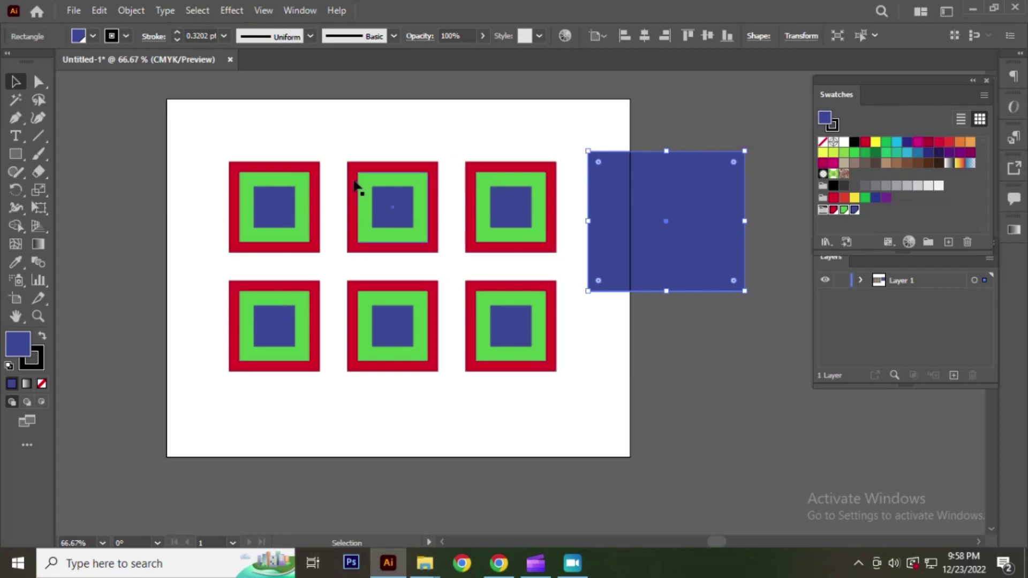
left_click_drag(171, 121, 594, 374)
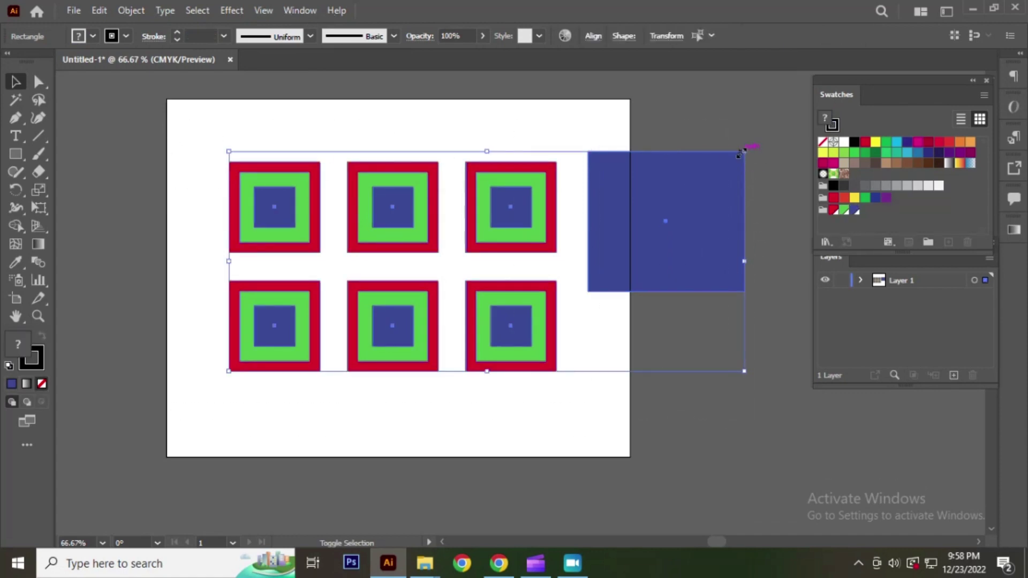
left_click_drag(741, 151, 673, 180)
left_click_drag(596, 222, 505, 159)
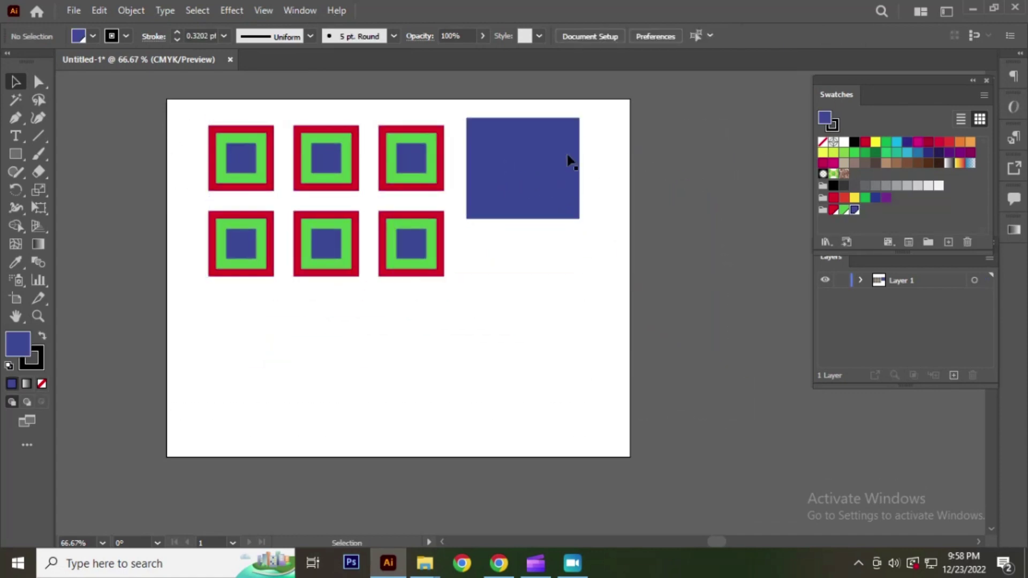
Place the rectangle below as a 100×100 pt square and duplicate it into a row of three.
left_click_drag(568, 158, 289, 334)
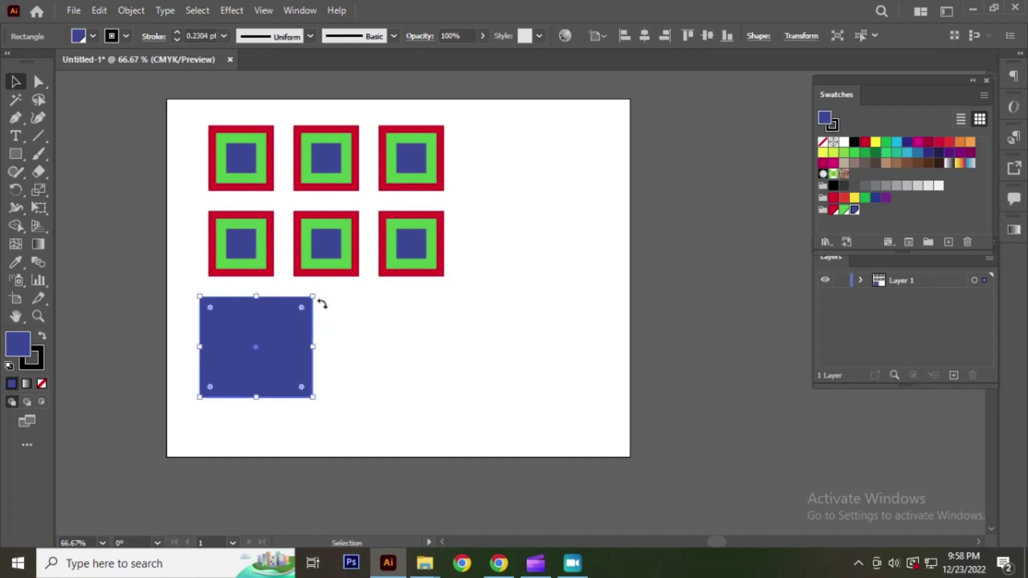
mouse_move(313, 296)
left_mouse_down()
mouse_move(281, 327)
mouse_move(275, 316)
mouse_move(378, 335)
left_mouse_up()
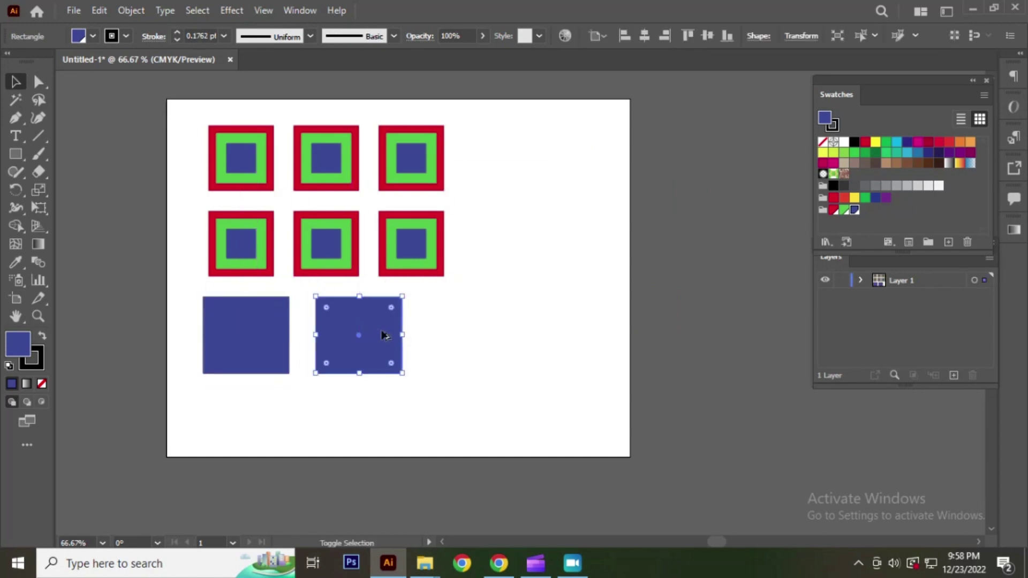
key("ctrl+d")
left_click(570, 285)
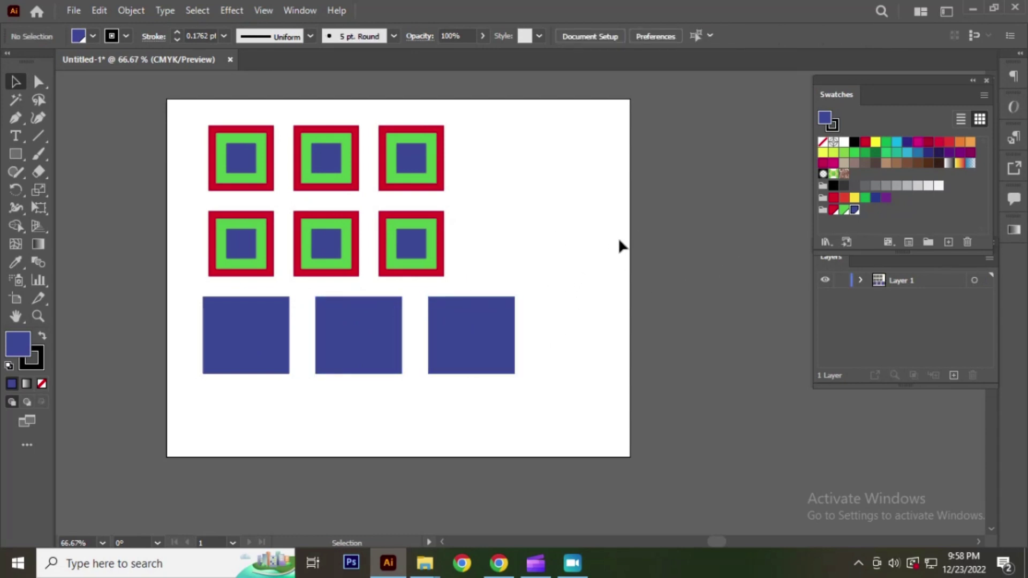
left_click(822, 209)
Create a new swatch from the blue fill with Global unchecked.
left_click(948, 242)
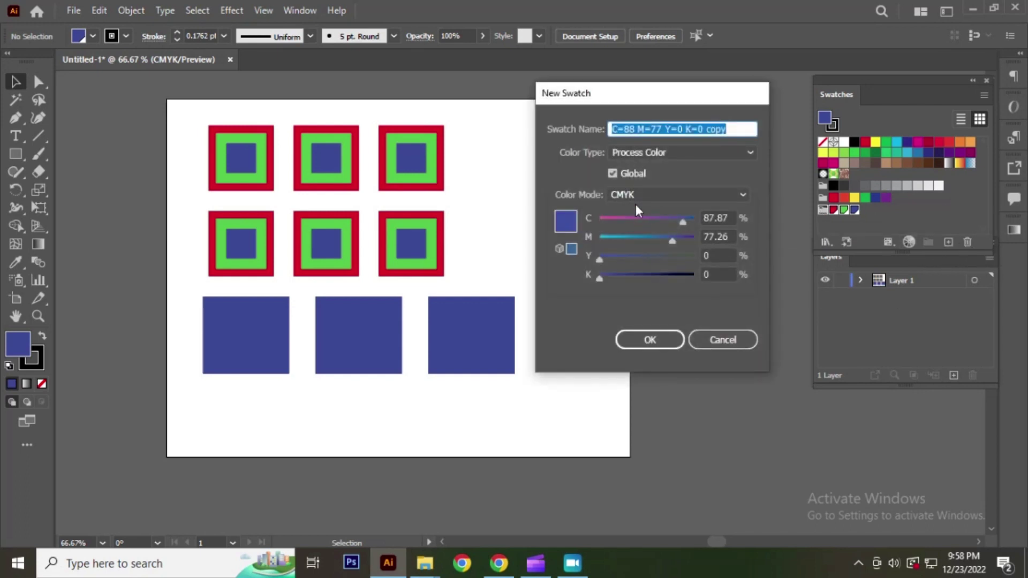
left_click(614, 175)
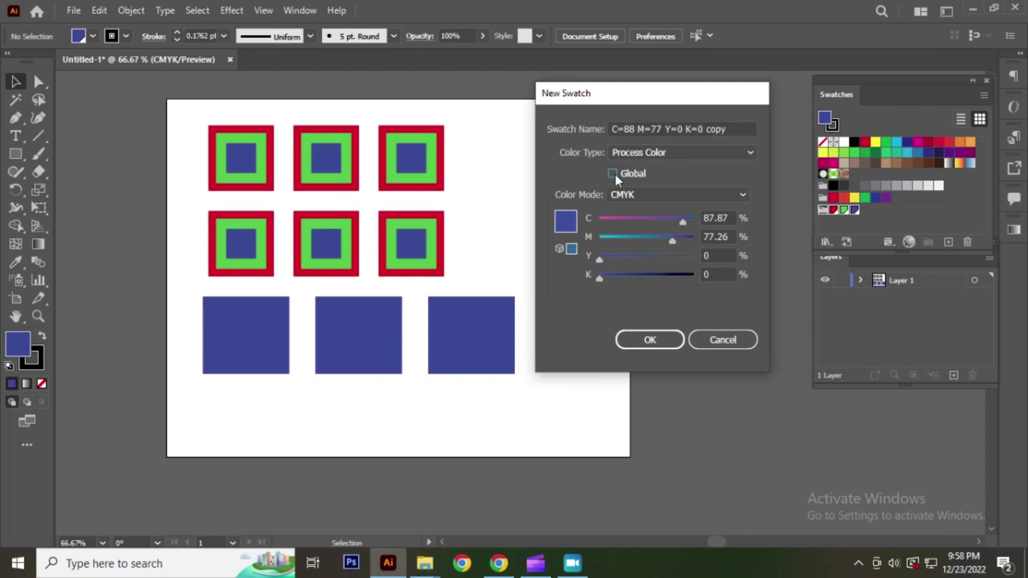
left_click(644, 337)
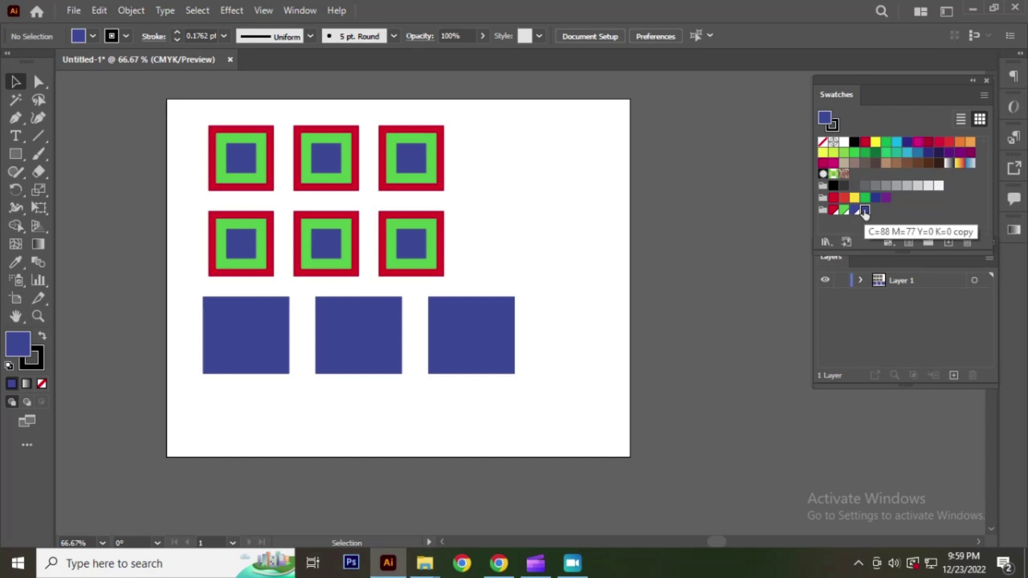
double_click(864, 211)
left_click_drag(764, 97, 639, 79)
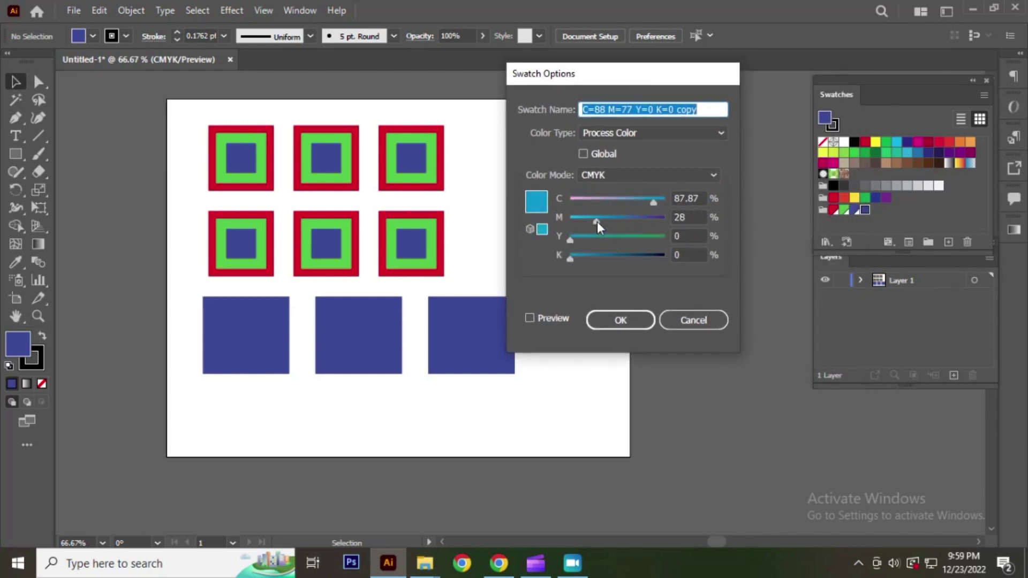
left_click_drag(645, 221, 639, 221)
left_click(529, 318)
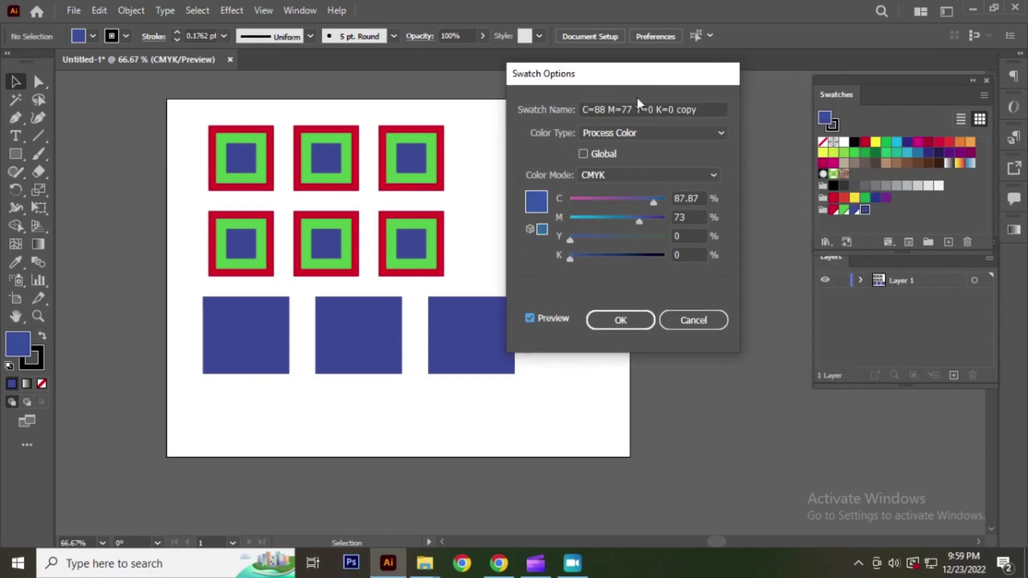
left_click_drag(603, 73, 748, 70)
left_click_drag(786, 220, 744, 216)
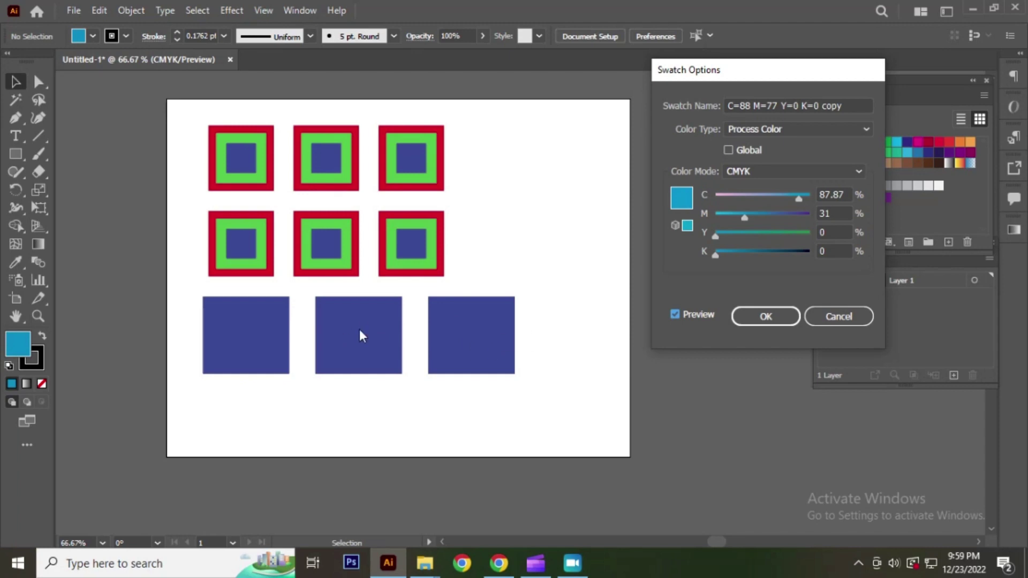
mouse_move(748, 219)
left_mouse_down()
mouse_move(805, 219)
mouse_move(749, 198)
mouse_move(802, 198)
mouse_move(736, 214)
left_mouse_up()
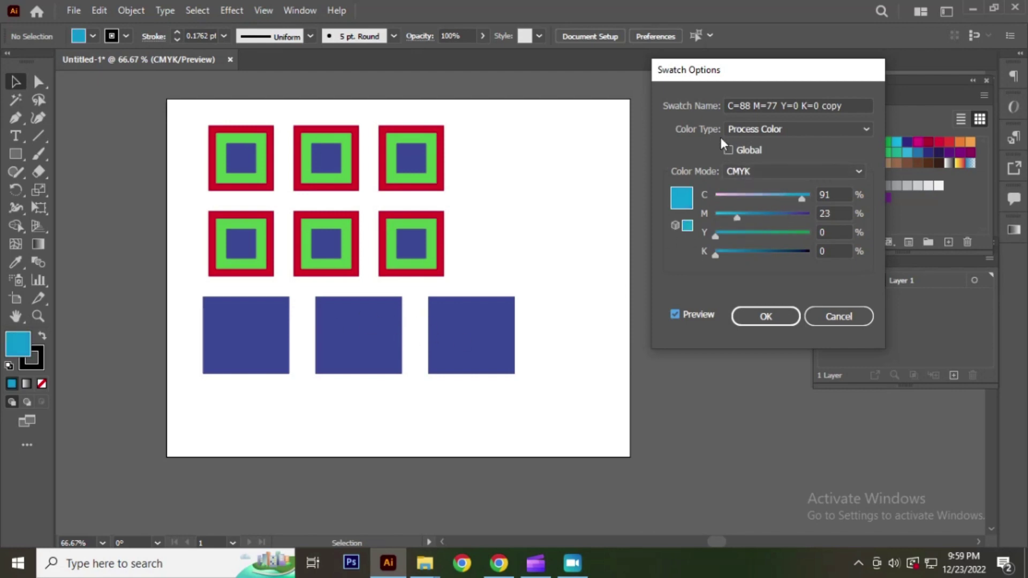
left_click_drag(782, 79, 640, 82)
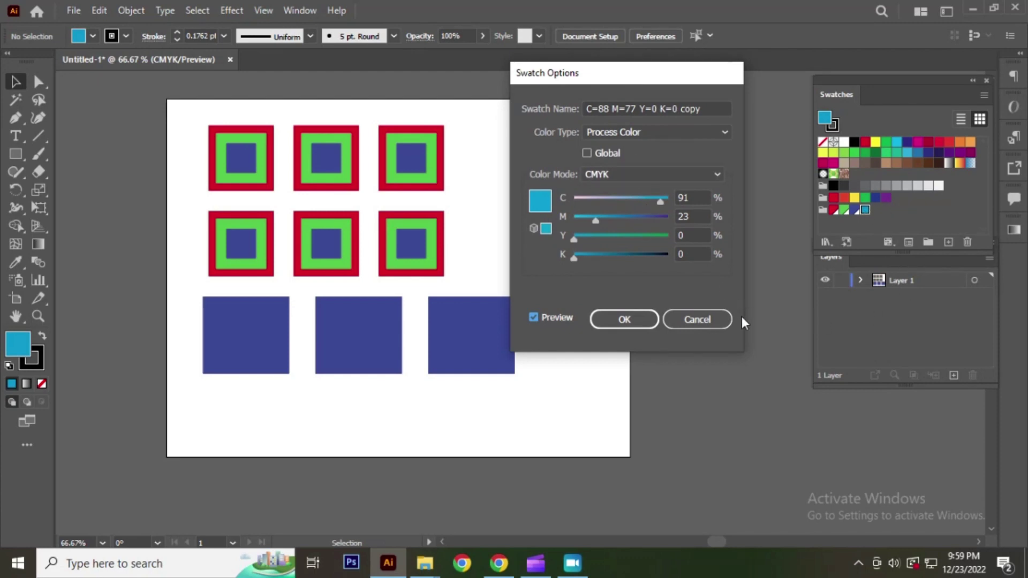
left_click(690, 320)
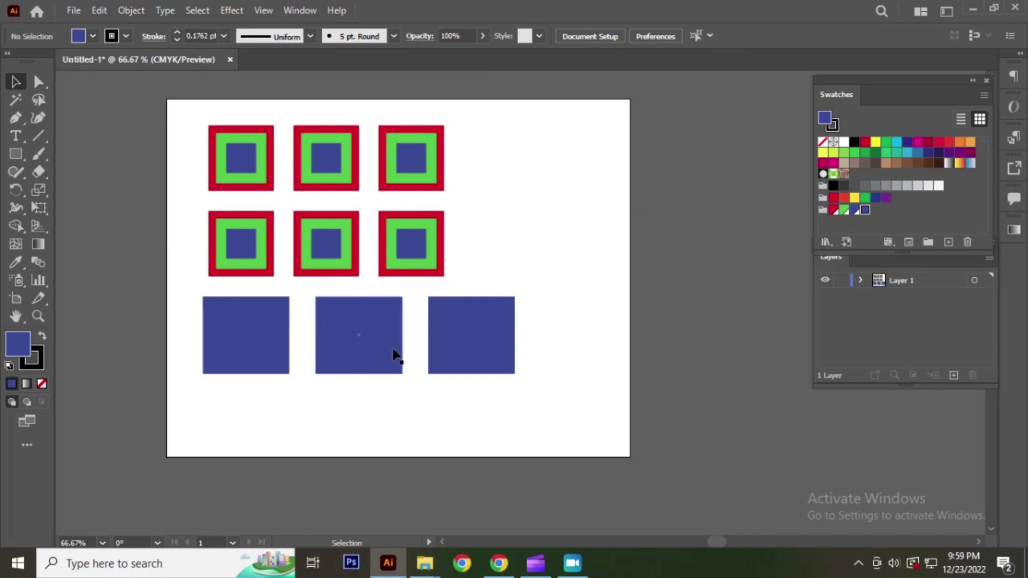
Select the rightmost blue square and briefly open and close the copied blue swatch's settings.
left_click(455, 329)
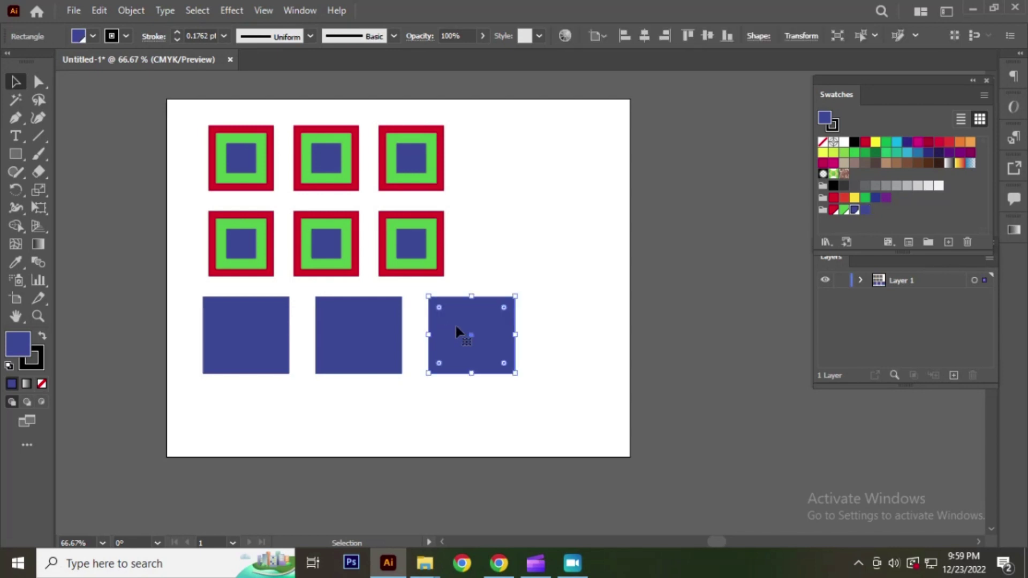
left_click(865, 209)
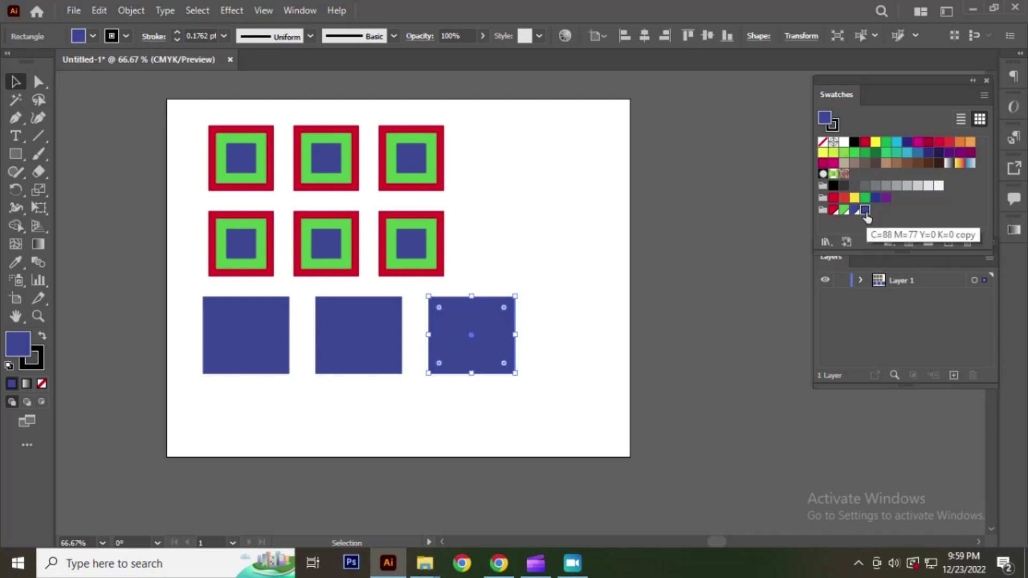
double_click(865, 210)
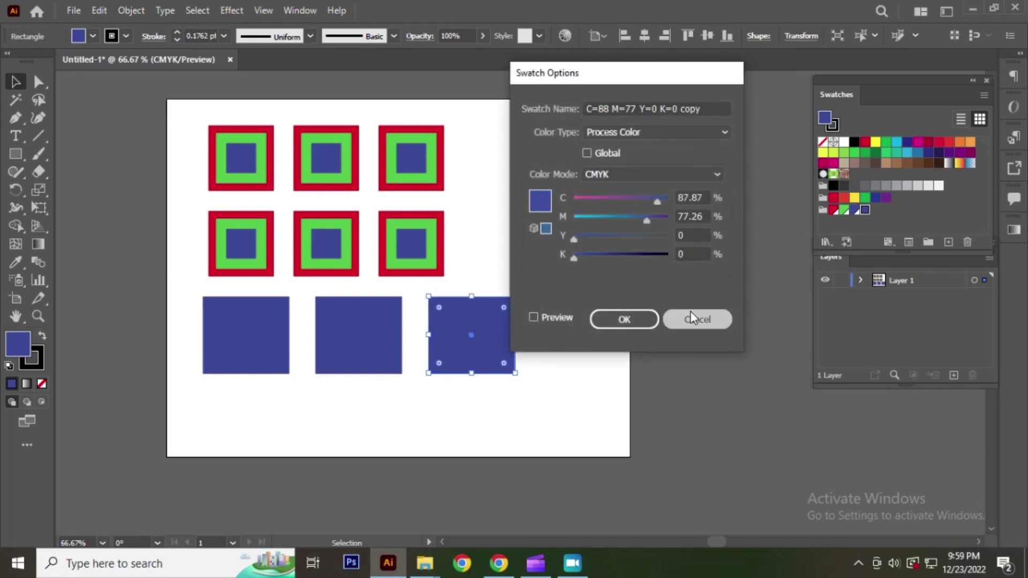
left_click(693, 319)
left_click(589, 168)
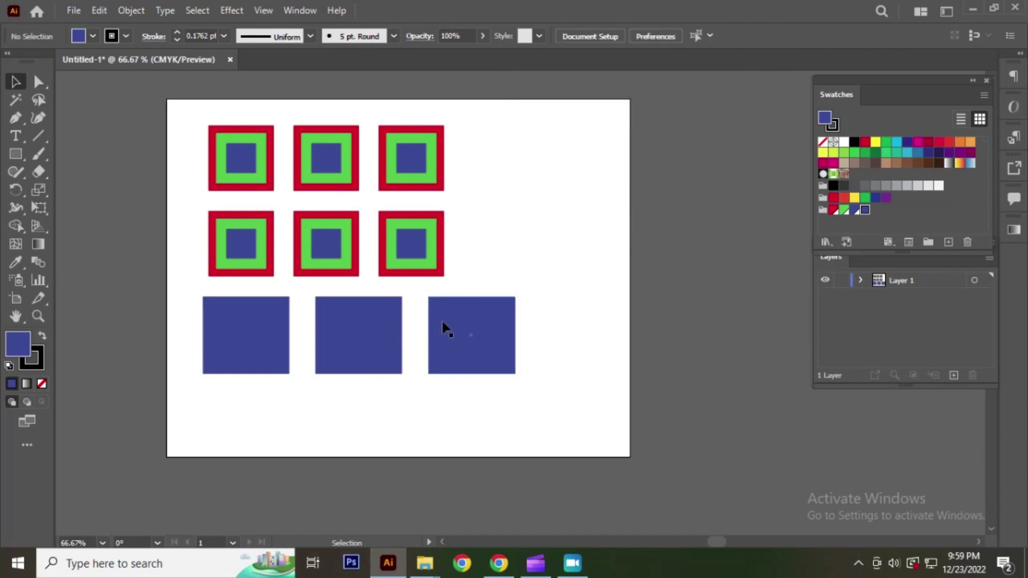
Edit the copied swatch through green, yellow and red with Preview, ending at C 0, M 100, Y 4.
double_click(865, 210)
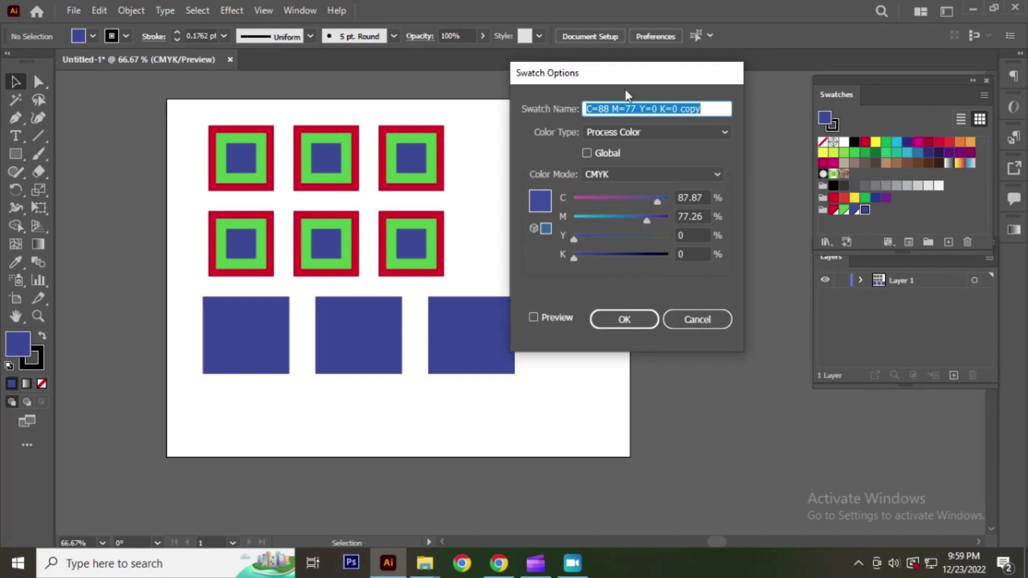
left_click_drag(614, 77, 738, 80)
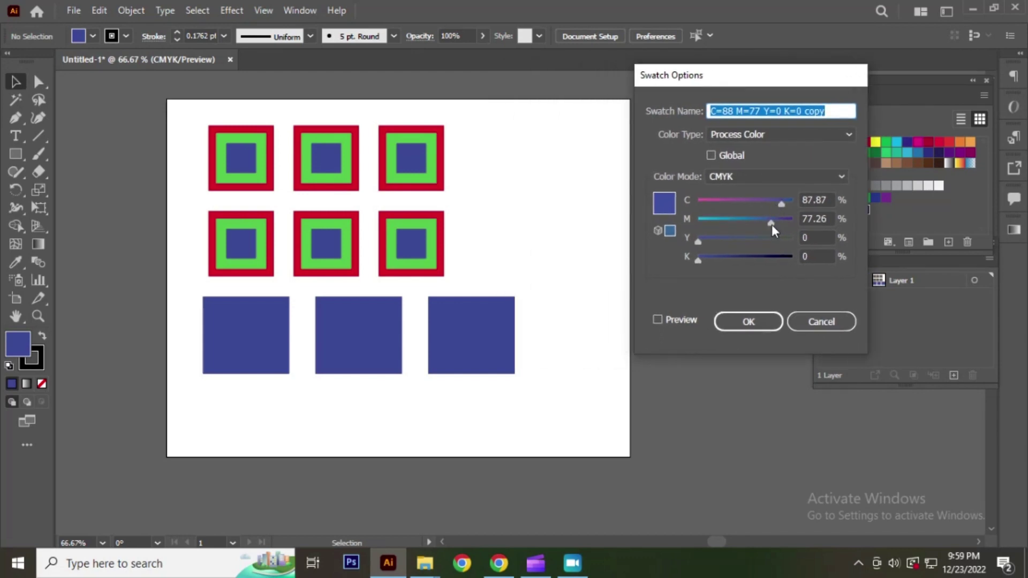
left_click_drag(772, 224, 721, 220)
left_click_drag(777, 87, 664, 93)
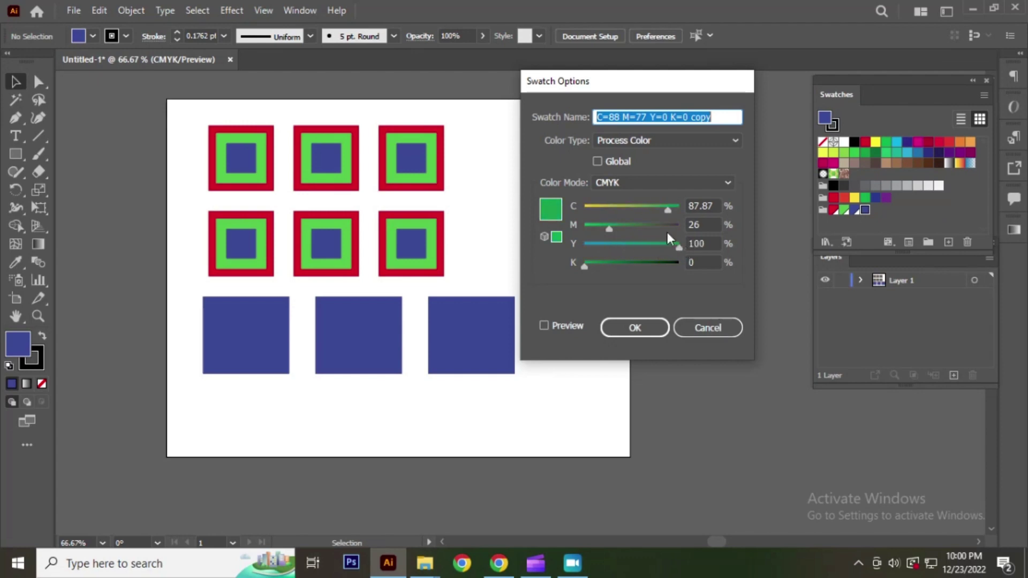
left_click_drag(666, 209, 580, 206)
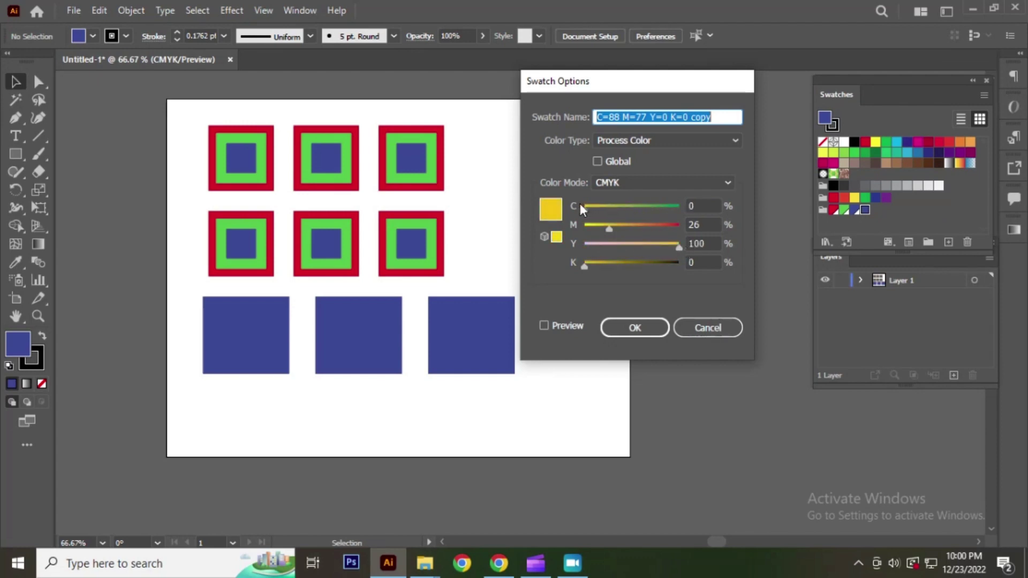
left_click(543, 325)
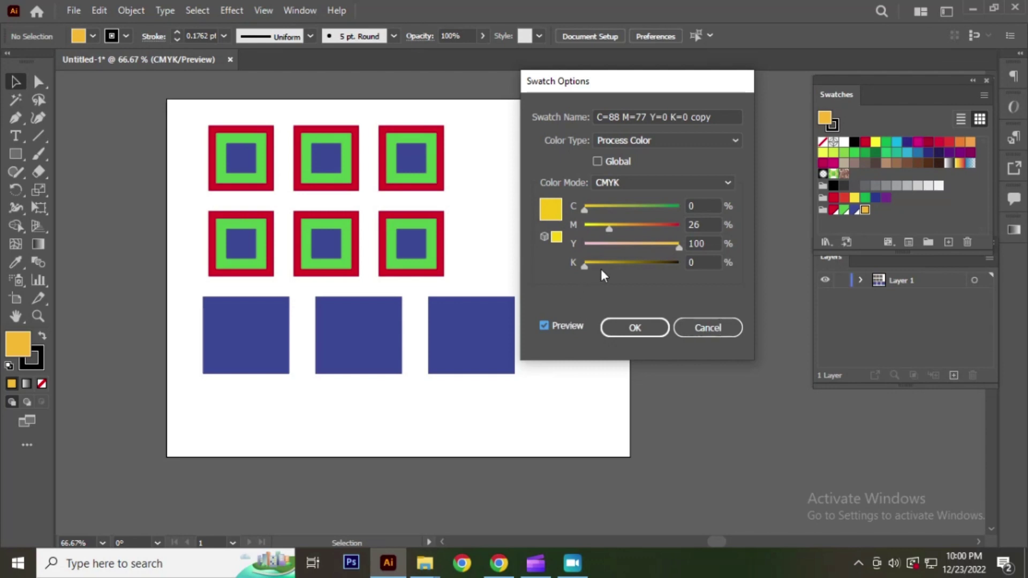
left_click_drag(610, 230, 686, 229)
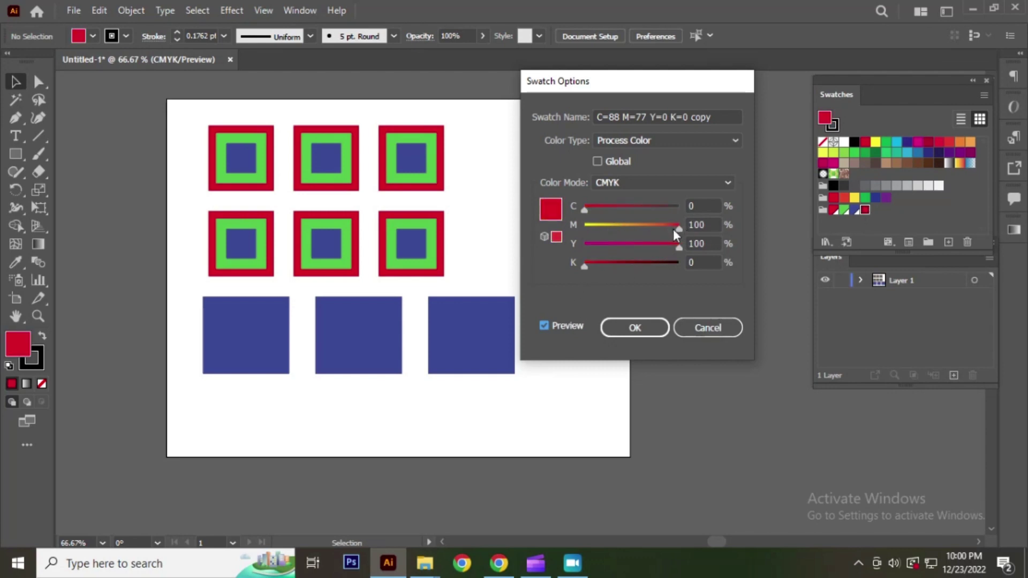
left_click_drag(679, 246, 588, 240)
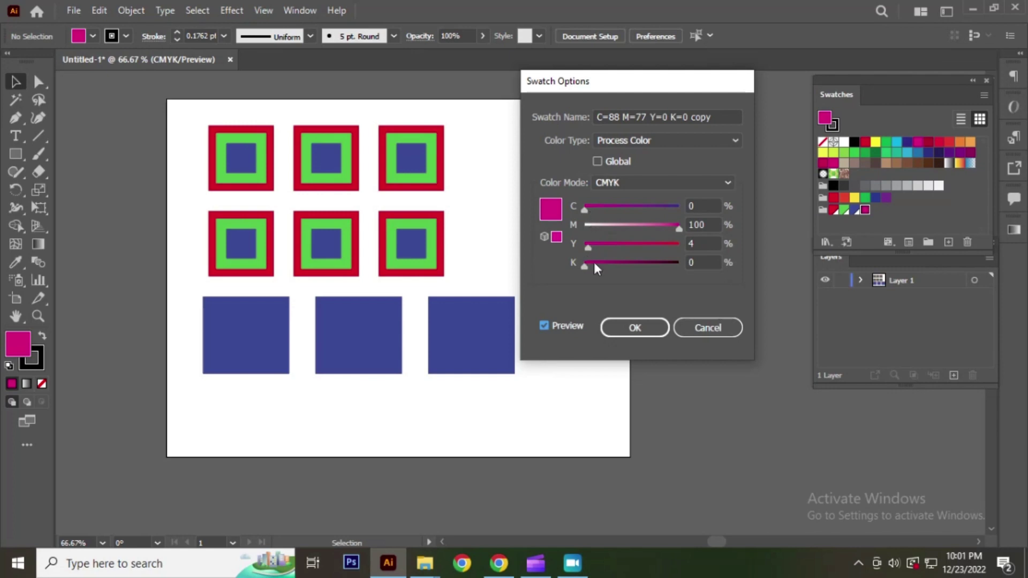
Close the copy swatch dialog and open the global blue swatch's options with Preview on.
left_click(706, 326)
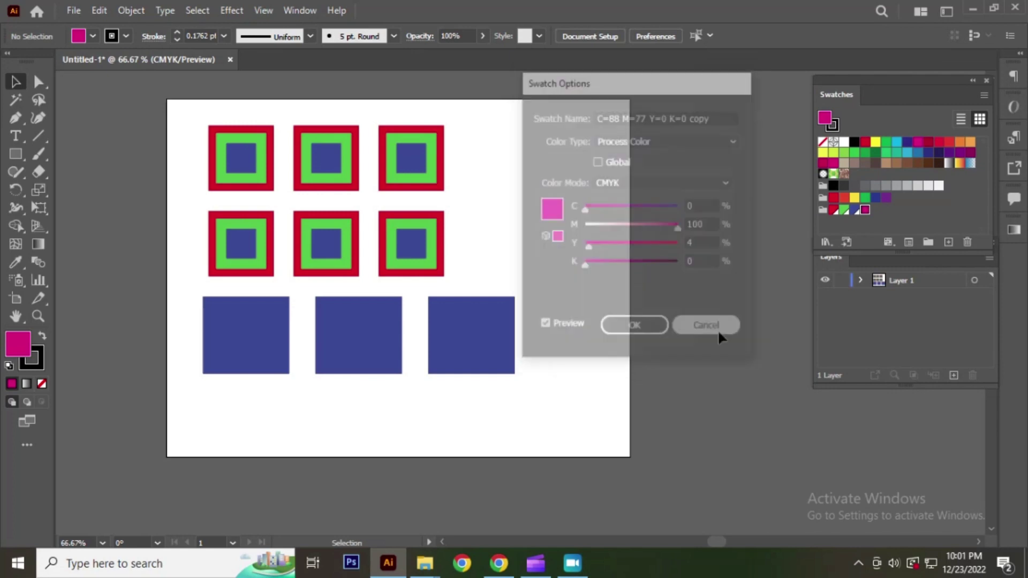
left_click(854, 211)
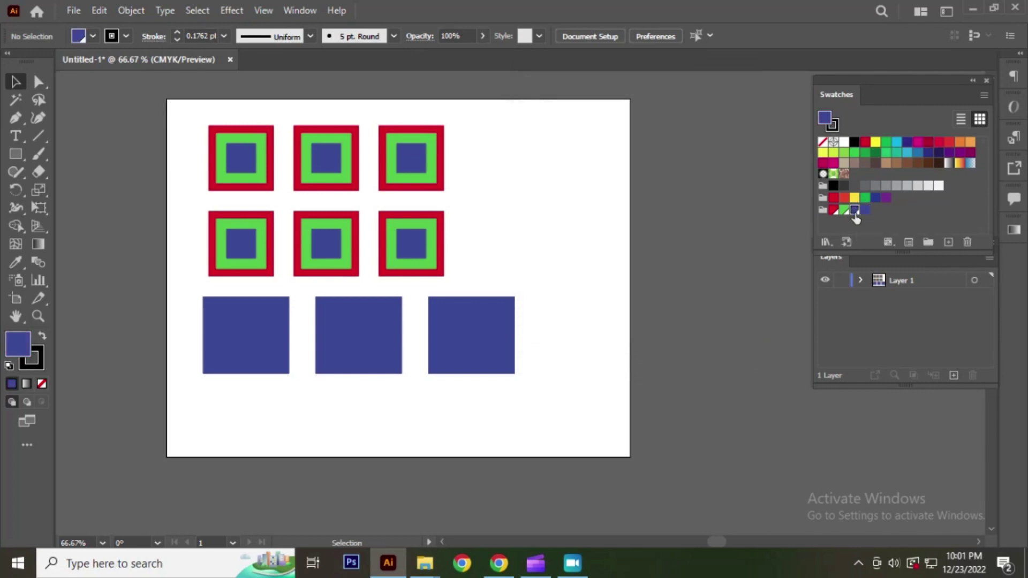
double_click(854, 213)
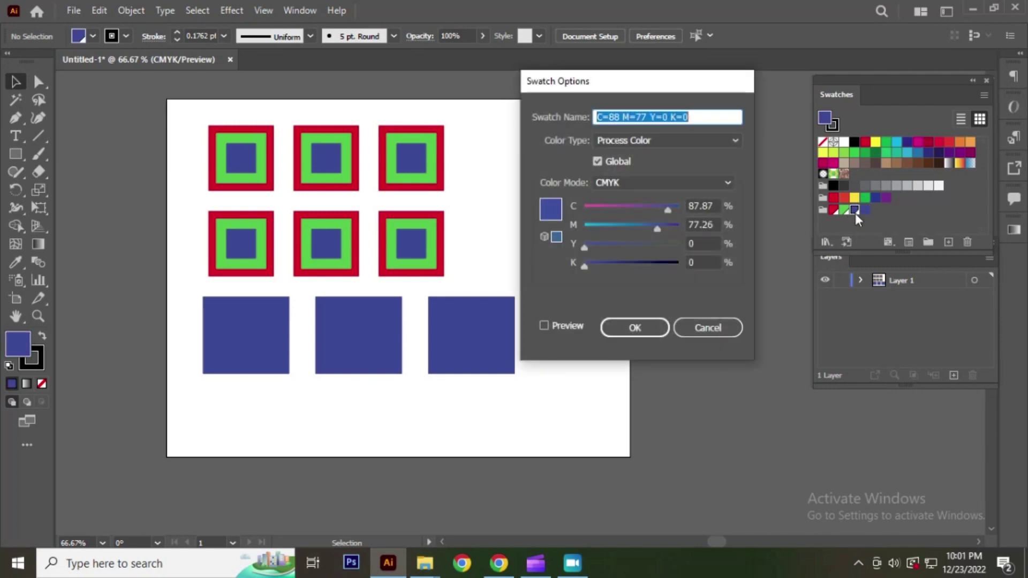
left_click(544, 325)
left_click_drag(582, 81, 632, 85)
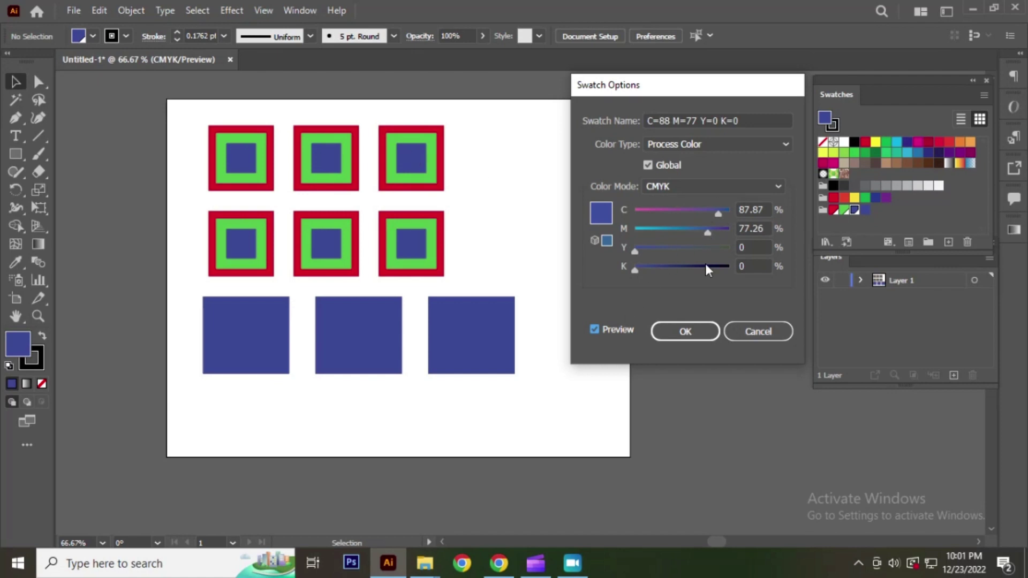
Lower its magenta toward lighter cyans, around 39 down to 0, then cancel to keep dark blue.
mouse_move(706, 232)
left_mouse_down()
mouse_move(641, 231)
mouse_move(684, 233)
left_mouse_up()
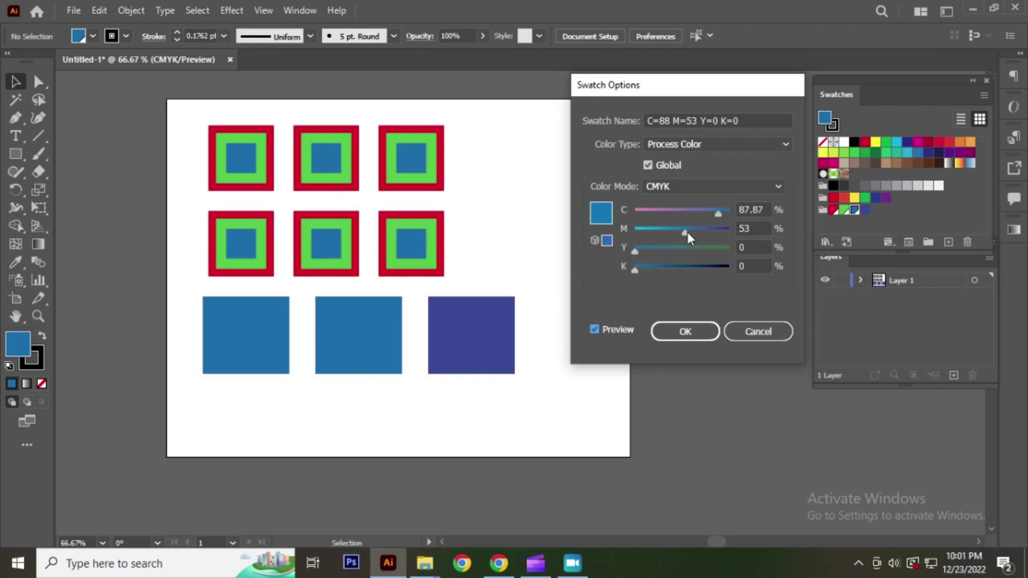
mouse_move(686, 232)
left_mouse_down()
mouse_move(649, 230)
mouse_move(673, 230)
left_mouse_up()
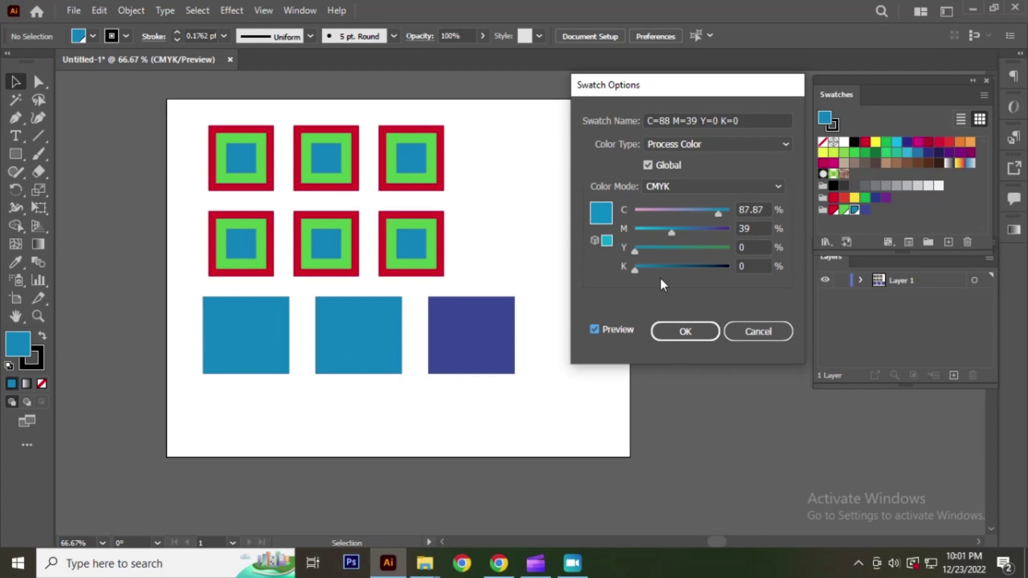
mouse_move(672, 235)
left_mouse_down()
mouse_move(678, 230)
mouse_move(626, 227)
left_mouse_up()
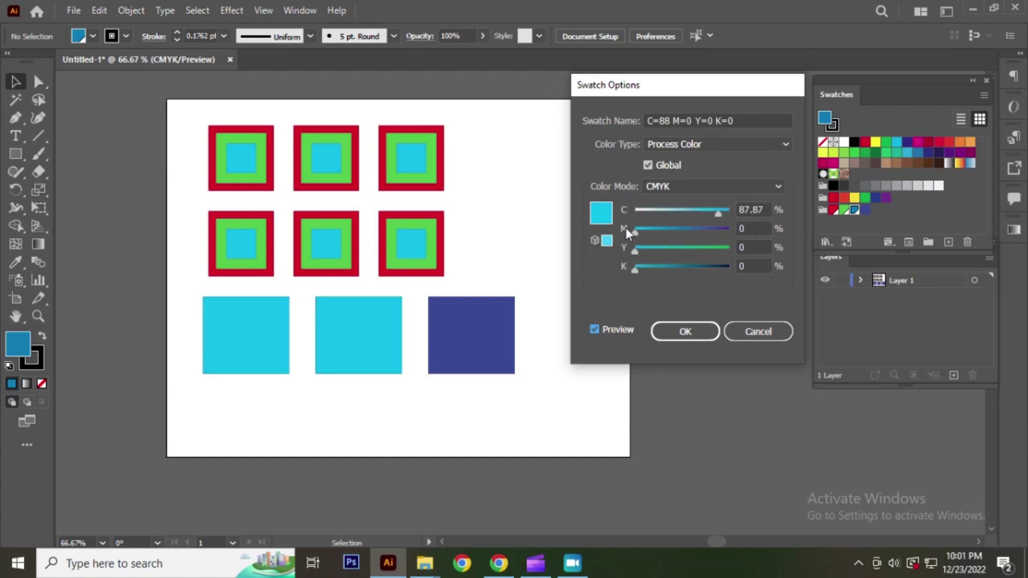
left_click(752, 332)
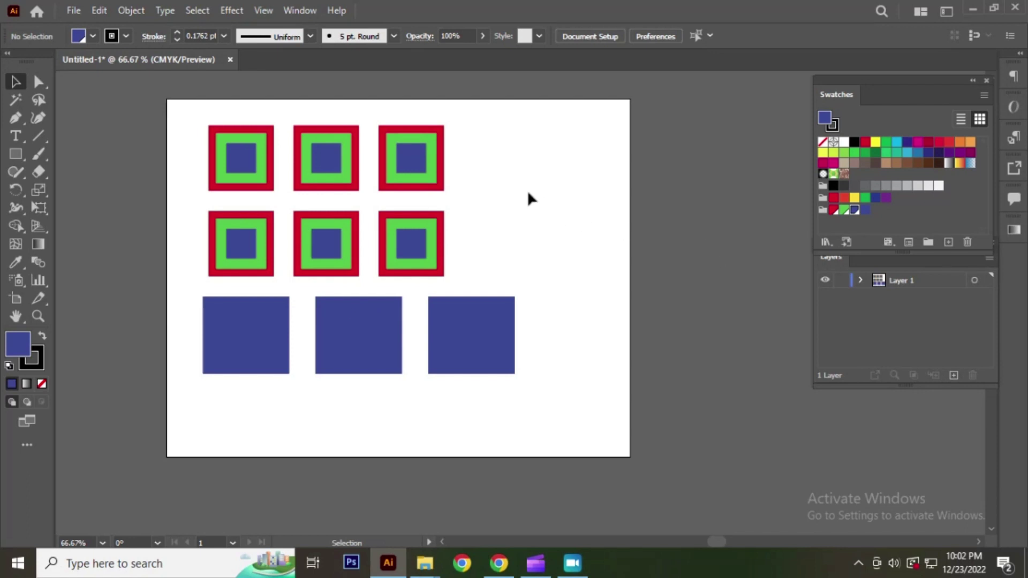
Marquee-select every nested tile and blue square and delete them.
left_click_drag(168, 118, 583, 317)
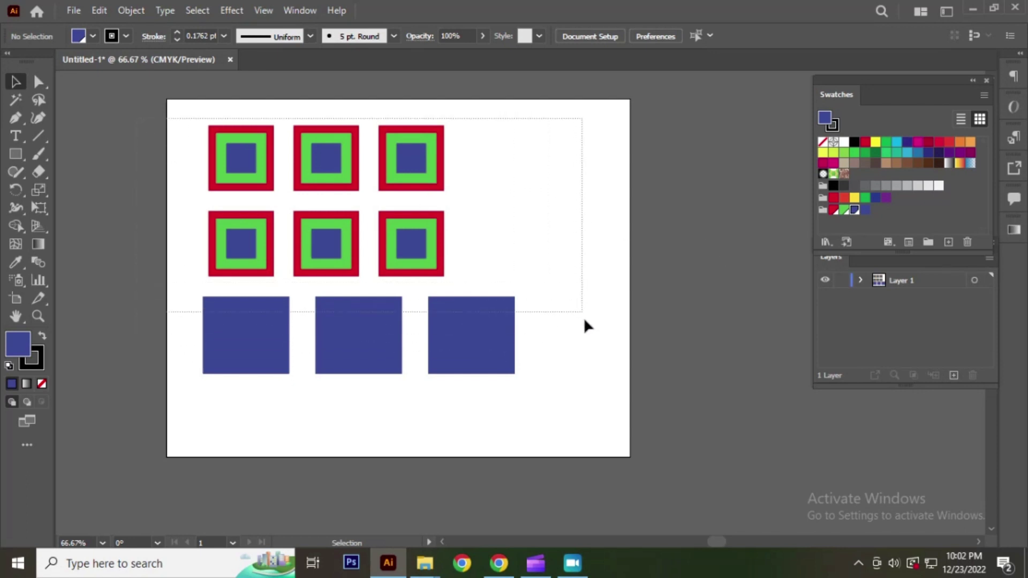
key("Delete")
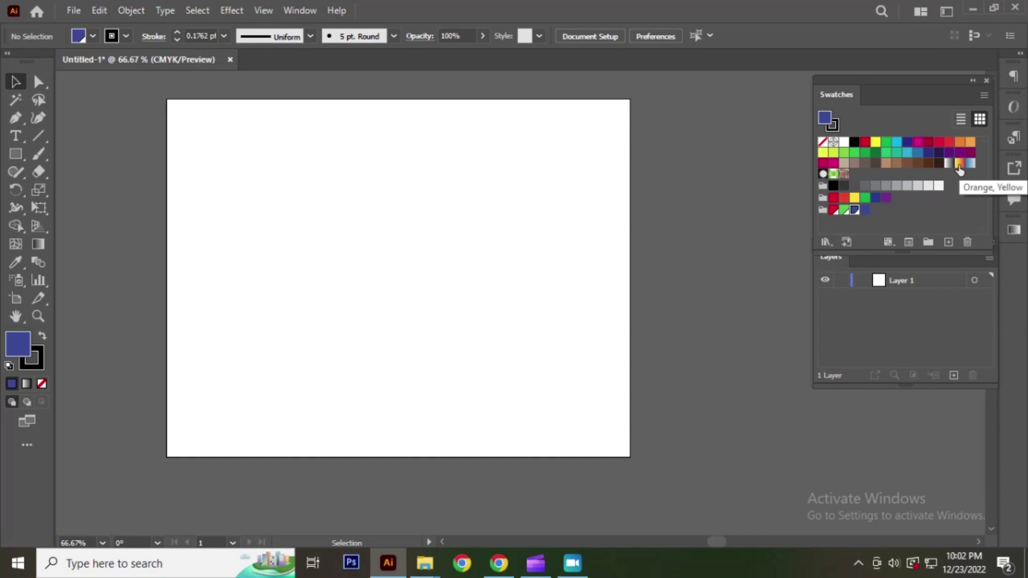
Draw a large rectangle, try an Orange-Yellow gradient fill, then undo it.
left_click(15, 155)
left_click_drag(224, 185, 504, 388)
key("v")
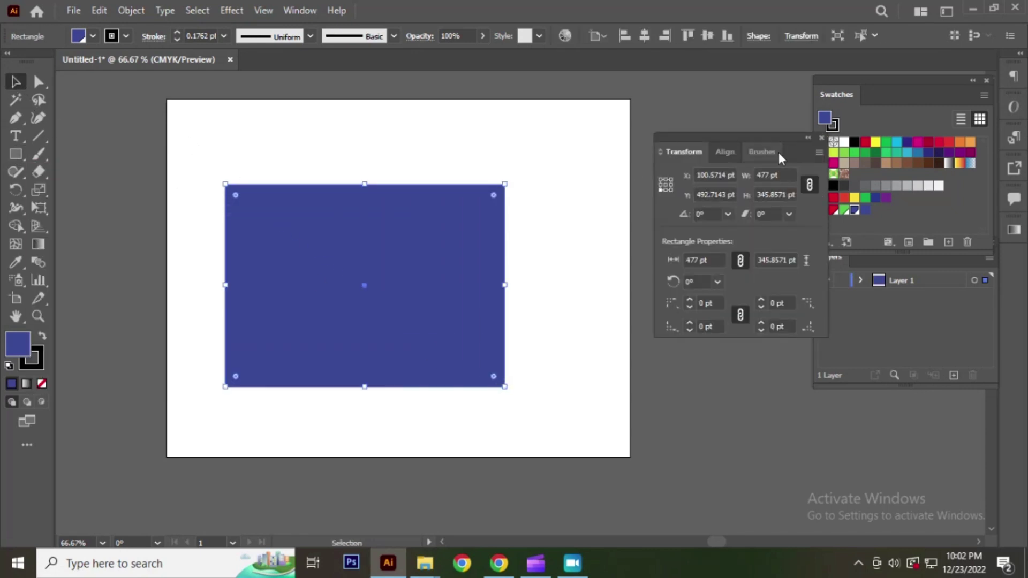
left_click(821, 137)
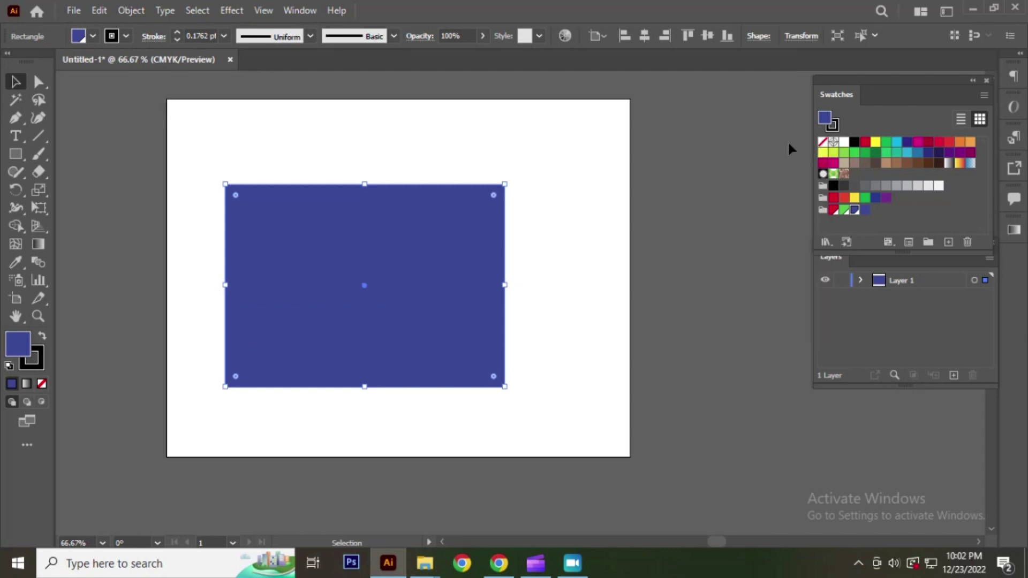
left_click(477, 127)
left_click(432, 270)
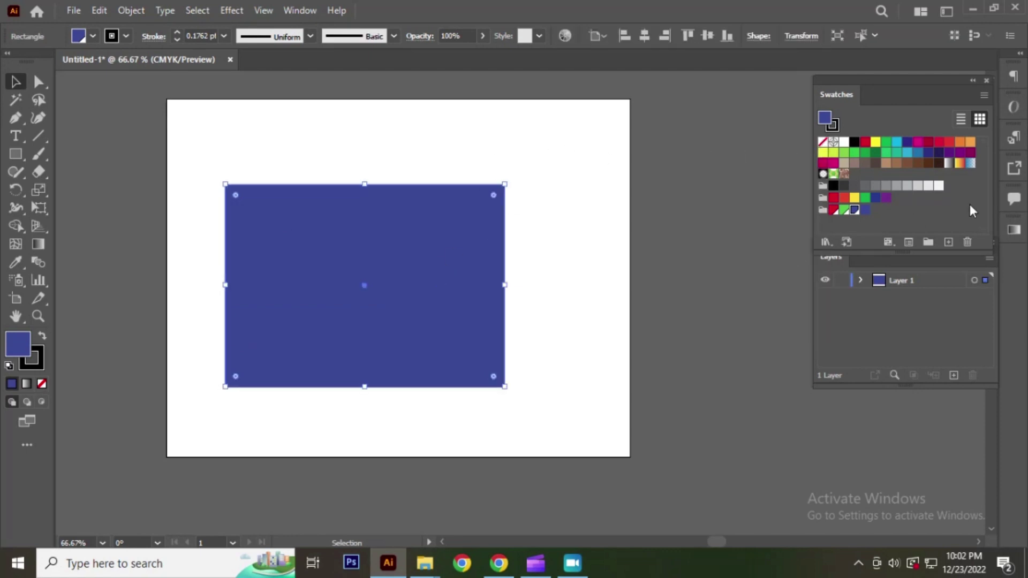
left_click(959, 165)
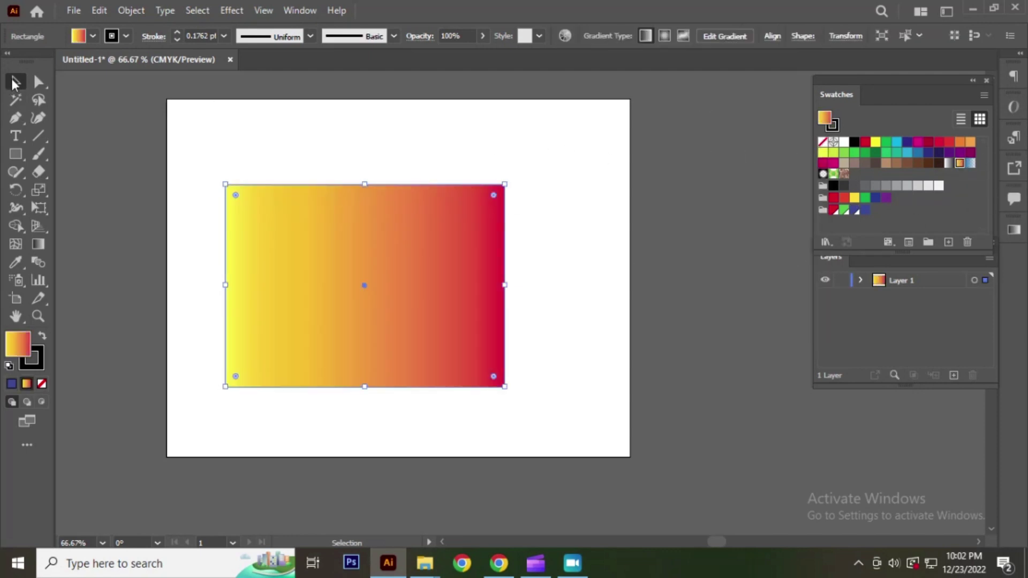
left_click(14, 82)
left_click_drag(383, 258, 386, 238)
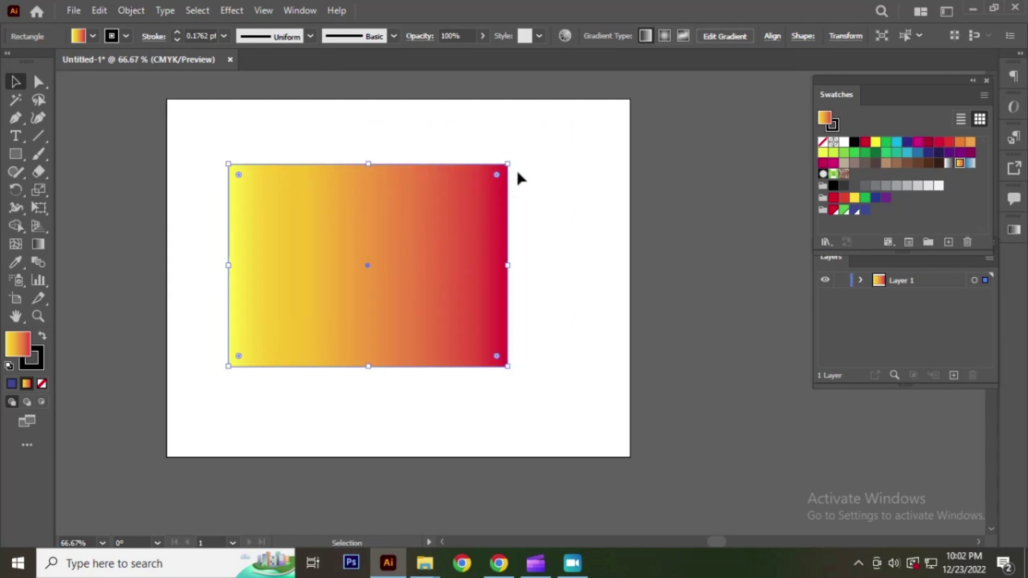
key("ctrl+z")
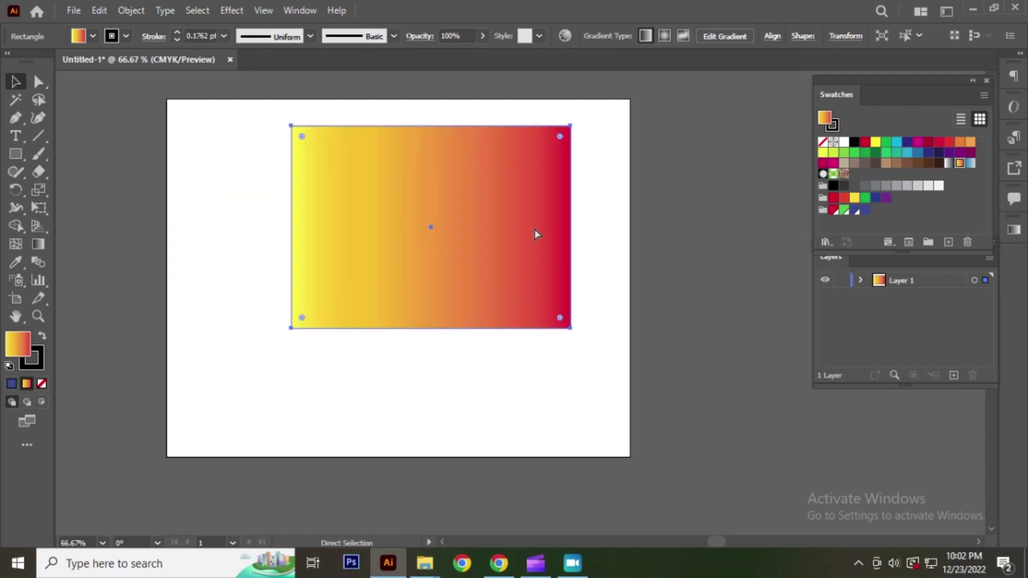
key("ctrl+z")
key("ctrl+z")
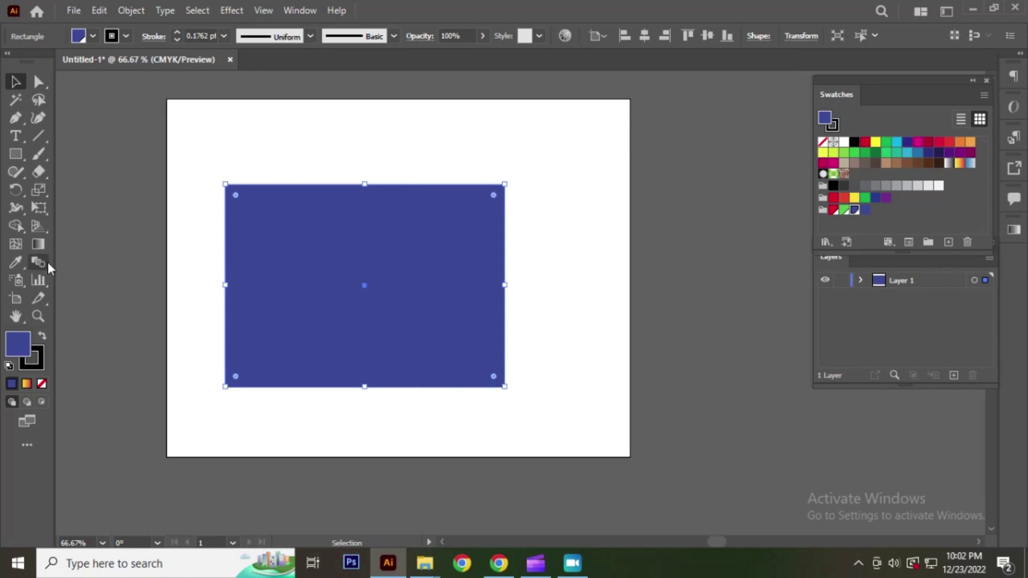
Apply a yellow-to-red gradient running diagonally from top-left to bottom-right.
double_click(37, 245)
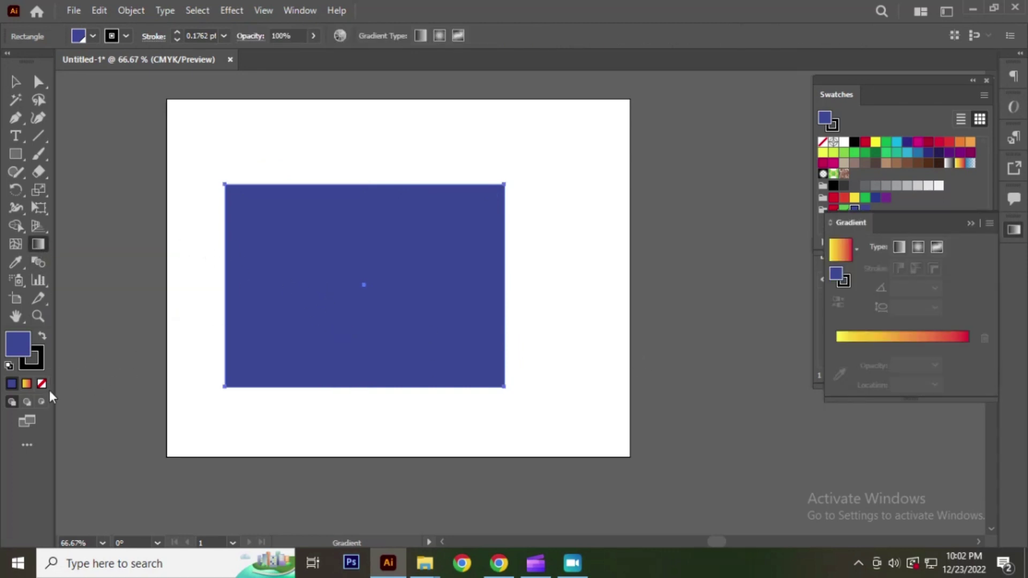
left_click(26, 383)
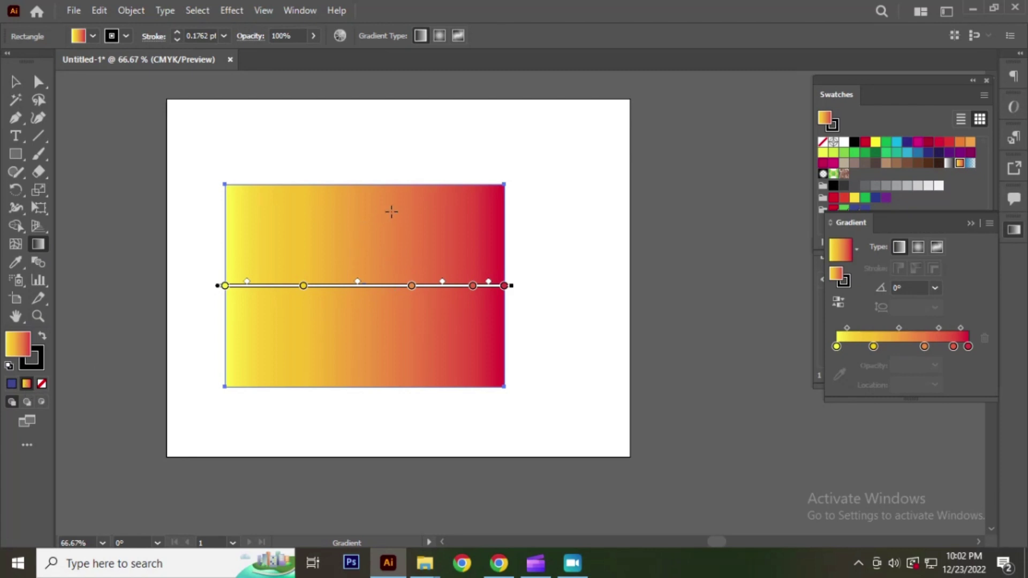
left_click_drag(404, 236, 298, 363)
left_click_drag(298, 243, 433, 342)
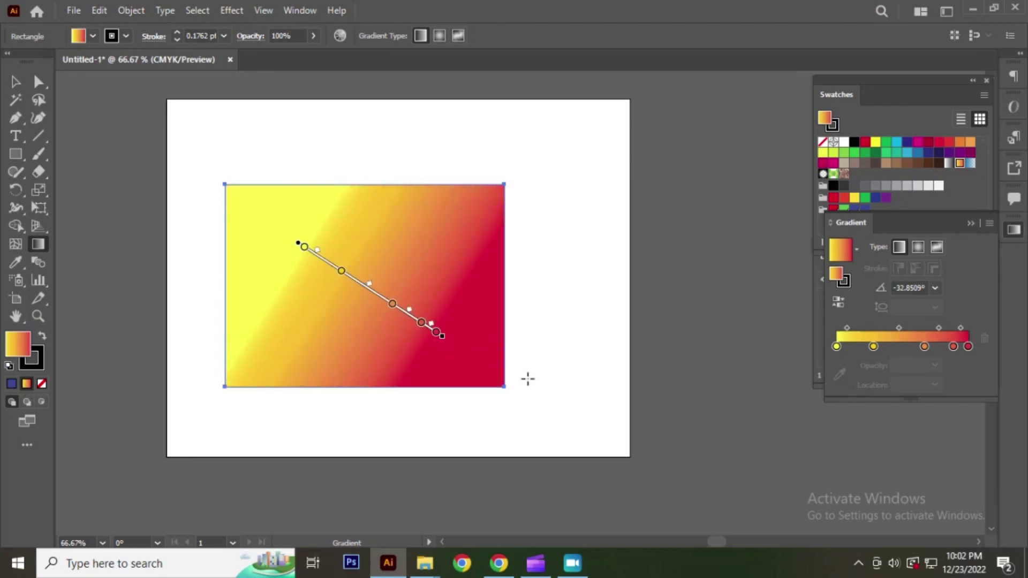
left_click(16, 83)
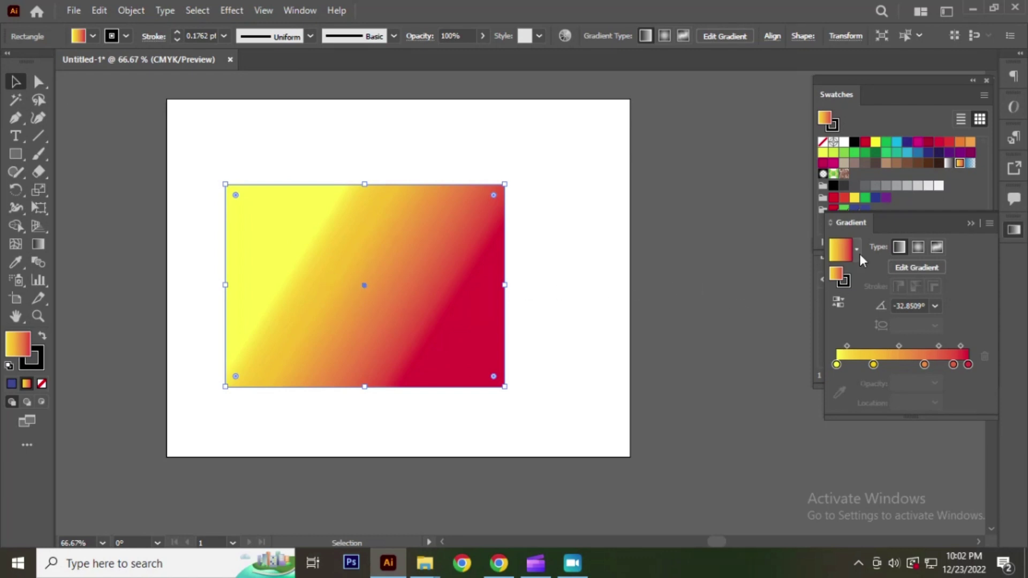
Drag the gradient rectangle into the Swatches panel to save New Pattern Swatch 1.
left_click_drag(914, 230, 912, 236)
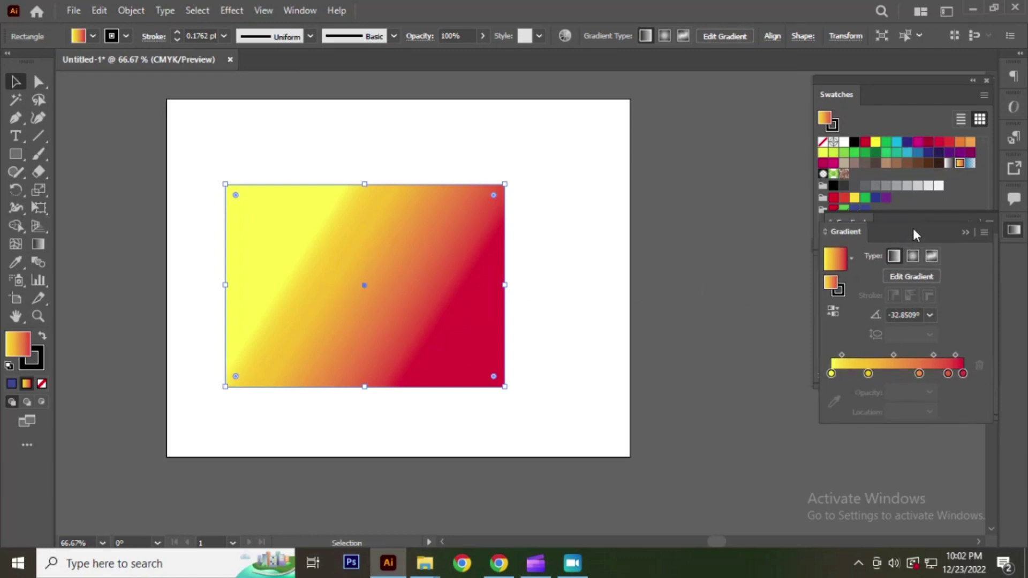
left_click(537, 191)
left_click(424, 231)
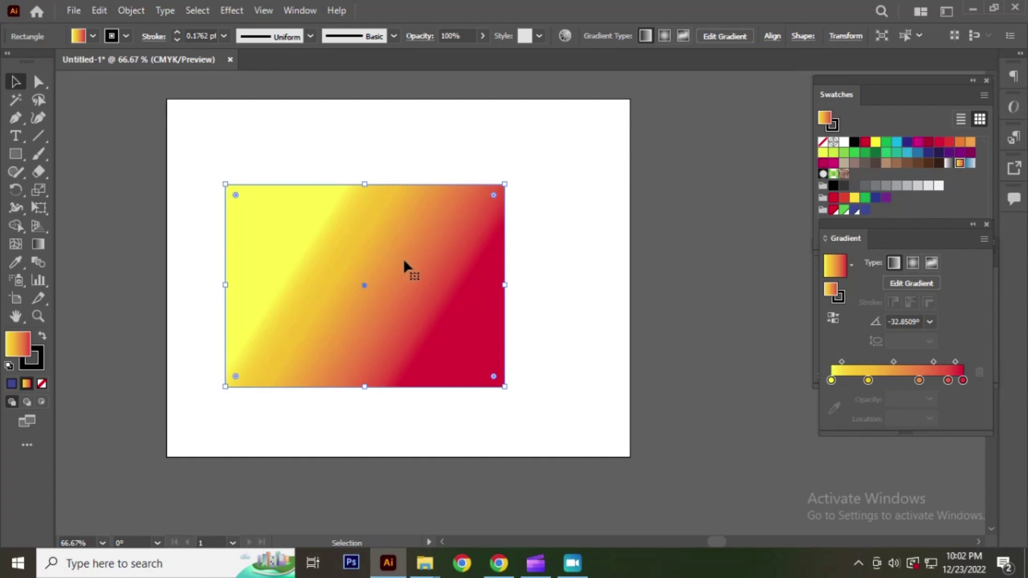
left_click_drag(403, 258, 918, 185)
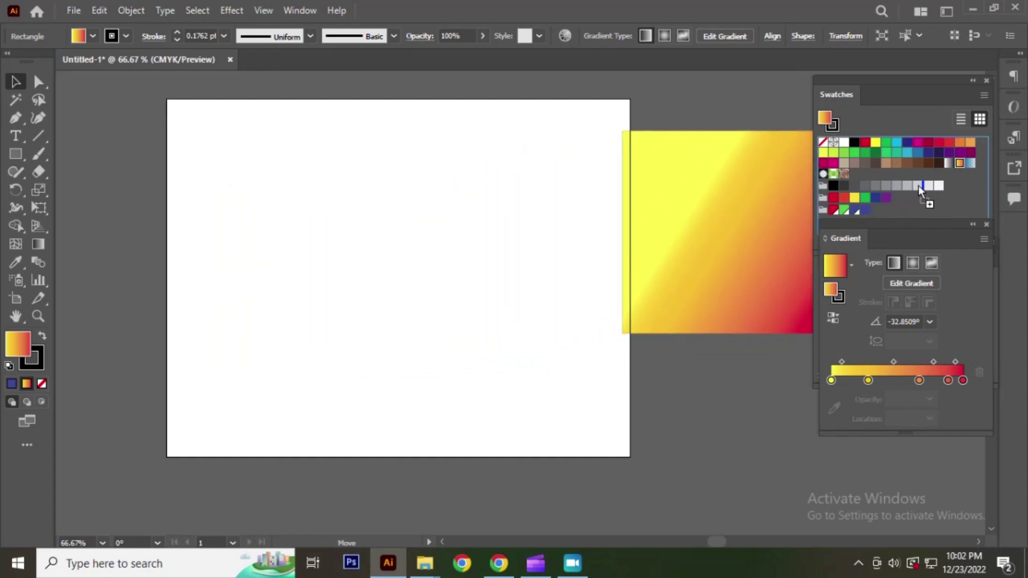
left_click_drag(918, 186, 917, 197)
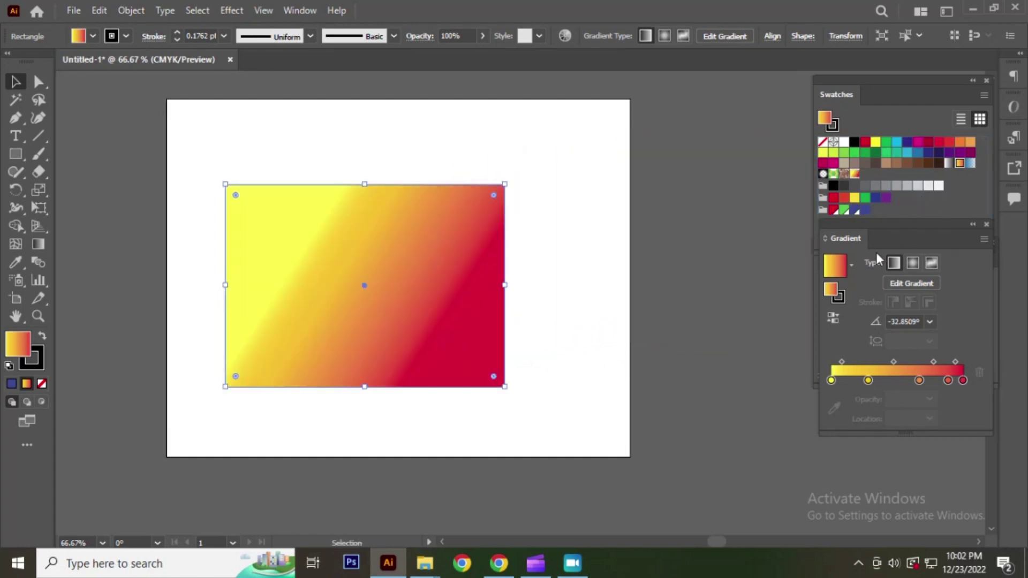
Open New Pattern Swatch 1 in pattern editing, zoom out to view the grid, and exit with Escape.
double_click(854, 177)
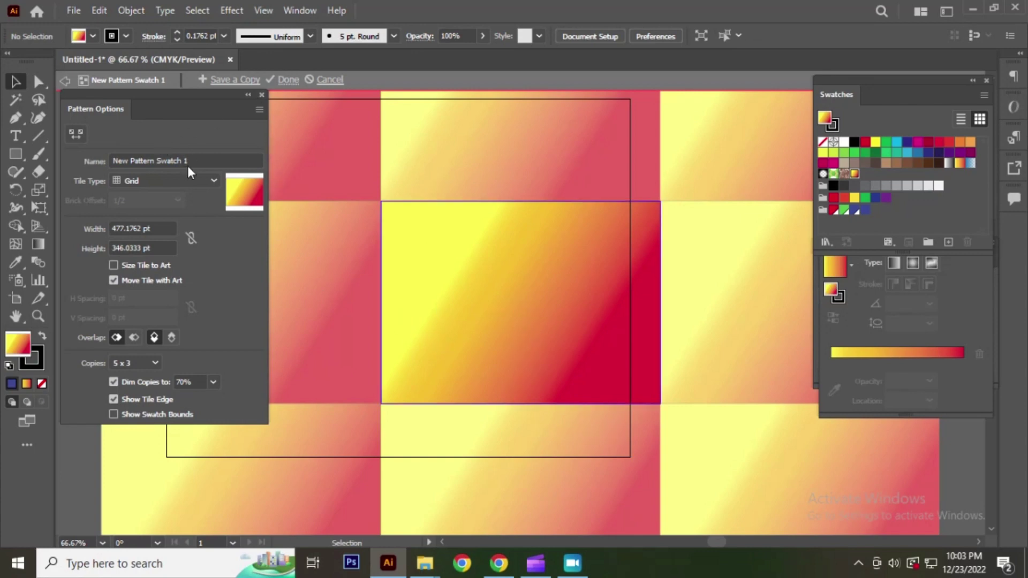
left_click(264, 95)
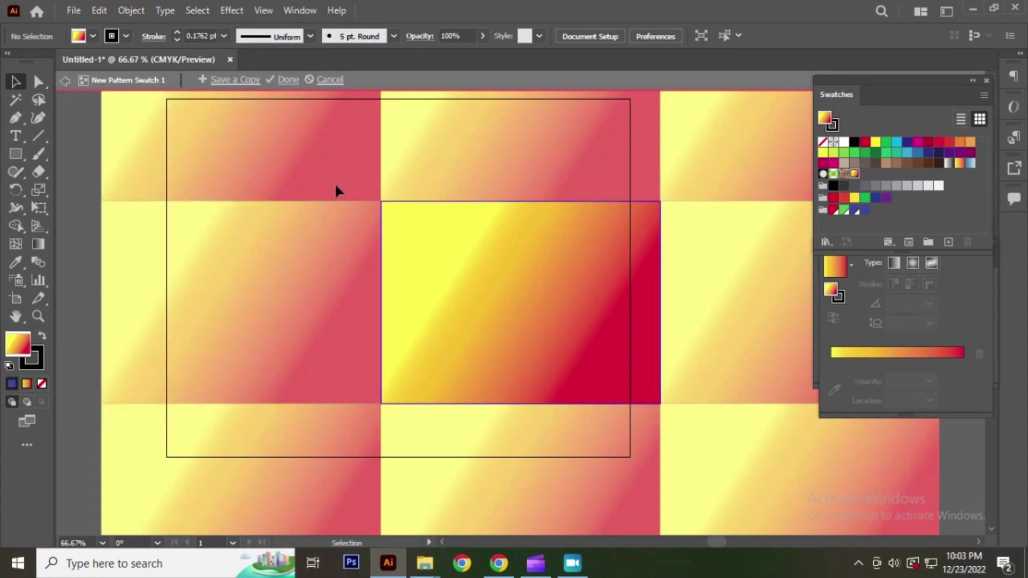
key("ctrl+minus")
key("ctrl+minus")
key("ctrl+minus")
key("ctrl+minus")
key("ctrl+minus")
key("ctrl+minus")
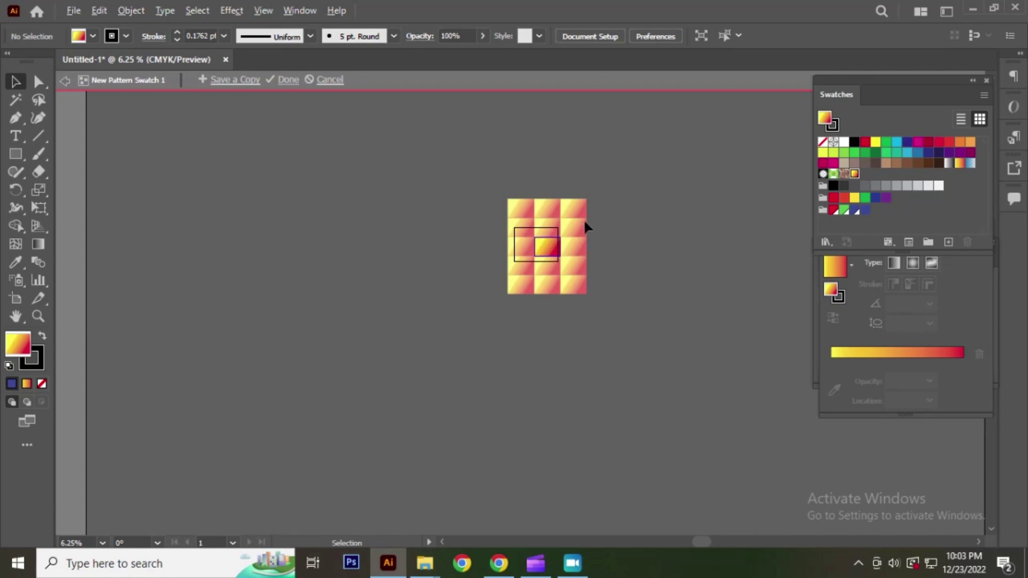
scroll(583, 218, "up", 3)
scroll(532, 203, "down", 2)
scroll(490, 249, "up", 3)
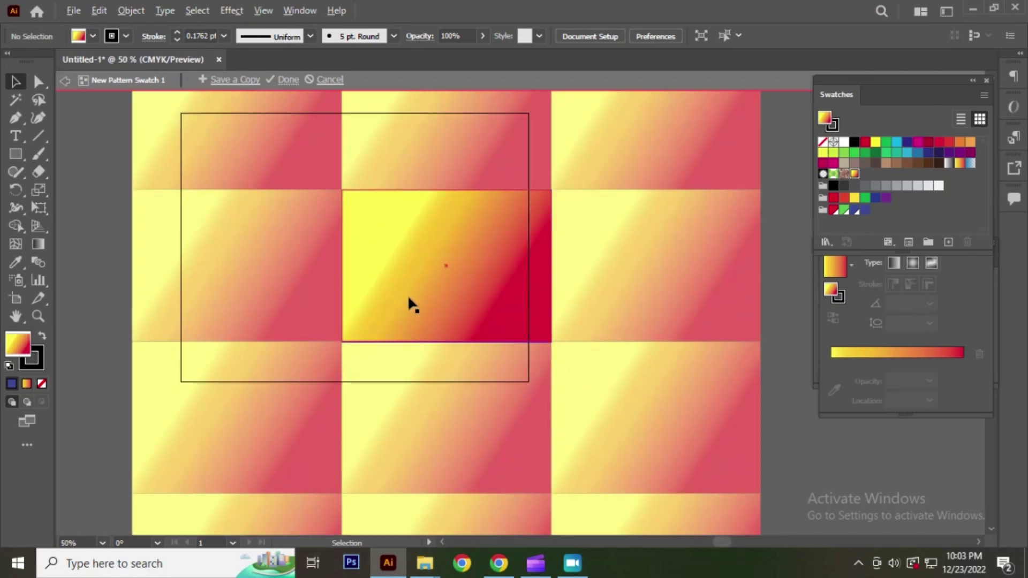
scroll(407, 300, "down", 2)
key("Escape")
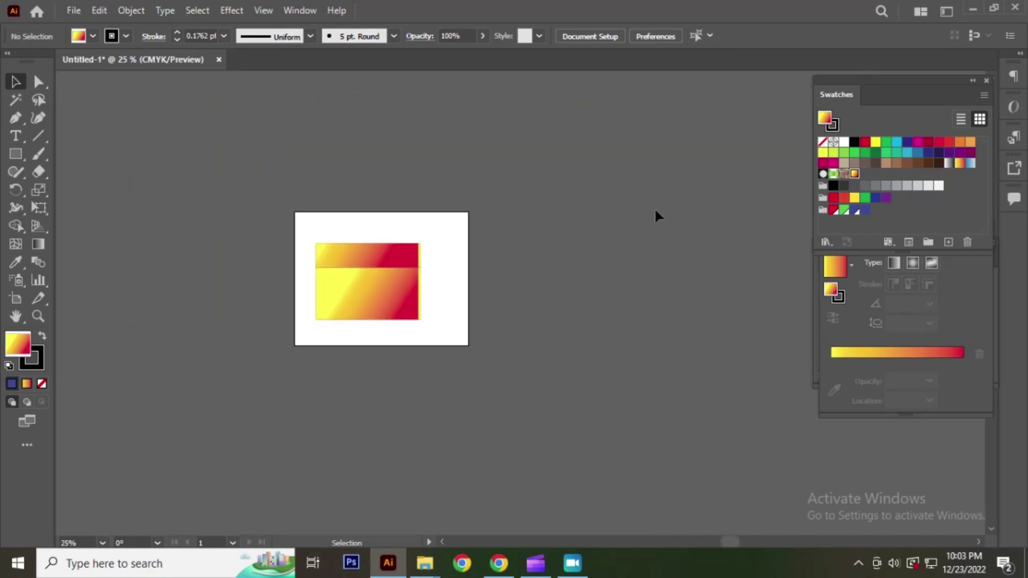
scroll(369, 265, "up", 3)
Select the gradient rectangle, try moving it, and undo back to its original position.
left_click(395, 280)
left_click_drag(395, 280, 589, 298)
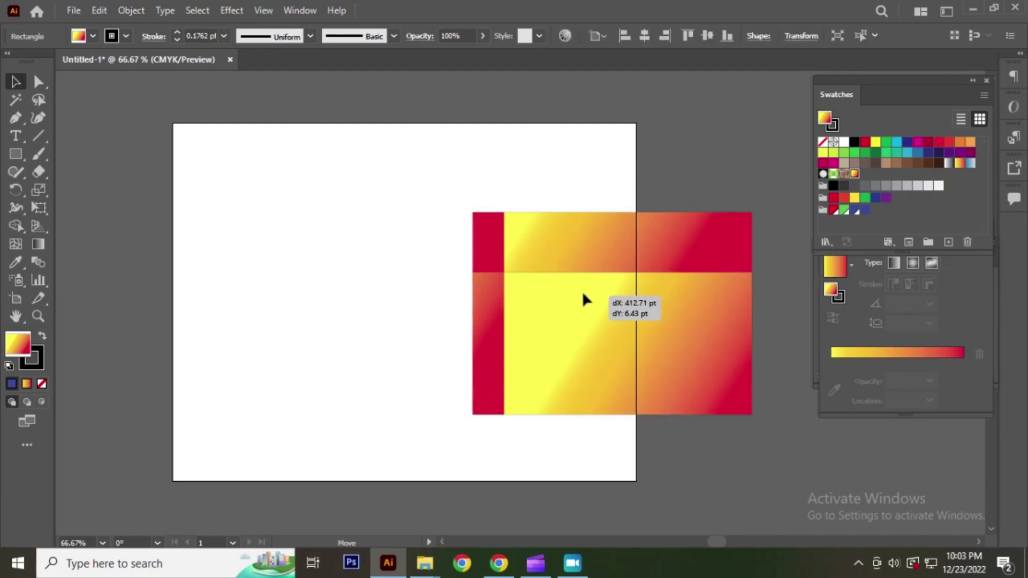
mouse_move(686, 296)
left_mouse_down()
mouse_move(446, 297)
mouse_move(454, 161)
left_mouse_up()
key("ctrl+z")
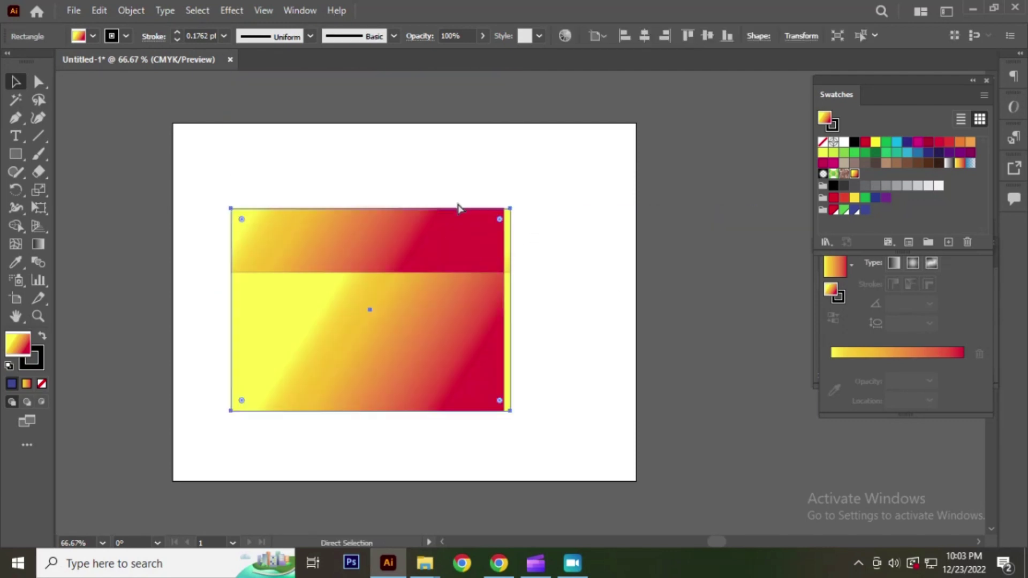
left_click_drag(403, 240, 604, 312)
key("ctrl+z")
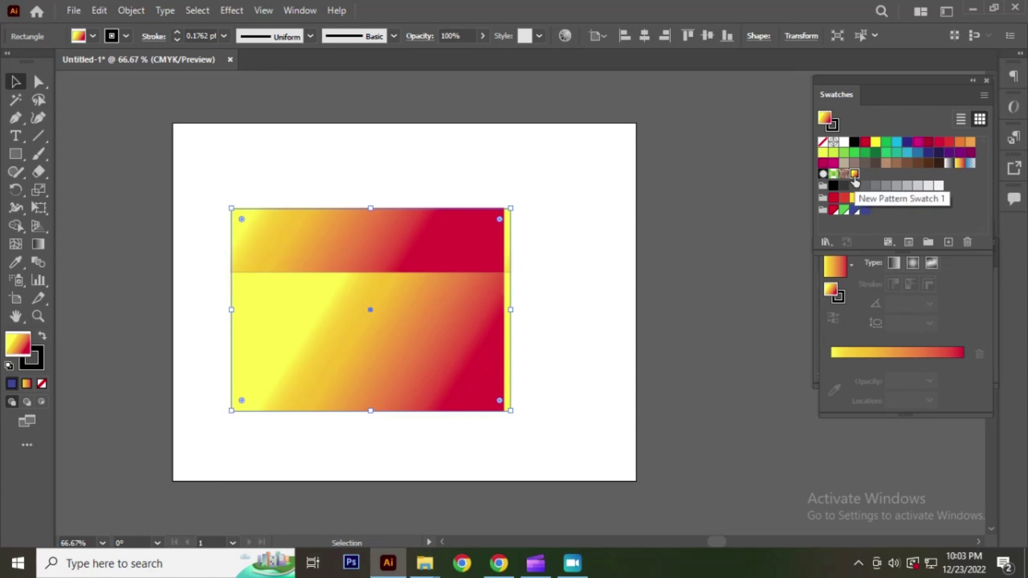
Select the old gradient rectangle, nudge it, and delete it.
left_click(576, 206)
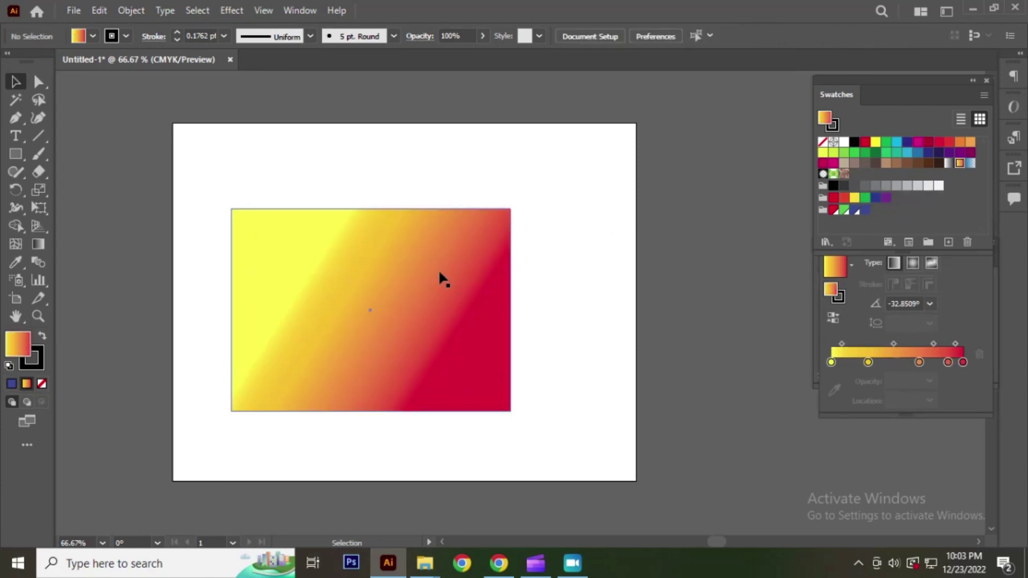
left_click(385, 284)
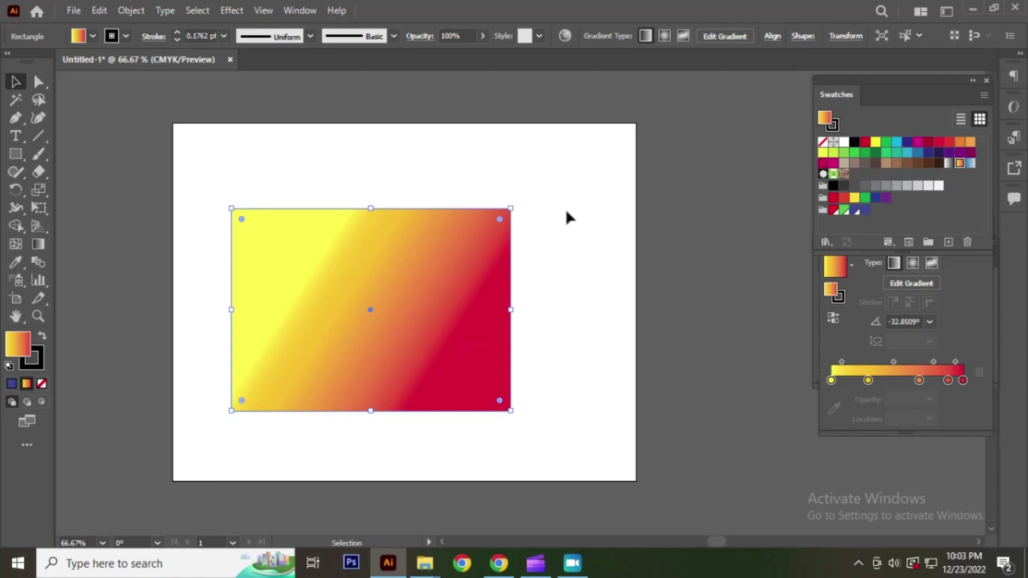
left_click(566, 212)
left_click(398, 278)
left_click(431, 152)
left_click(404, 262)
left_click_drag(402, 307, 451, 249)
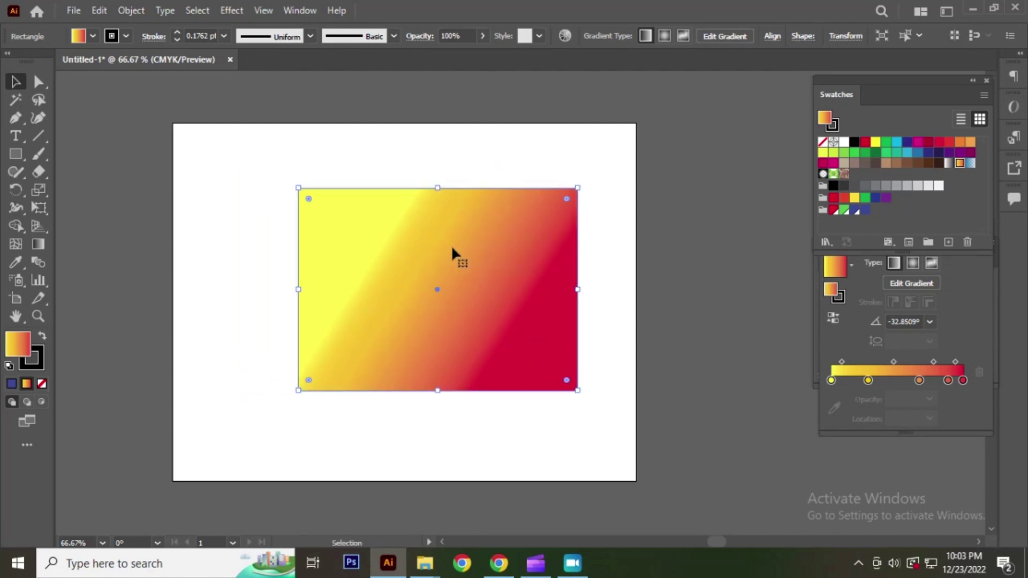
key("Delete")
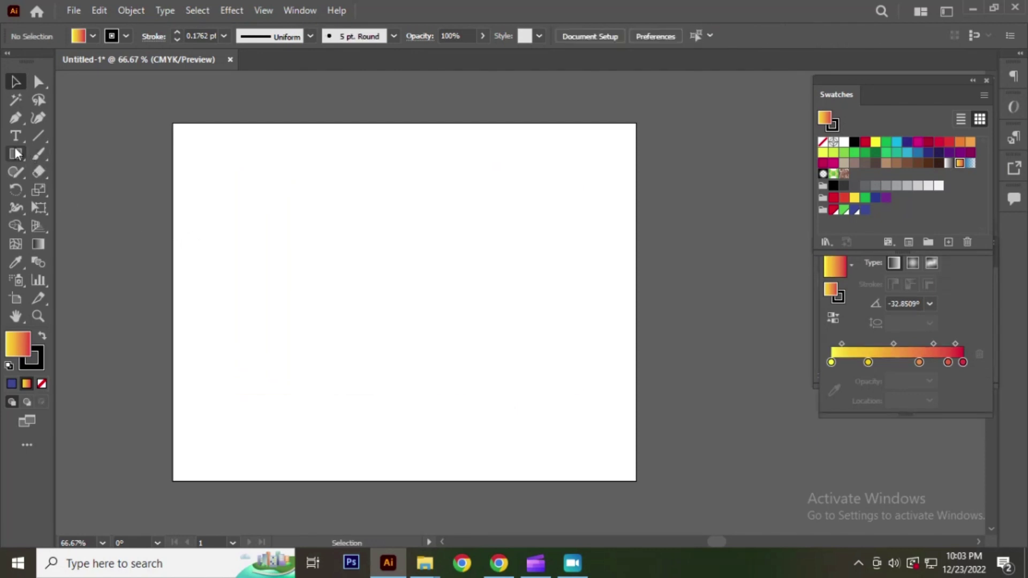
Draw a new gradient rectangle in the middle of the artboard and close the Transform panel.
left_click(16, 153)
left_click_drag(277, 203, 567, 406)
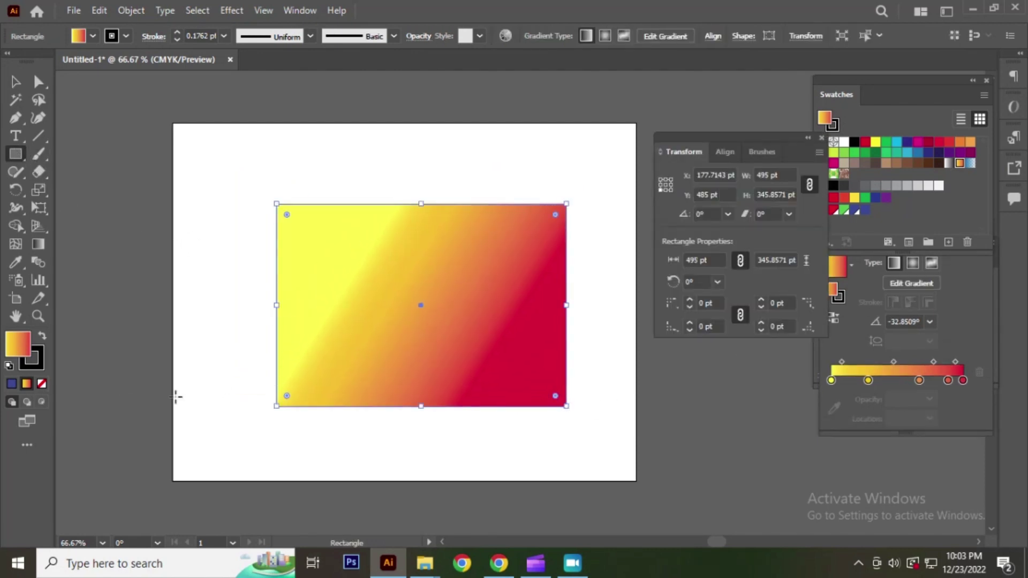
left_click(19, 84)
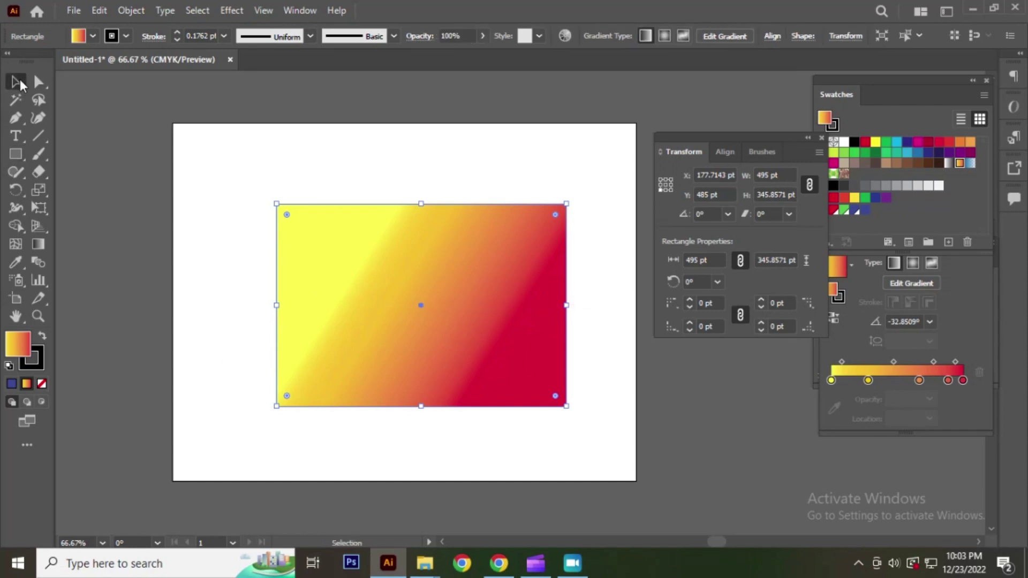
left_click(821, 138)
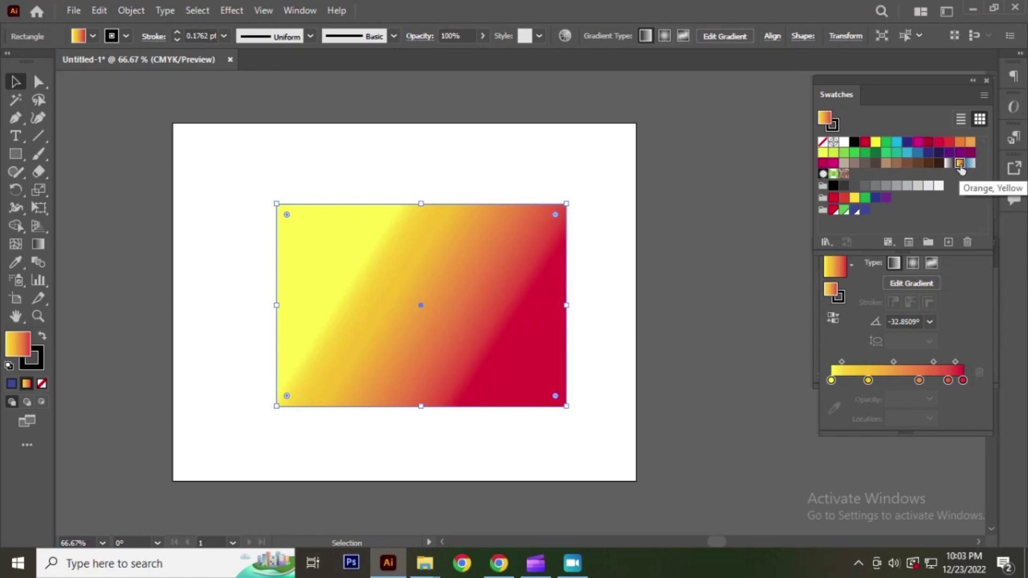
Open the Color Guide panel from the Window menu, then close it.
left_click(308, 9)
left_click(398, 173)
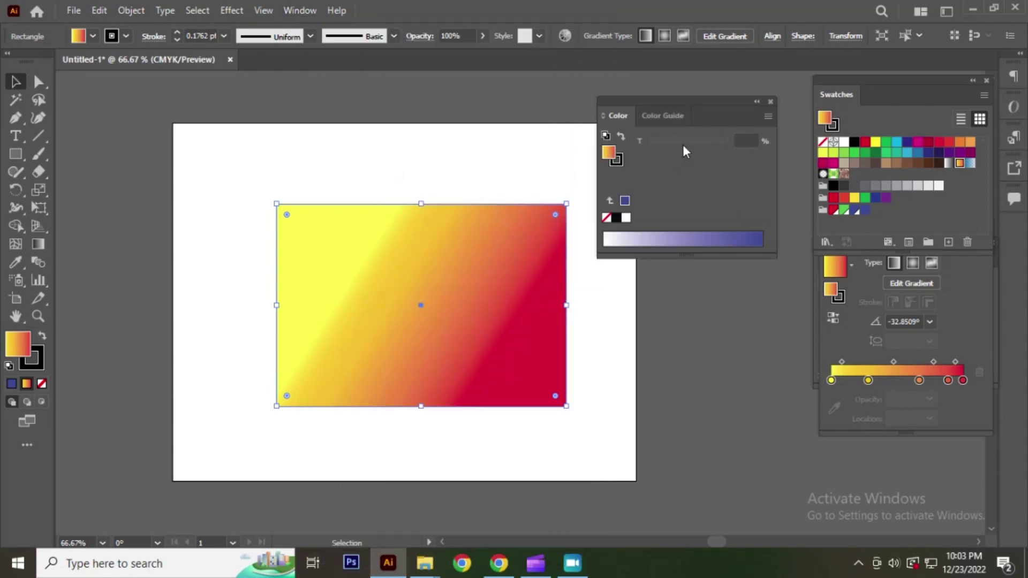
left_click_drag(706, 112, 662, 99)
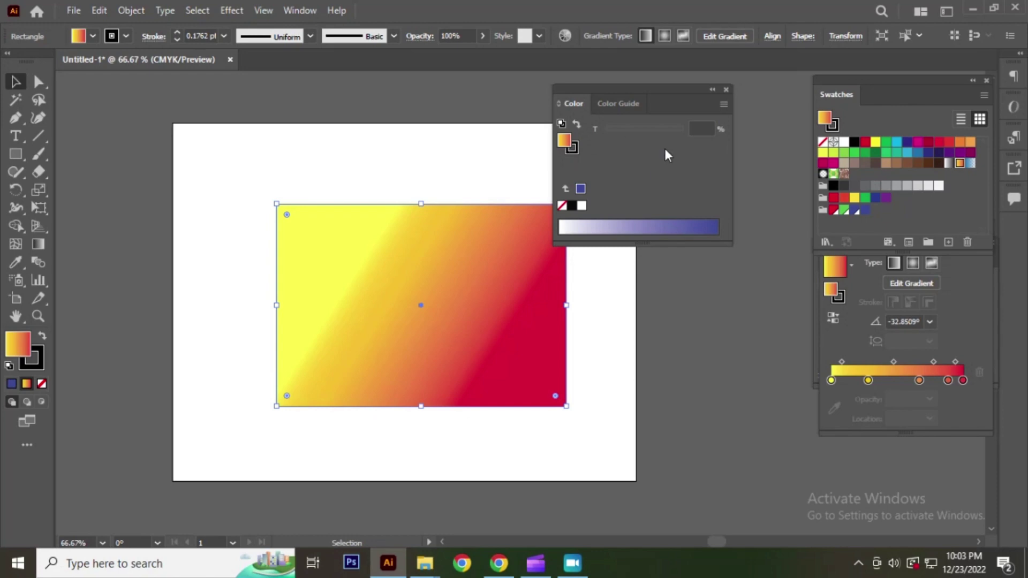
left_click(725, 90)
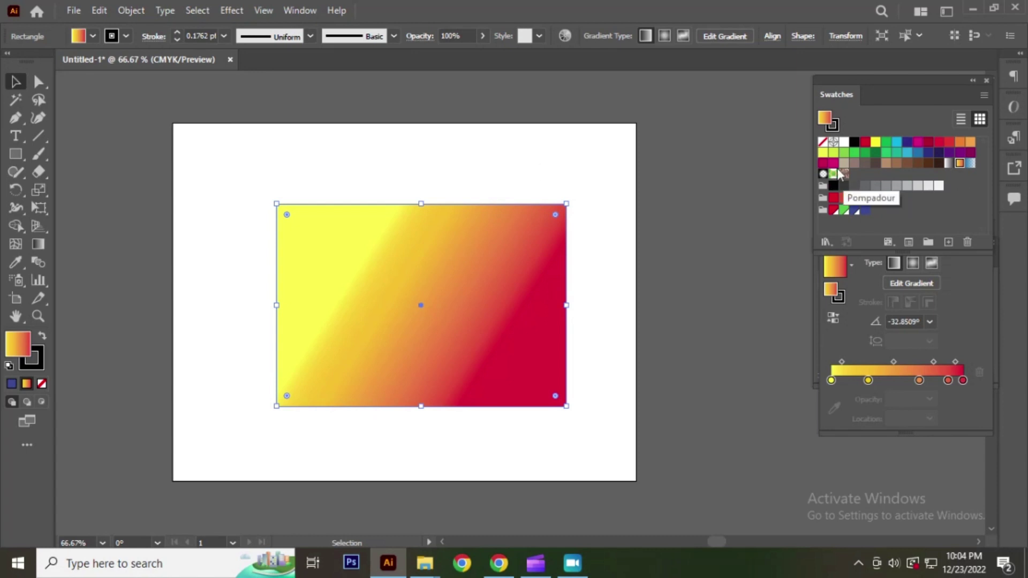
Move the gradient rectangle to the upper left and shrink it.
left_click_drag(416, 252, 312, 199)
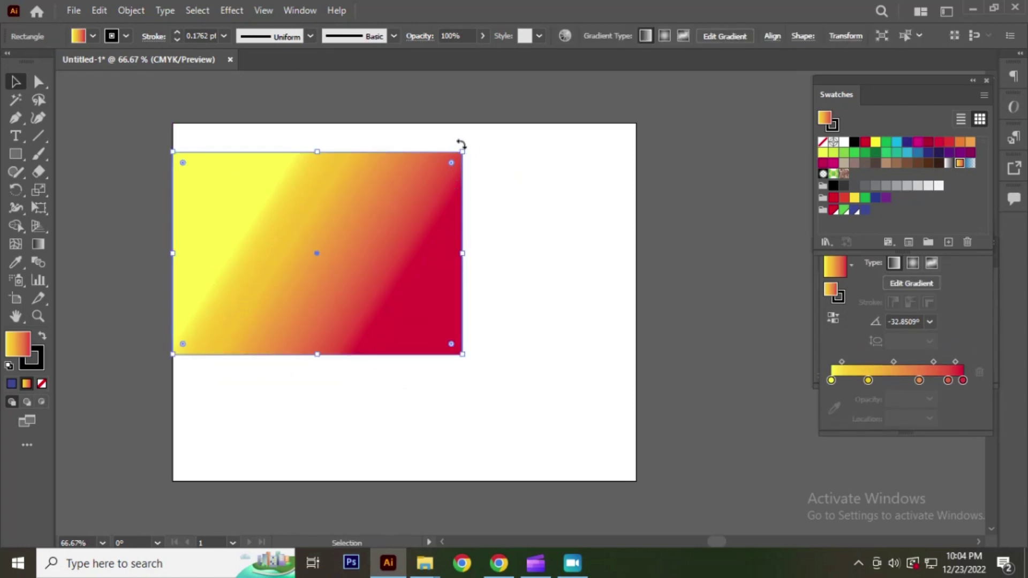
left_click_drag(463, 151, 378, 211)
mouse_move(353, 252)
left_mouse_down()
mouse_move(321, 209)
mouse_move(395, 211)
mouse_move(301, 204)
left_mouse_up()
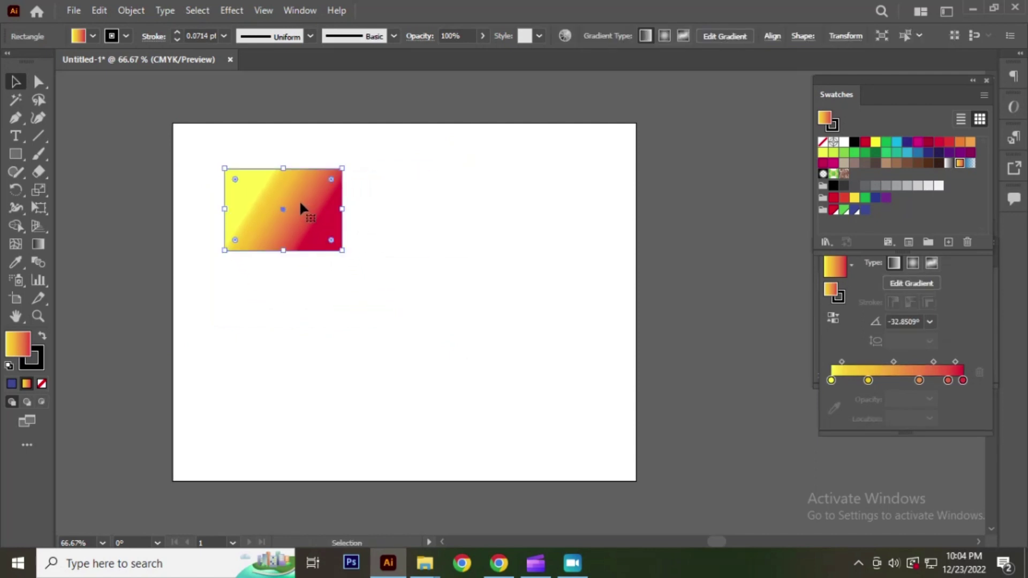
scroll(273, 200, "up", 2)
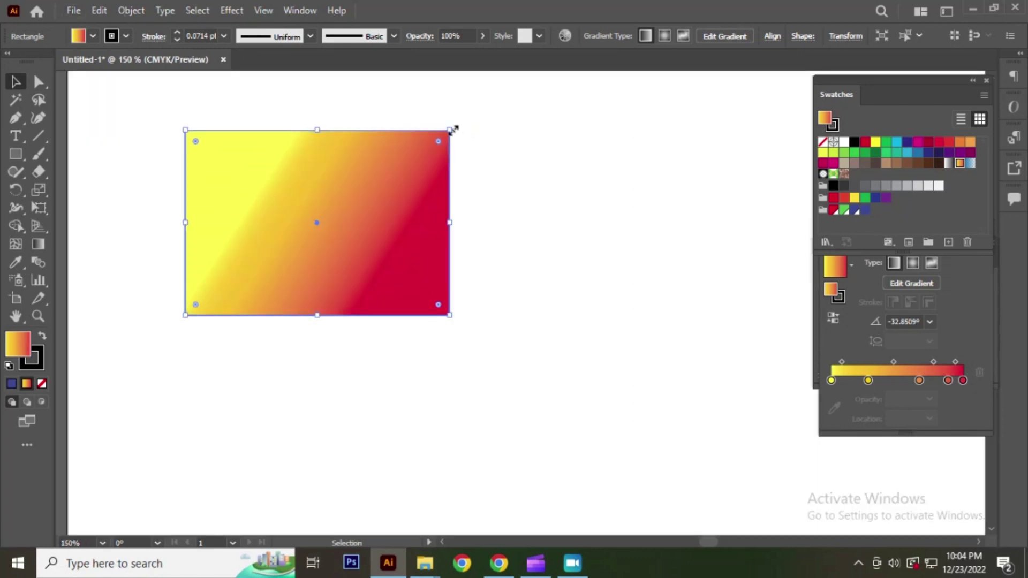
key("a")
key("v")
Fine-tune the gradient rectangle's size, shrinking it slightly about its centre.
left_click_drag(449, 130, 369, 168)
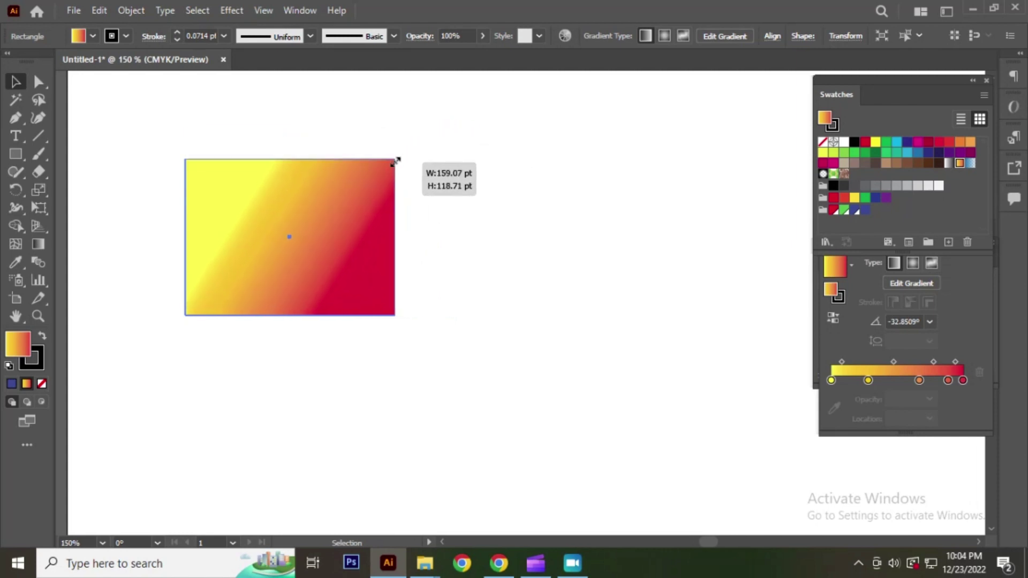
key("ctrl+z")
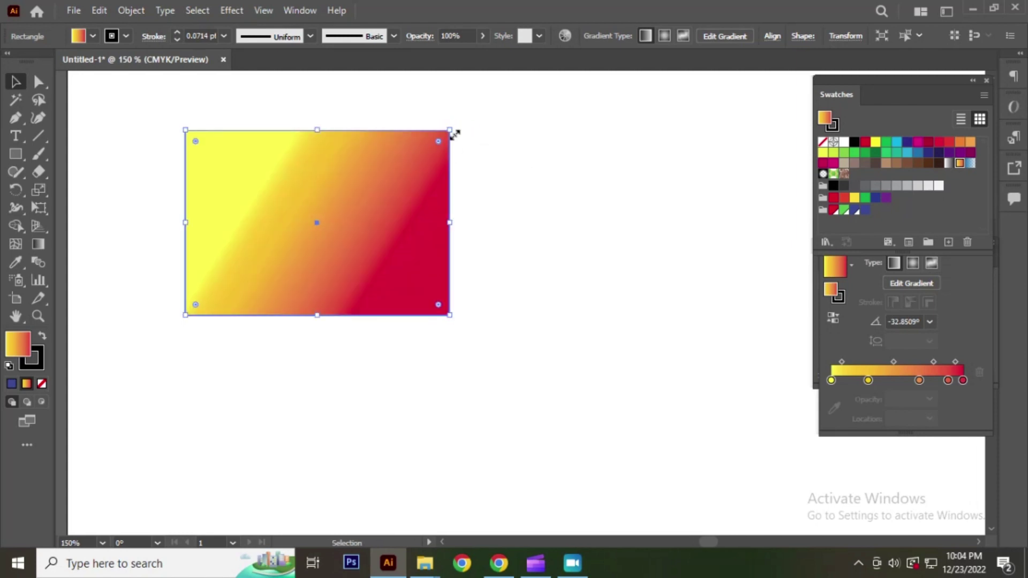
left_click(15, 190)
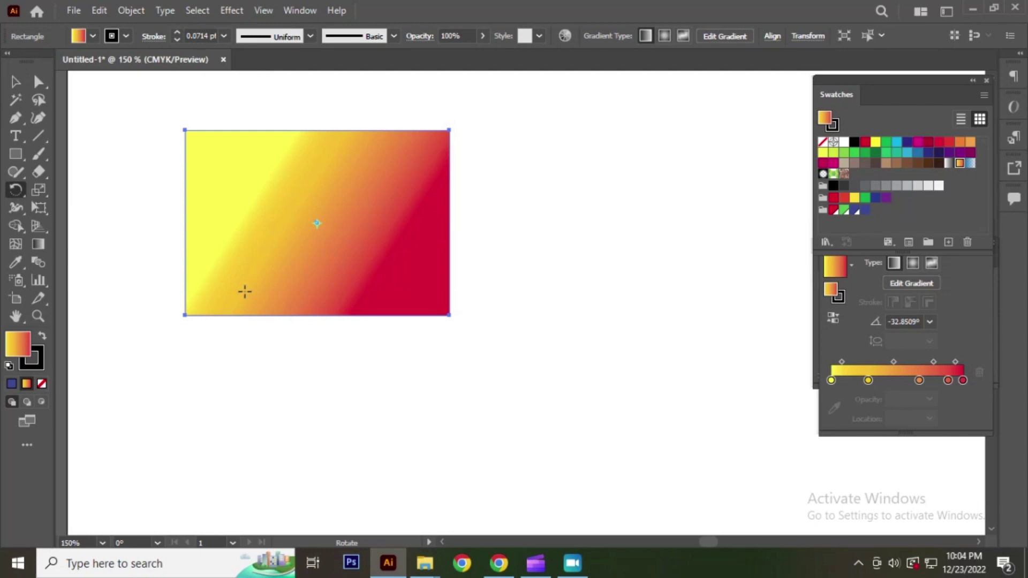
left_click(184, 315)
left_click(16, 82)
mouse_move(450, 130)
left_mouse_down()
mouse_move(406, 144)
mouse_move(450, 130)
left_mouse_up()
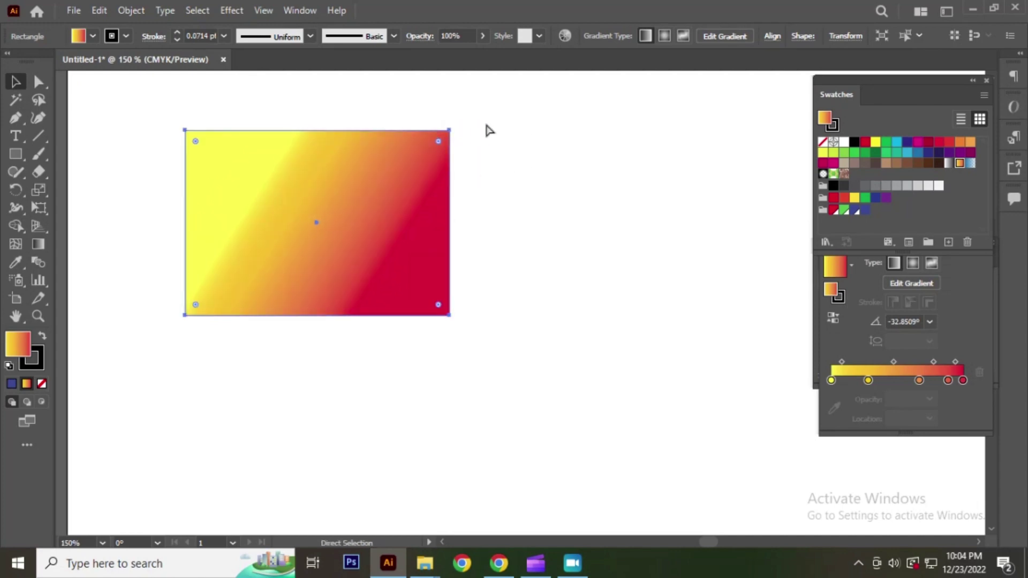
left_click(546, 162)
left_click(383, 165)
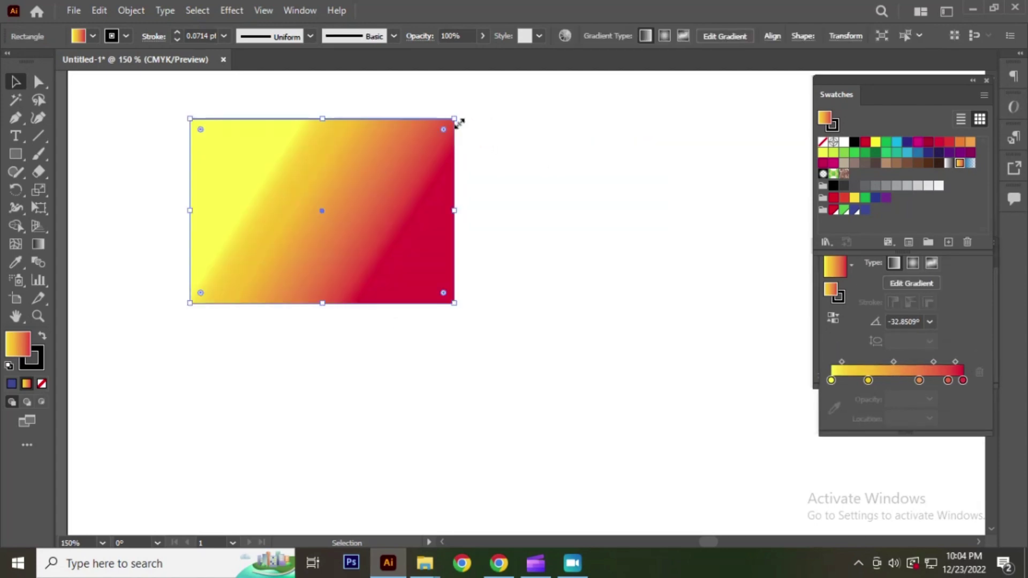
Paste a copy in front, shrink it inside the original and fill it dark blue (C=88 M=77 Y=0 K=0).
key("a")
key("v")
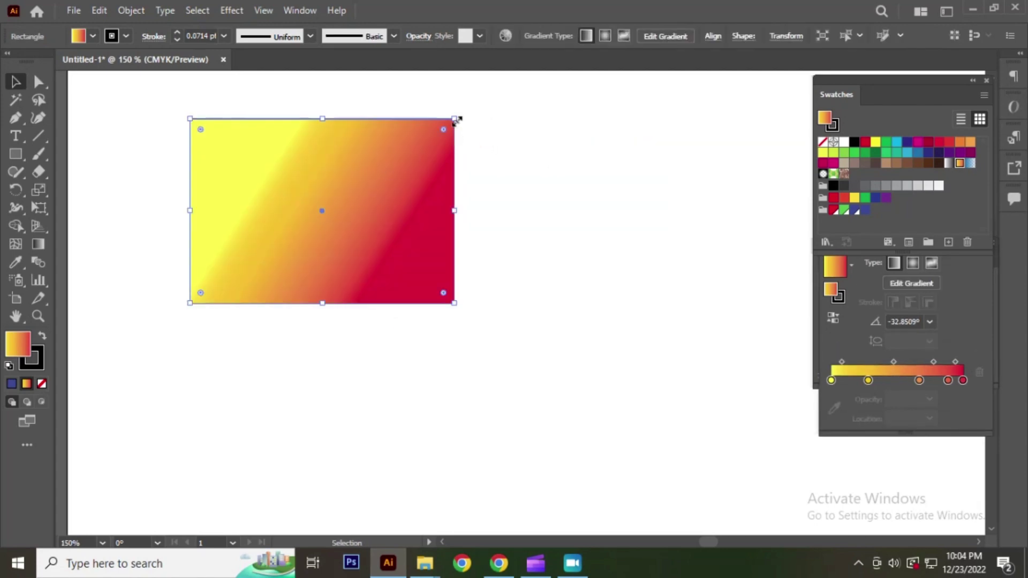
left_click_drag(454, 118, 433, 157)
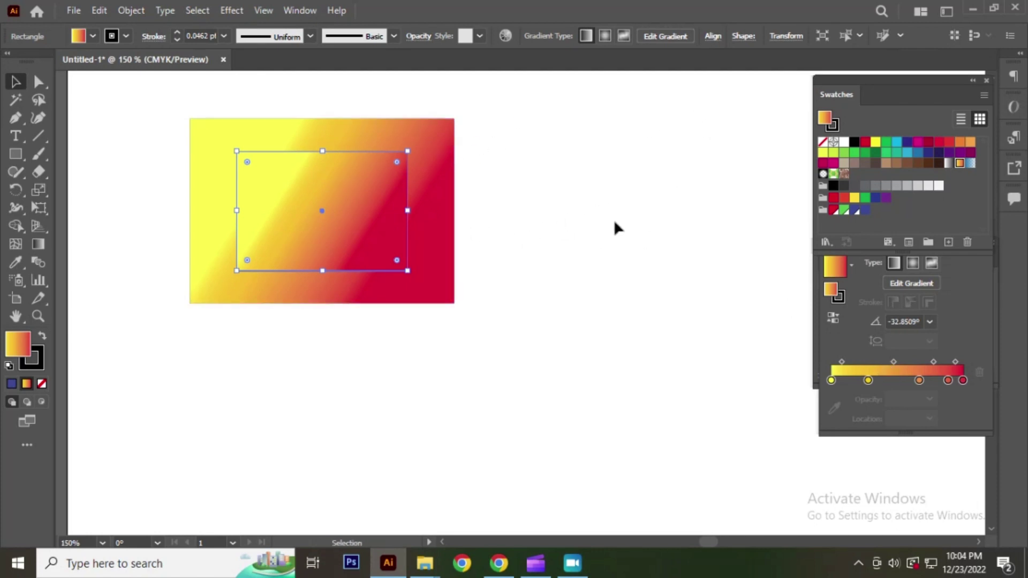
left_click(11, 384)
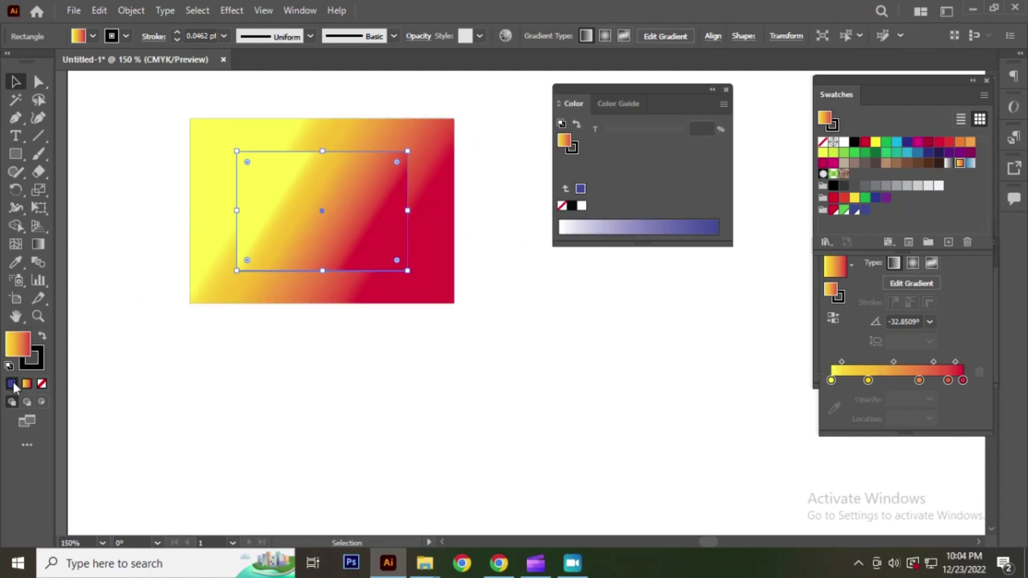
left_click(480, 120)
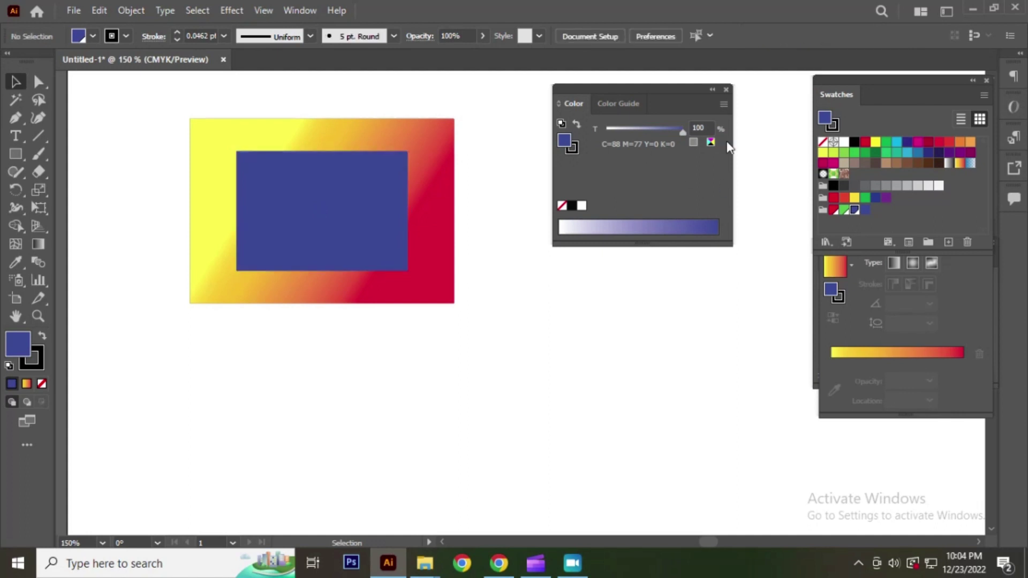
left_click(724, 88)
scroll(296, 215, "down", 3)
Set the stroke to None on both the outer gradient and inner blue rectangles.
scroll(291, 239, "up", 3)
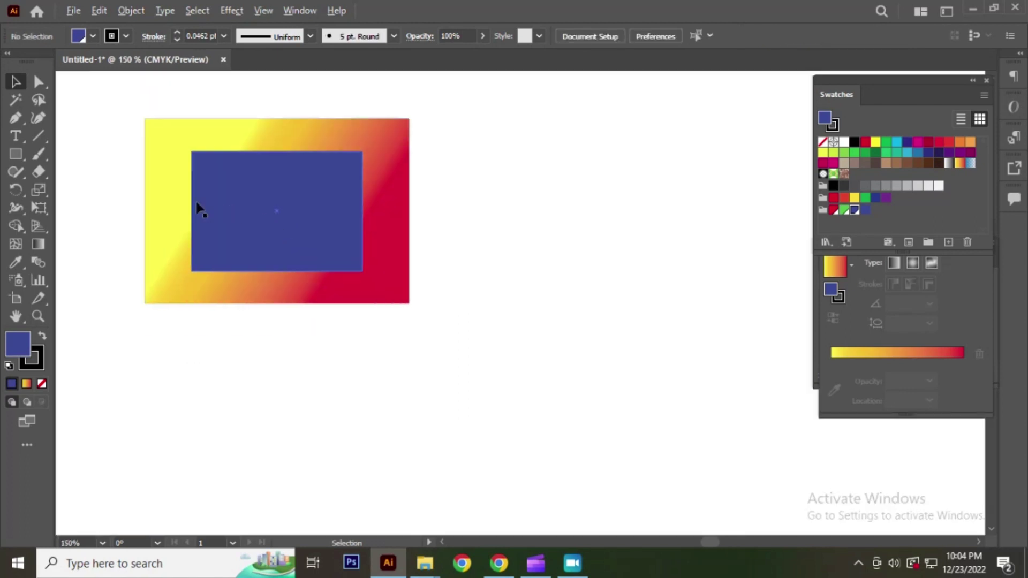
scroll(199, 209, "down", 3)
left_click_drag(161, 154, 345, 308)
left_click(402, 191)
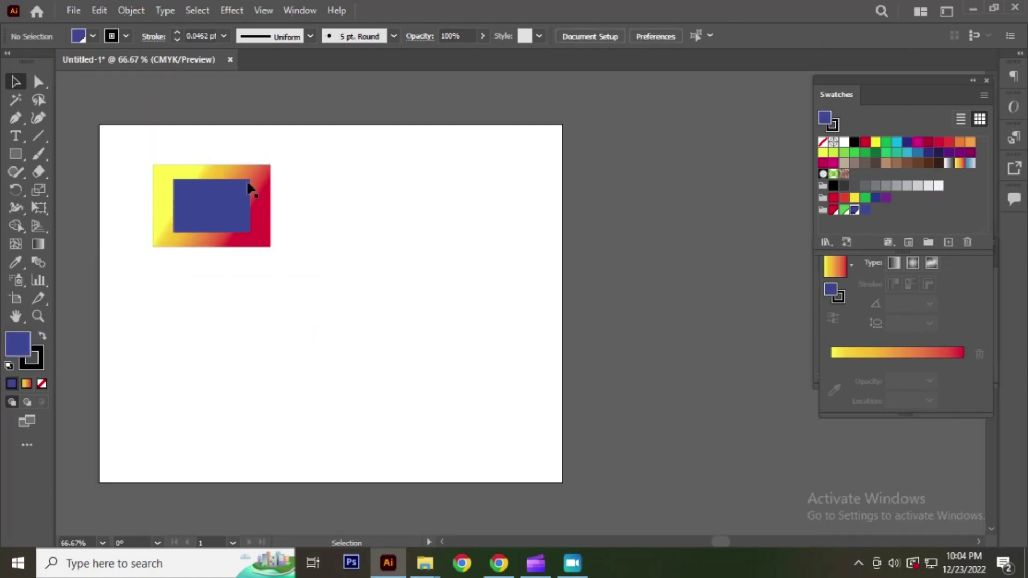
left_click(264, 184)
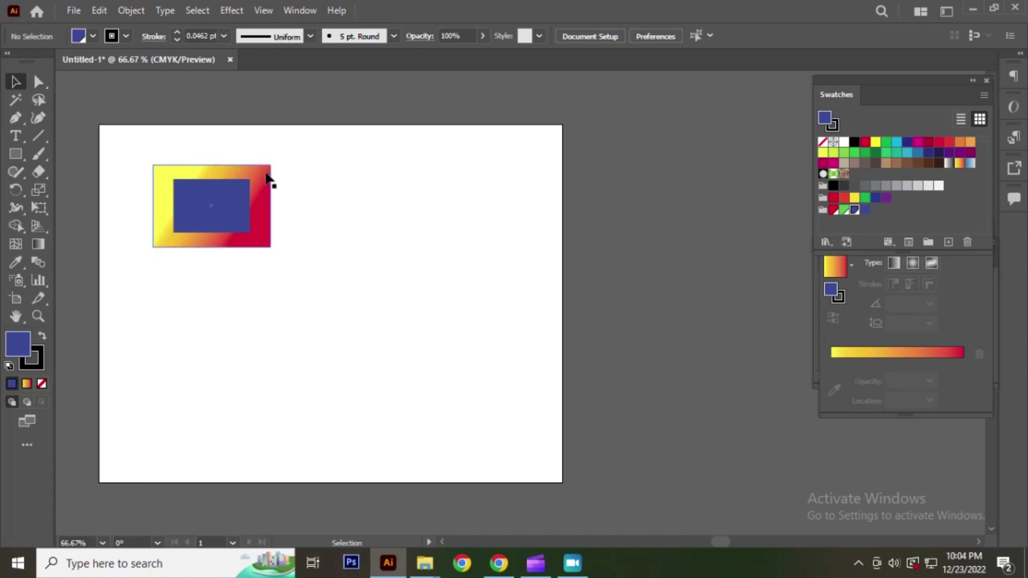
left_click(43, 382)
left_click(328, 170)
left_click(217, 202)
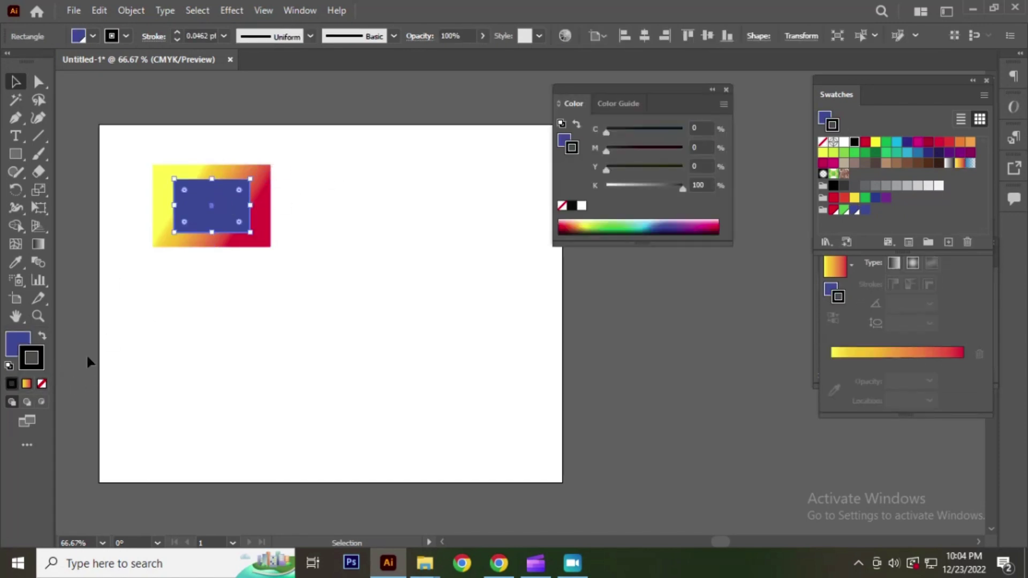
left_click(41, 383)
Select both rectangles and drag them into the Swatches panel as a new pattern swatch.
left_click_drag(150, 136, 342, 292)
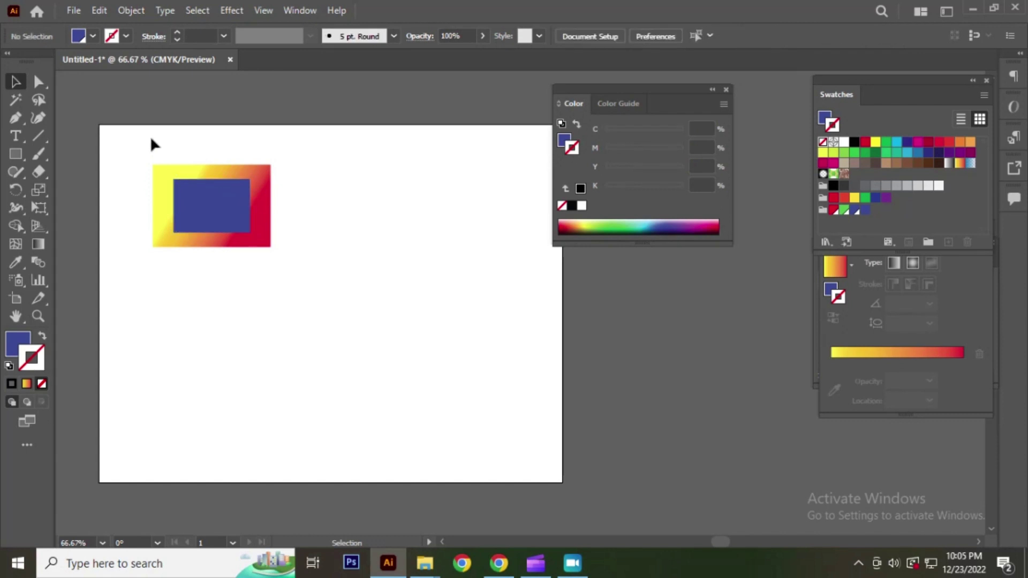
left_click(726, 90)
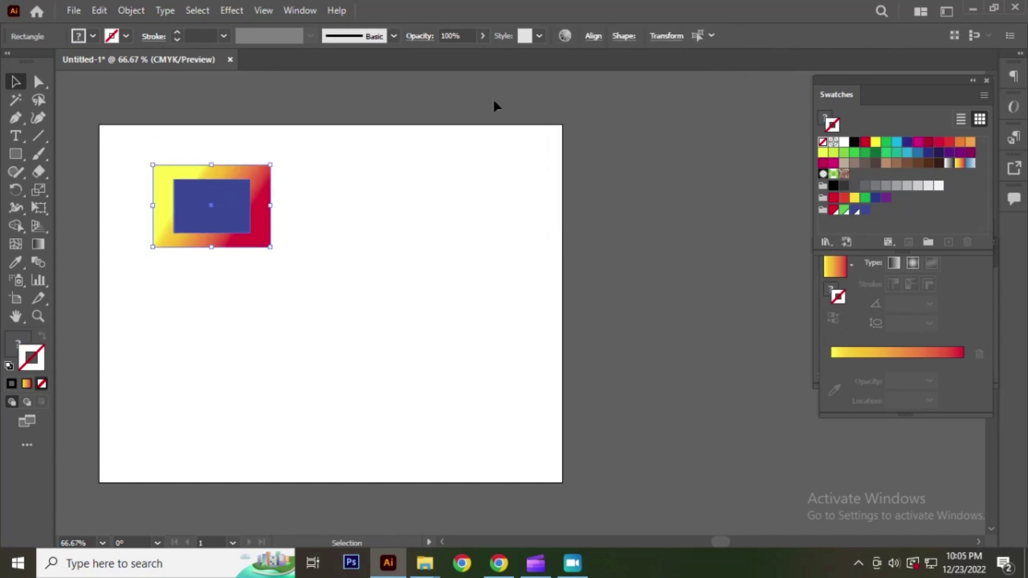
left_click(150, 151)
left_click_drag(122, 149, 349, 323)
left_click_drag(219, 199, 903, 210)
Move the two rectangles off the artboard to the right.
left_click(142, 126)
left_click_drag(236, 225, 742, 211)
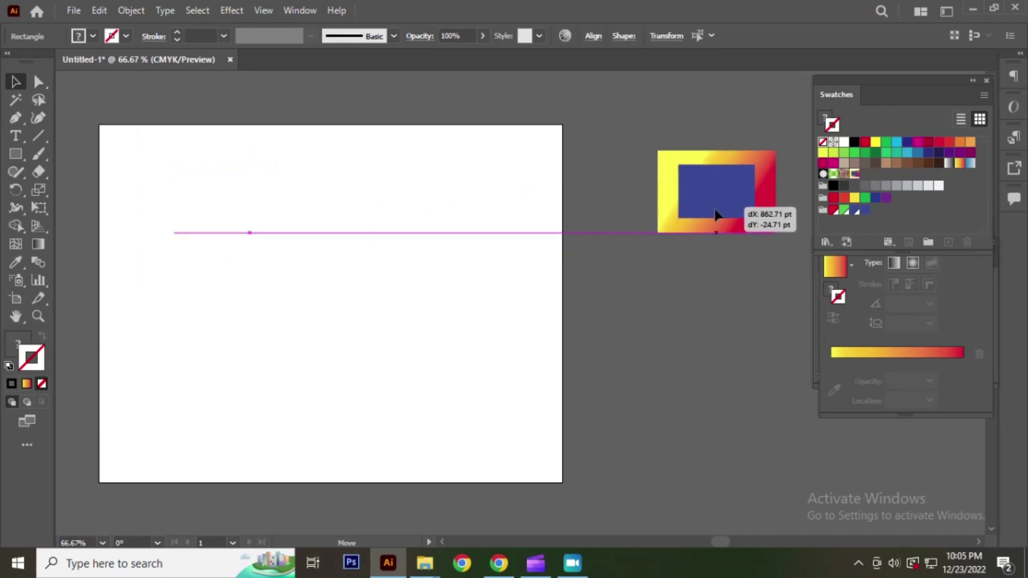
left_click(391, 240)
left_click(16, 154)
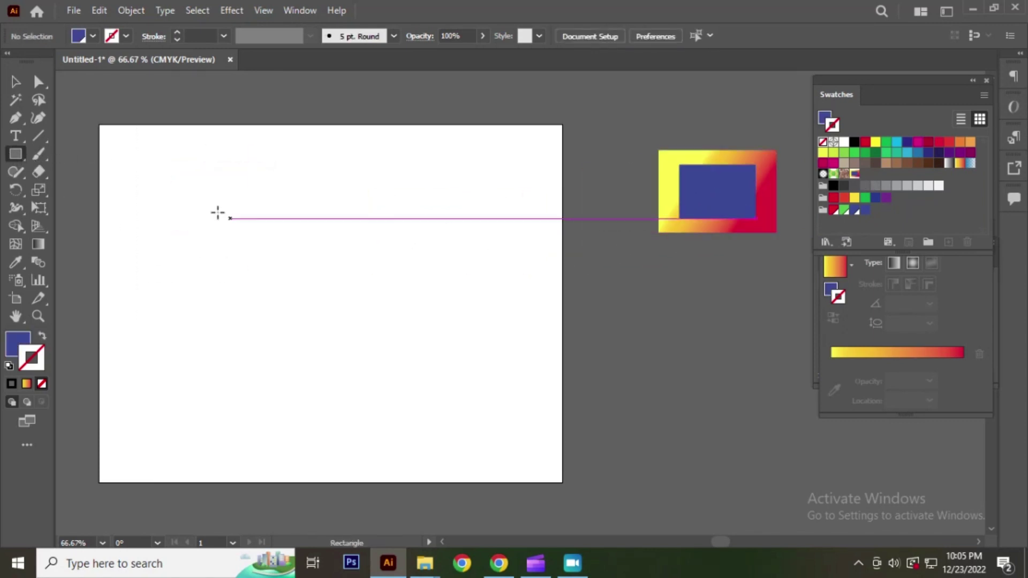
Draw a large blue rectangle across the artboard and give it a coloured outline.
left_click_drag(121, 160, 523, 464)
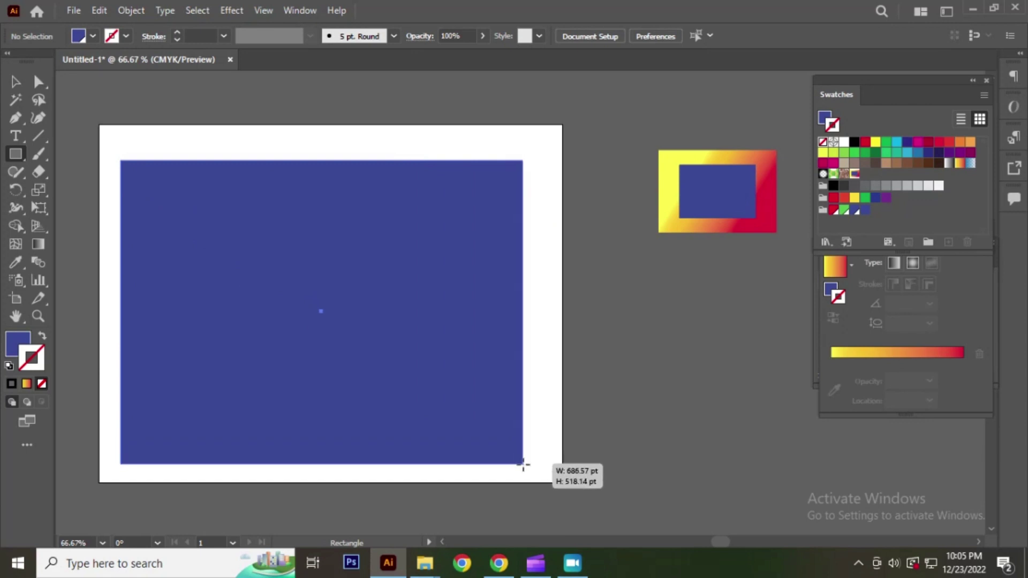
left_click(16, 81)
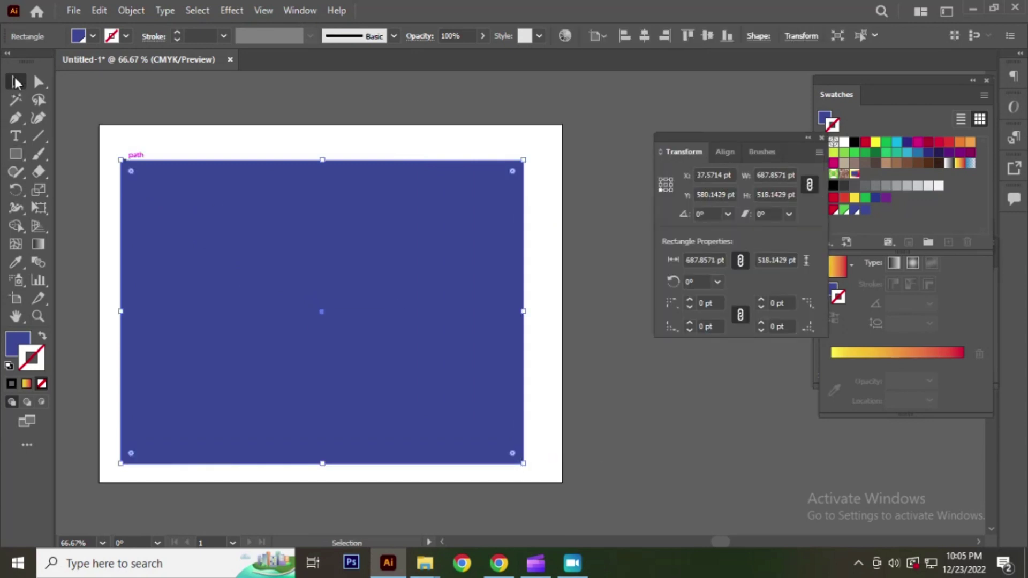
left_click_drag(777, 141, 672, 87)
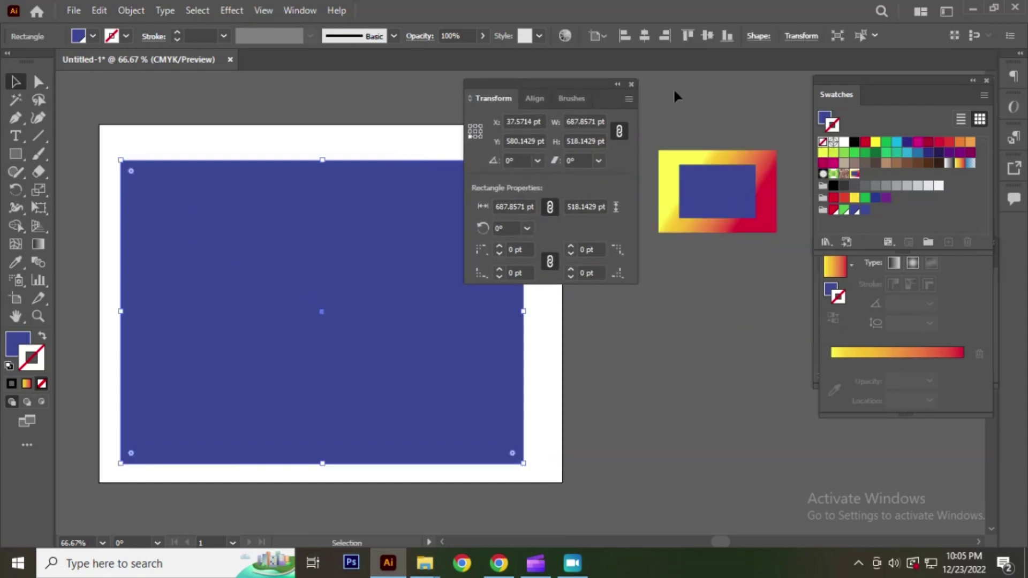
left_click(631, 84)
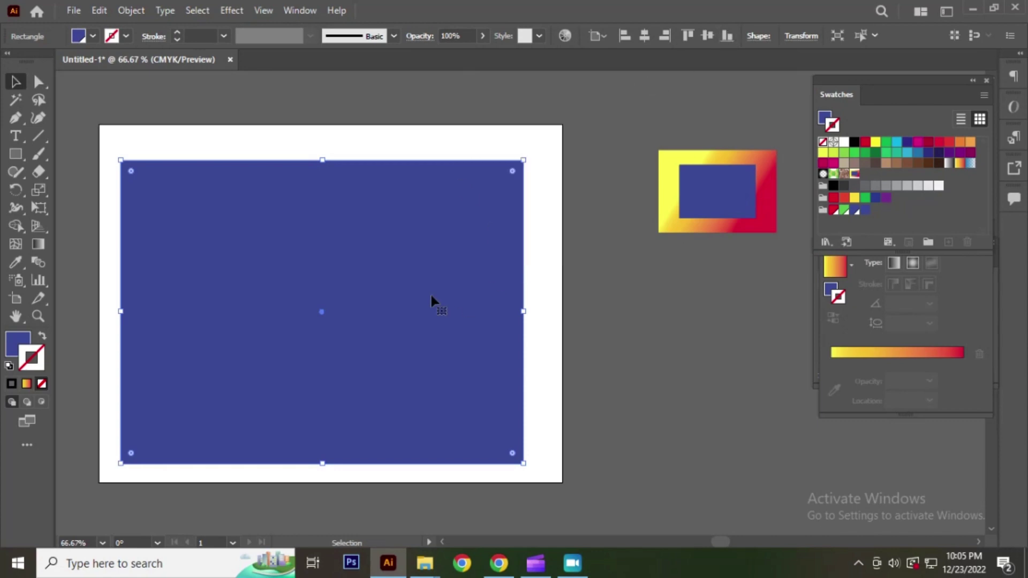
left_click(855, 175)
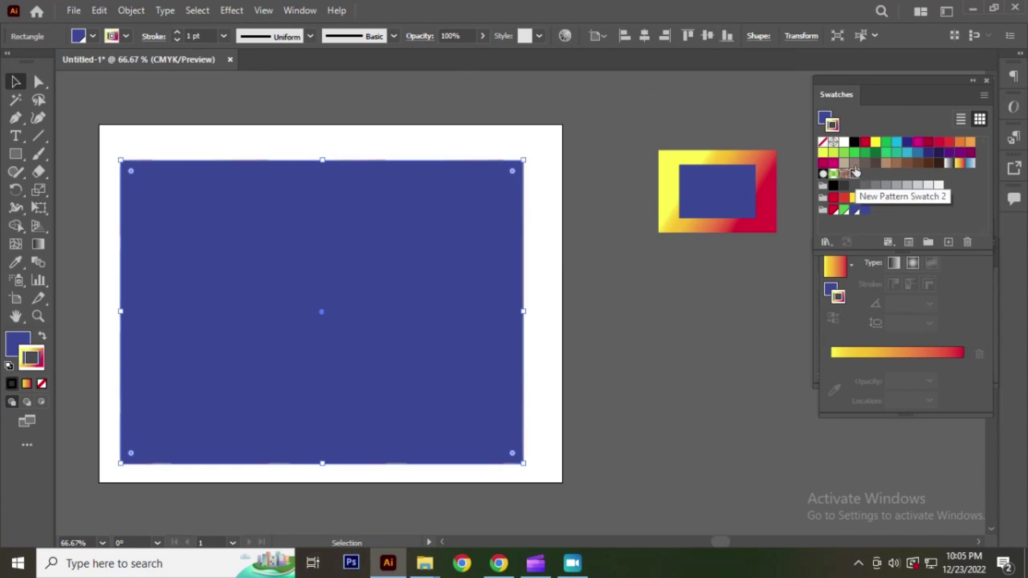
Draw a second rectangle over the blue one and resize it toward the top-left.
left_click(16, 154)
left_click_drag(197, 116, 501, 345)
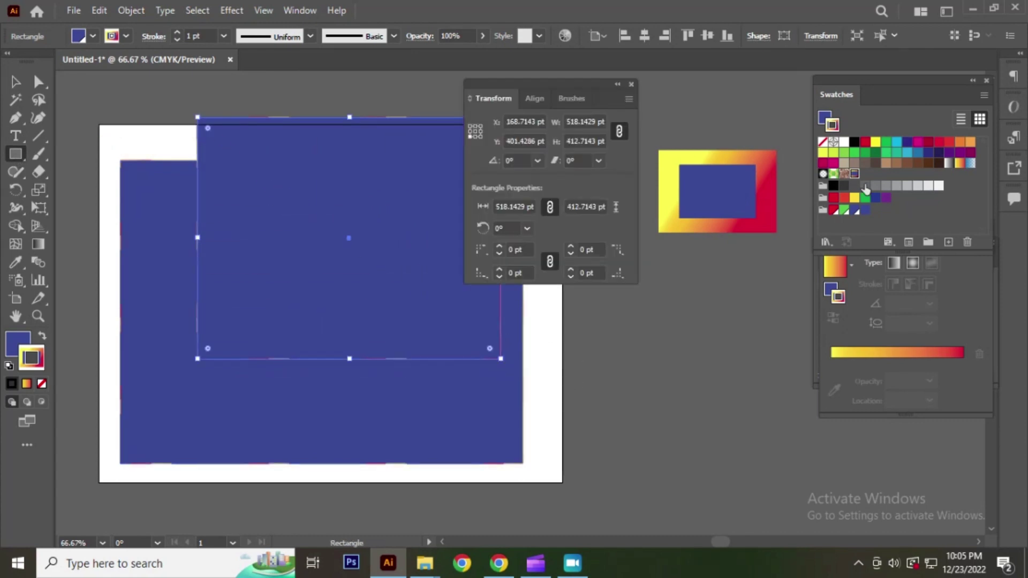
left_click_drag(114, 103, 299, 303)
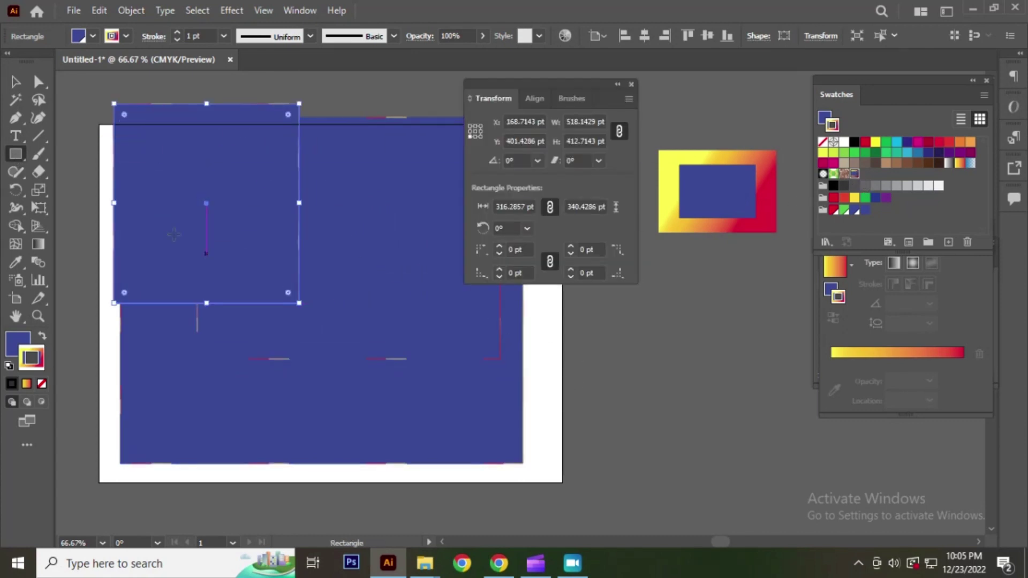
left_click(16, 81)
Zoom out, delete all artwork, and close the Color and Transform panels.
key("ctrl+minus")
key("ctrl+minus")
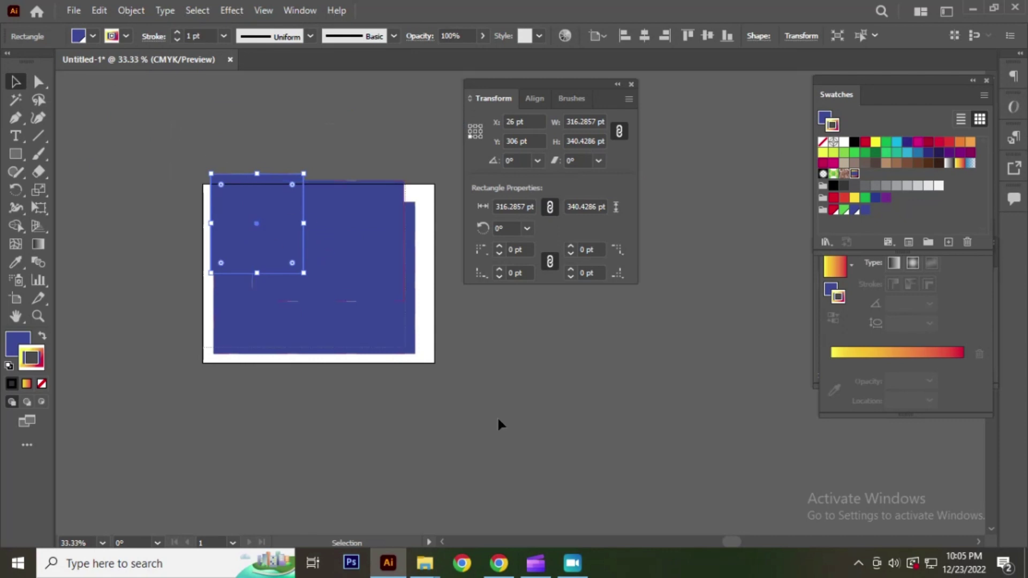
key("ctrl+a")
key("Delete")
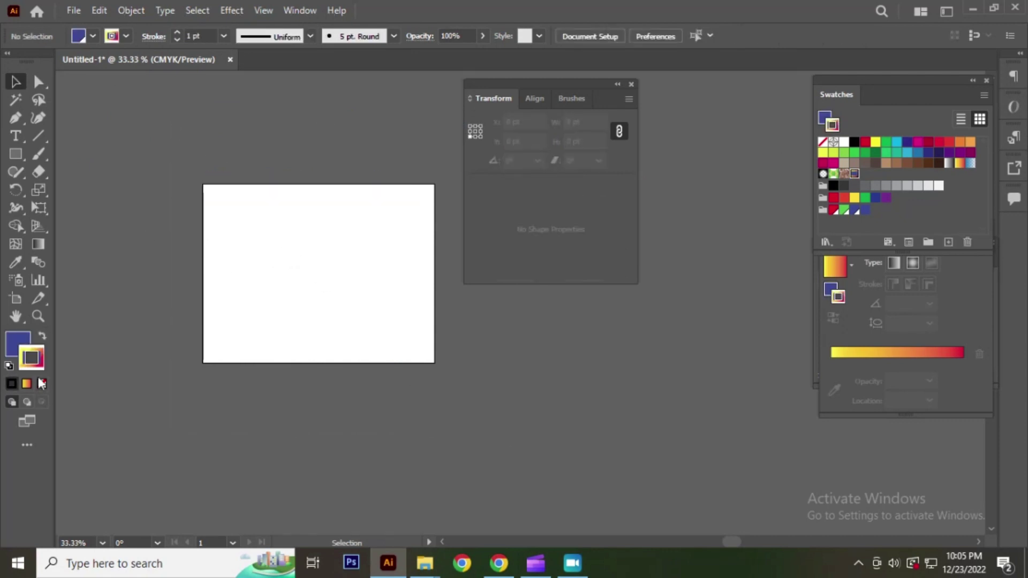
left_click(18, 345)
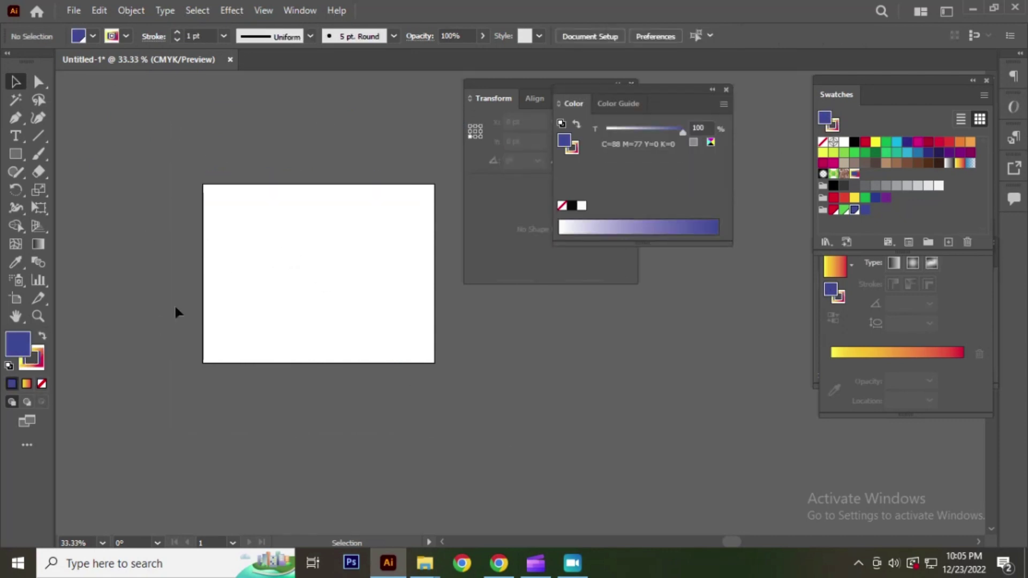
left_click(726, 90)
left_click(631, 85)
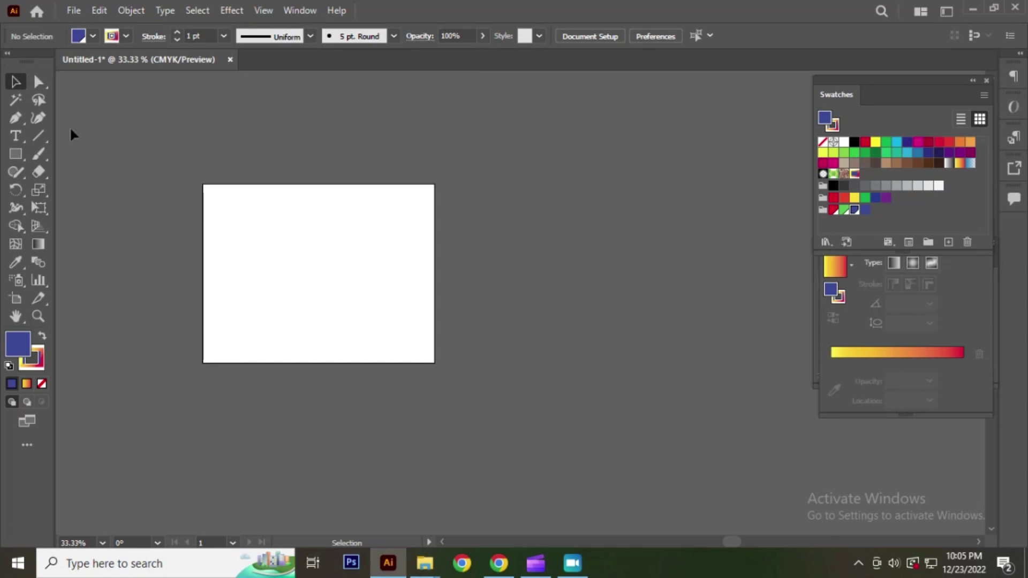
left_click(15, 155)
Draw a square and fill it with New Pattern Swatch 2.
left_click_drag(236, 199, 406, 378)
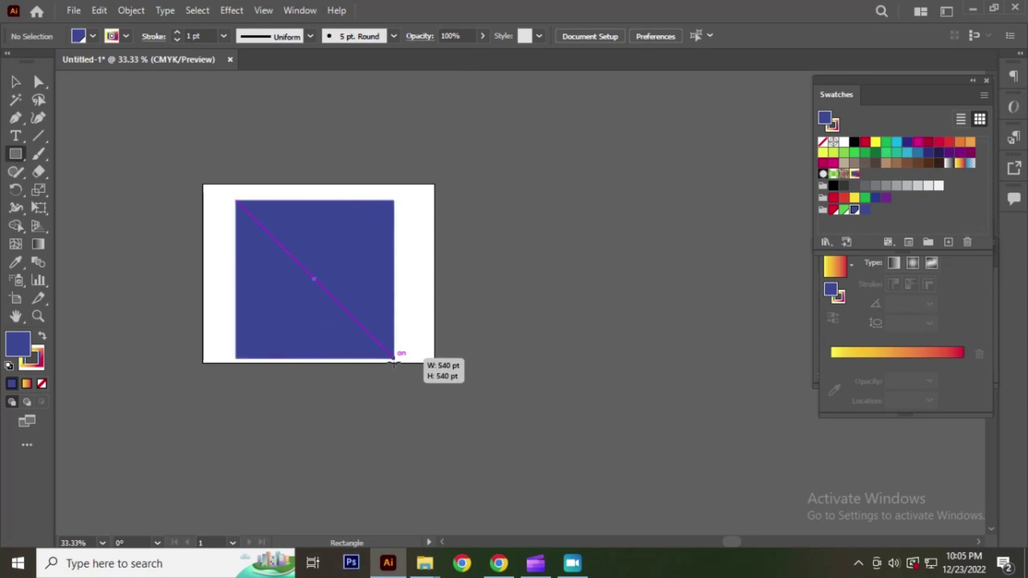
left_click(854, 175)
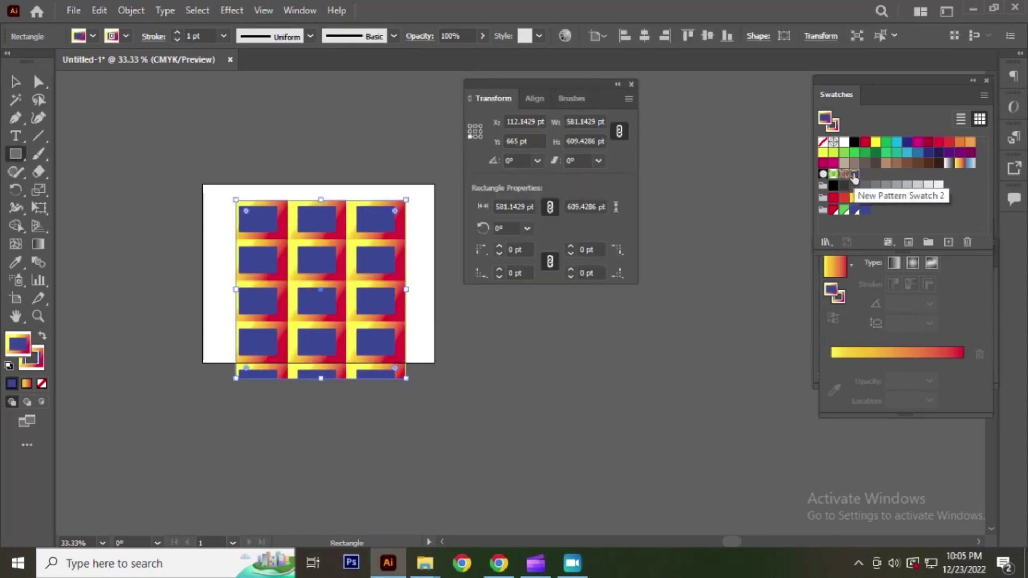
left_click(631, 84)
scroll(248, 232, "up", 2)
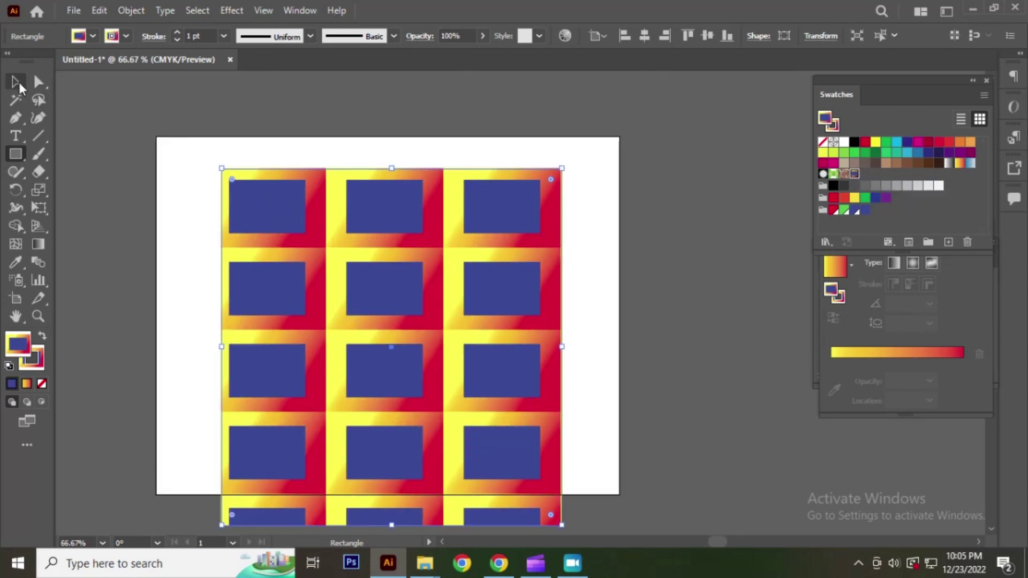
Move and shrink the pattern-filled rectangle to check the pattern on the artboard.
left_click(15, 81)
mouse_move(280, 234)
left_mouse_down()
mouse_move(265, 160)
mouse_move(384, 176)
left_mouse_up()
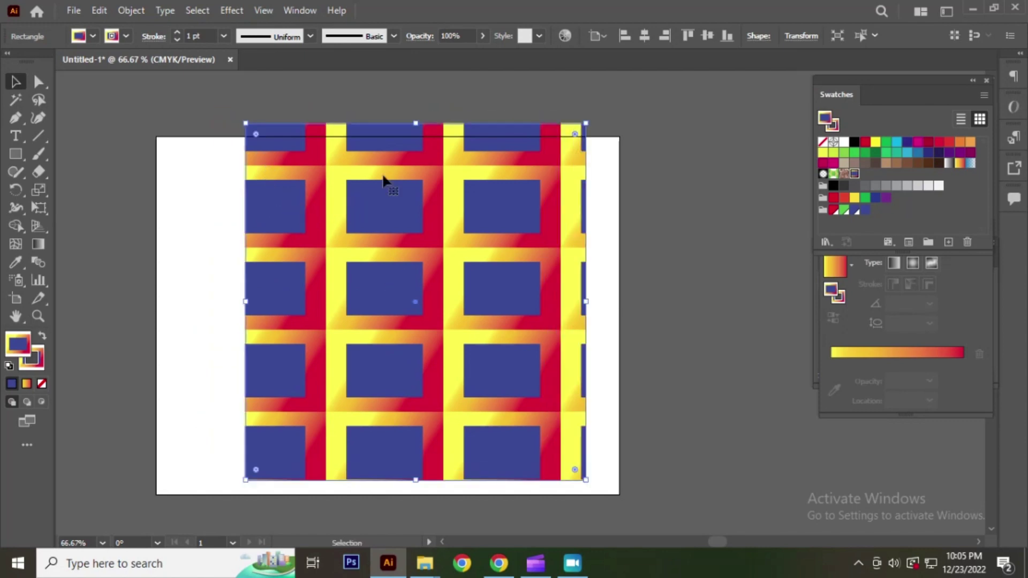
left_click_drag(589, 126, 551, 161)
left_click_drag(489, 208, 448, 241)
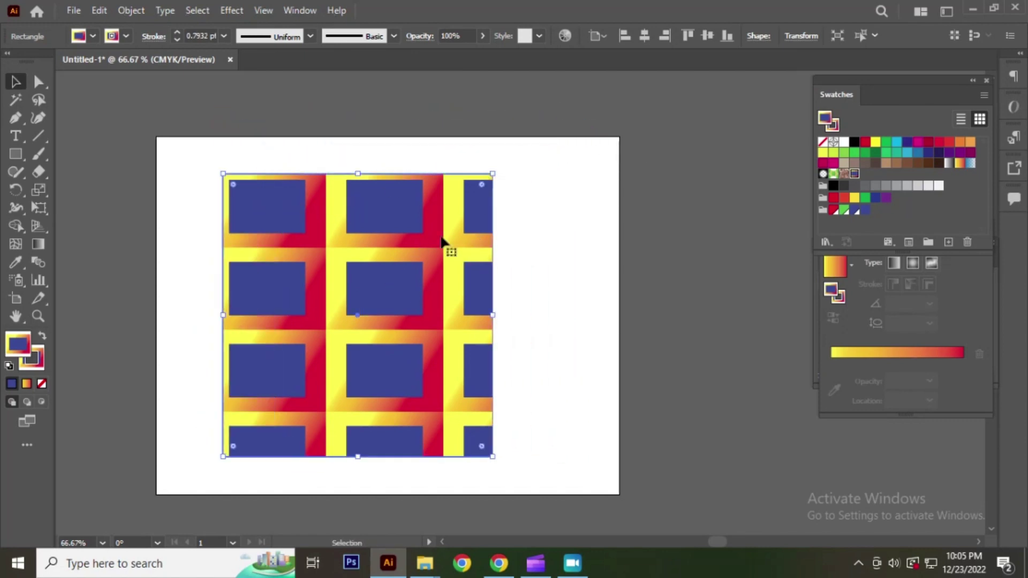
left_click(294, 139)
scroll(350, 206, "up", 2)
scroll(351, 206, "down", 3)
scroll(335, 165, "down", 2)
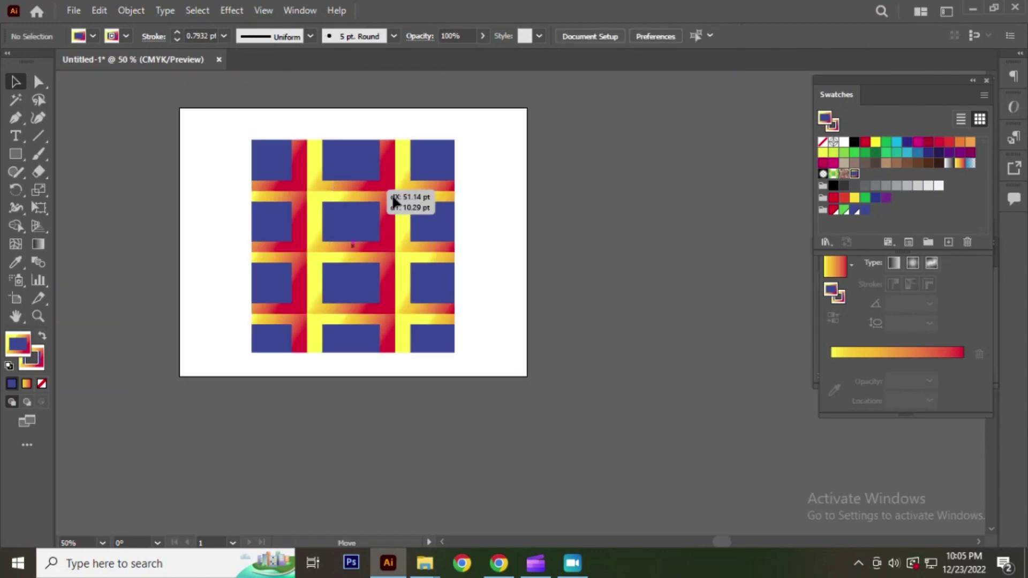
mouse_move(404, 202)
left_mouse_down()
mouse_move(459, 198)
mouse_move(437, 204)
left_mouse_up()
Delete the pattern rectangle and draw a large five-pointed star.
key("Delete")
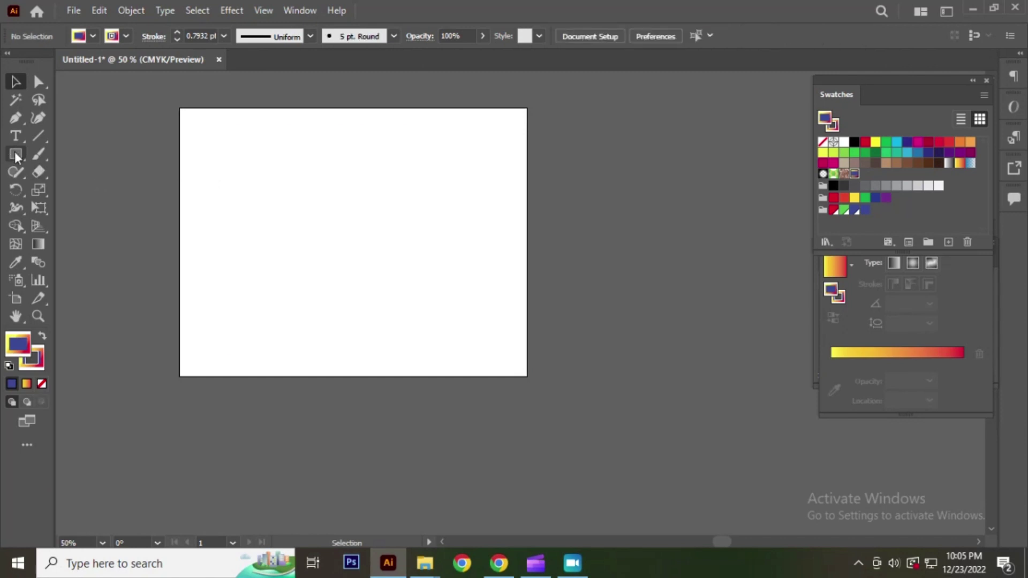
left_click(15, 154)
left_click(88, 228)
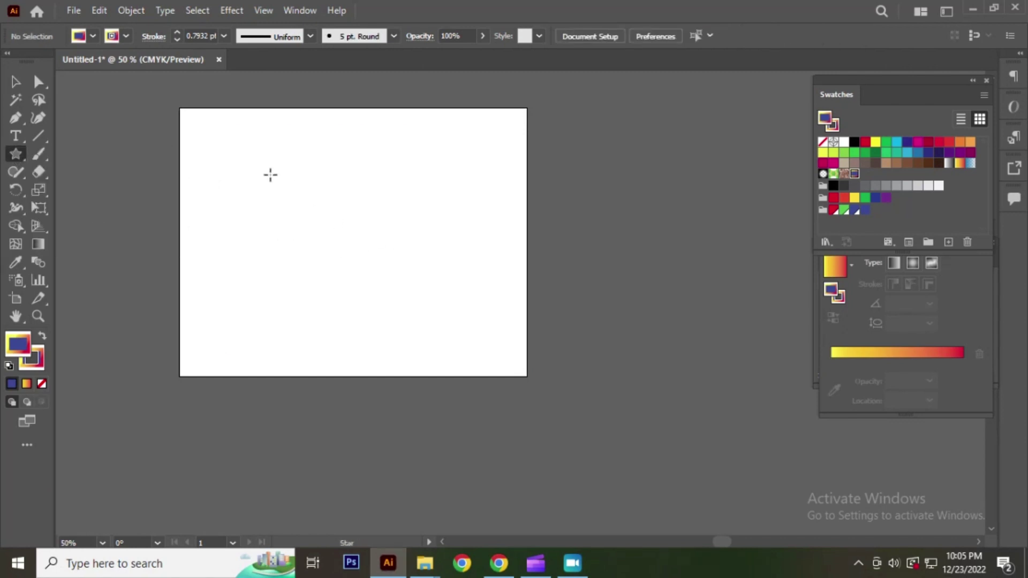
left_click_drag(278, 188, 371, 262)
key("ctrl+z")
left_click_drag(323, 221, 438, 303)
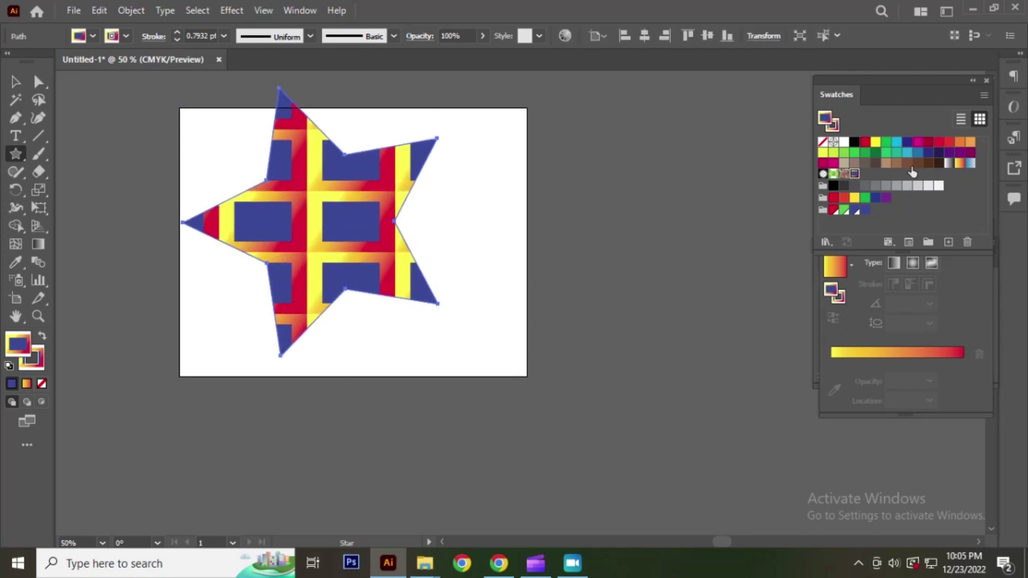
Fill the star with the green floral pattern and move it up and left.
left_click(844, 174)
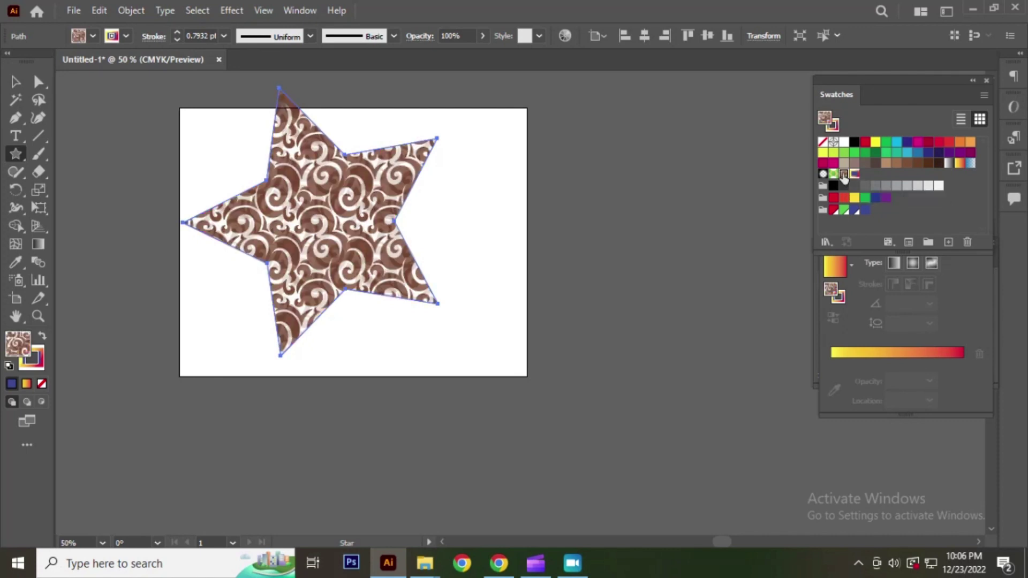
left_click(834, 174)
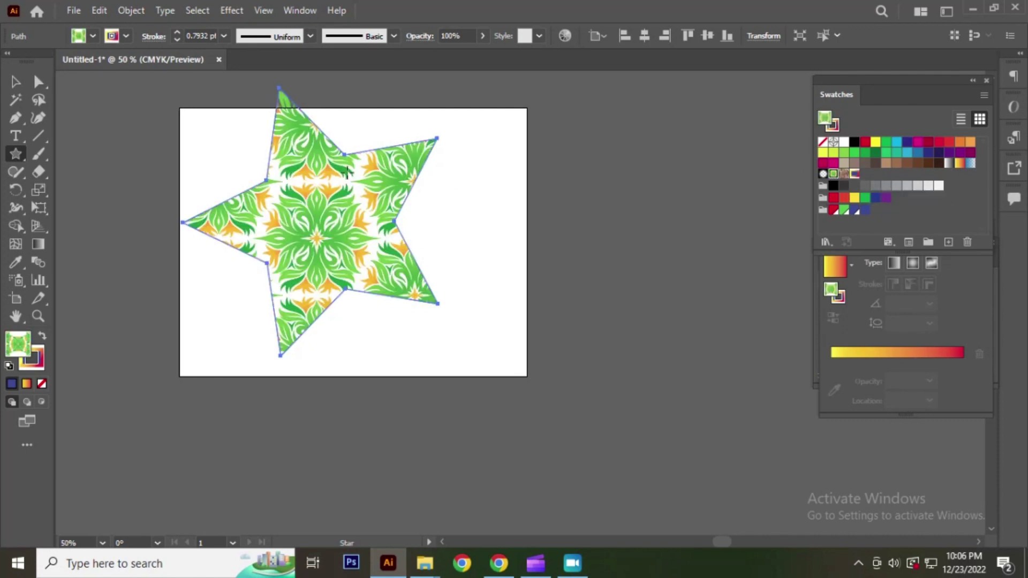
left_click(15, 82)
left_click(463, 230)
left_click_drag(370, 246, 332, 230)
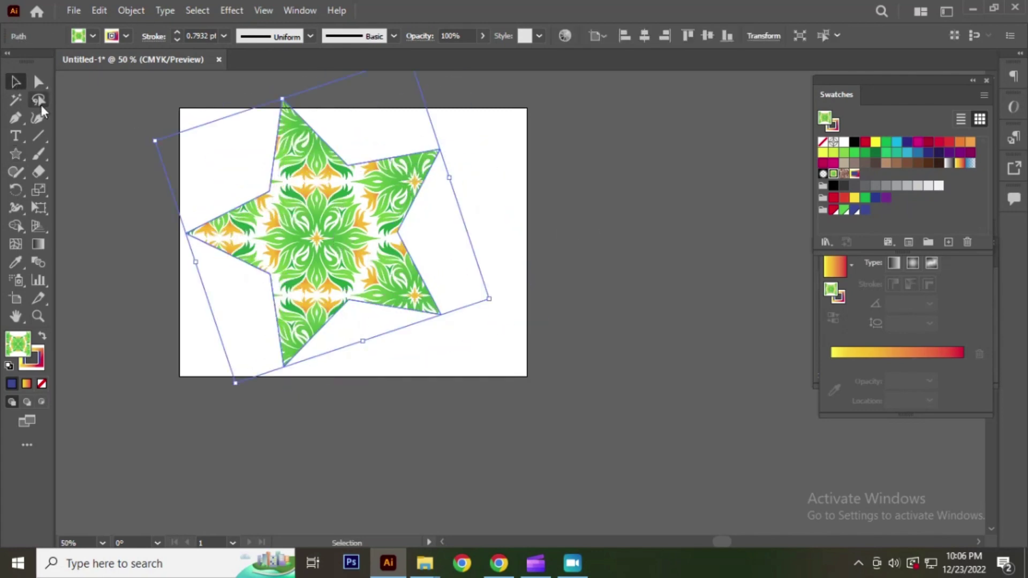
scroll(322, 230, "up", 4)
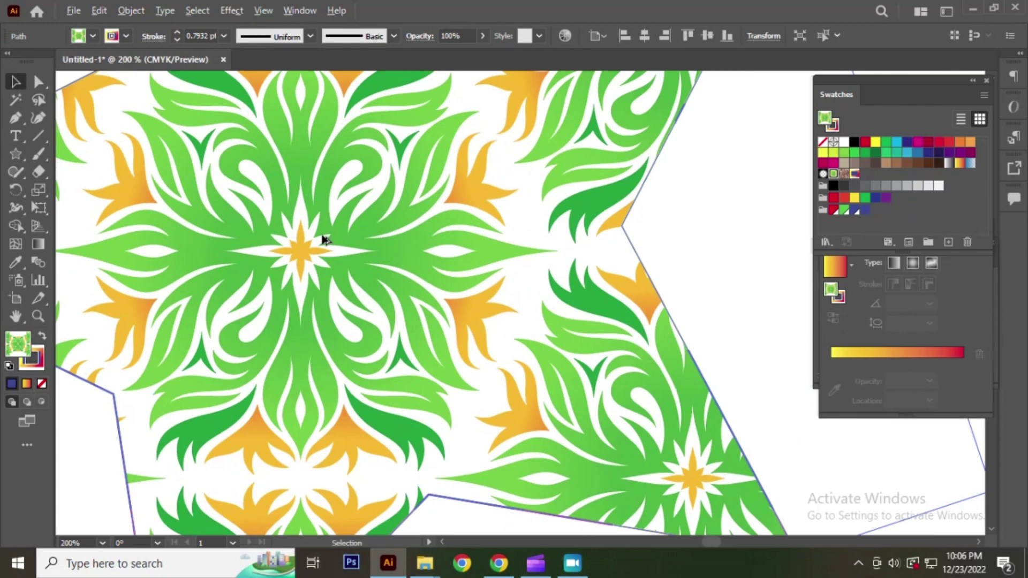
scroll(322, 236, "down", 2)
scroll(321, 236, "down", 1)
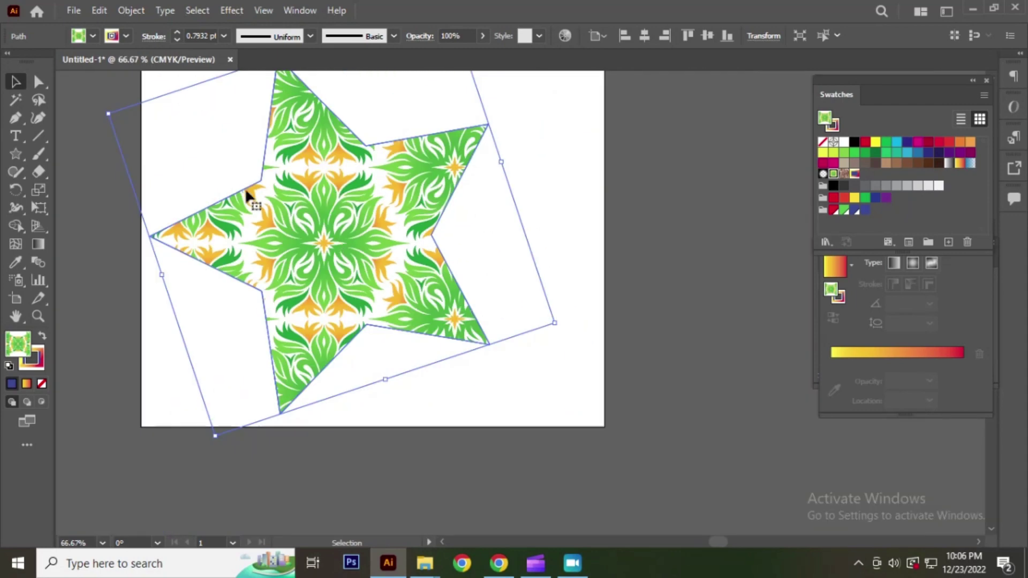
Expand the star's pattern fill and stroke with Object > Expand, then check the expanded group.
left_click(580, 209)
left_click(420, 232)
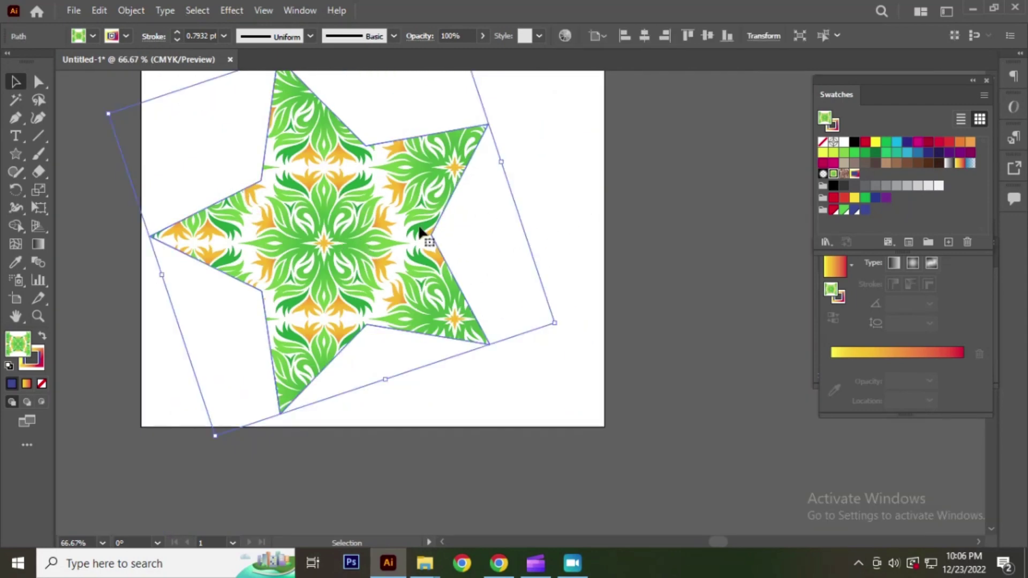
left_click(140, 11)
left_click(206, 182)
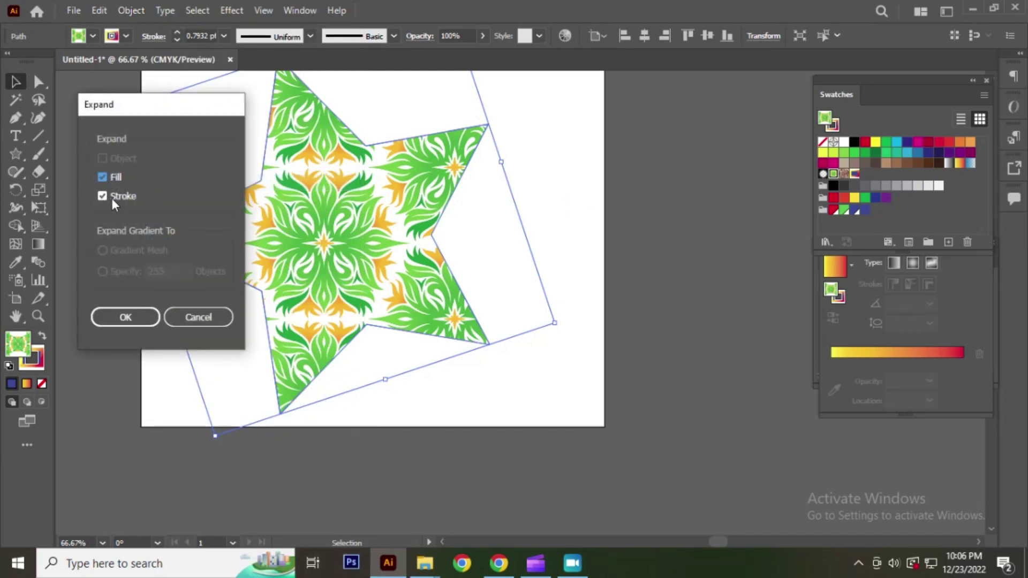
left_click(132, 319)
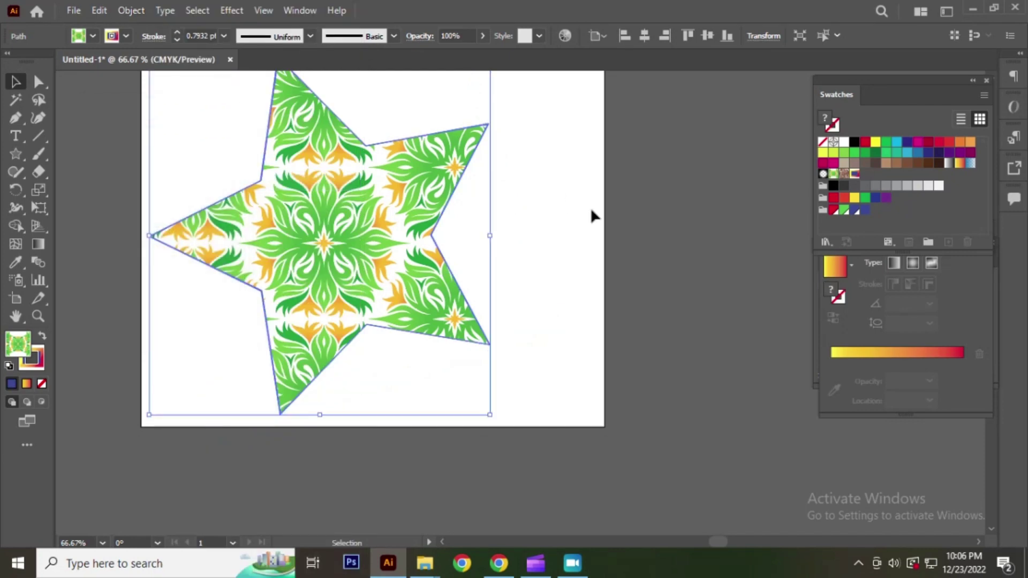
left_click(591, 216)
left_click_drag(367, 229, 550, 258)
key("ctrl+z")
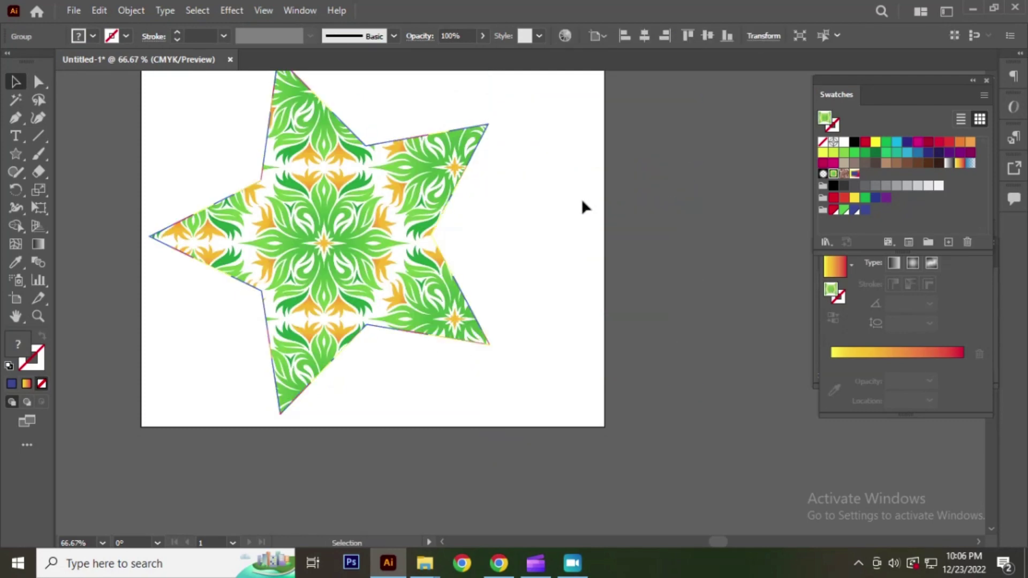
left_click(581, 201)
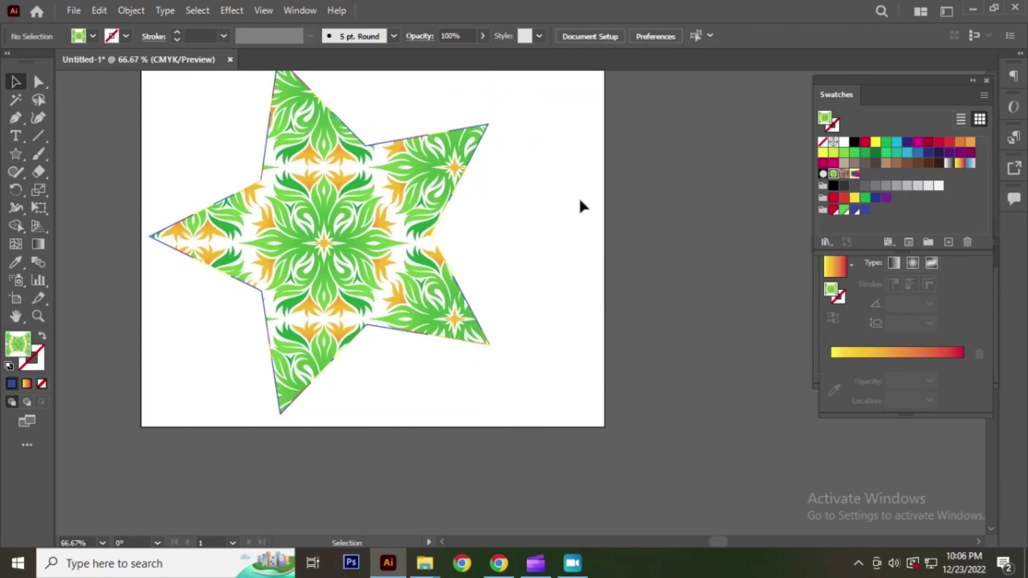
left_click_drag(342, 115, 342, 230)
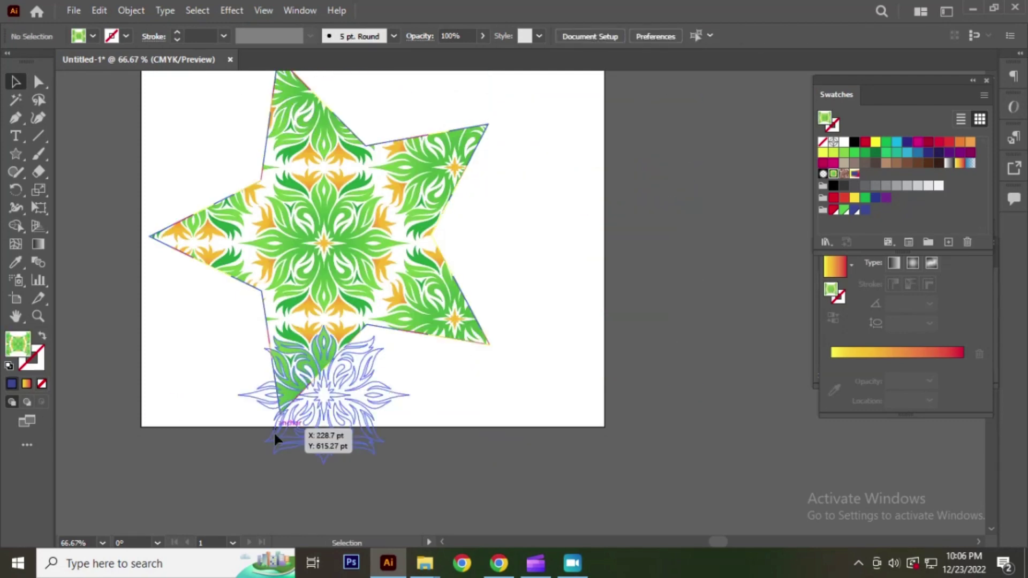
Drill into the star's nested clip groups and try moving a pattern tile, then exit.
double_click(342, 230)
left_click(342, 230)
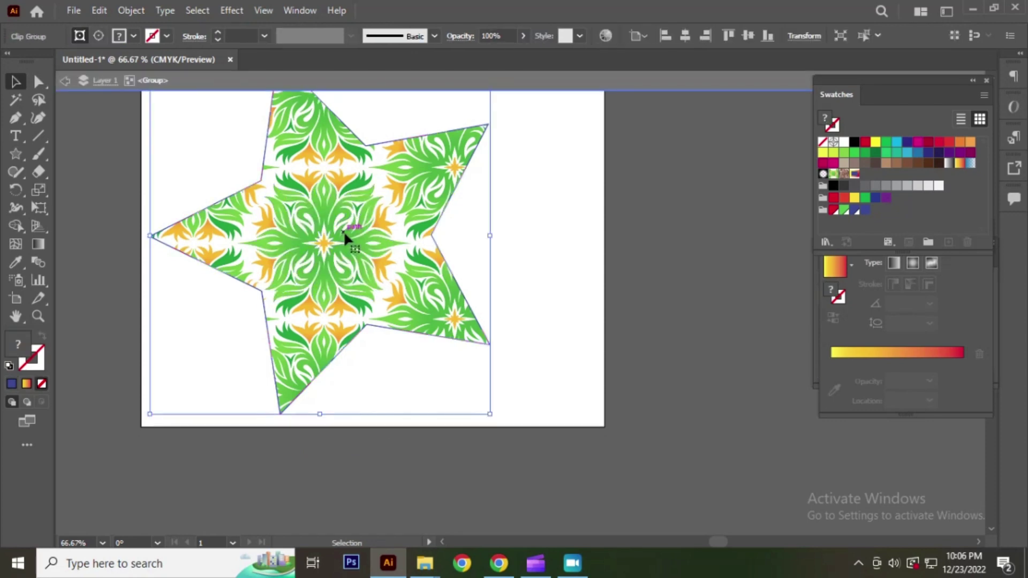
double_click(343, 230)
mouse_move(343, 230)
left_mouse_down()
mouse_move(503, 234)
mouse_move(321, 232)
mouse_move(538, 239)
left_mouse_up()
double_click(316, 234)
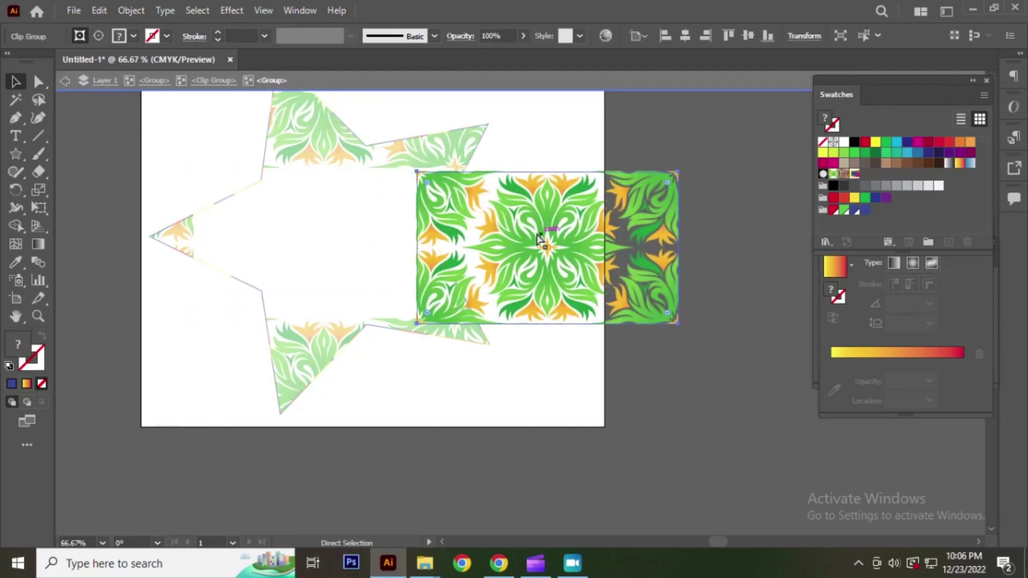
key("ctrl+z")
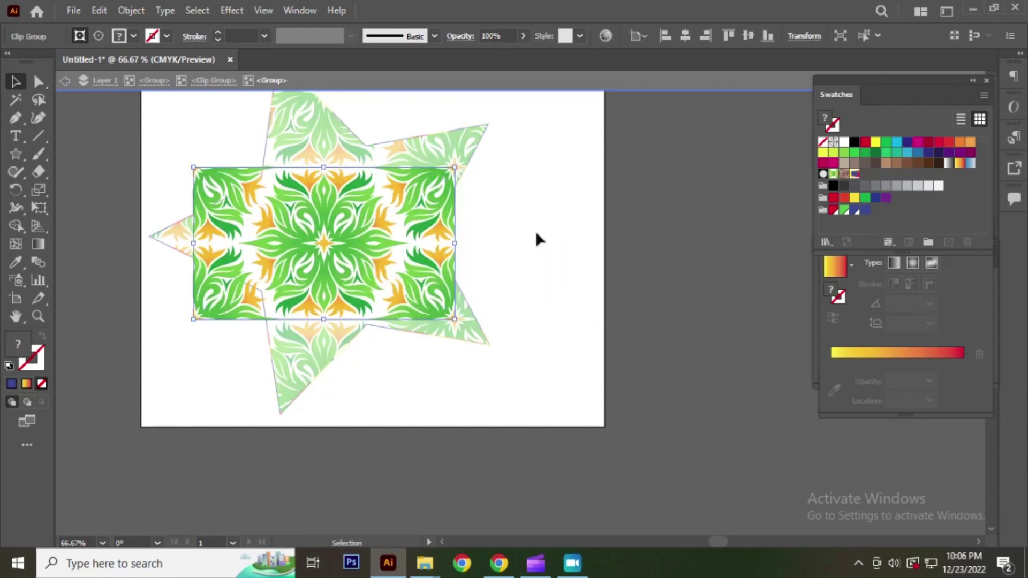
double_click(537, 239)
Try selecting and moving individual flower tiles in the star, undoing the changes.
left_click_drag(372, 290, 510, 217)
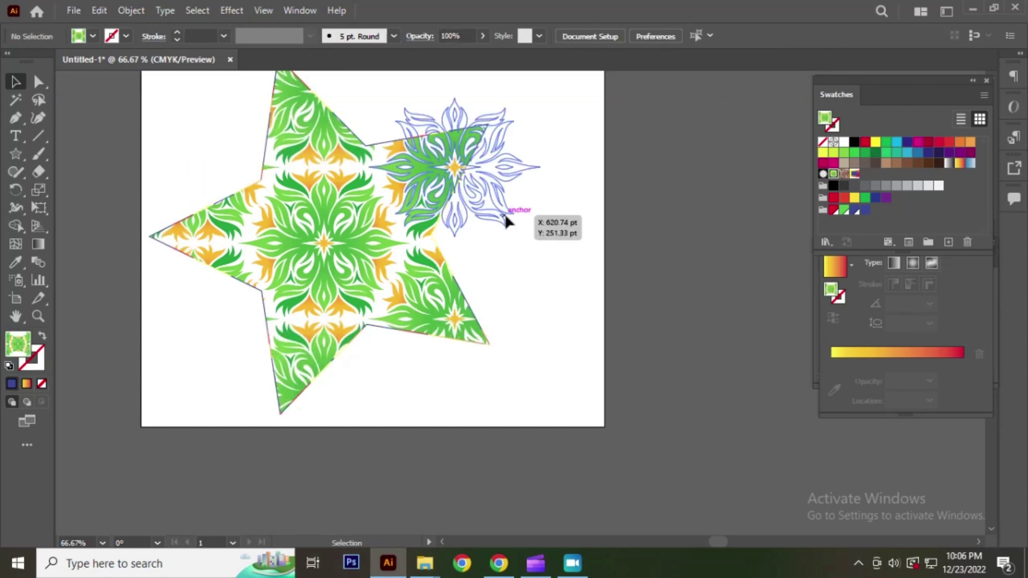
left_click(427, 170)
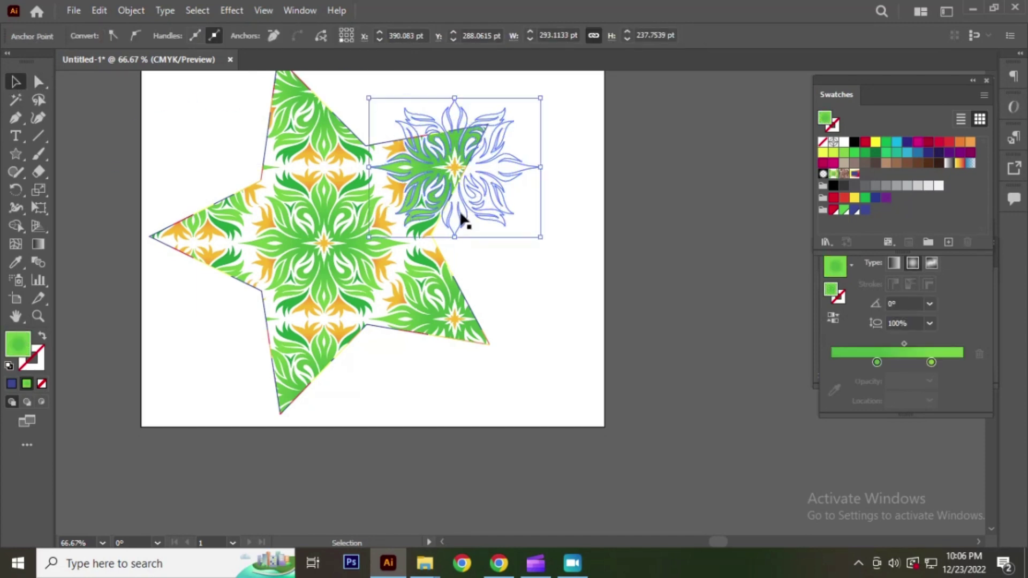
key("a")
key("v")
key("Delete")
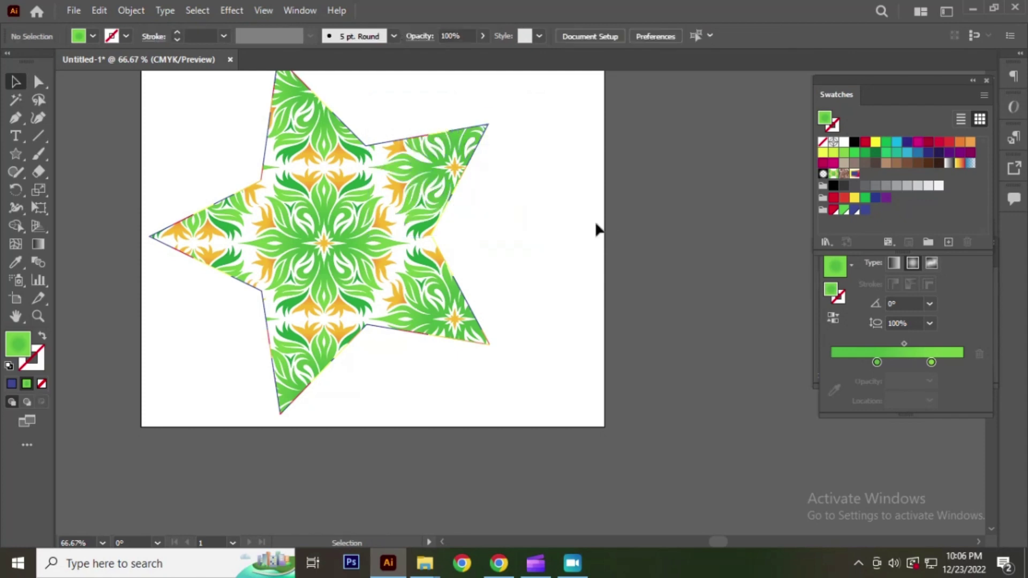
left_click_drag(442, 178, 589, 249)
key("ctrl+z")
left_click(617, 218)
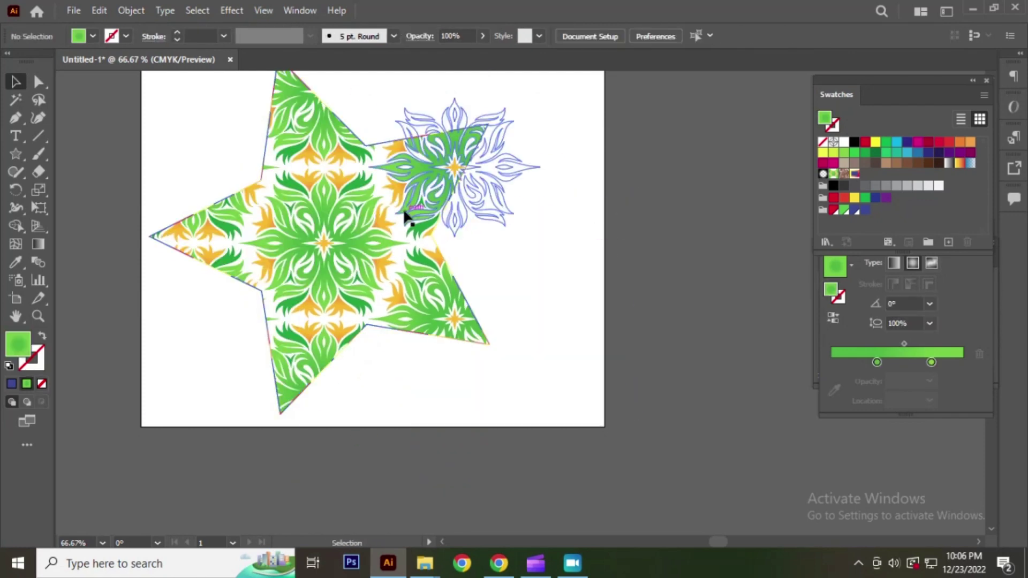
Isolate the star group, separate the patterned star from its outline, then bring it back.
left_click(354, 211)
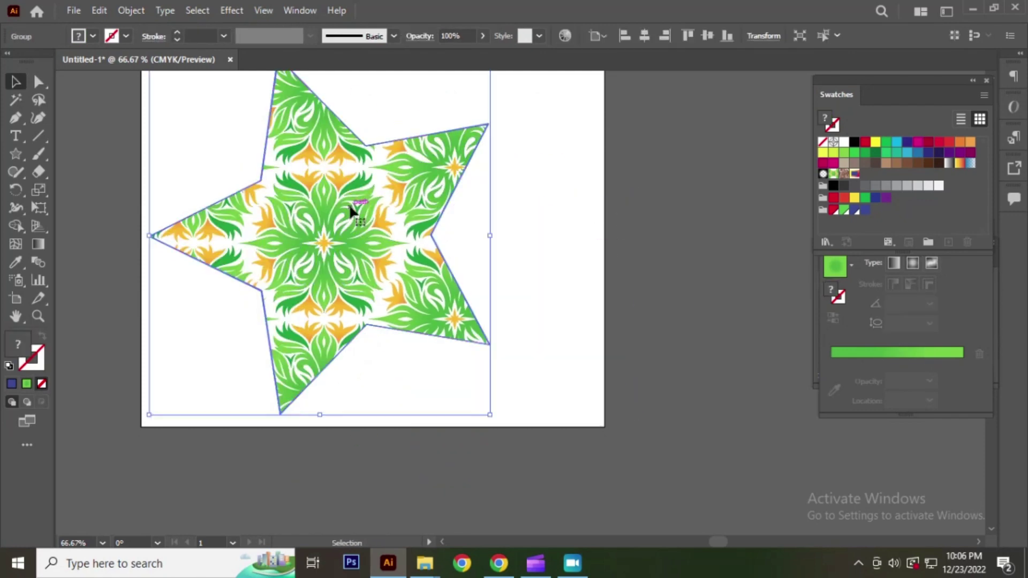
right_click(351, 207)
left_click(438, 315)
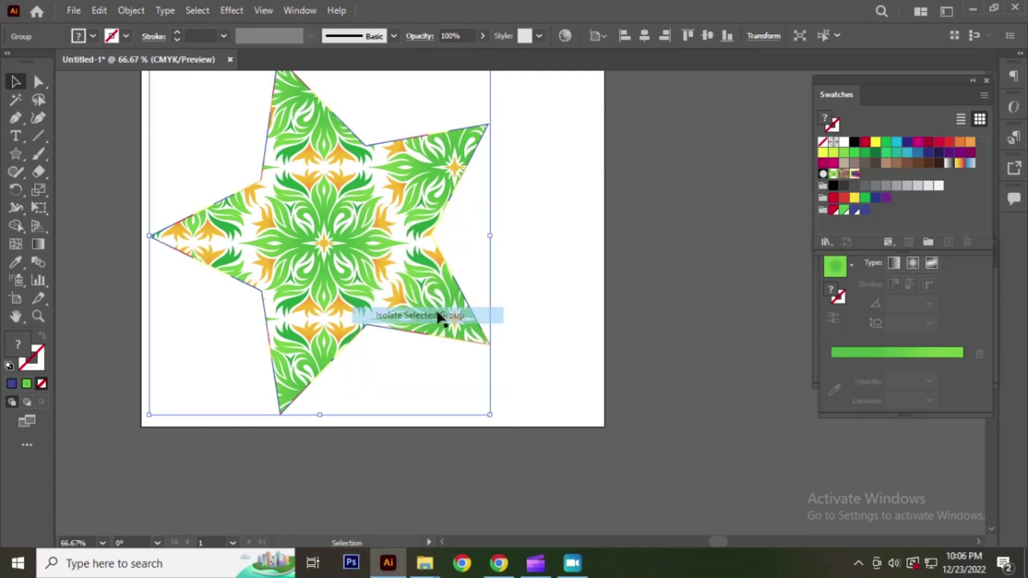
left_click_drag(456, 298, 713, 288)
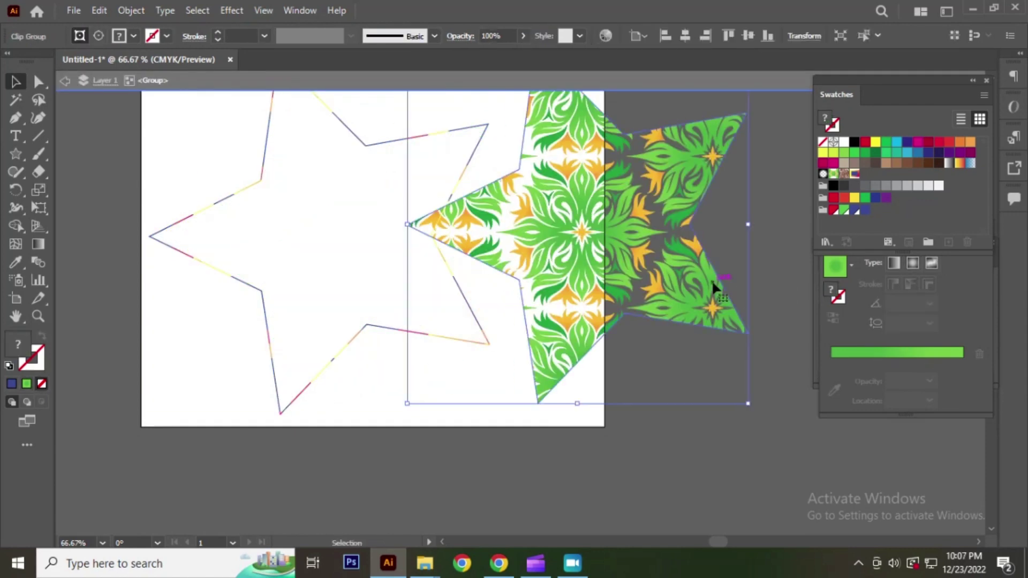
left_click(760, 190)
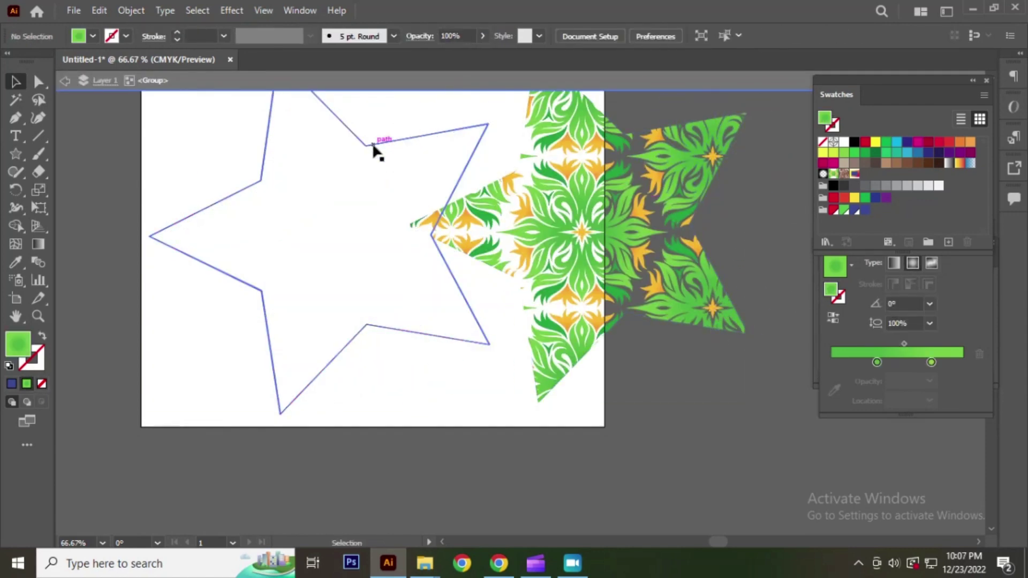
left_click_drag(371, 143, 275, 232)
left_click_drag(570, 221, 284, 231)
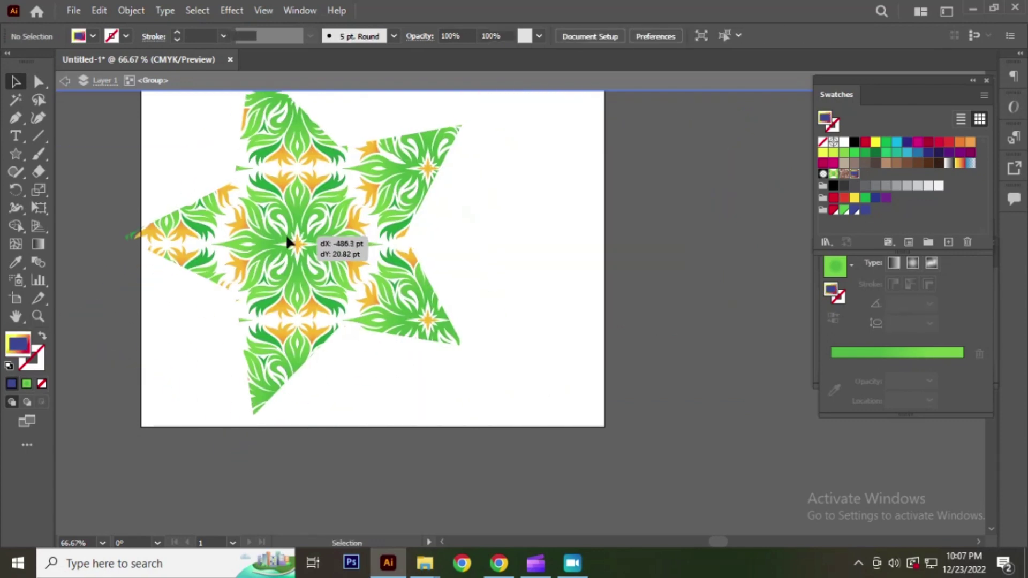
double_click(604, 166)
Ungroup the star and release its clipping mask to reveal the full pattern tiles.
left_click(371, 178)
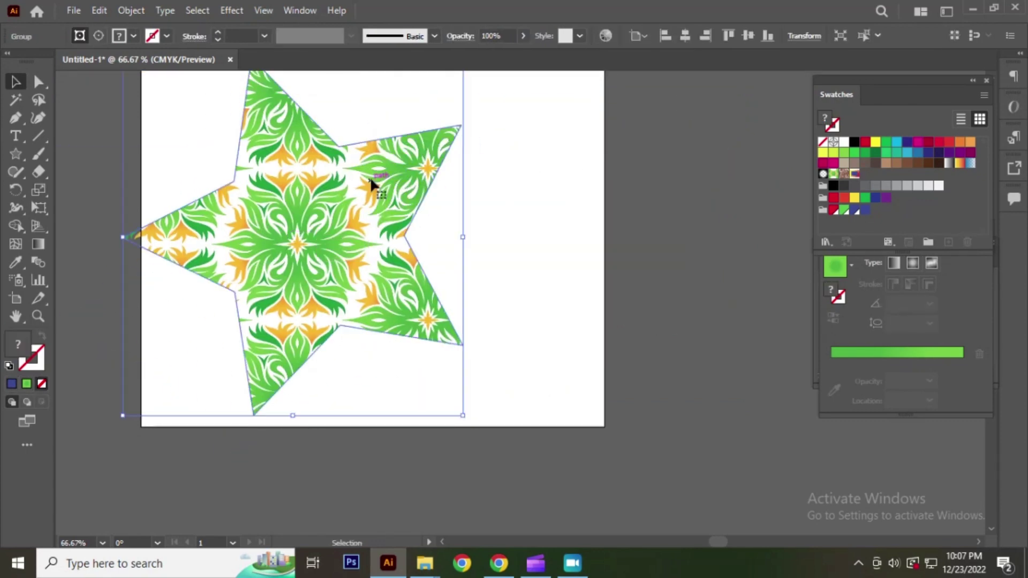
right_click(372, 179)
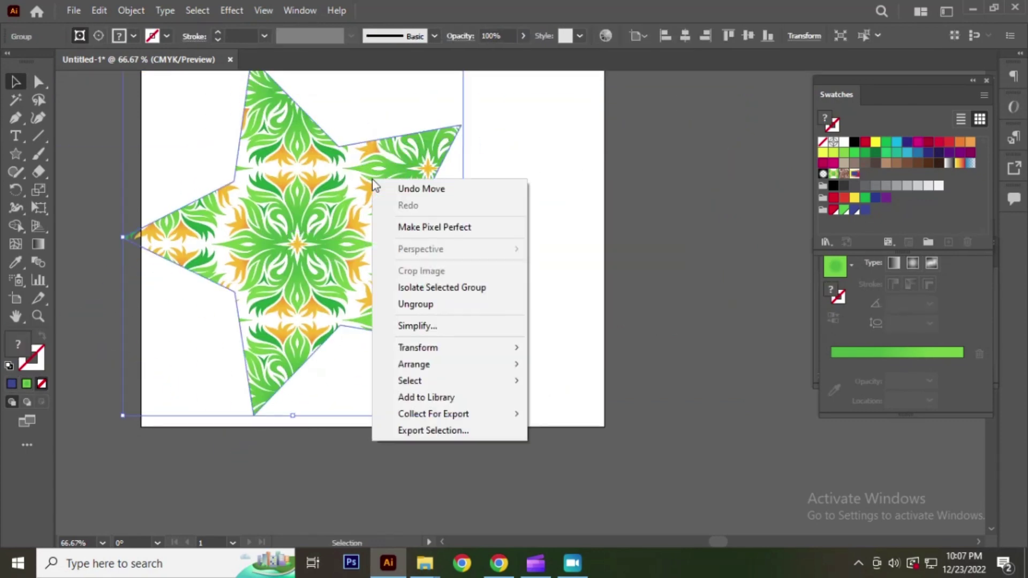
left_click(442, 303)
left_click(607, 231)
mouse_move(435, 180)
left_mouse_down()
mouse_move(589, 202)
mouse_move(465, 176)
left_mouse_up()
right_click(464, 177)
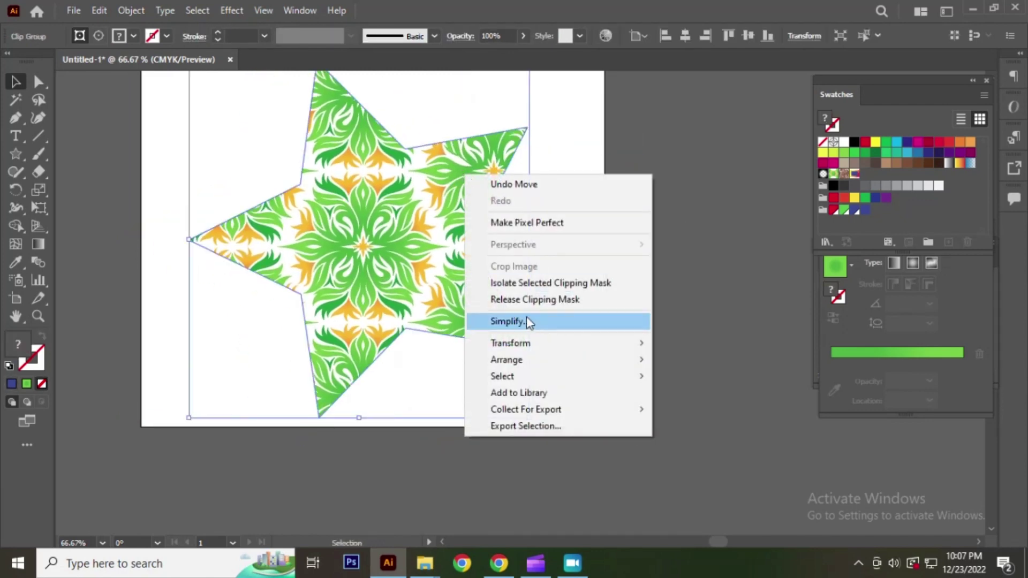
left_click(572, 299)
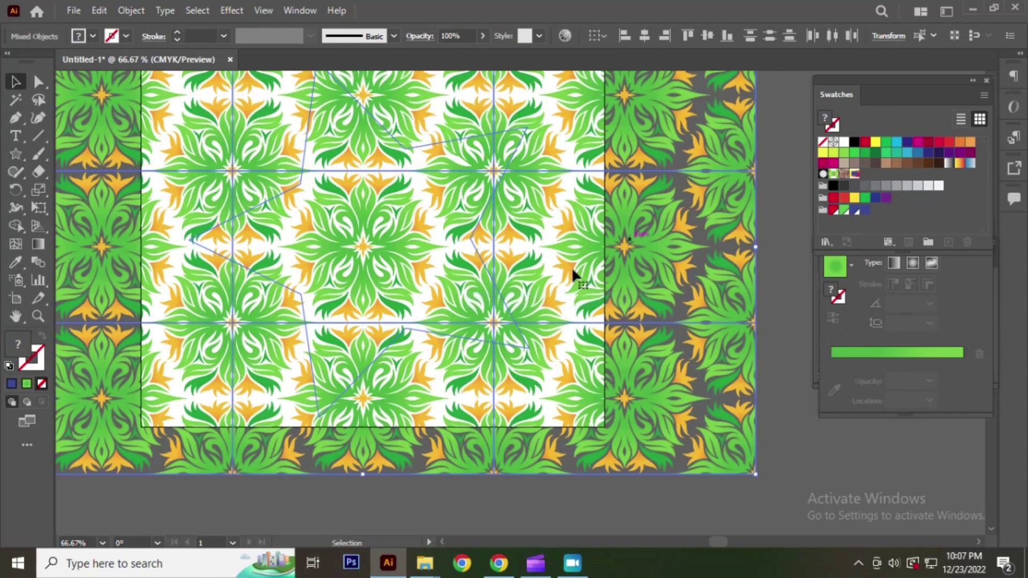
scroll(346, 279, "down", 3)
Pull one pattern tile out, ungroup it and release its clipping mask to free the flowers.
left_click_drag(452, 204, 660, 283)
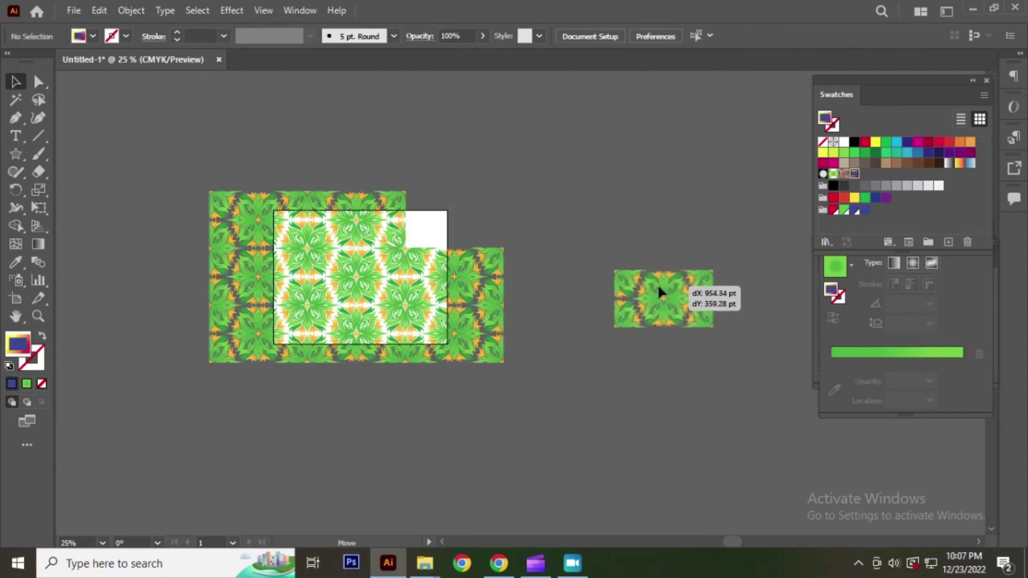
left_click_drag(679, 321, 551, 216)
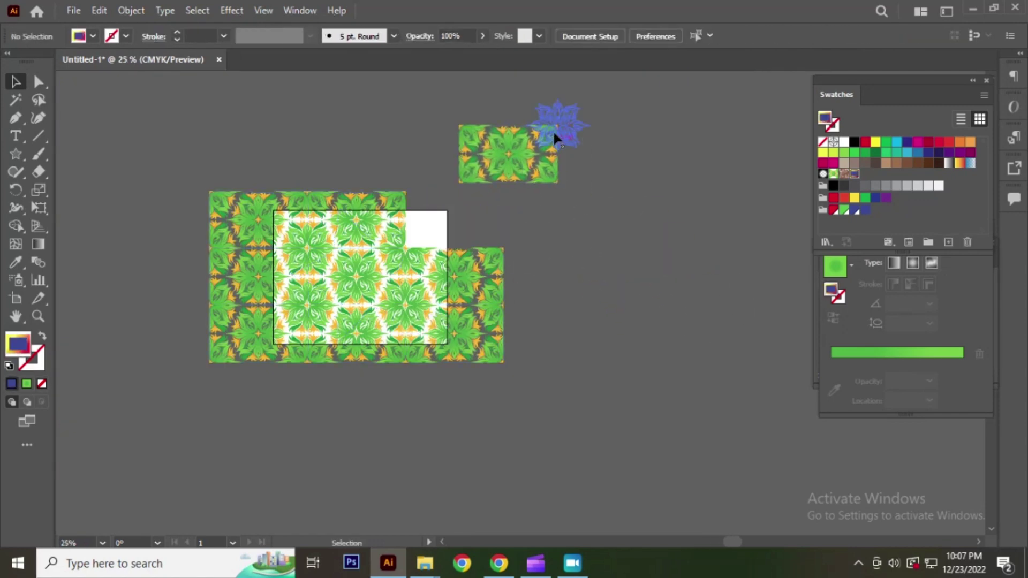
scroll(553, 130, "up", 3)
mouse_move(538, 127)
left_mouse_down()
mouse_move(440, 219)
mouse_move(425, 213)
left_mouse_up()
right_click(442, 220)
left_click(528, 355)
right_click(414, 190)
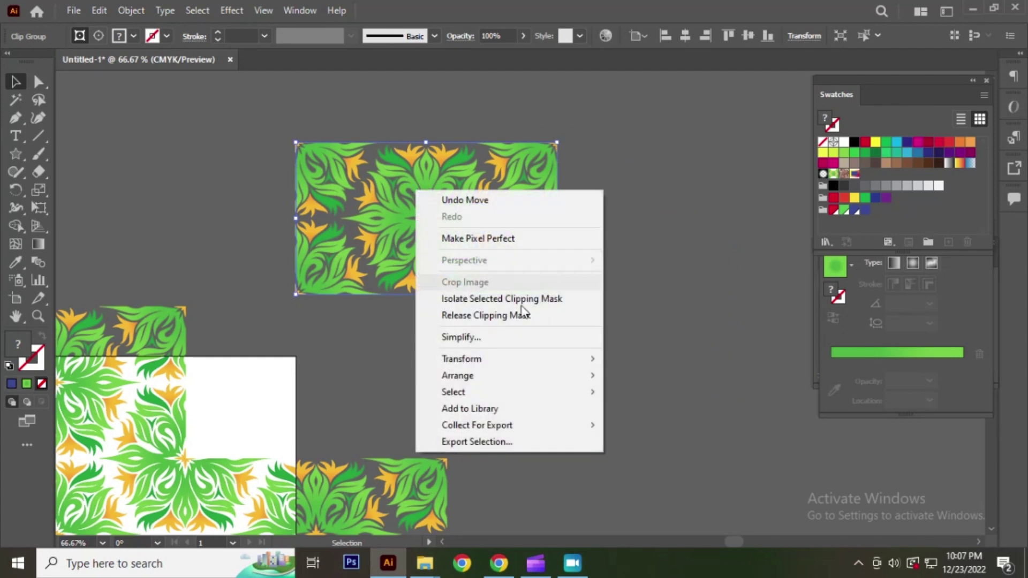
left_click(503, 316)
key("ctrl+minus")
Pull the flowers apart and delete the leftover pattern tiles and extra flowers.
left_click(568, 188)
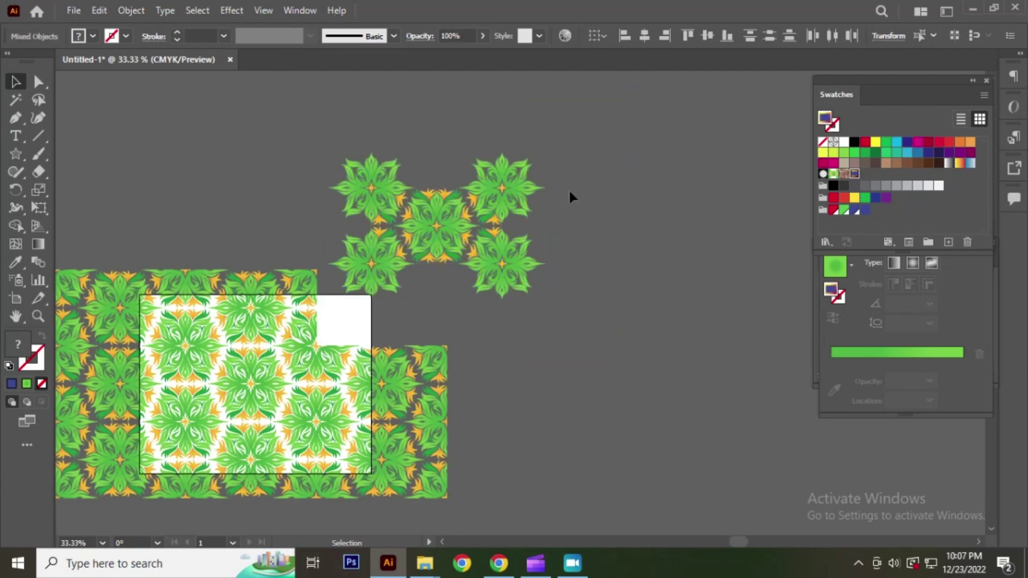
left_click_drag(501, 170, 666, 294)
left_click_drag(471, 208, 637, 146)
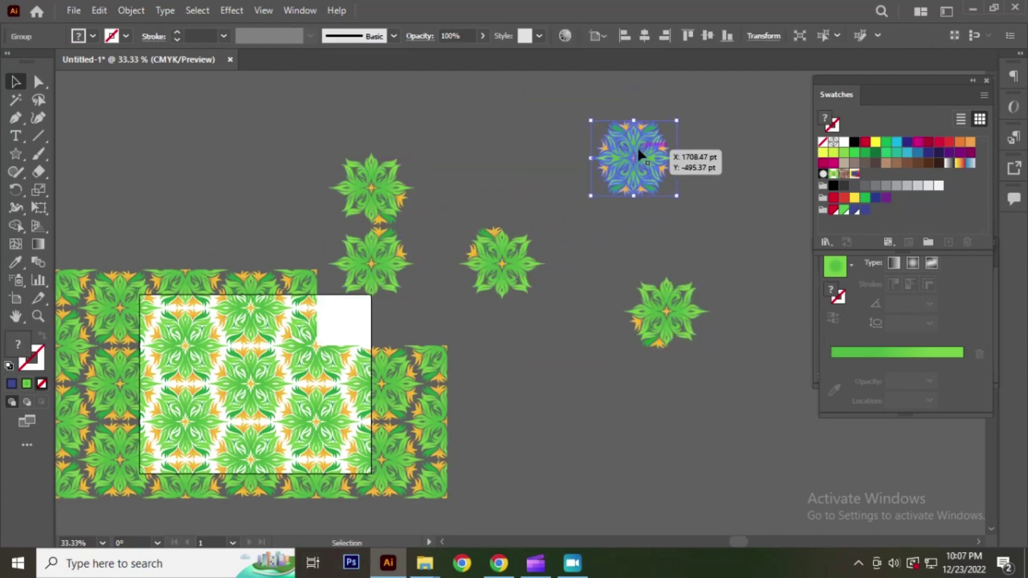
key("ctrl+minus")
key("ctrl+minus")
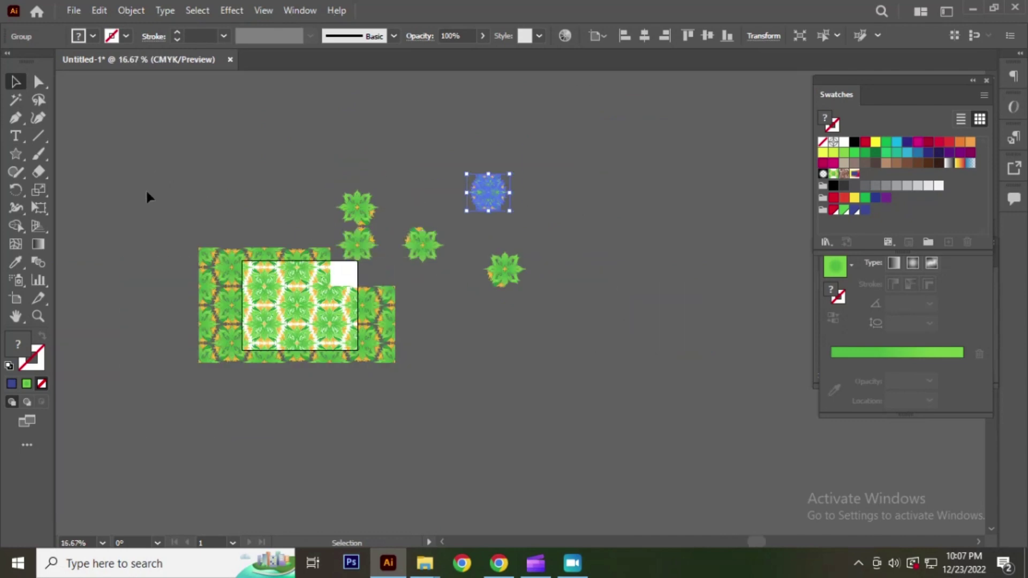
key("Delete")
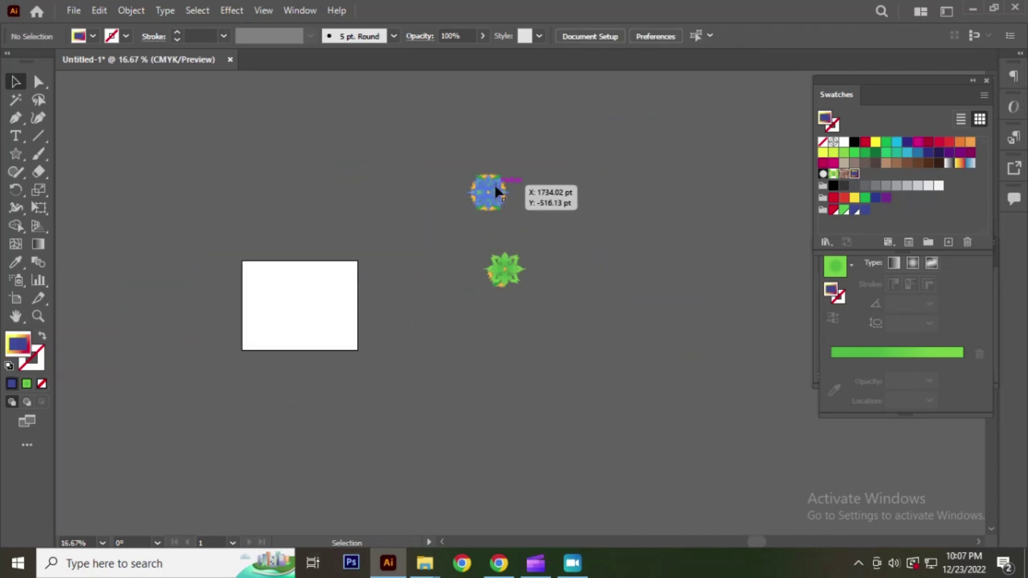
Bring two flowers onto the artboard and place them side by side.
left_click_drag(494, 183, 311, 298)
mouse_move(503, 270)
left_mouse_down()
mouse_move(347, 376)
mouse_move(262, 280)
left_mouse_up()
key("ctrl+plus")
key("ctrl+plus")
key("ctrl+plus")
left_click_drag(399, 249, 467, 224)
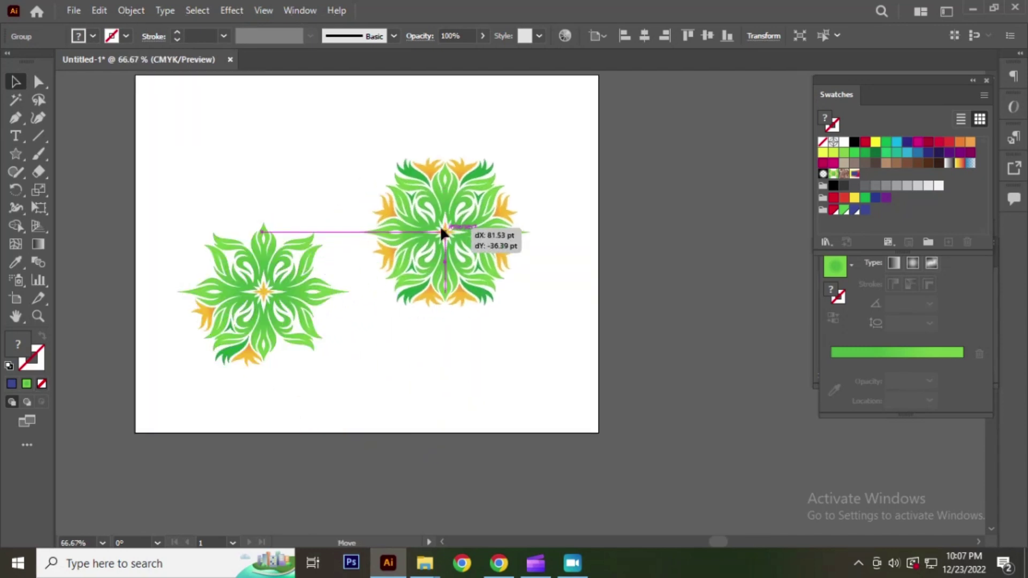
left_click(610, 192)
left_click_drag(287, 248, 287, 236)
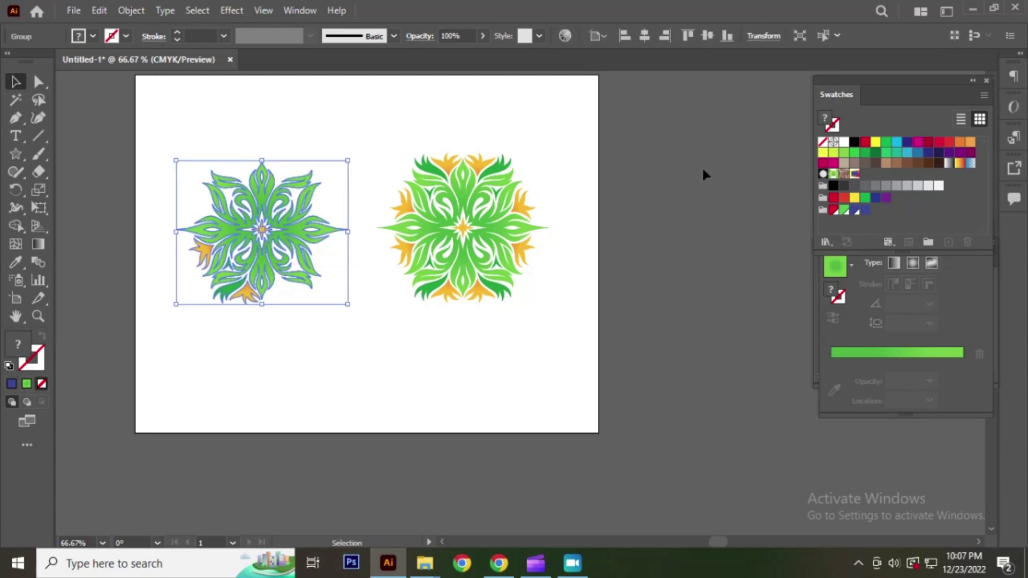
left_click(702, 166)
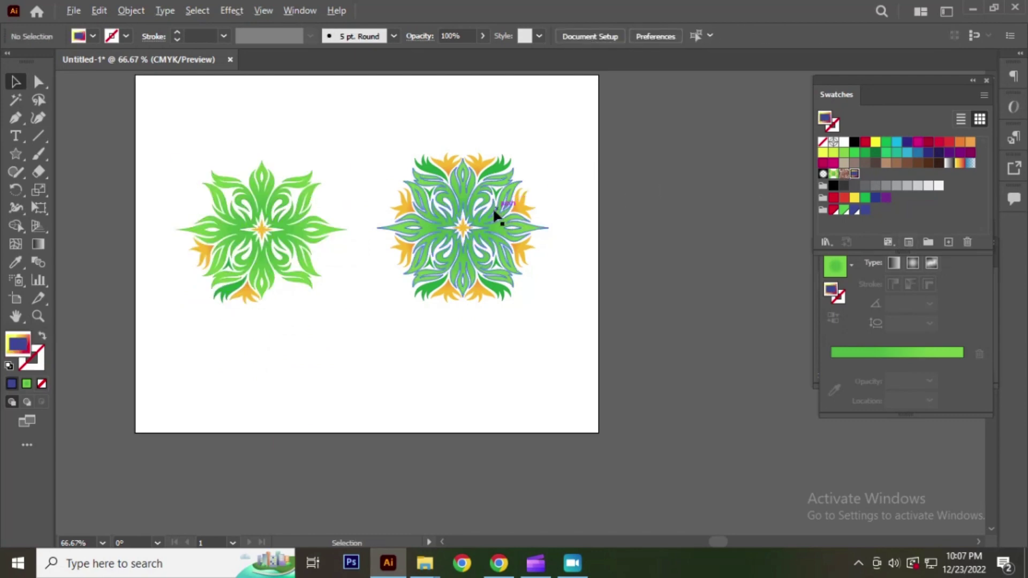
Delete the plain green flower on the left.
scroll(493, 214, "up", 5)
scroll(468, 213, "down", 4)
scroll(440, 337, "up", 4)
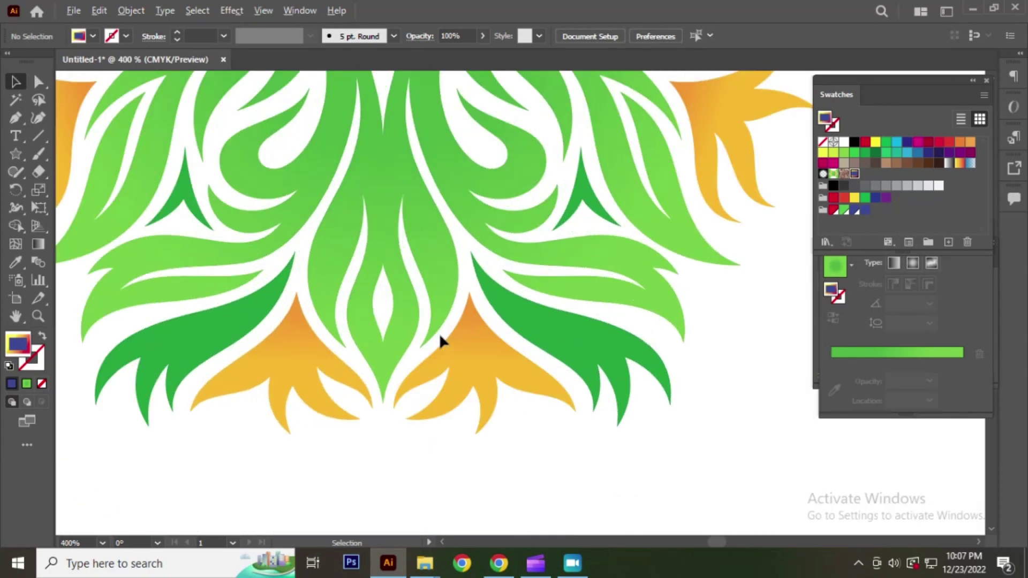
scroll(440, 338, "down", 5)
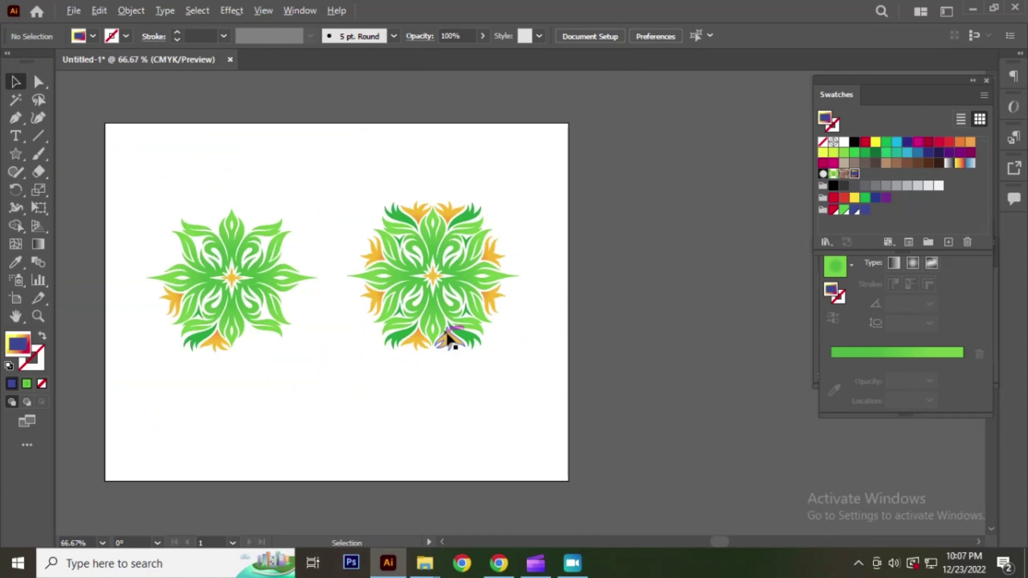
left_click(252, 257)
key("Delete")
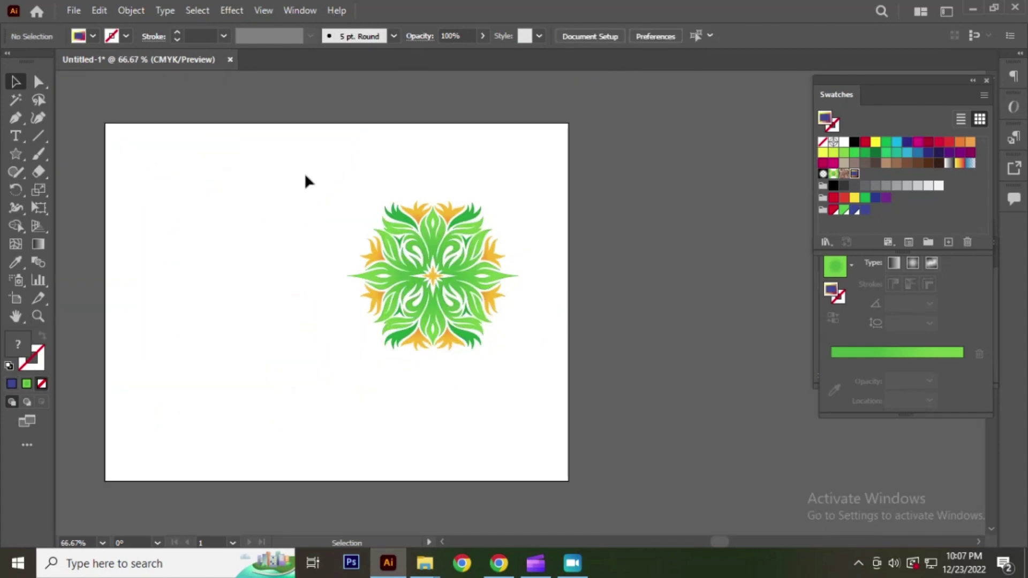
Move the flower to the left of the page and pen-draw a curved test path.
left_click_drag(471, 251, 292, 236)
left_click(492, 201)
scroll(258, 228, "up", 1)
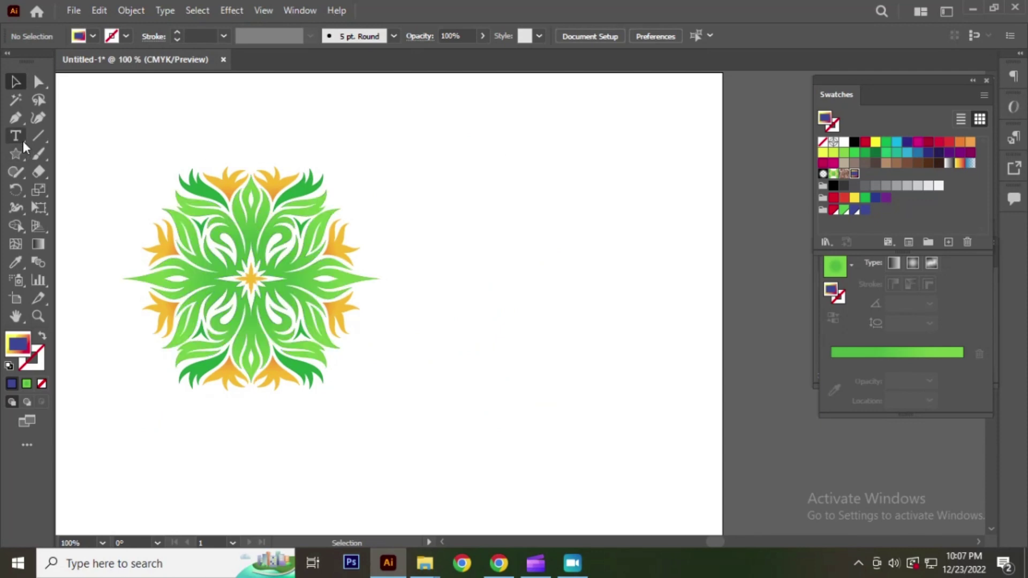
left_click_drag(14, 120, 91, 118)
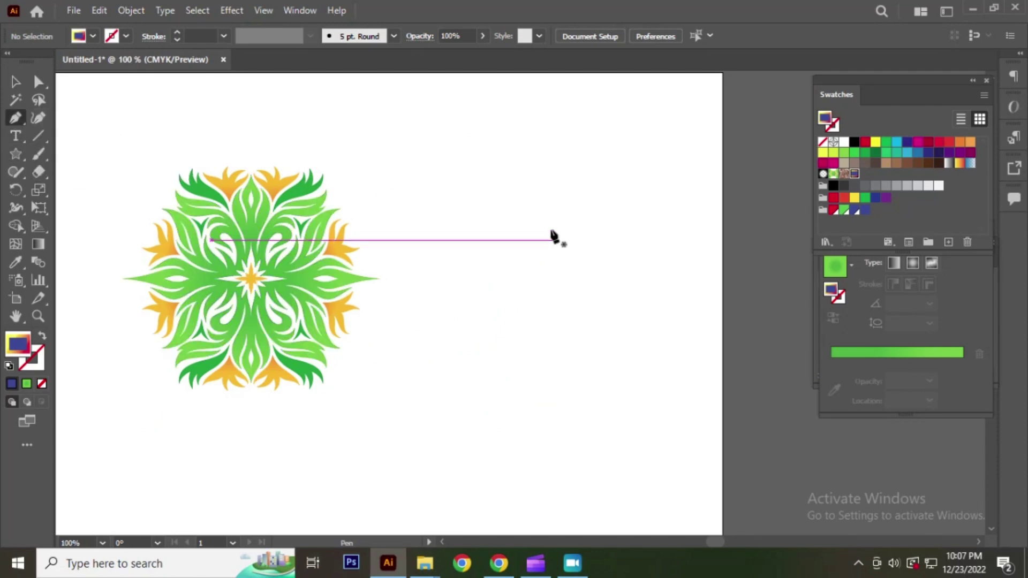
left_click(595, 139)
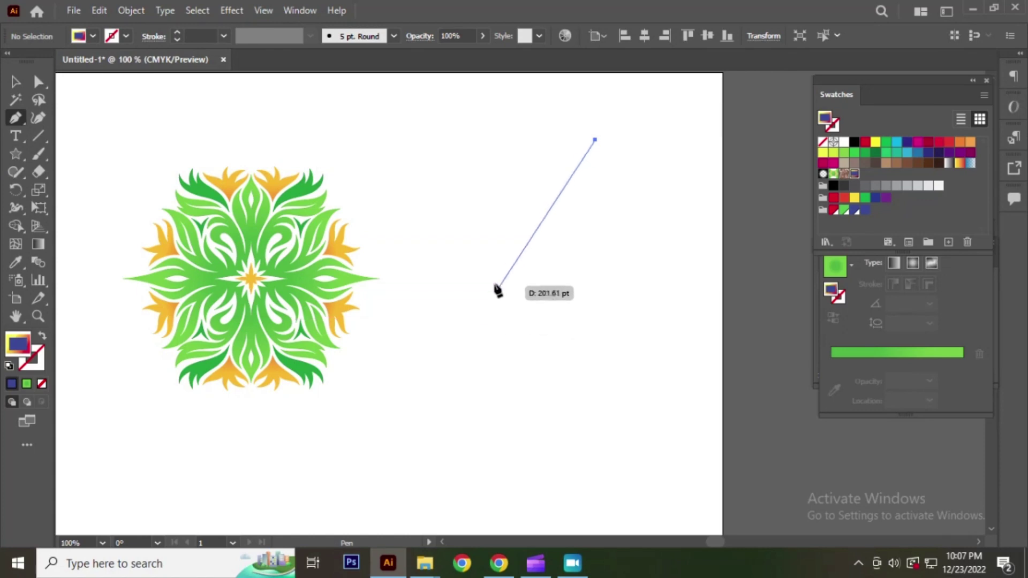
left_click_drag(494, 278, 496, 416)
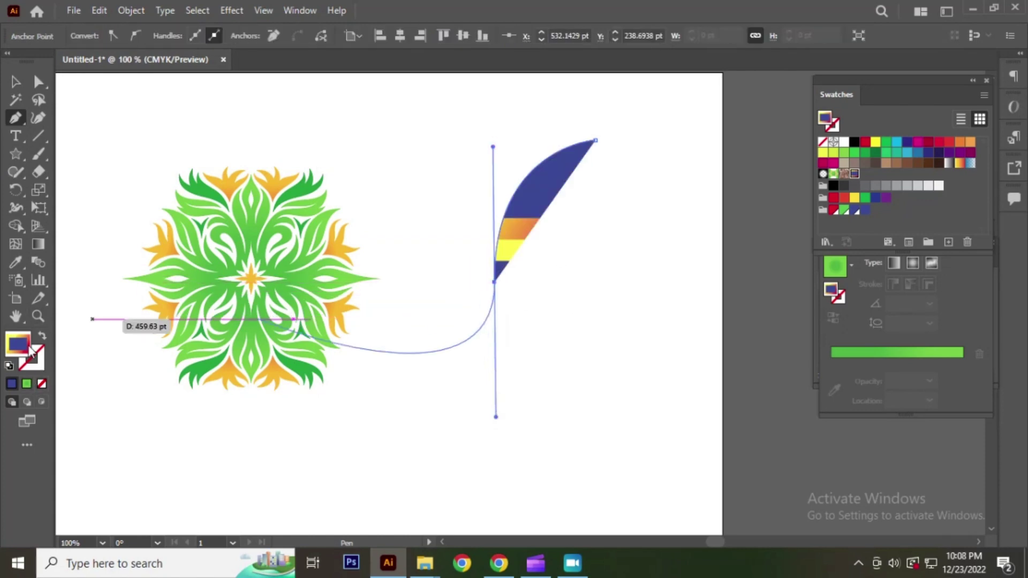
key("Escape")
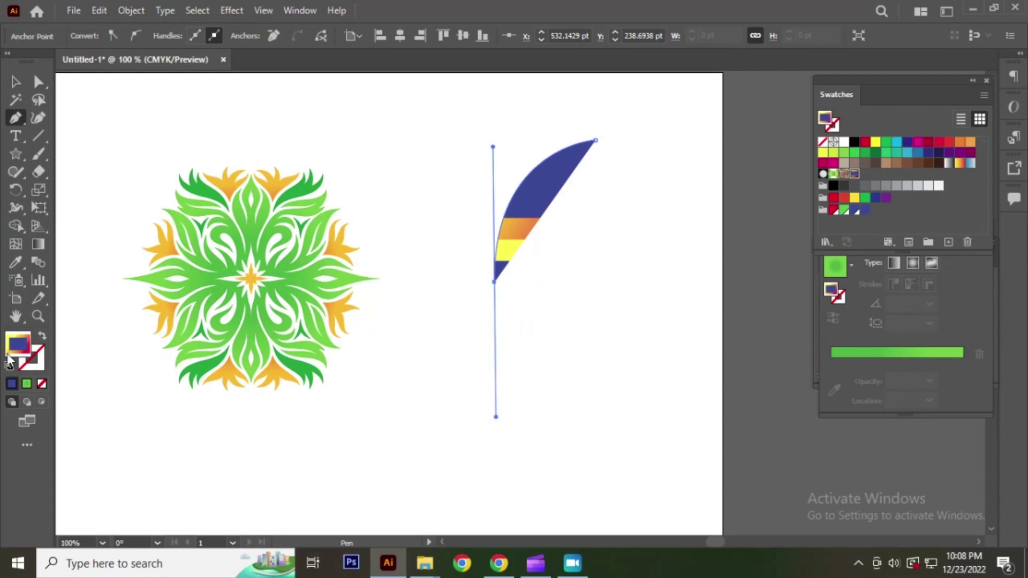
Set the path's fill to None and its stroke to black.
left_click(40, 382)
left_click(11, 384)
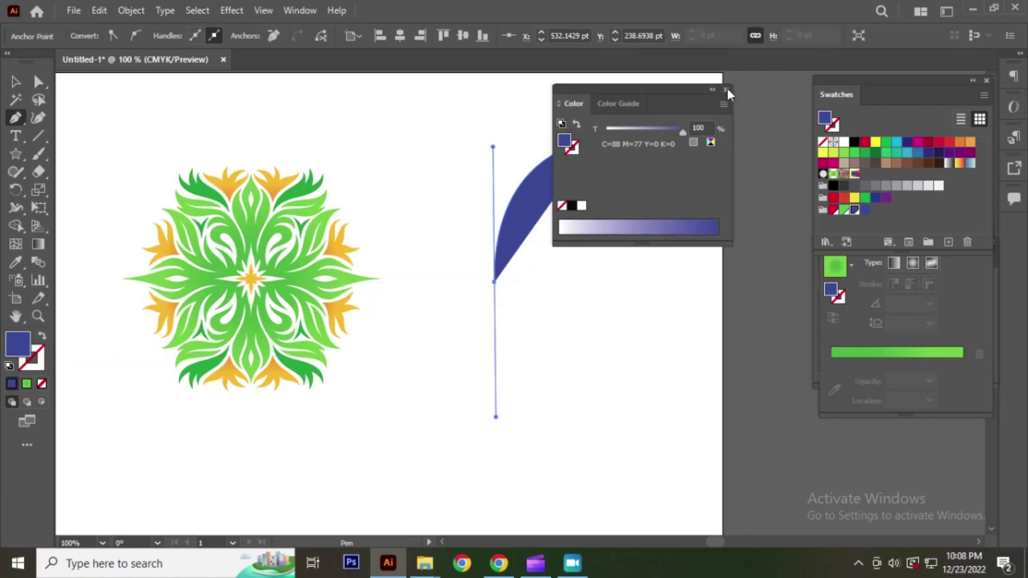
left_click(43, 382)
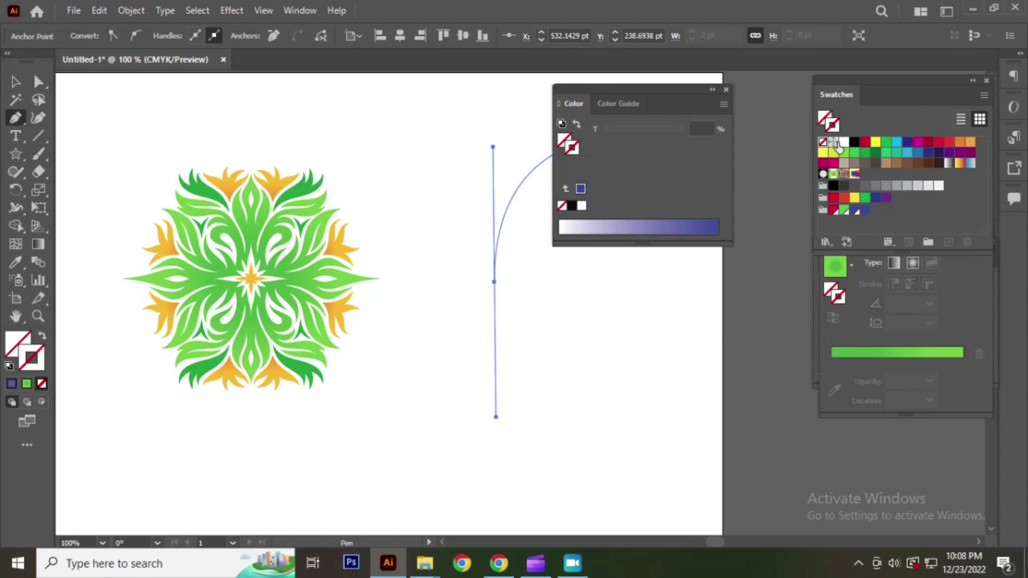
left_click(855, 142)
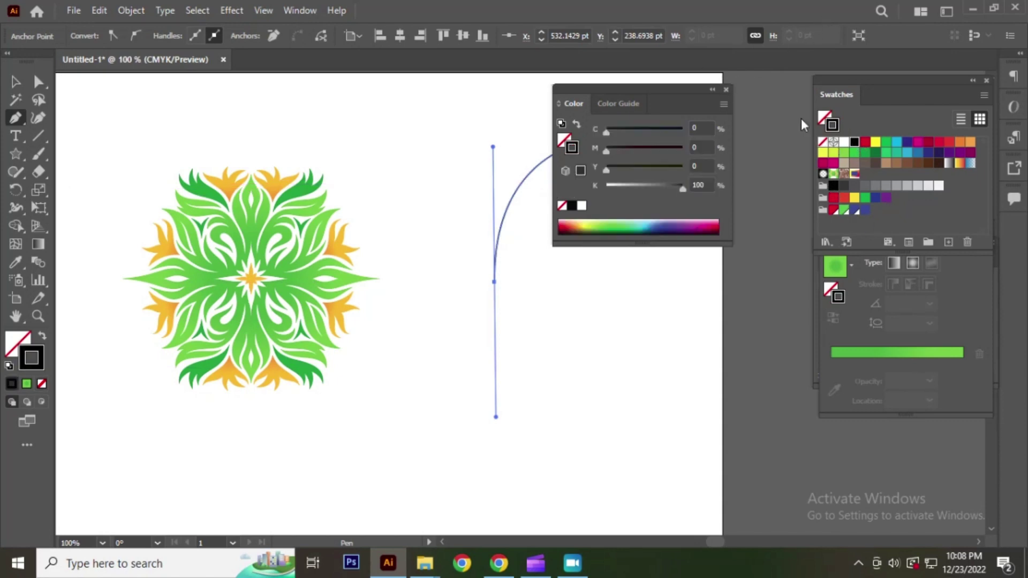
left_click(727, 90)
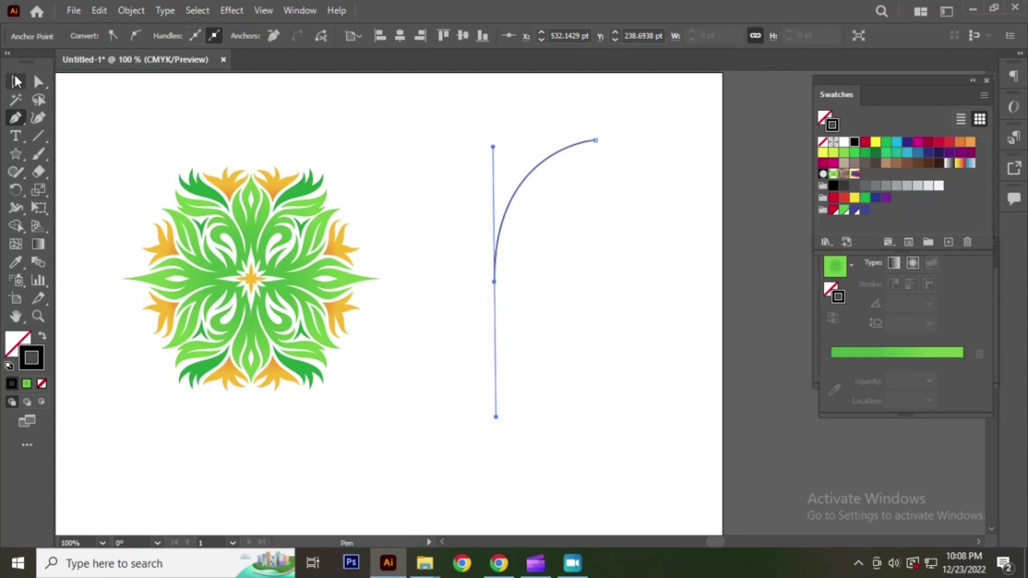
left_click_drag(642, 217, 687, 192)
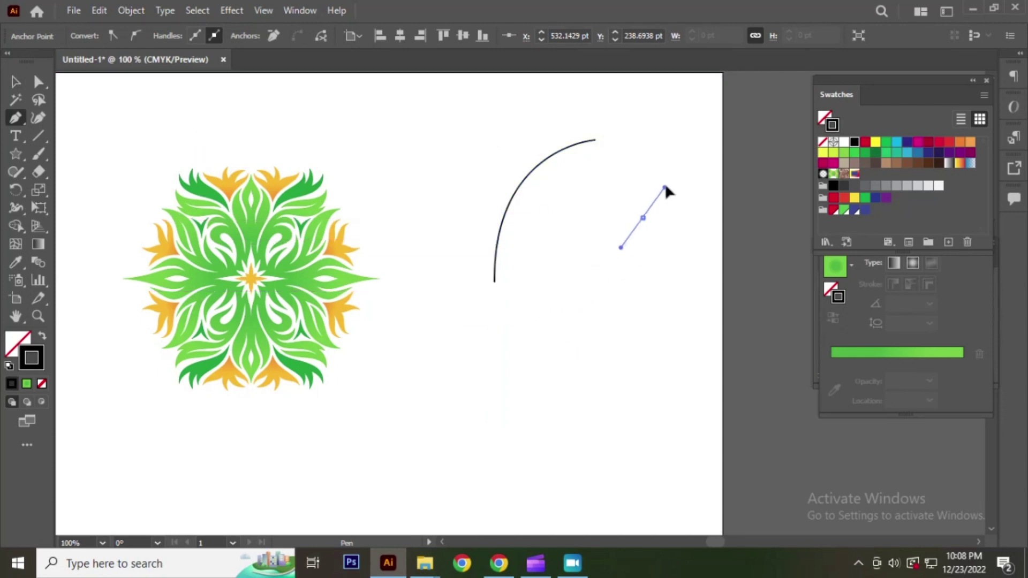
key("ctrl+z")
Delete the stray arc and pen-draw a closed, pointed leaf outline with curved edges.
key("v")
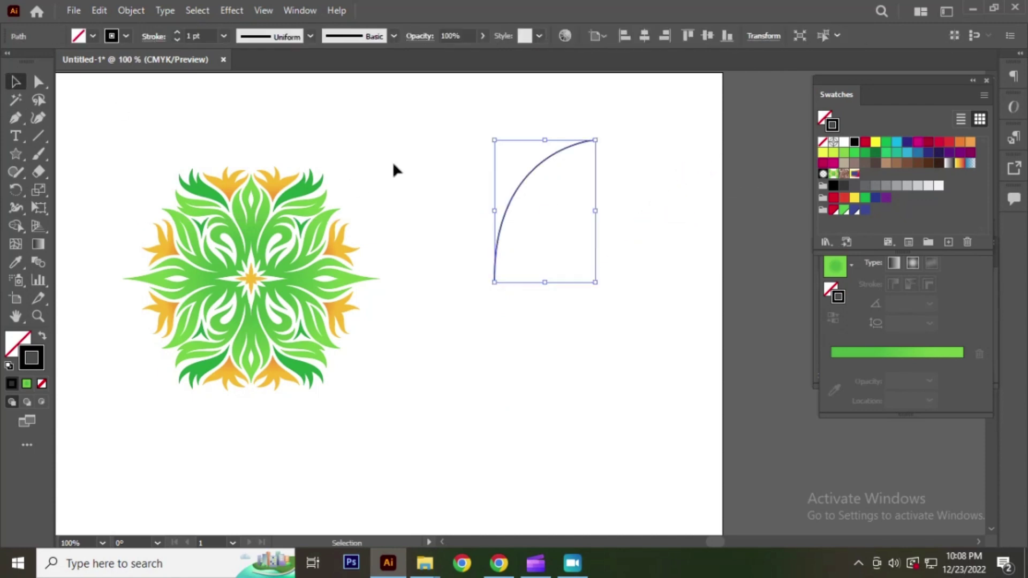
key("Delete")
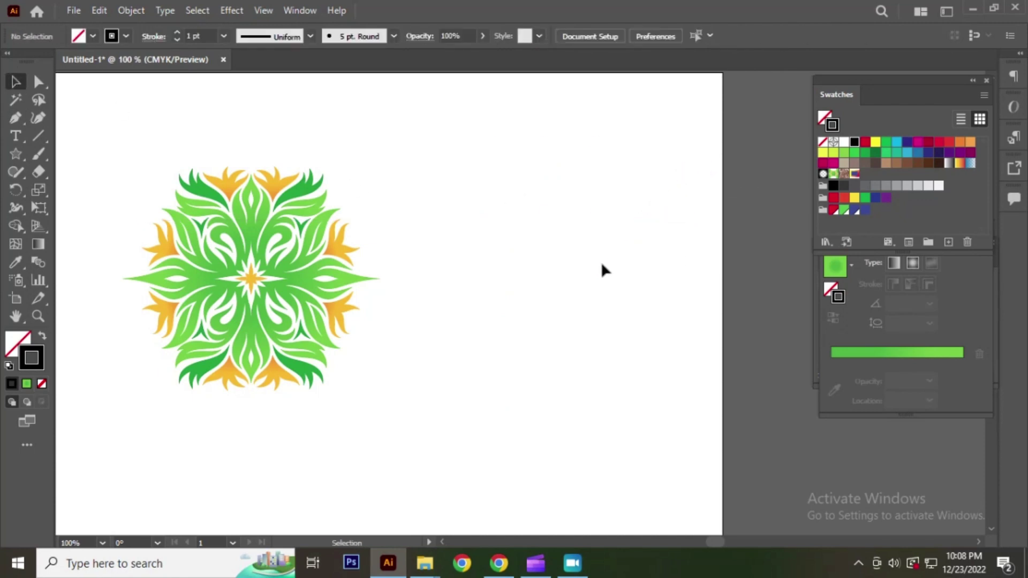
left_click(15, 119)
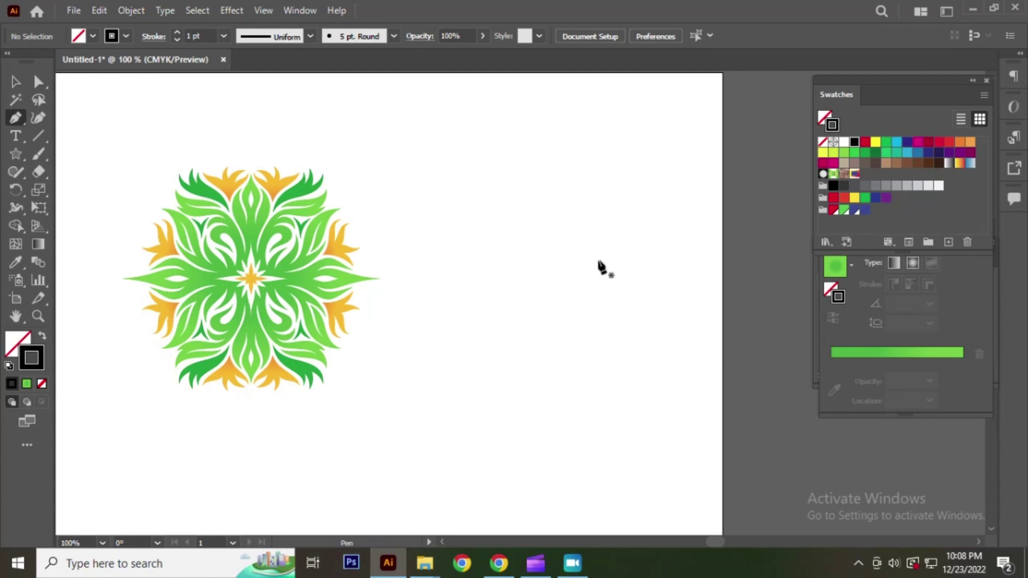
left_click(558, 136)
left_click(441, 314)
left_click_drag(441, 348, 472, 459)
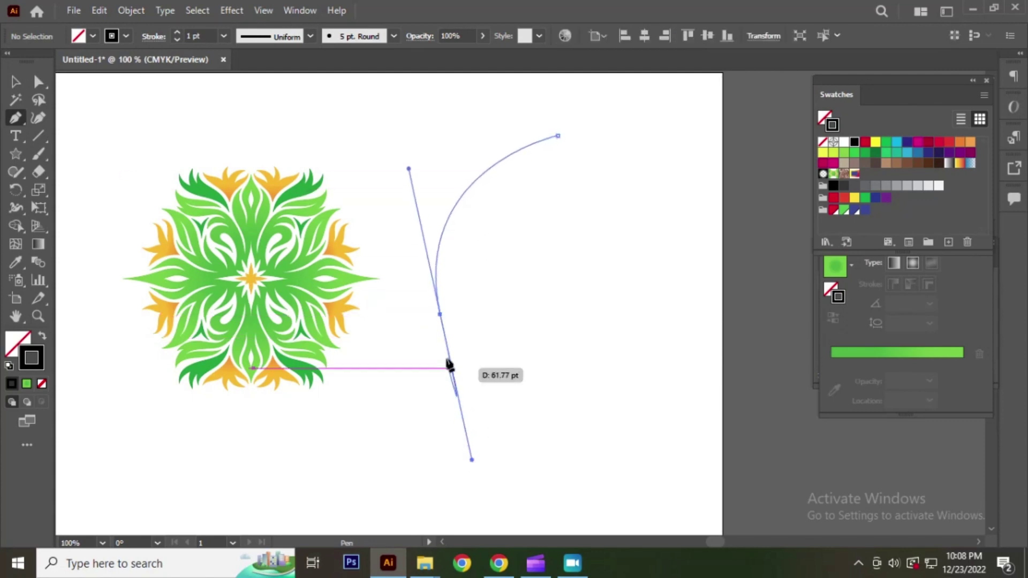
left_click(440, 315)
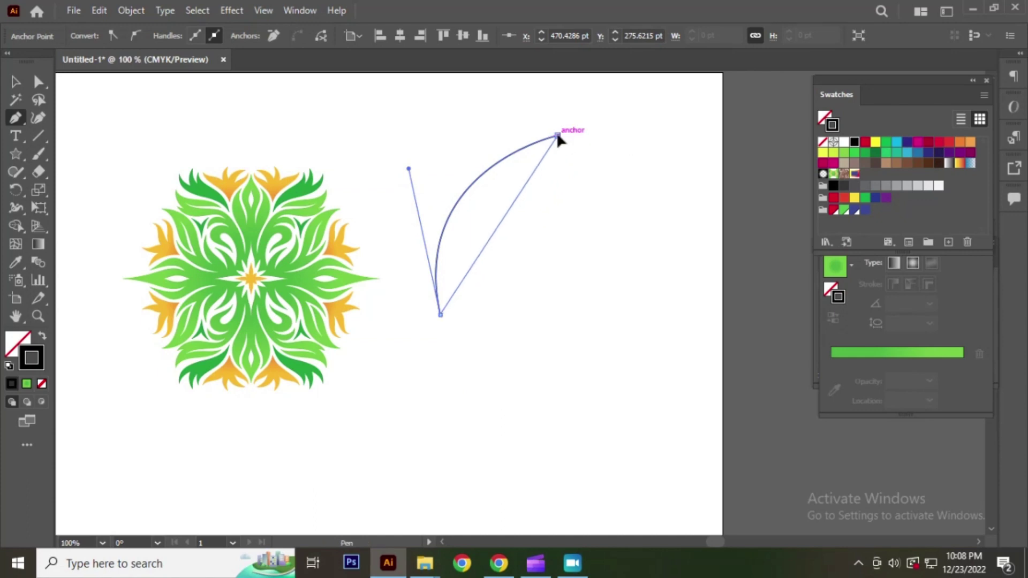
mouse_move(558, 136)
left_mouse_down()
mouse_move(567, 147)
mouse_move(542, 123)
left_mouse_up()
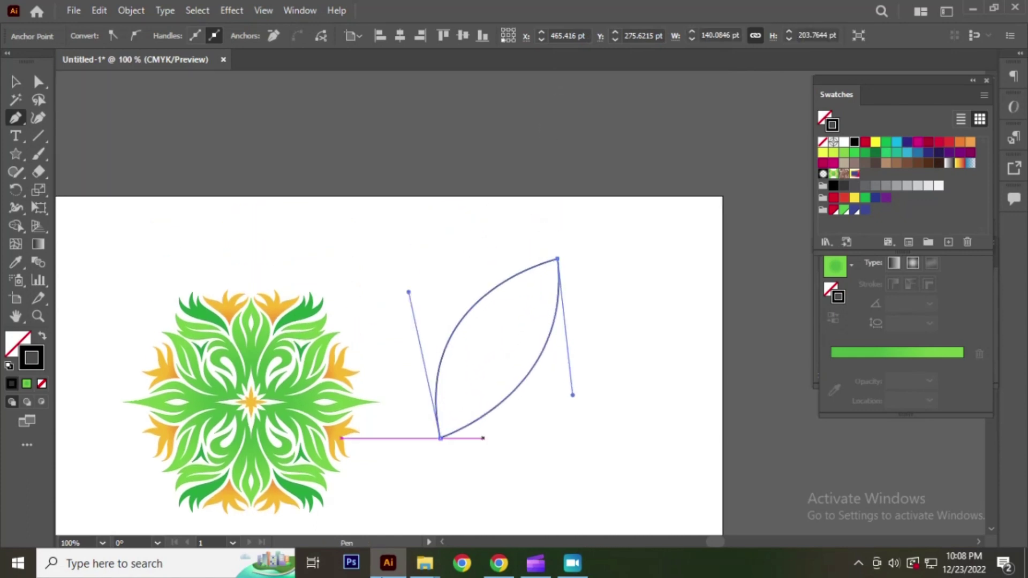
Move the leaf down and to the right of the flower.
scroll(444, 274, "down", 2)
scroll(464, 314, "up", 2)
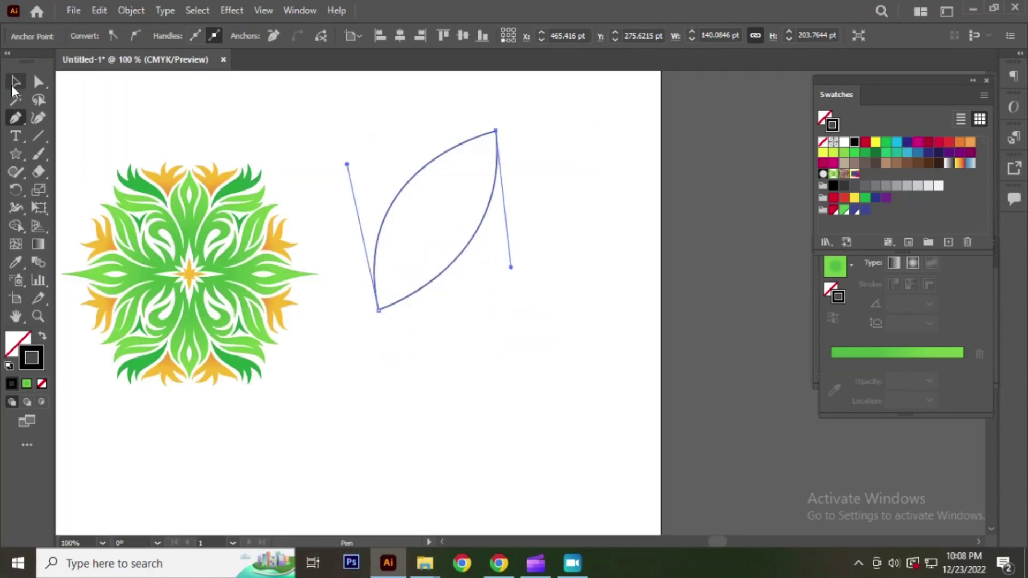
left_click(14, 84)
left_click(571, 208)
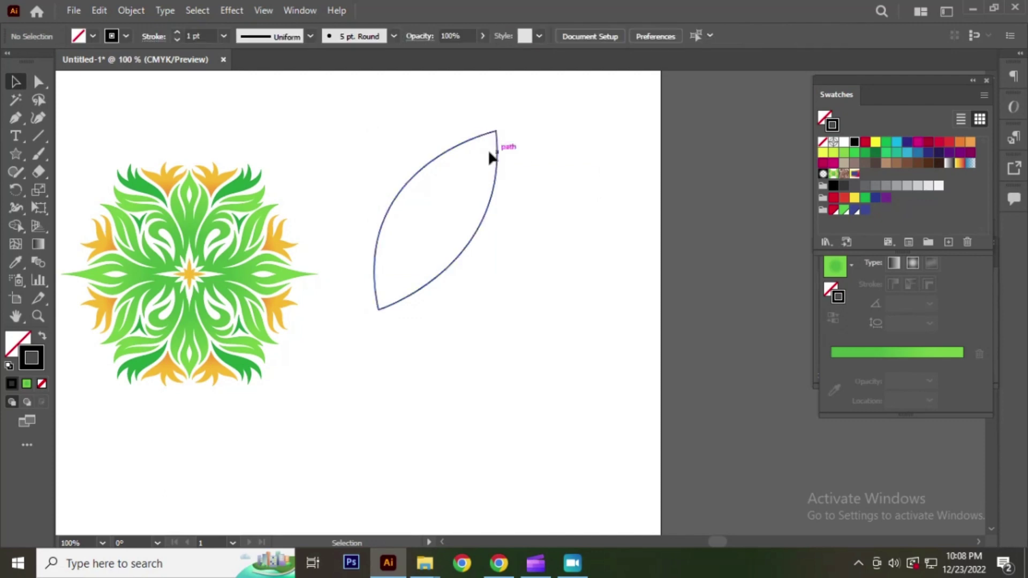
scroll(498, 152, "down", 2)
left_click_drag(478, 153, 502, 196)
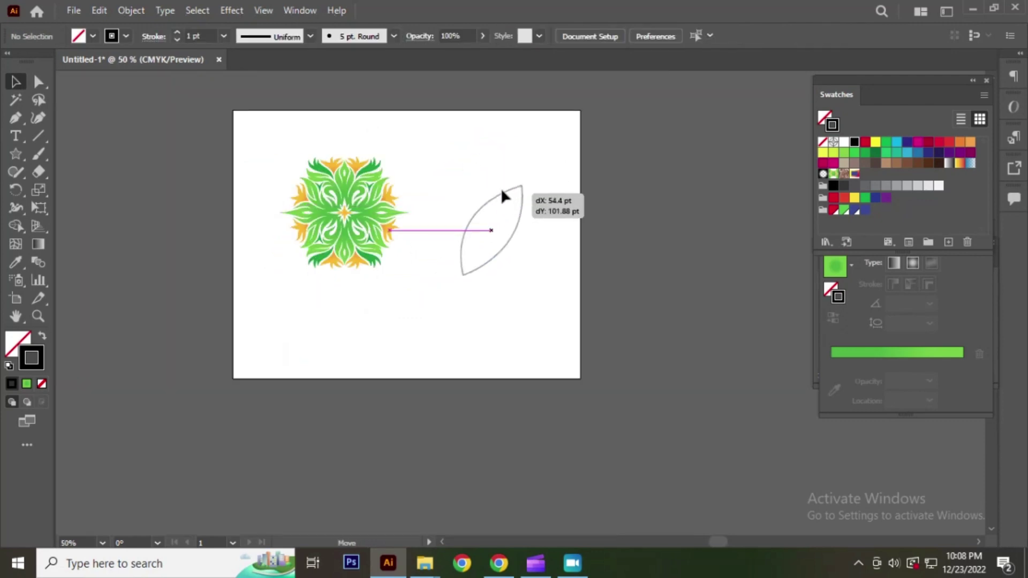
Scale the leaf down to a smaller size.
scroll(518, 268, "up", 2)
scroll(518, 262, "down", 1)
scroll(505, 197, "up", 1)
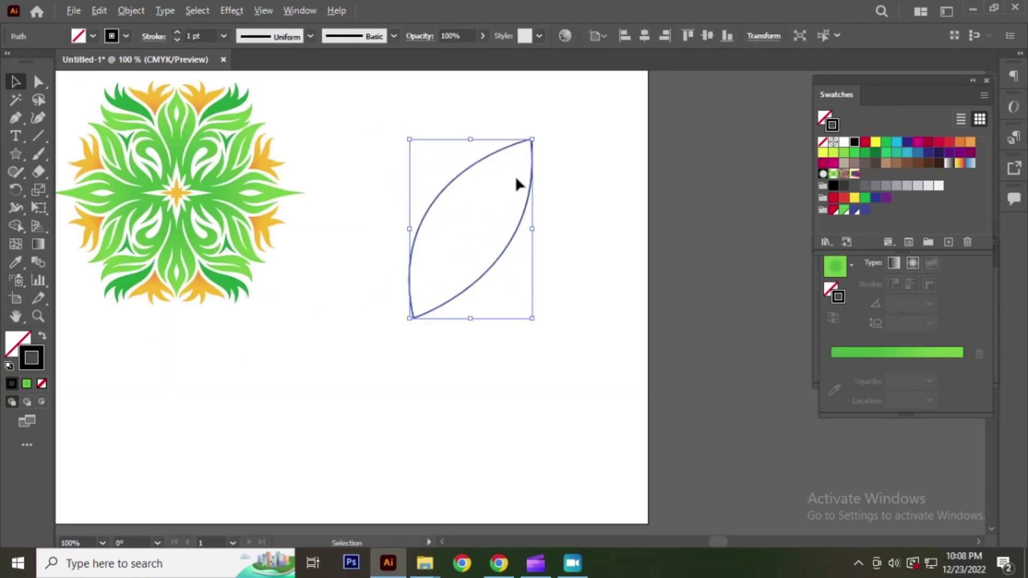
left_click_drag(532, 140, 530, 178)
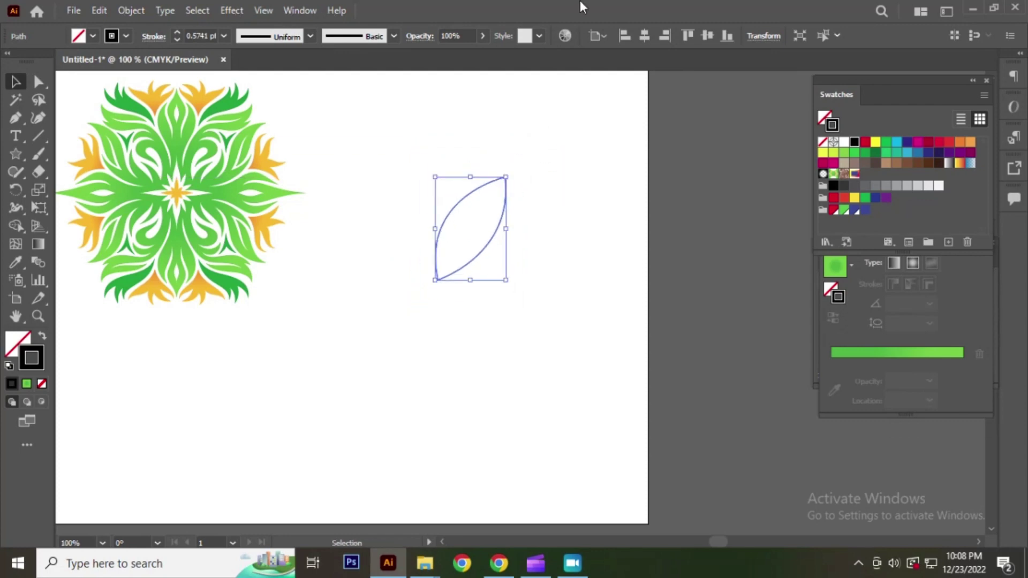
scroll(488, 230, "up", 2)
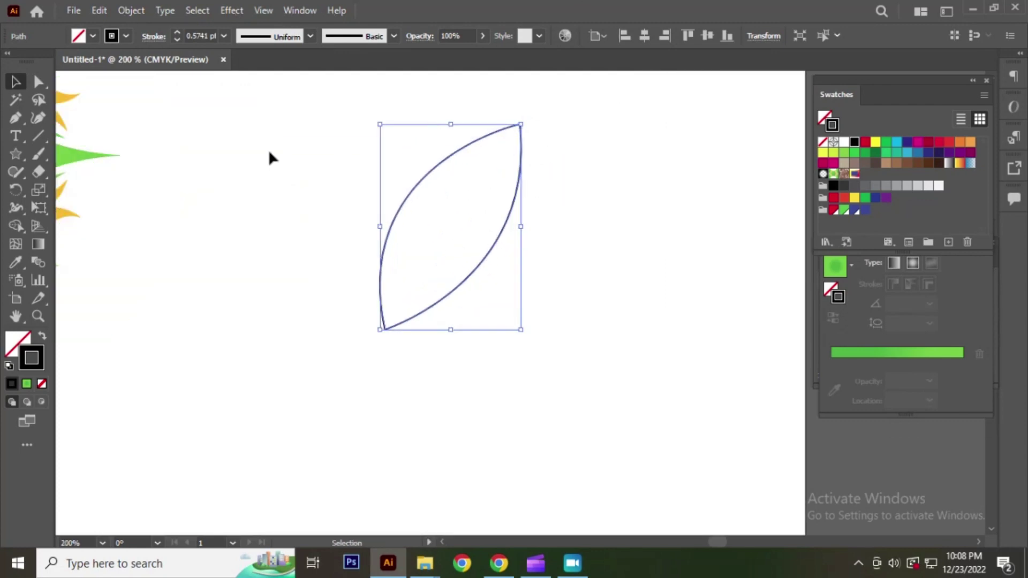
key("r")
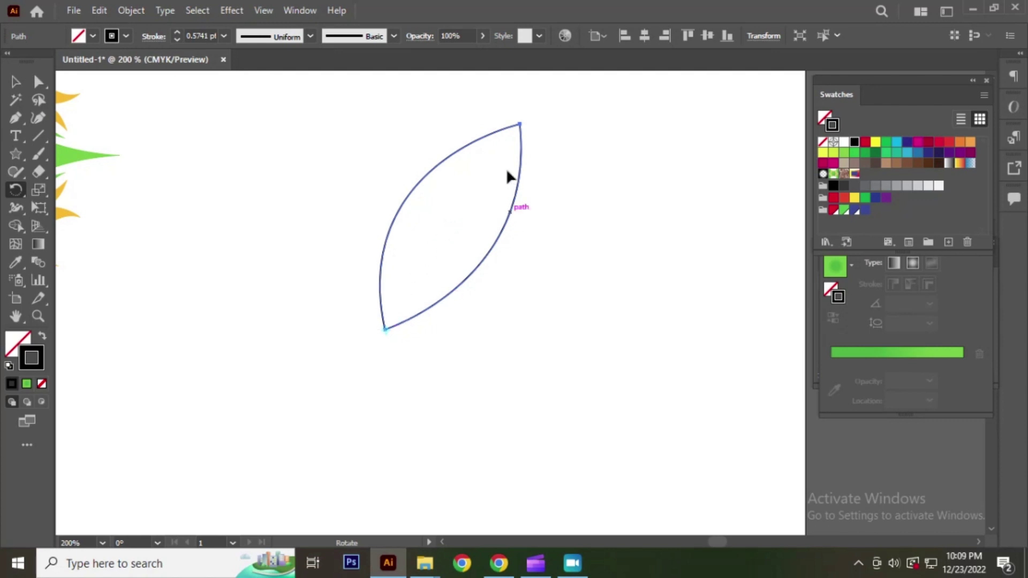
Rotate a copy of the leaf around its bottom point, repeating with Ctrl+D to form the flower.
left_click_drag(506, 168, 543, 276)
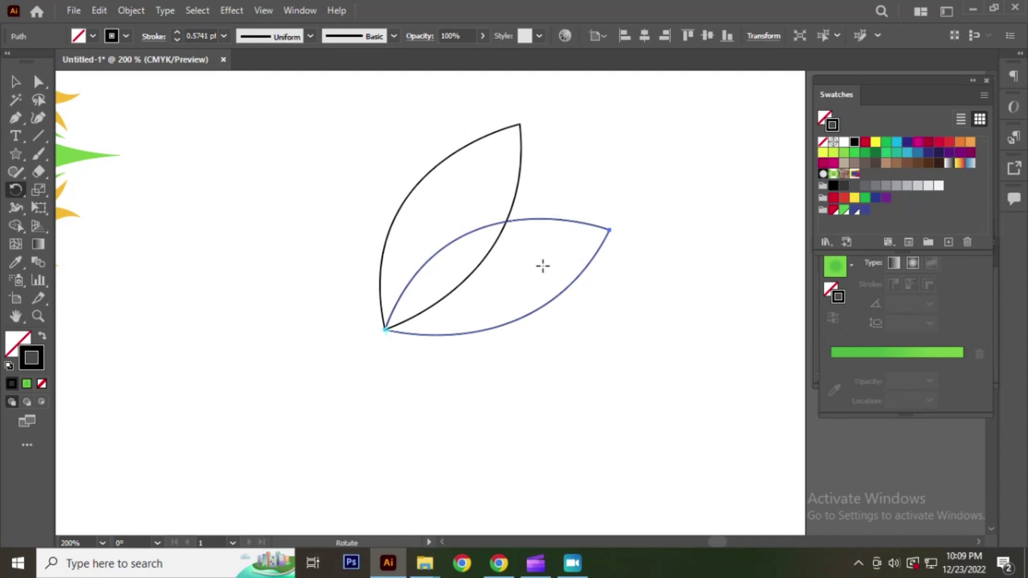
key("v")
key("ctrl+d")
key("ctrl+d")
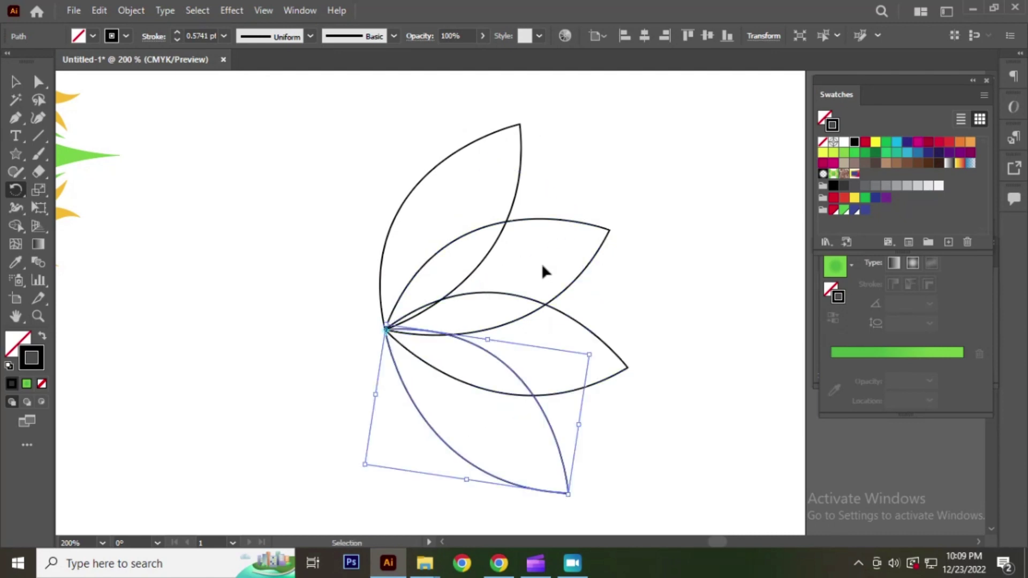
key("ctrl+d")
key("ctrl+d")
key("ctrl+d")
key("ctrl+d")
key("ctrl+d")
key("ctrl+d")
key("ctrl+d")
key("r")
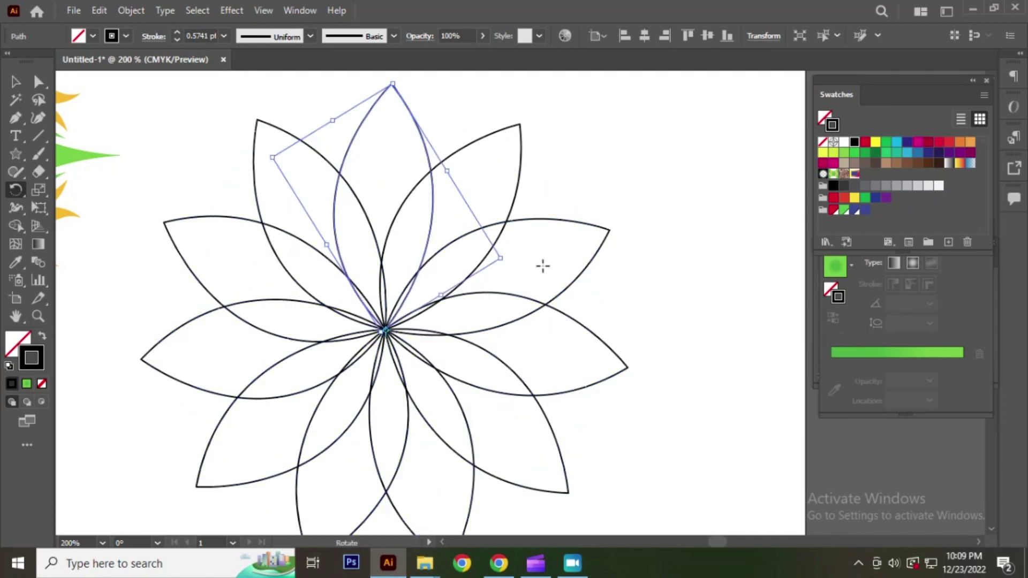
scroll(555, 263, "down", 3)
Marquee-select all the flower's petals and move it up and slightly right beside the mandala.
key("v")
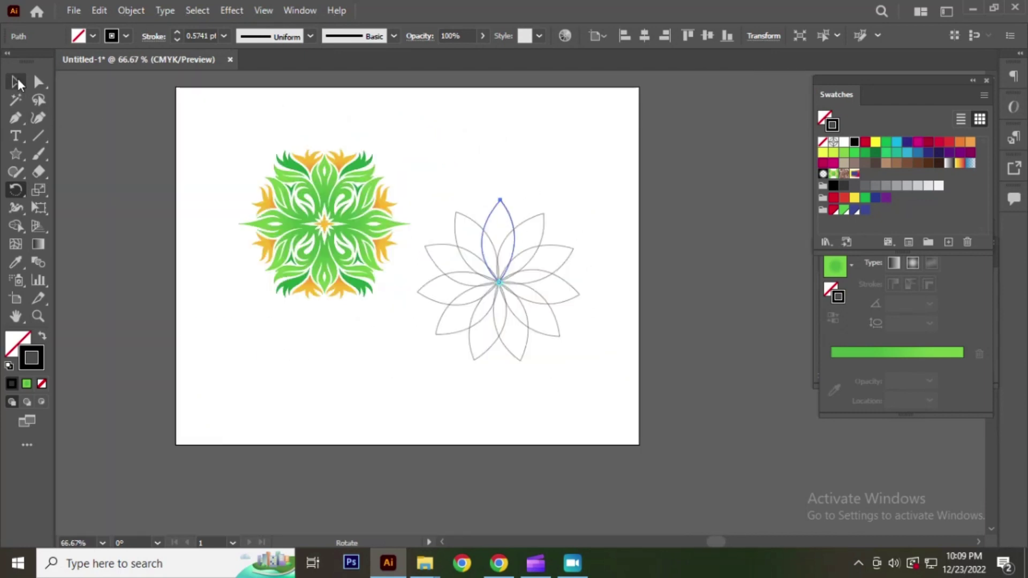
left_click(435, 172)
left_click_drag(435, 176, 603, 401)
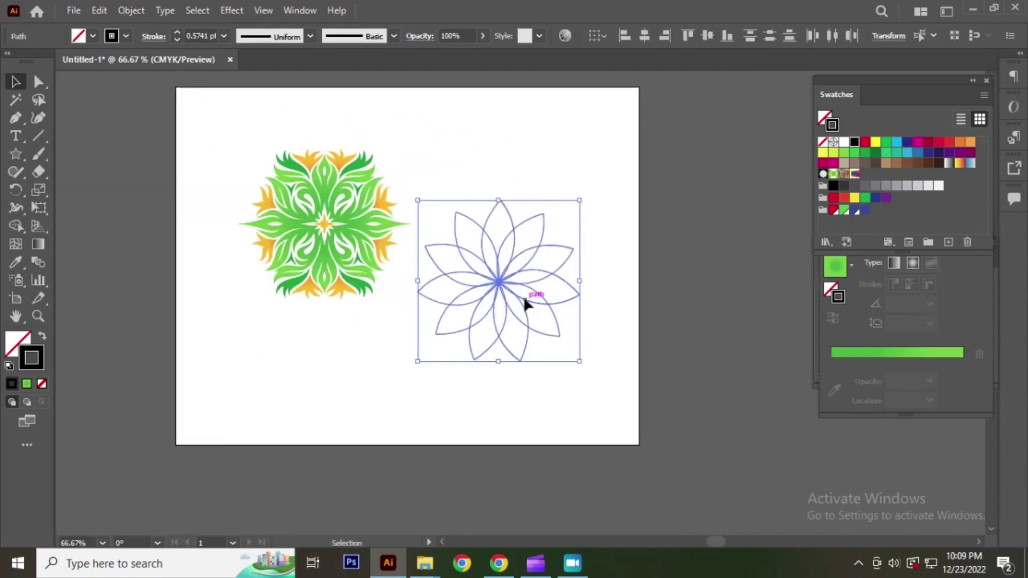
left_click_drag(527, 299, 546, 225)
scroll(488, 179, "up", 2)
left_click(342, 136)
scroll(490, 229, "down", 2)
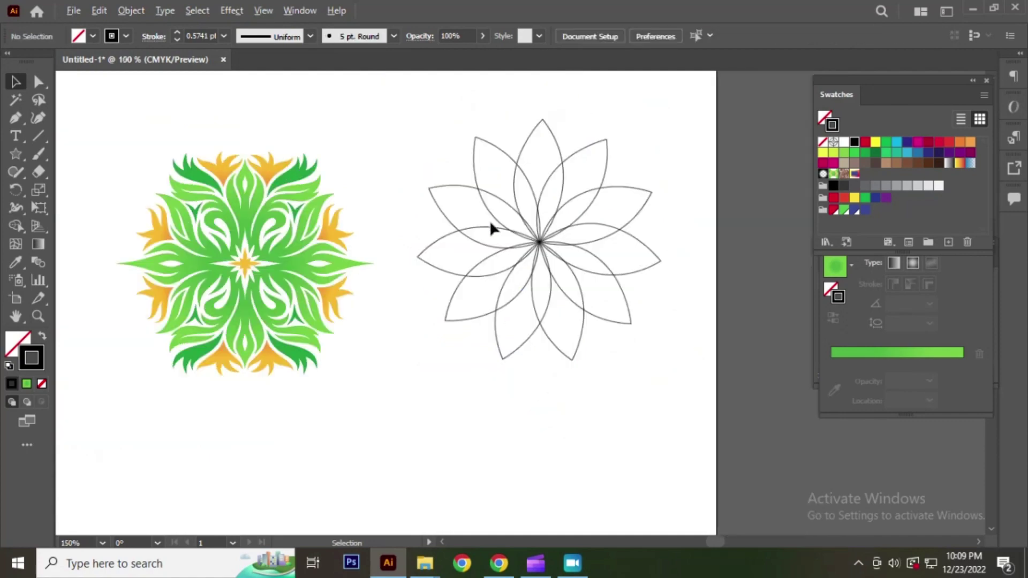
scroll(344, 184, "up", 2)
scroll(284, 102, "down", 2)
scroll(431, 217, "up", 2)
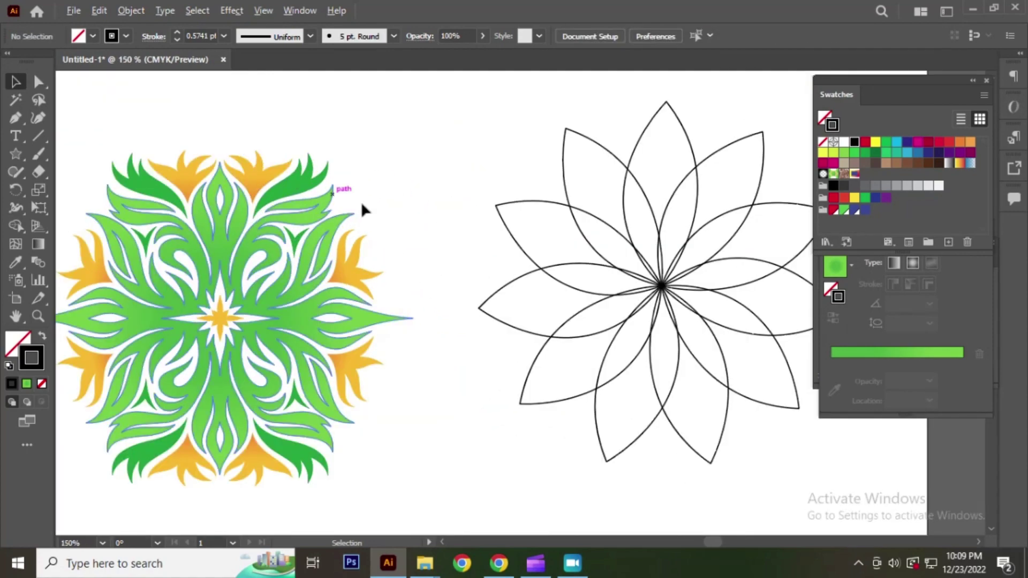
scroll(385, 207, "down", 2)
scroll(447, 224, "up", 2)
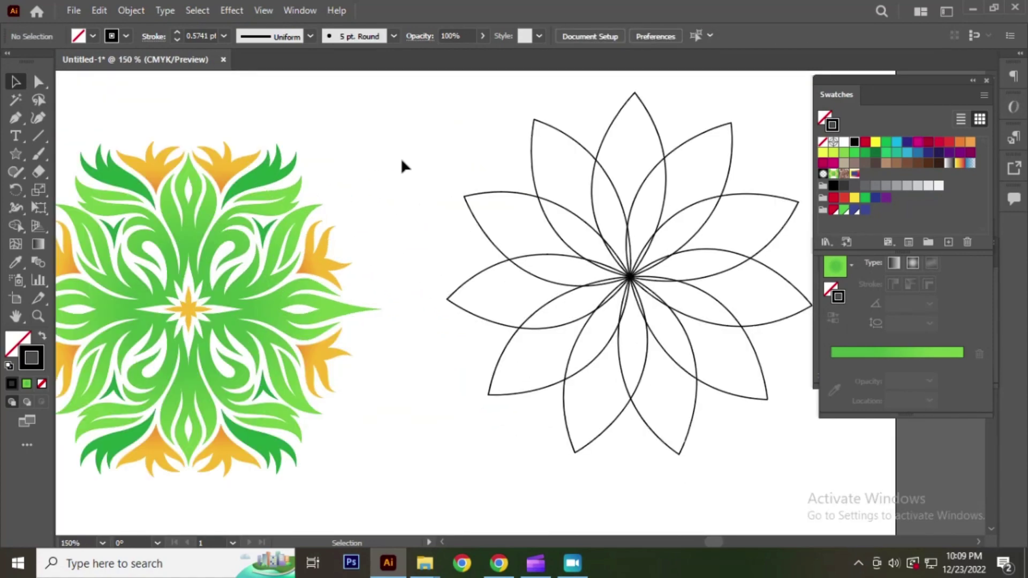
Eyedrop the mandala's green gradient onto the upper-left petal.
left_click(535, 120)
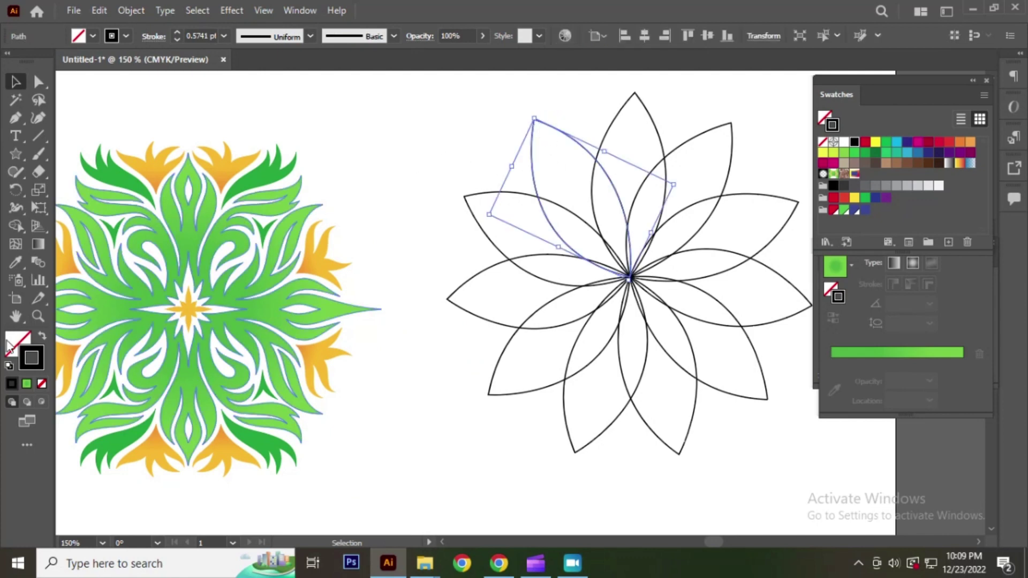
key("F6")
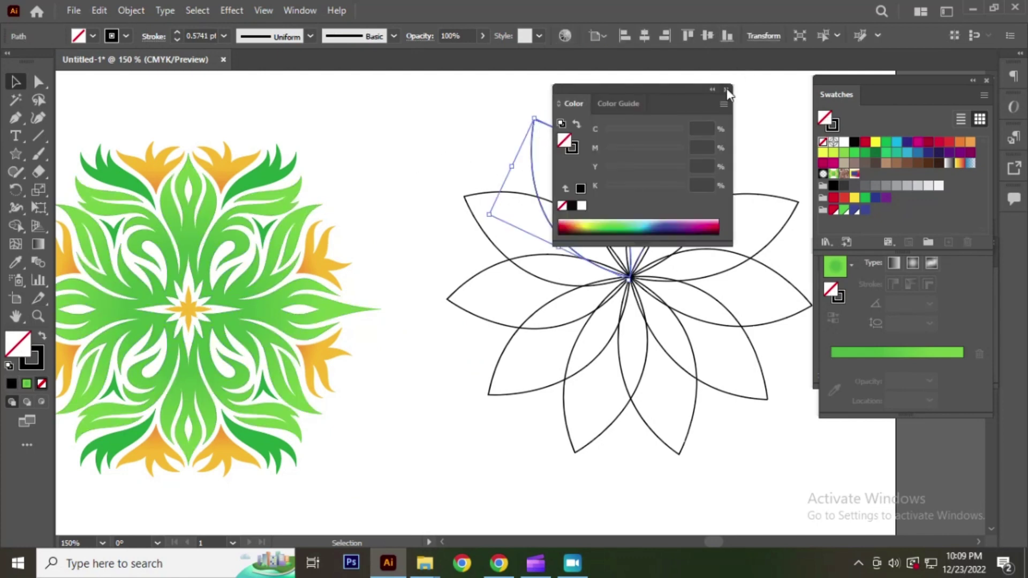
left_click(727, 90)
left_click(15, 263)
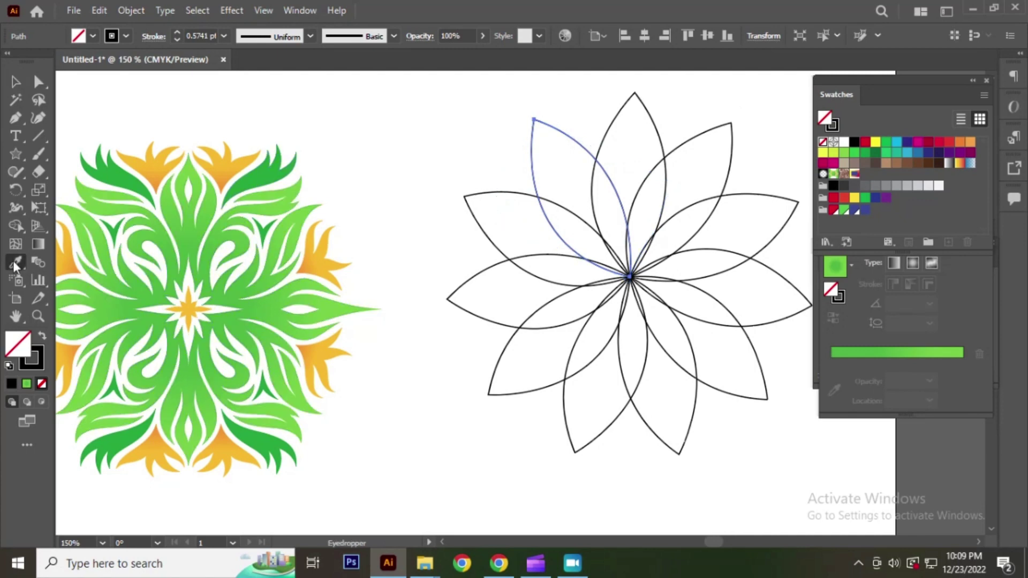
left_click(222, 247)
key("v")
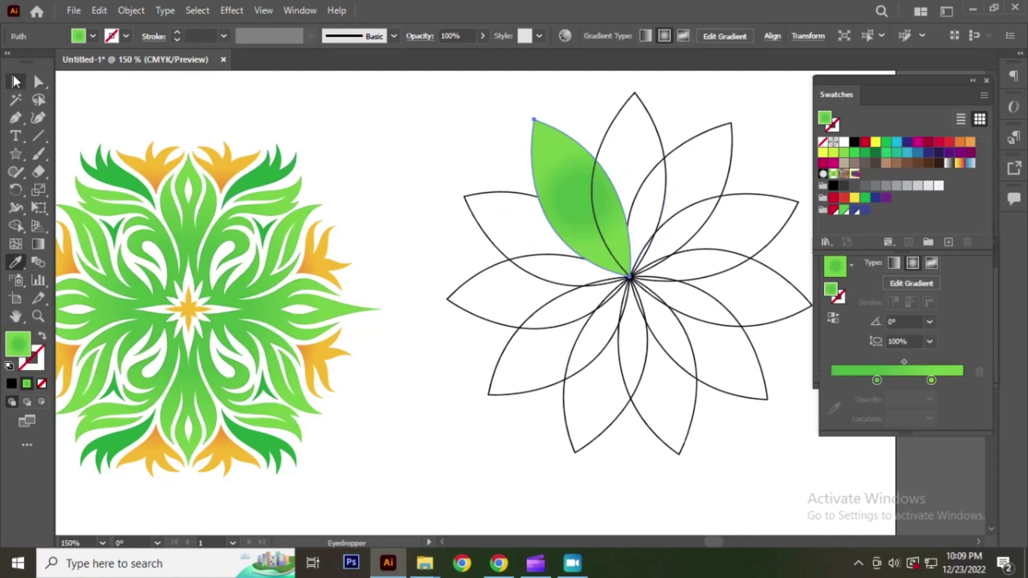
left_click(387, 145)
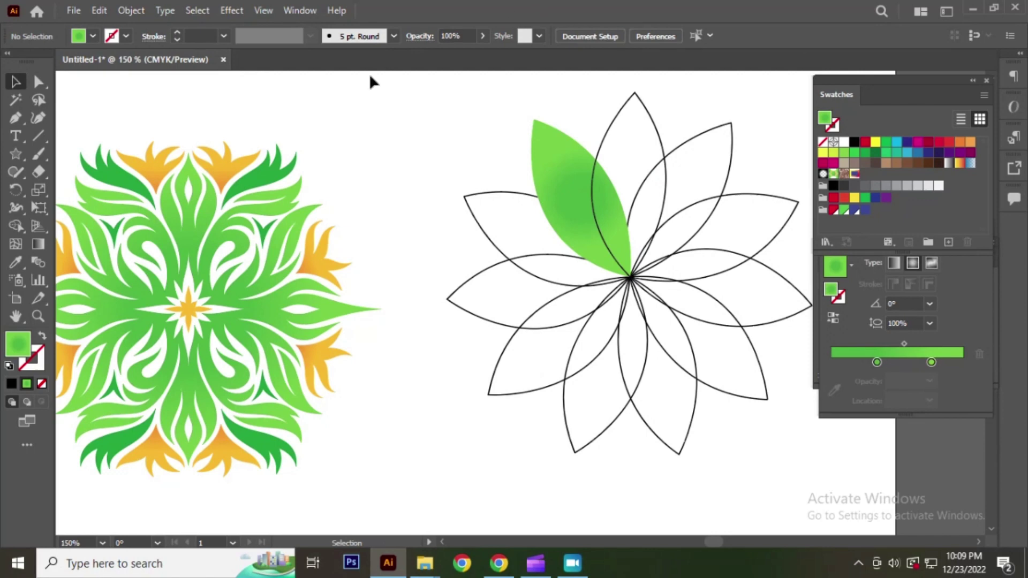
Give the top petal the mandala's orange gradient with the Eyedropper.
left_click(618, 110)
left_click(15, 262)
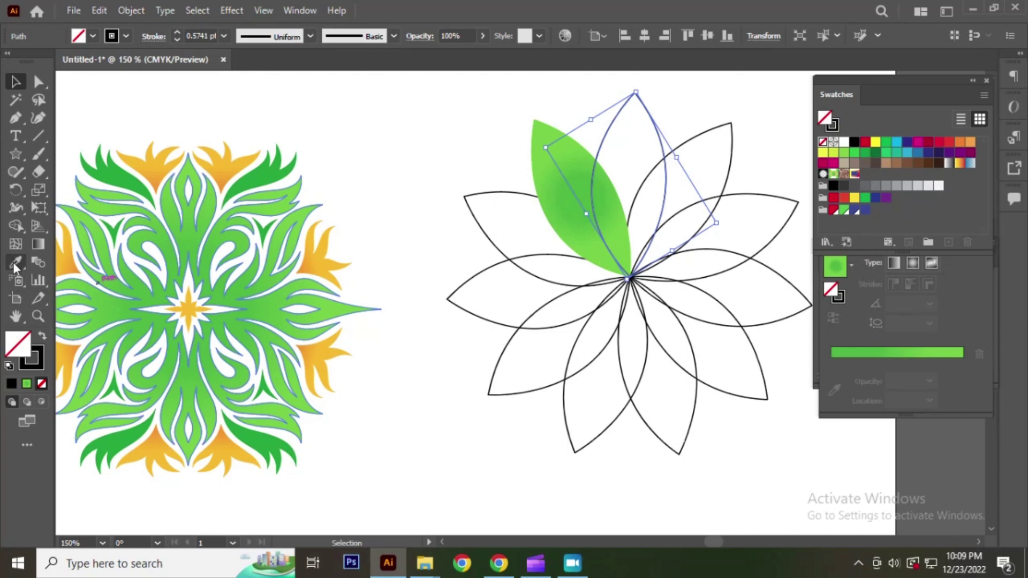
left_click(225, 159)
left_click(15, 81)
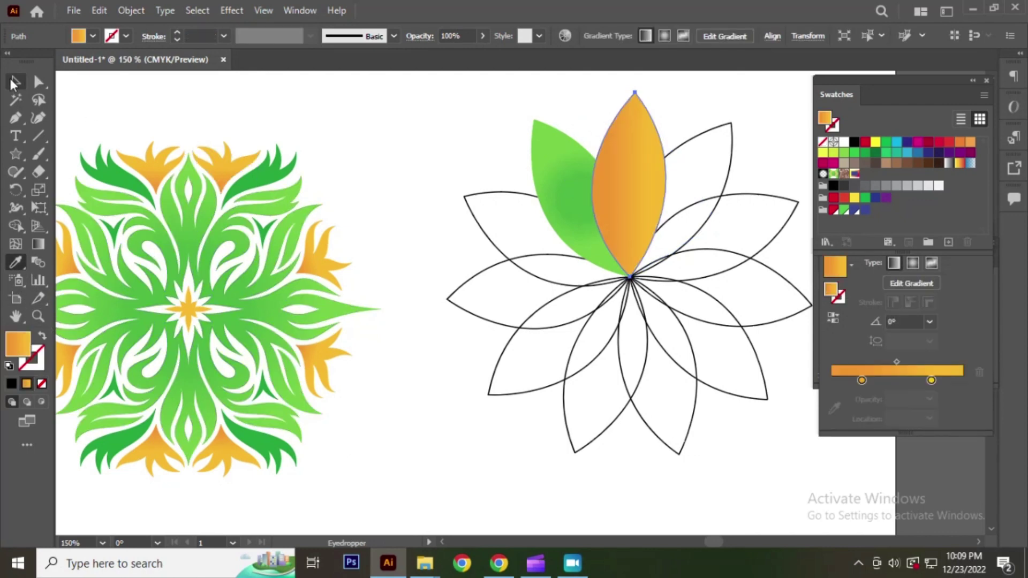
left_click(417, 132)
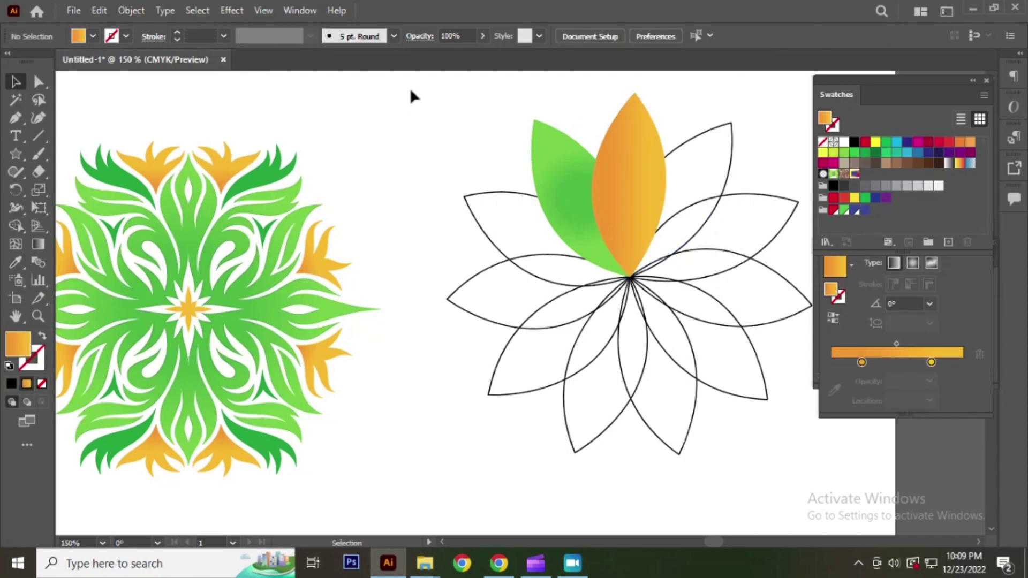
Fill the top-right petal with the mandala's dark green.
left_click(718, 126)
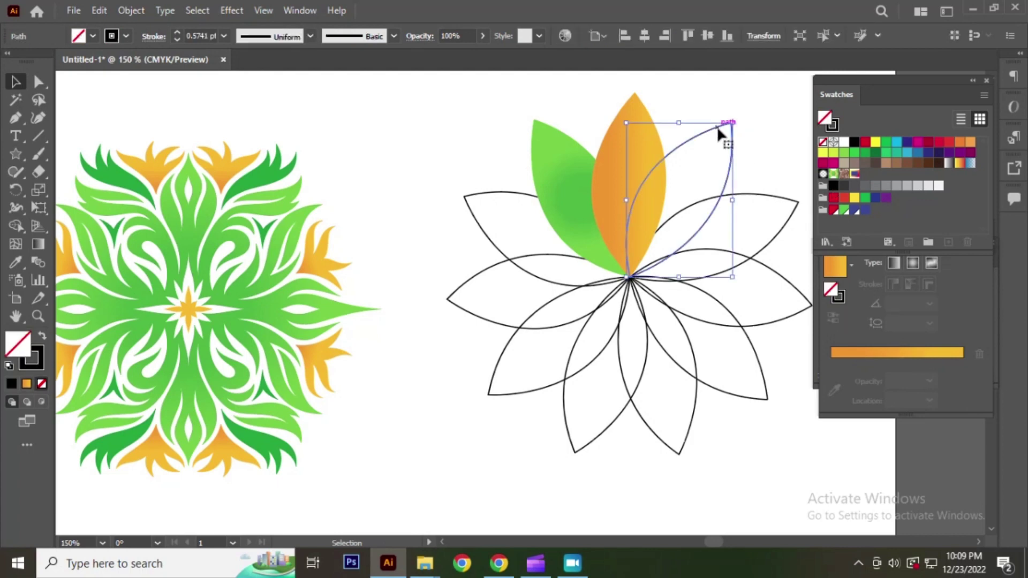
key("i")
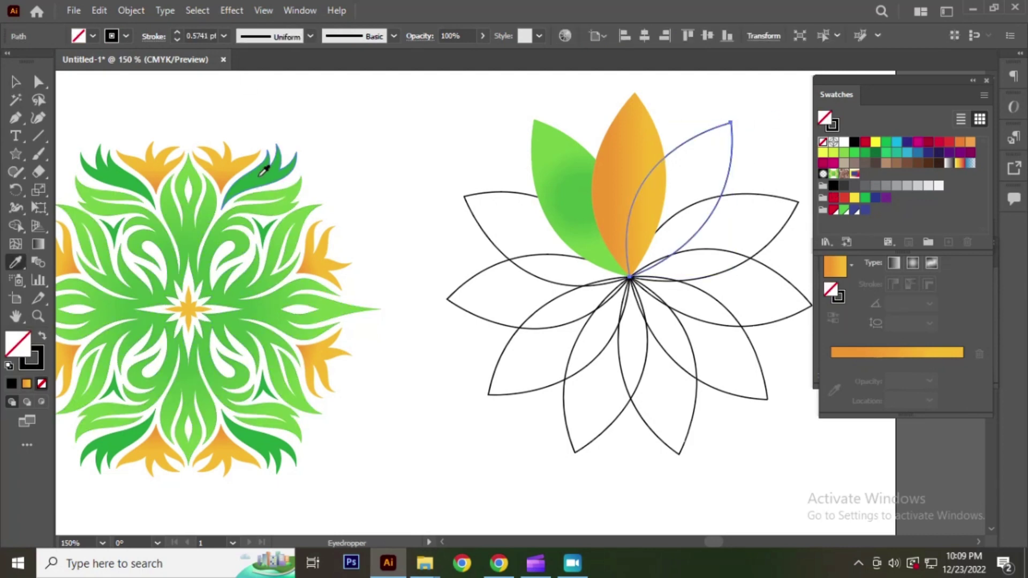
left_click(261, 171)
left_click(15, 82)
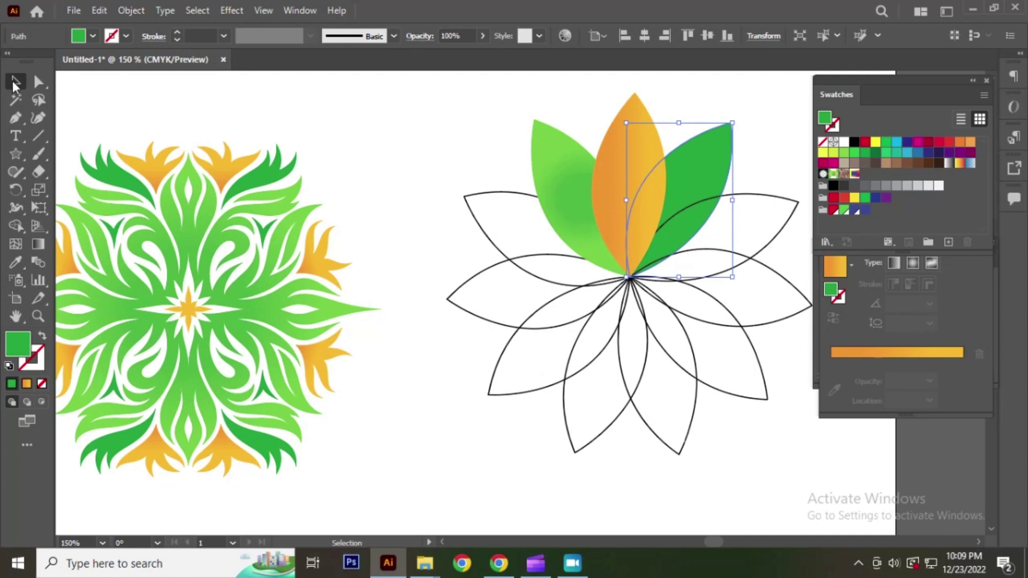
left_click(346, 133)
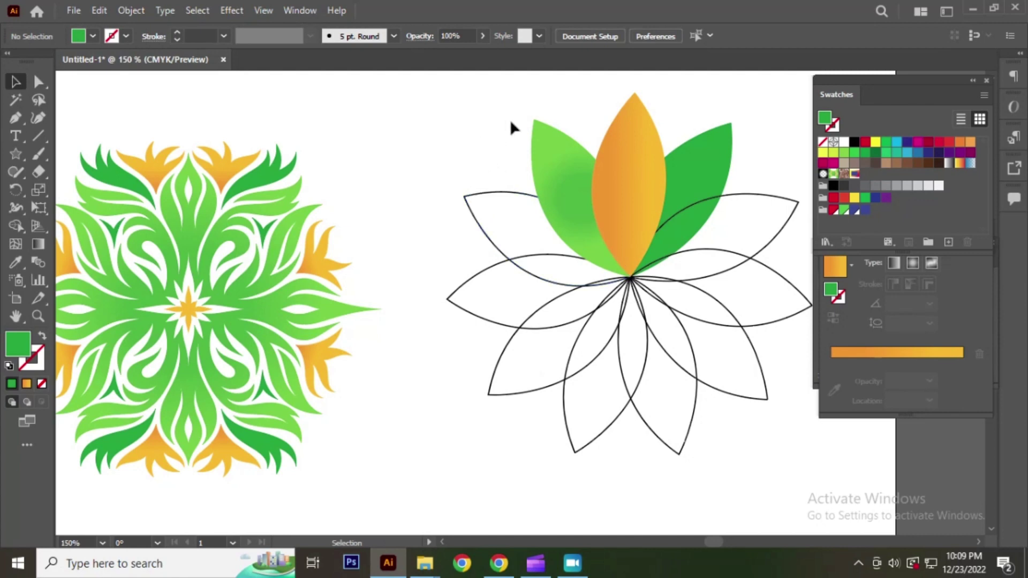
Give both the upper-left and right petals the mandala's solid dark green.
left_click_drag(547, 138, 549, 139)
left_click_drag(702, 104, 747, 140)
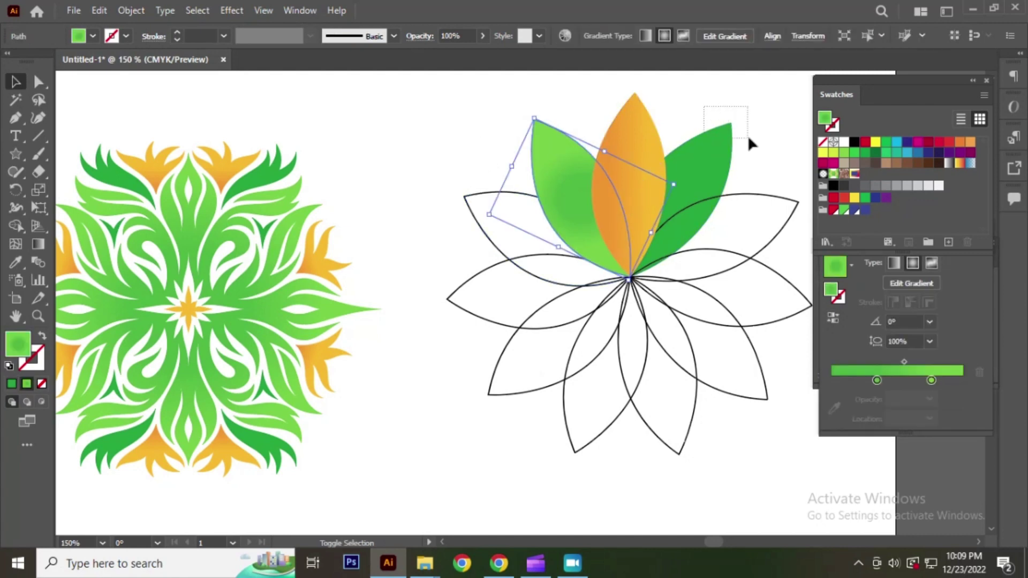
left_click(16, 262)
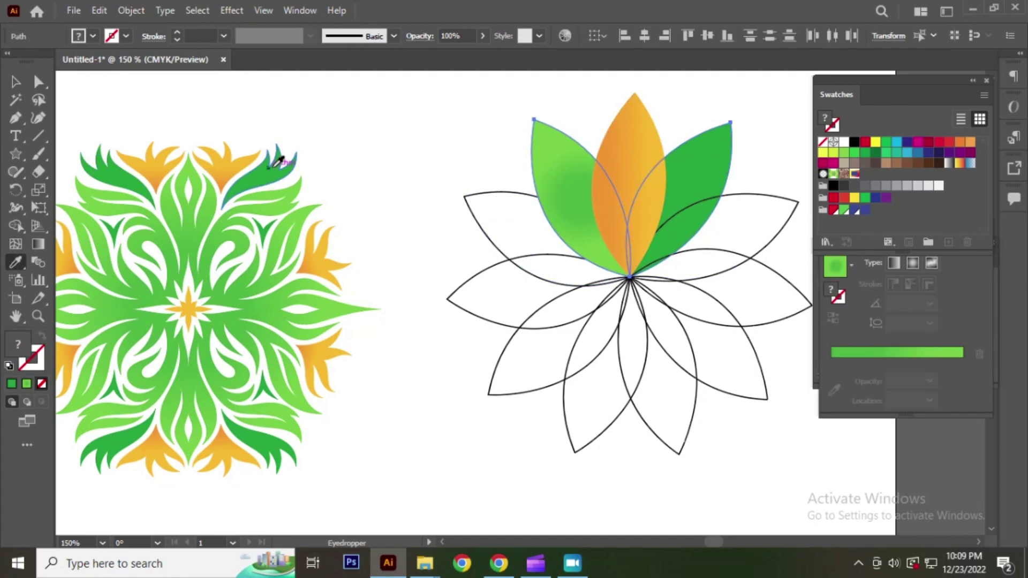
left_click(122, 176)
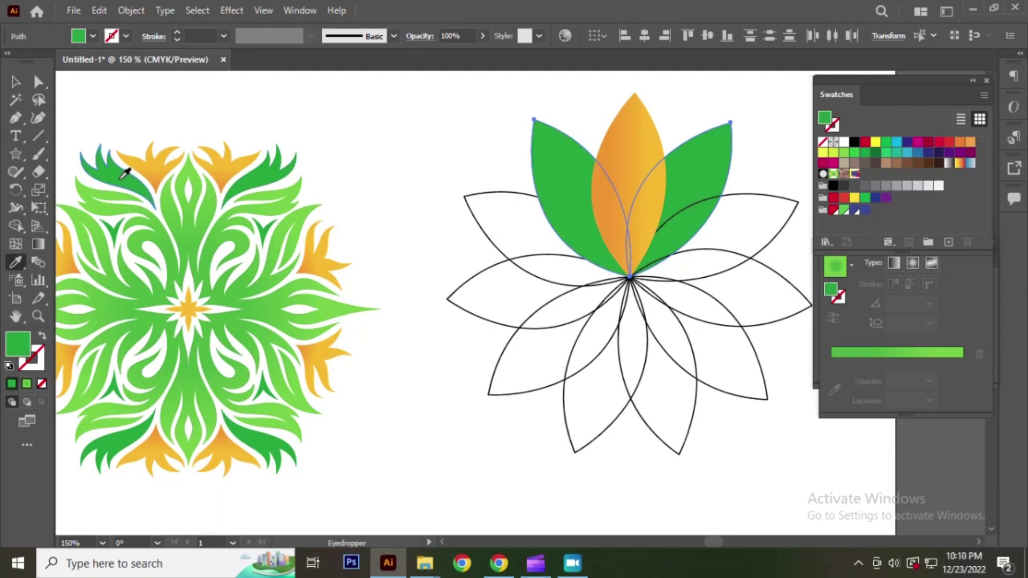
left_click(16, 76)
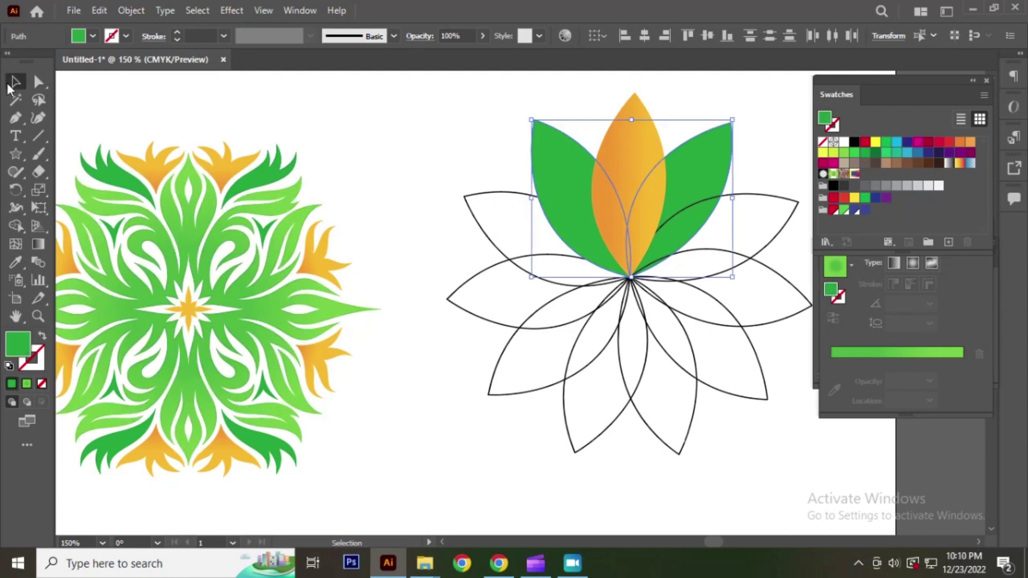
Fill the four diagonal outline petals with the mandala's green gradient.
left_click_drag(461, 186, 486, 216)
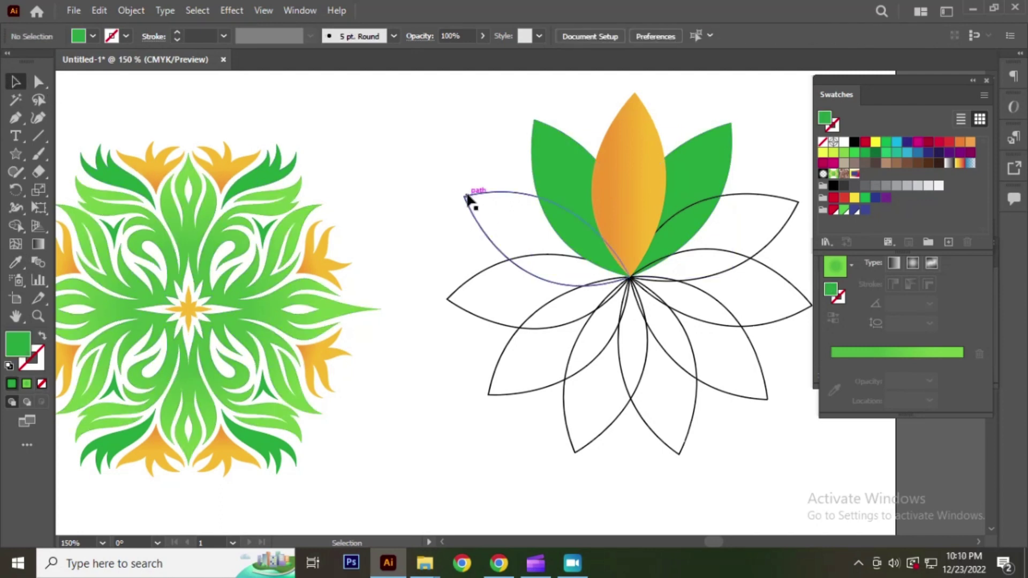
left_click(792, 220, "shift")
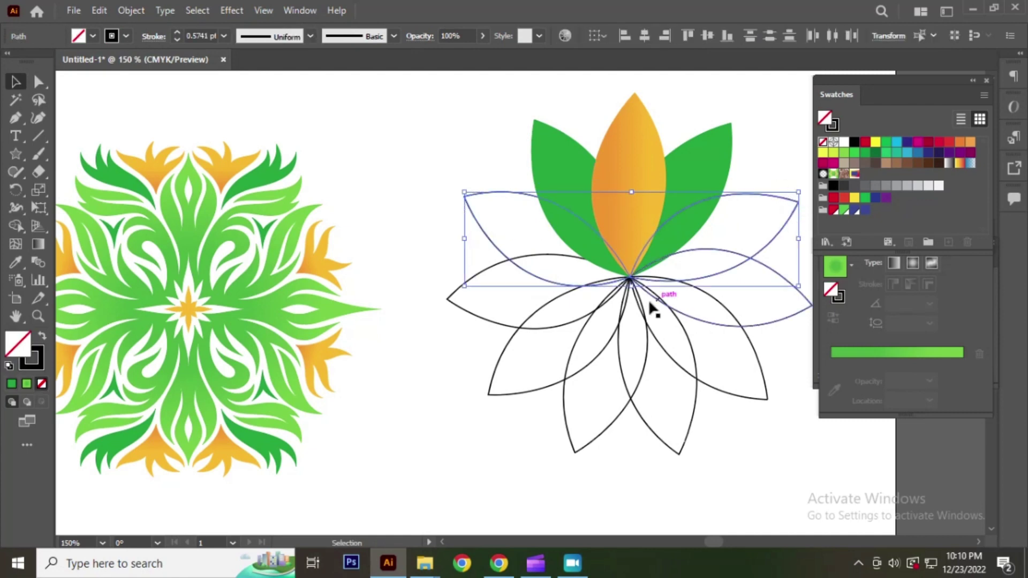
left_click_drag(471, 362, 506, 396)
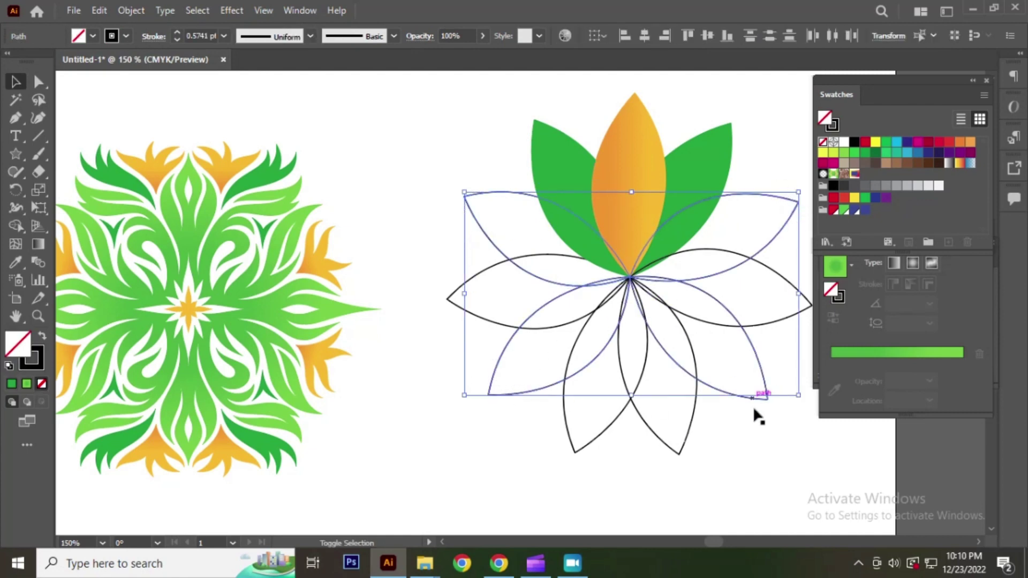
left_click(747, 375, "shift")
left_click(15, 262)
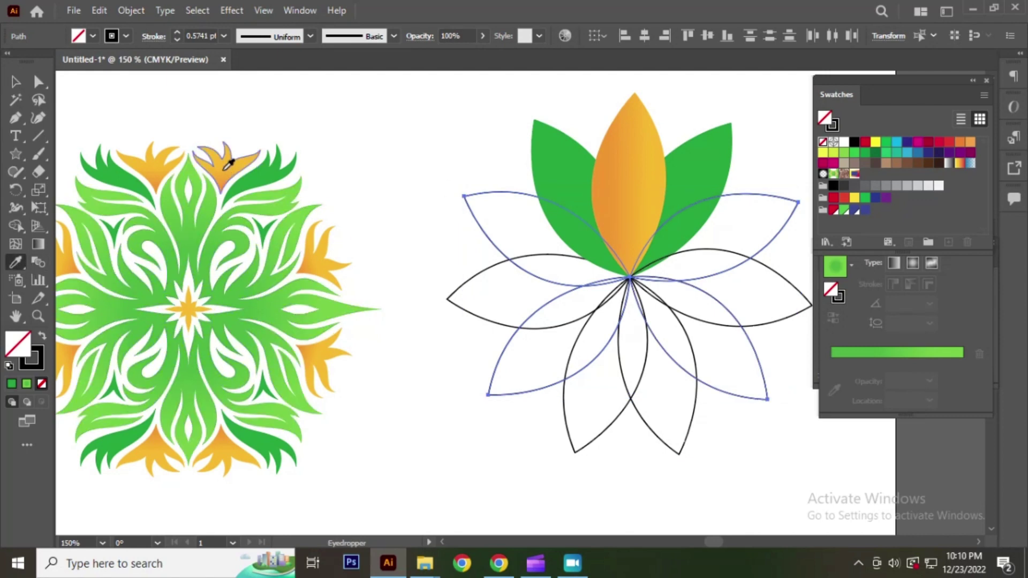
left_click(101, 205)
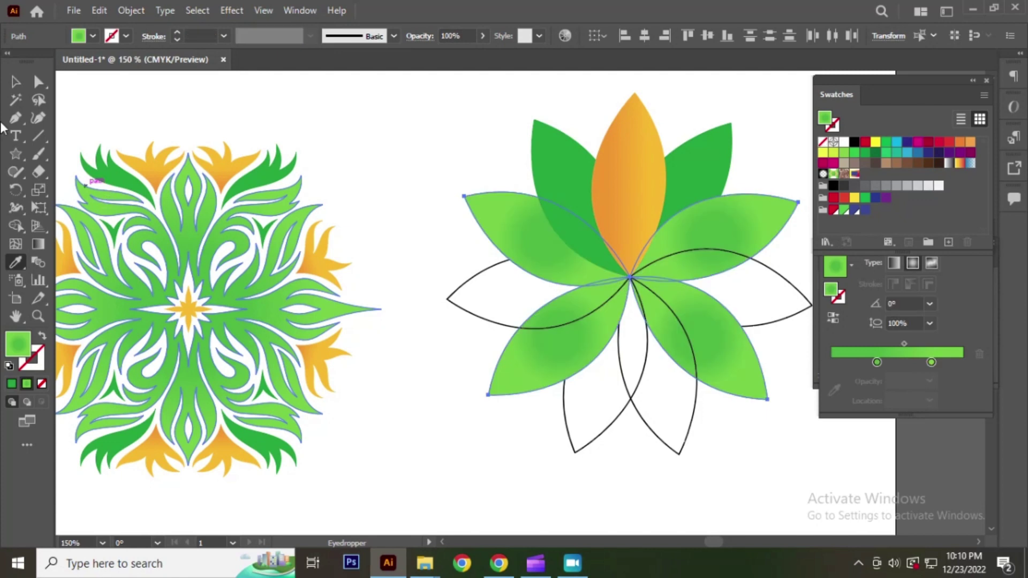
left_click(15, 82)
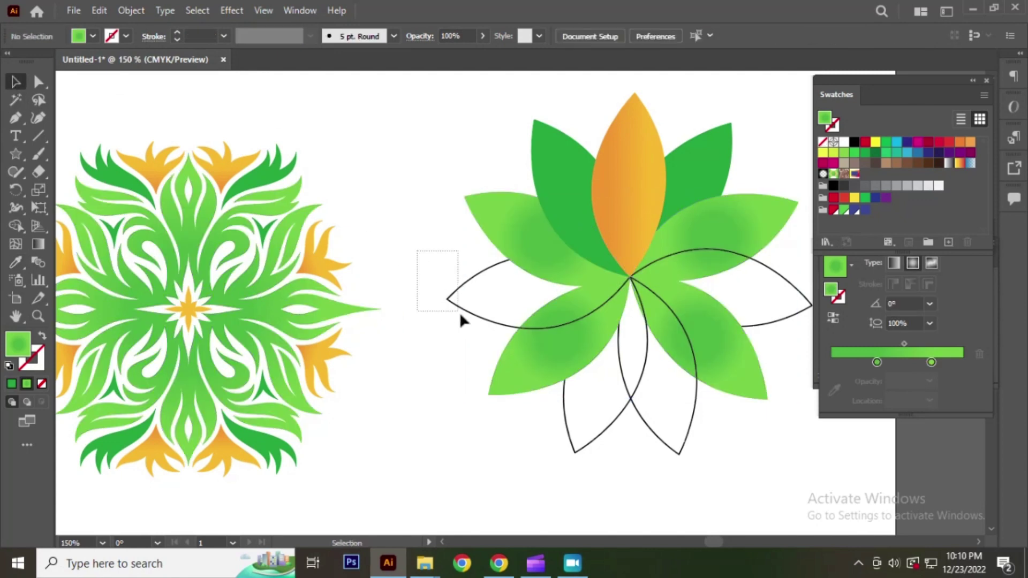
Fill the left and right side petals with the mandala's orange gradient.
left_click_drag(418, 257, 465, 320)
left_click(782, 277, "shift")
left_click(782, 277, "shift")
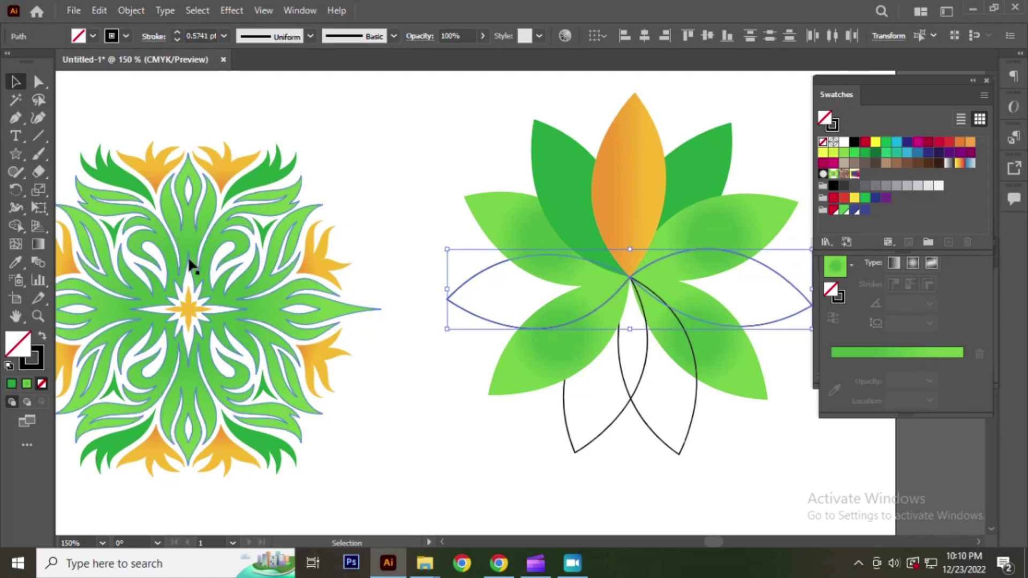
left_click(16, 261)
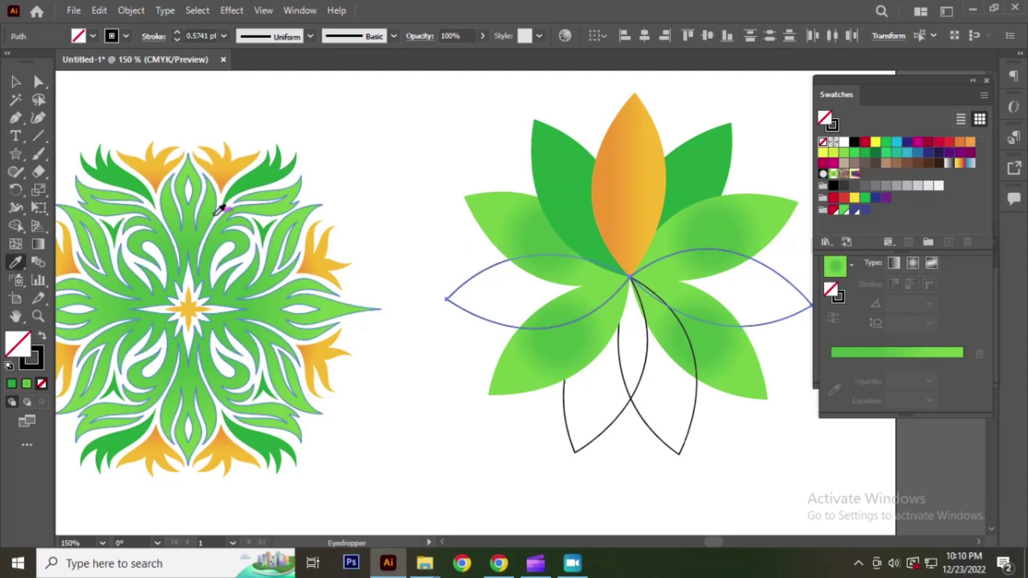
left_click(220, 164)
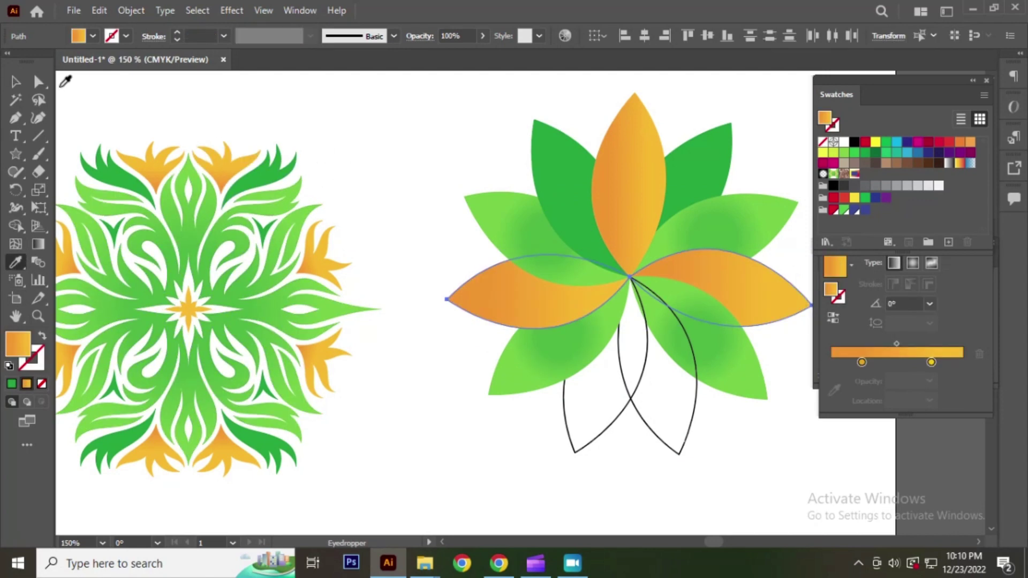
left_click(16, 83)
left_click(455, 177)
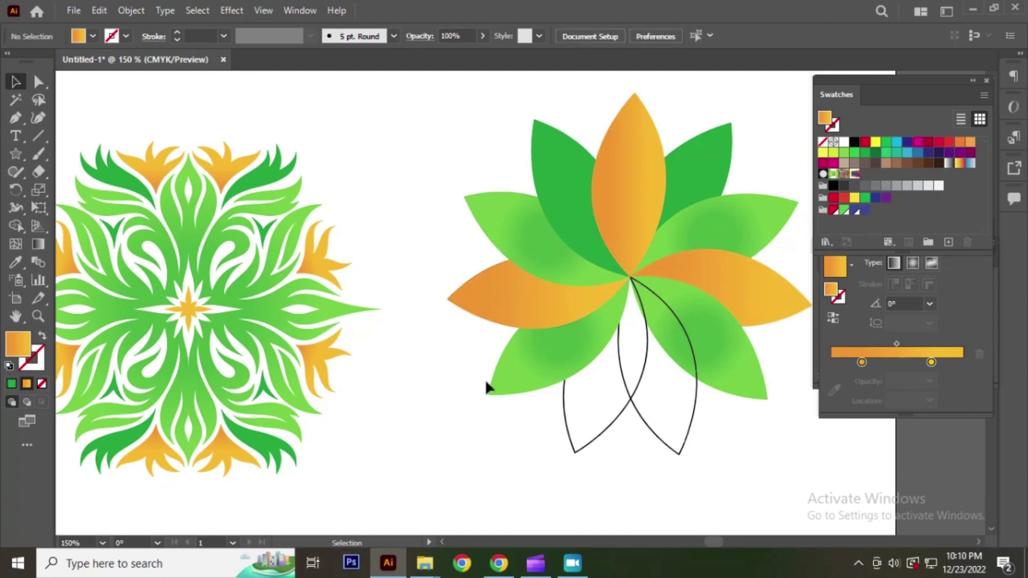
Fill both bottom petals with the mandala's dark green, then undo it.
left_click(568, 434)
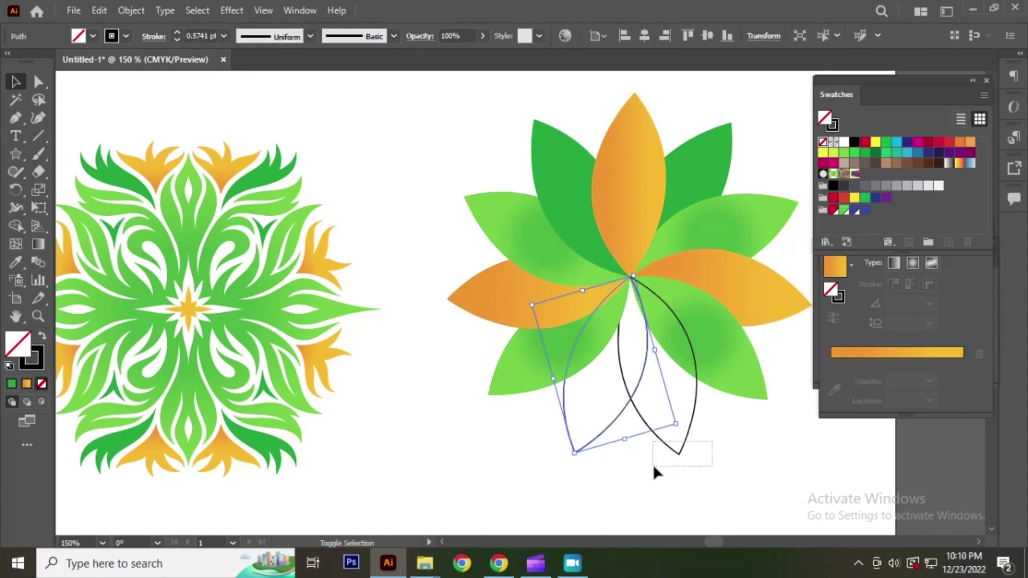
left_click_drag(654, 471, 652, 469)
left_click(16, 262)
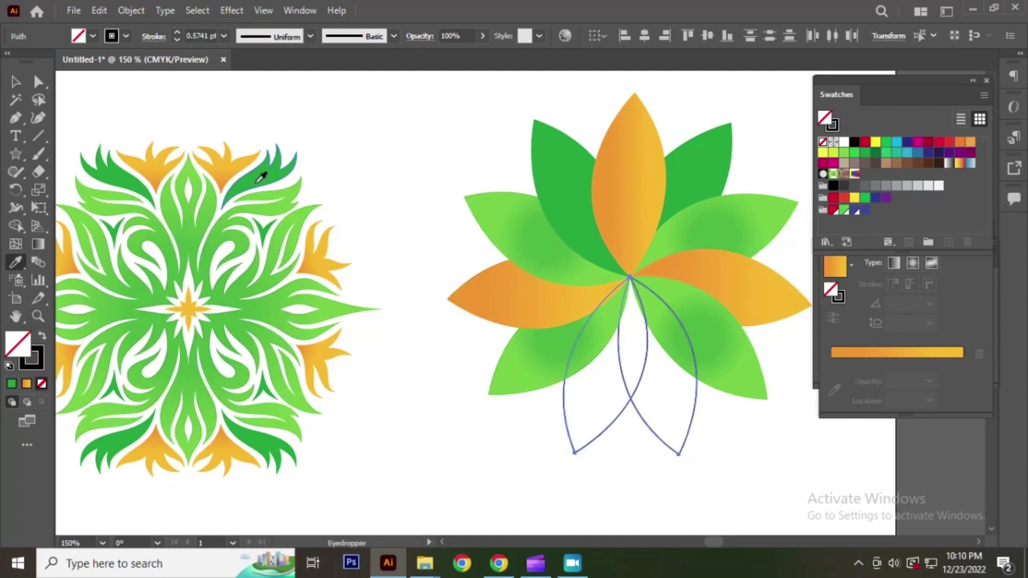
left_click(258, 182)
left_click(16, 81)
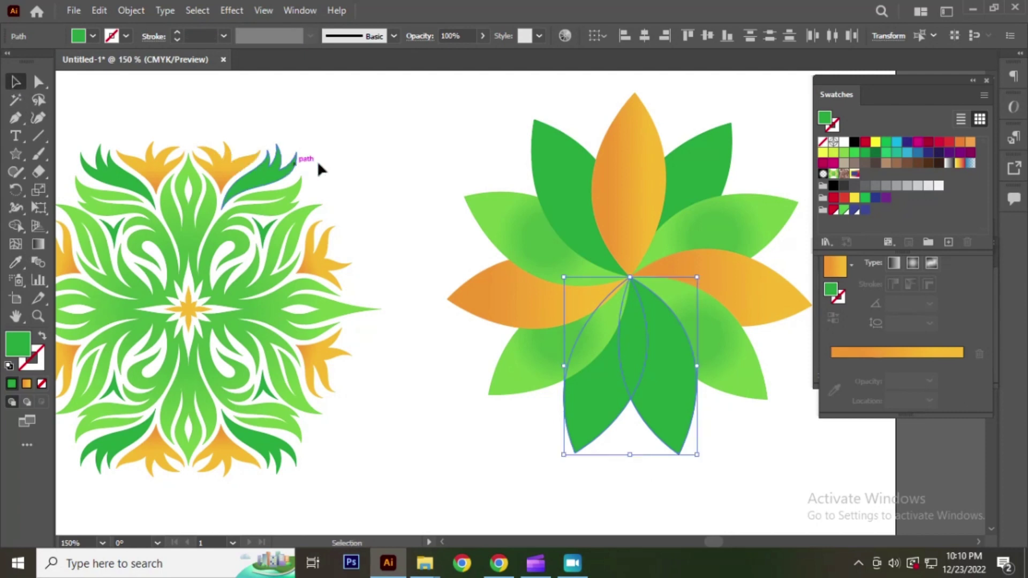
left_click(374, 144)
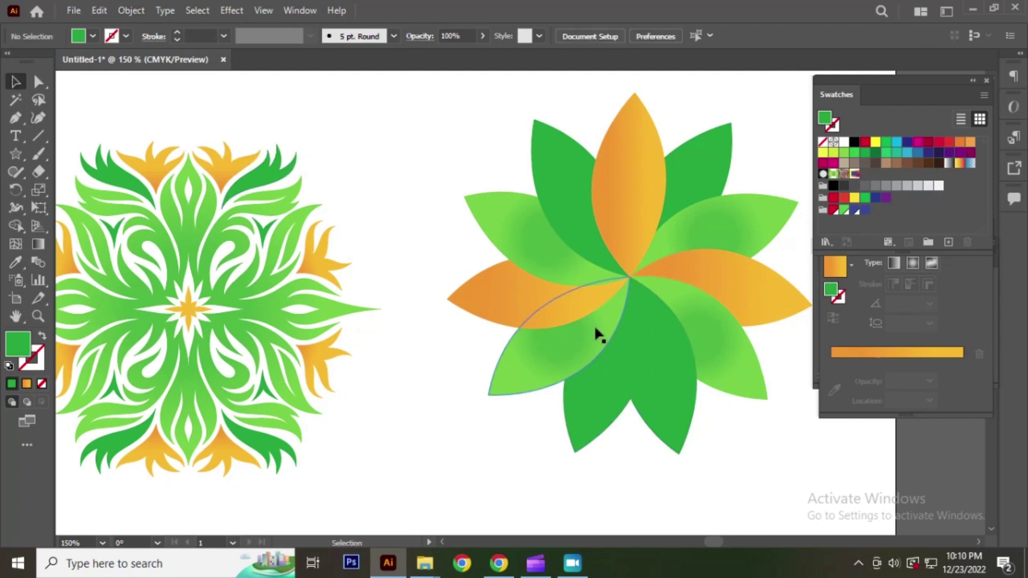
key("ctrl+z")
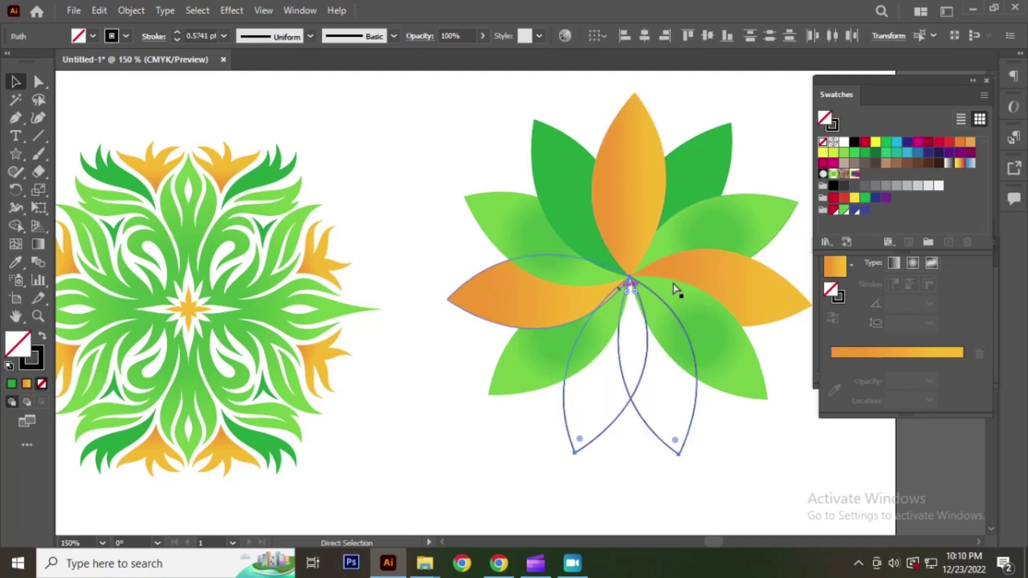
left_click(445, 159)
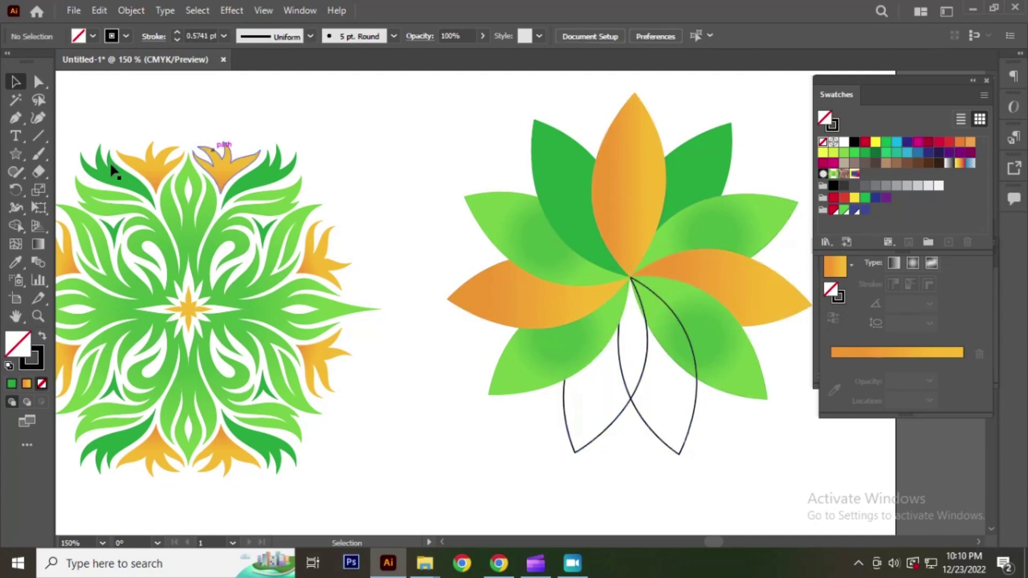
Copy the top petal's orange gradient onto the bottom-left petal.
left_click(565, 435)
left_click(15, 262)
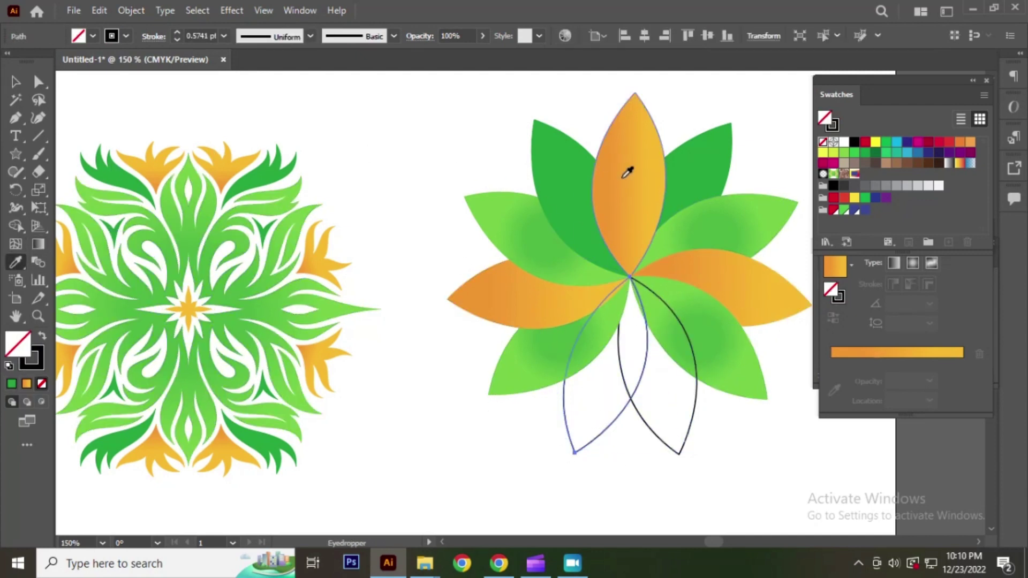
left_click(627, 172)
left_click(15, 81)
left_click(665, 409)
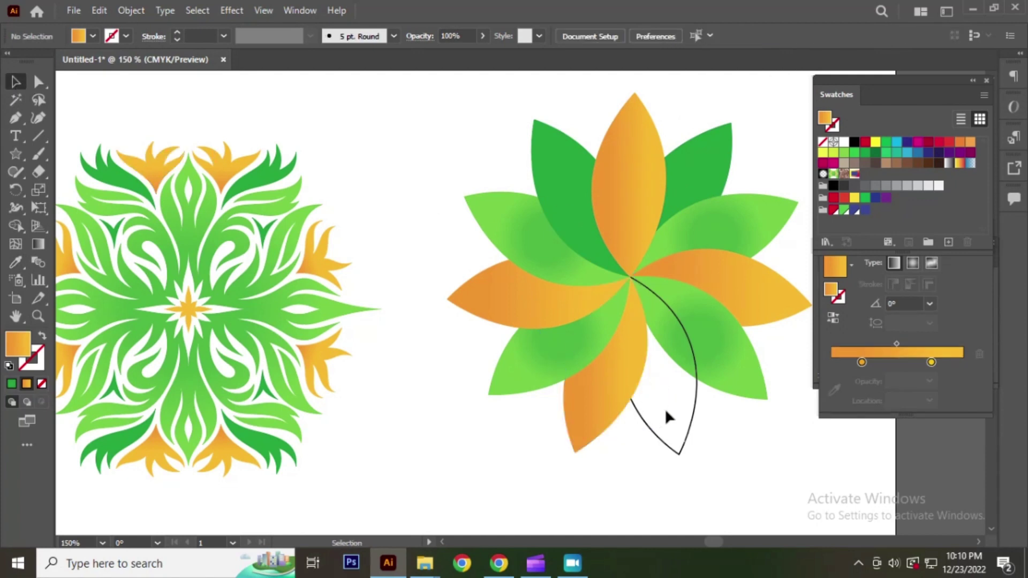
Fill the bottom-right petal with the mandala's dark green and view the whole artboard.
left_click_drag(704, 426, 652, 445)
key("i")
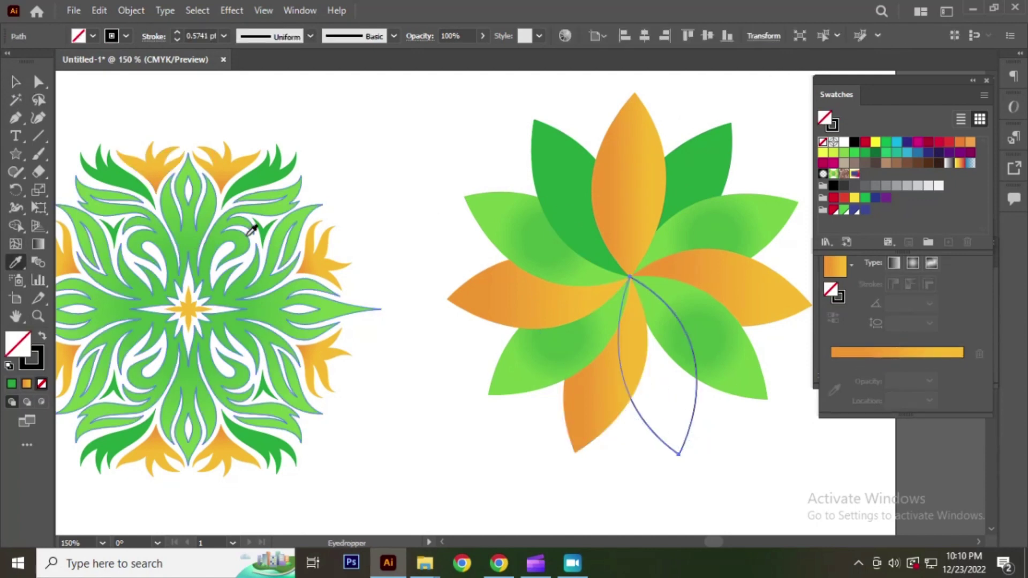
left_click(199, 241)
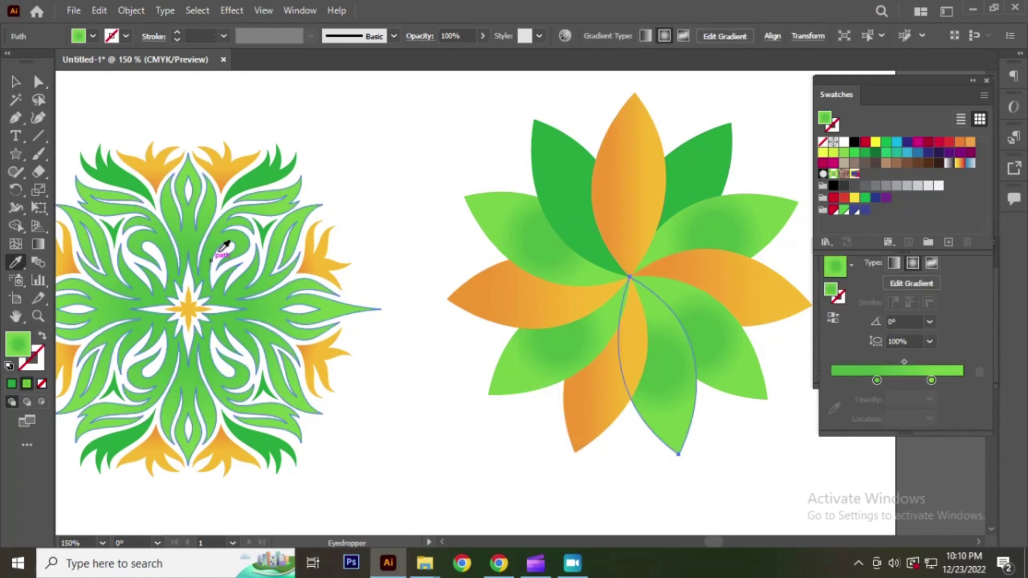
left_click(275, 180)
key("v")
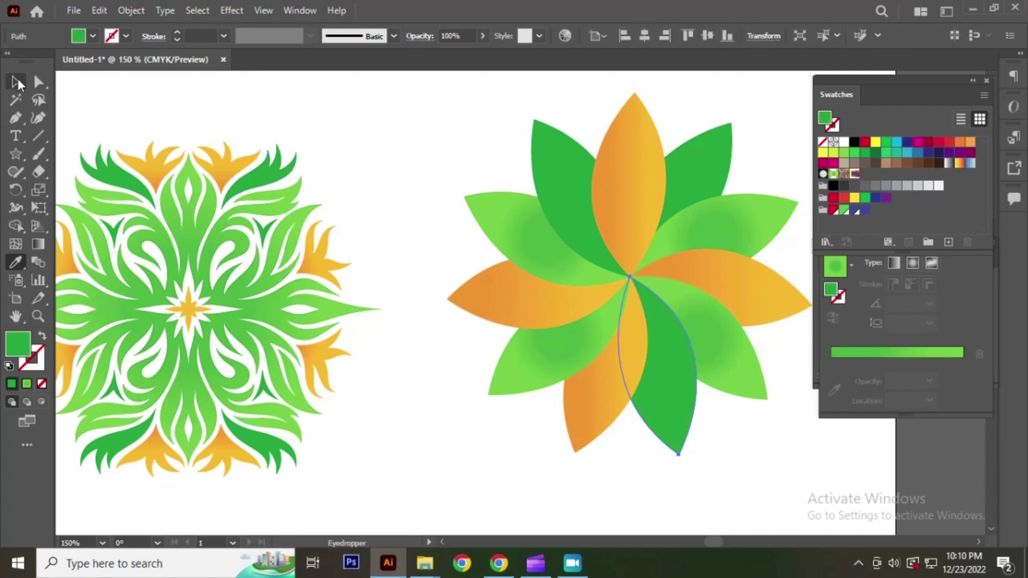
left_click(386, 133)
key("ctrl+0")
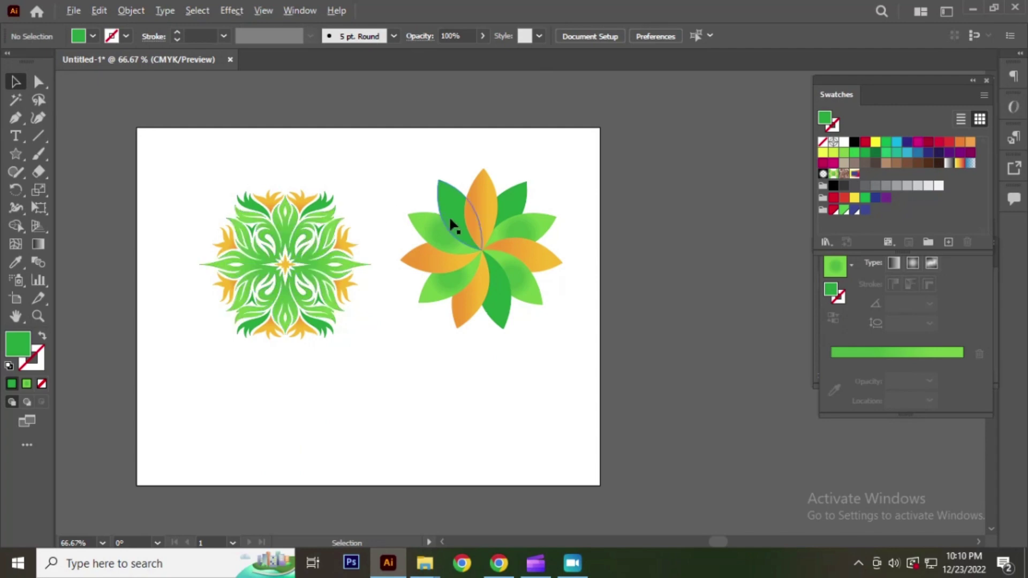
Draw a green circle to the right of the flower.
scroll(451, 222, "up", 2)
scroll(467, 232, "down", 3)
scroll(467, 231, "up", 2)
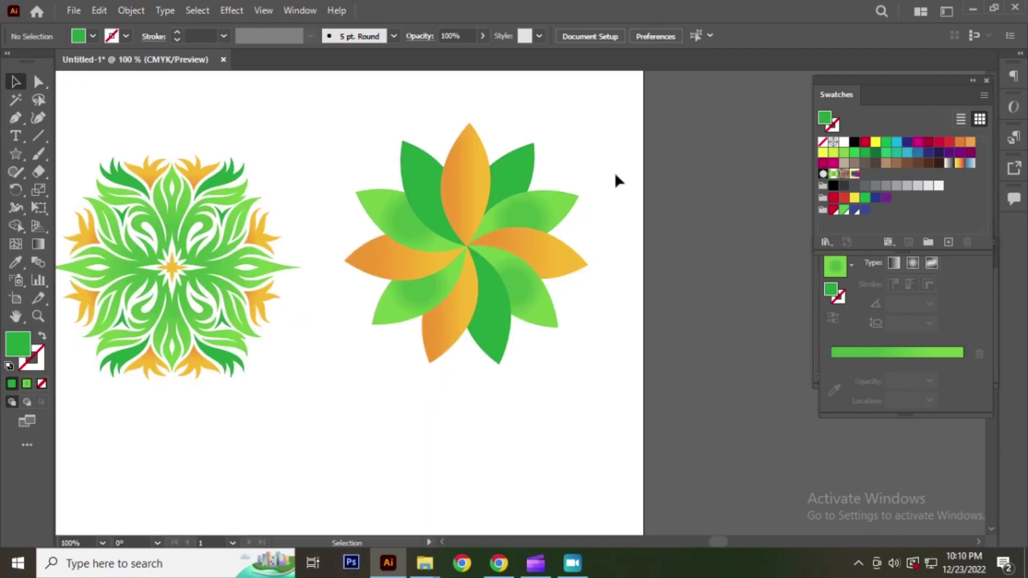
key("l")
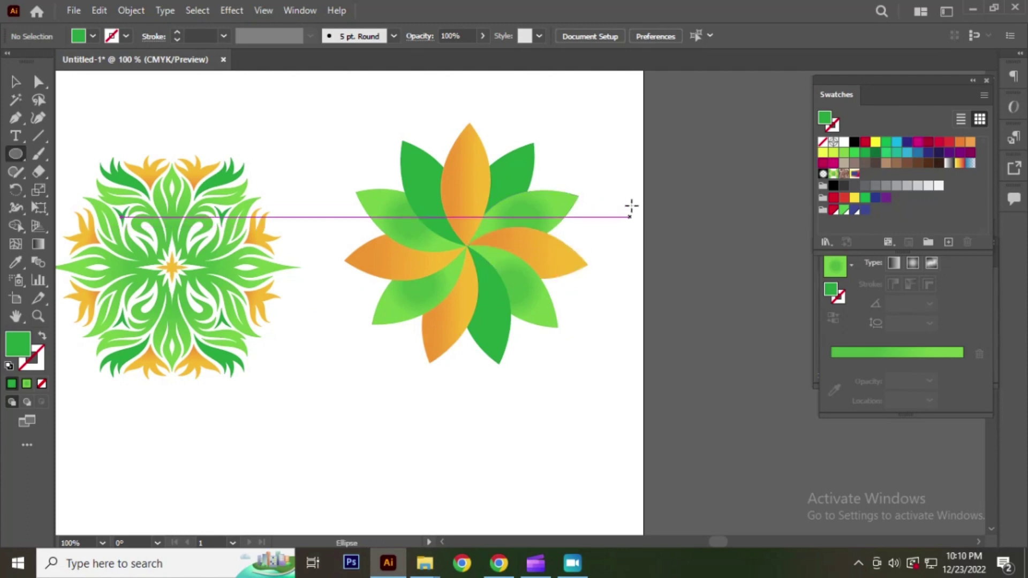
left_click_drag(605, 163, 687, 282)
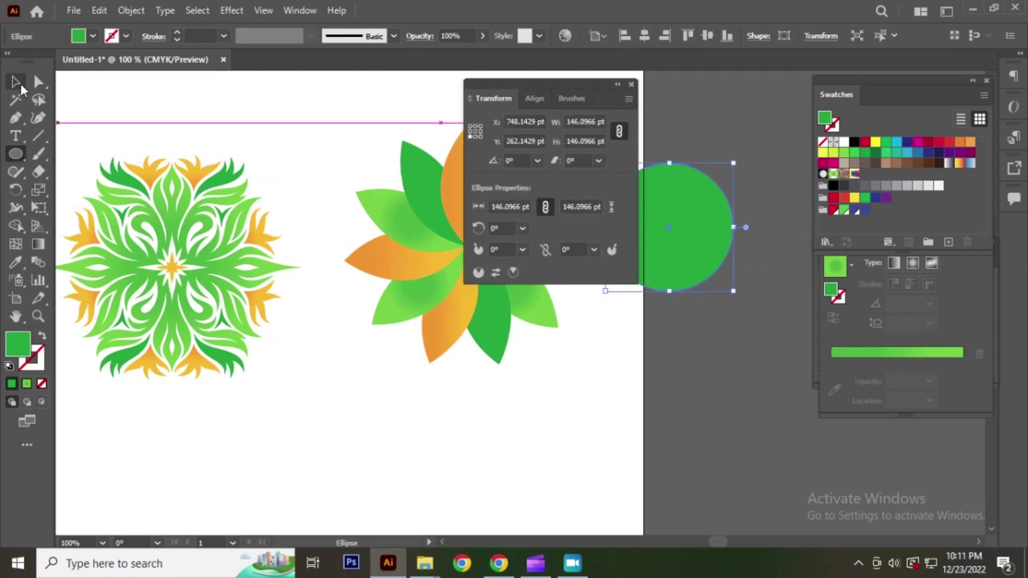
left_click(15, 81)
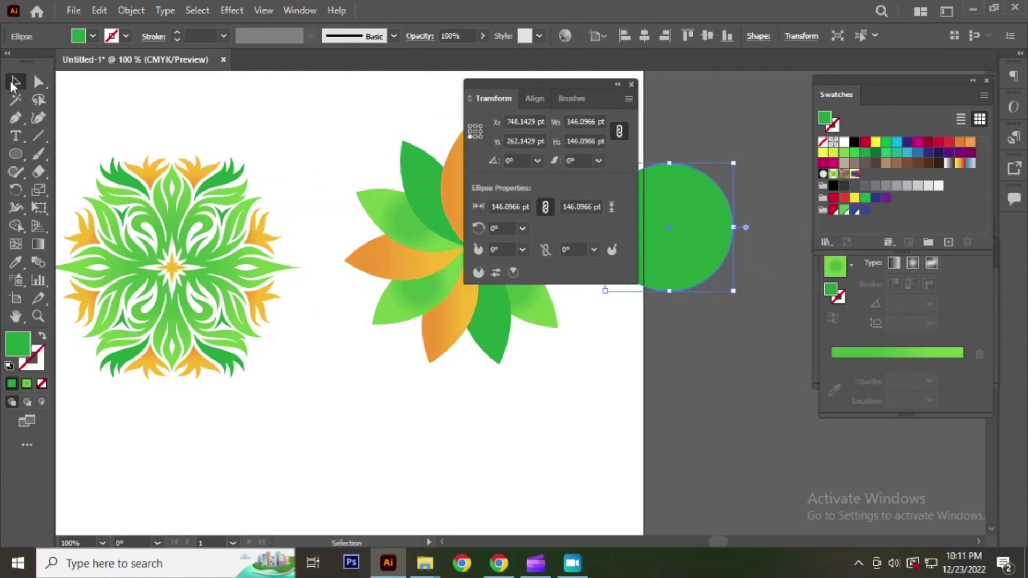
left_click(631, 84)
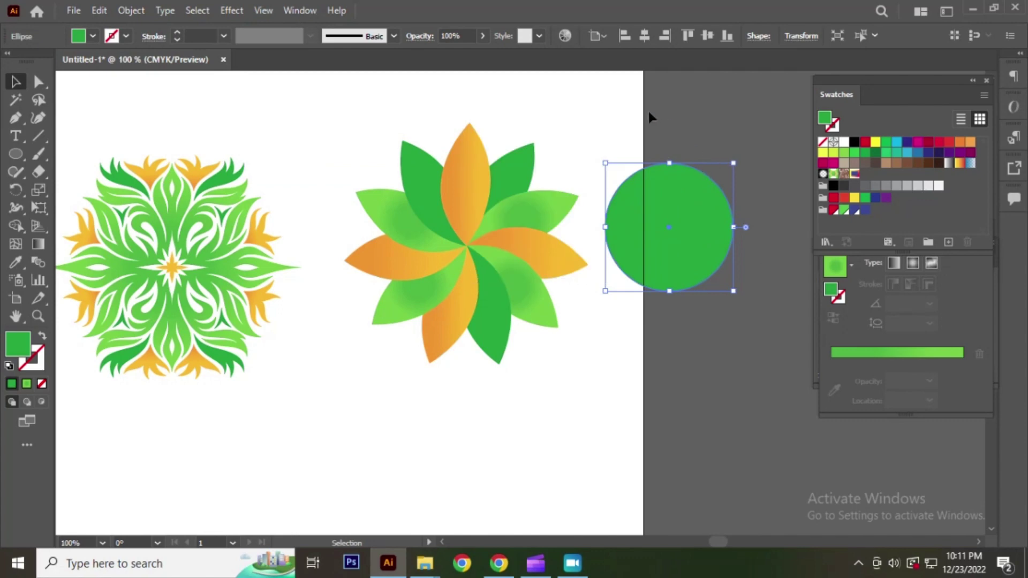
left_click(844, 142)
key("ctrl+z")
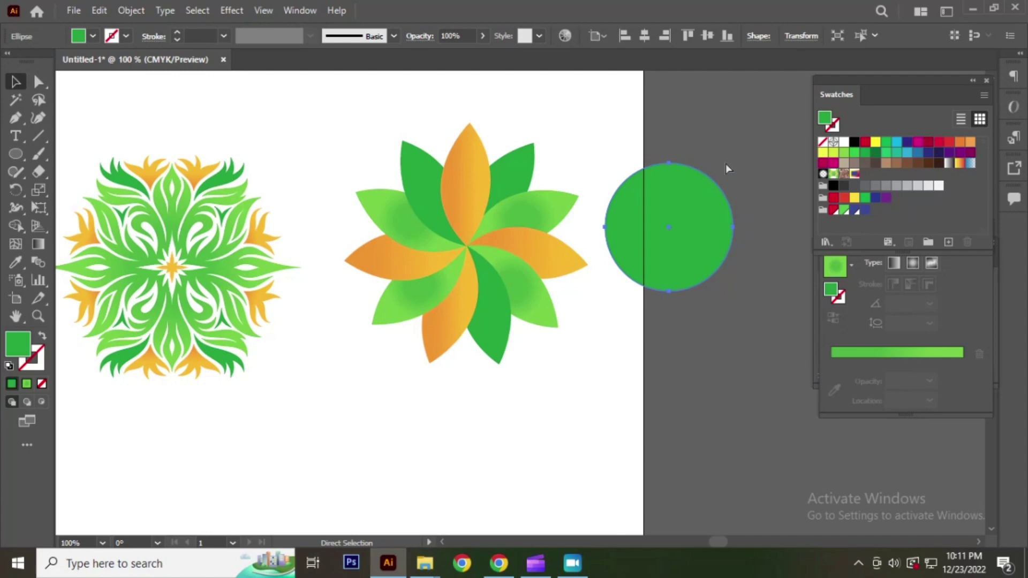
Add a smaller white circle inside it and group both into one ring.
left_click_drag(730, 163, 712, 185)
left_click(844, 142)
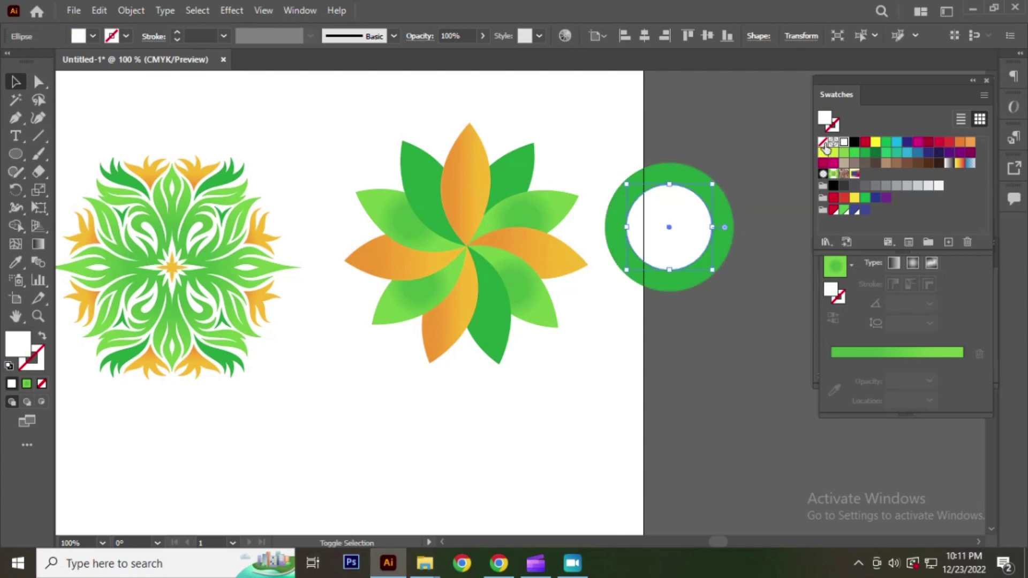
left_click_drag(649, 142, 724, 200)
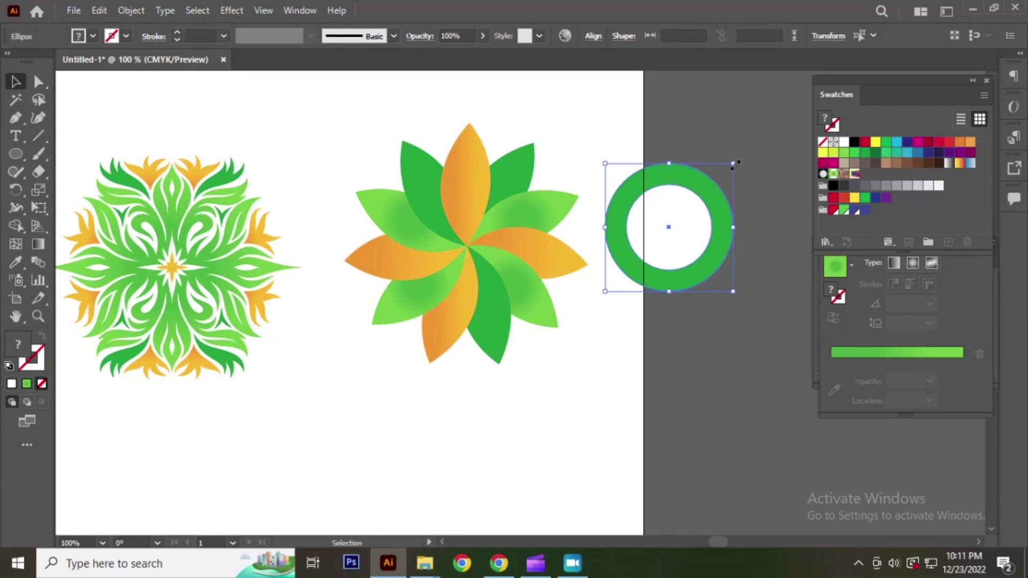
key("ctrl+g")
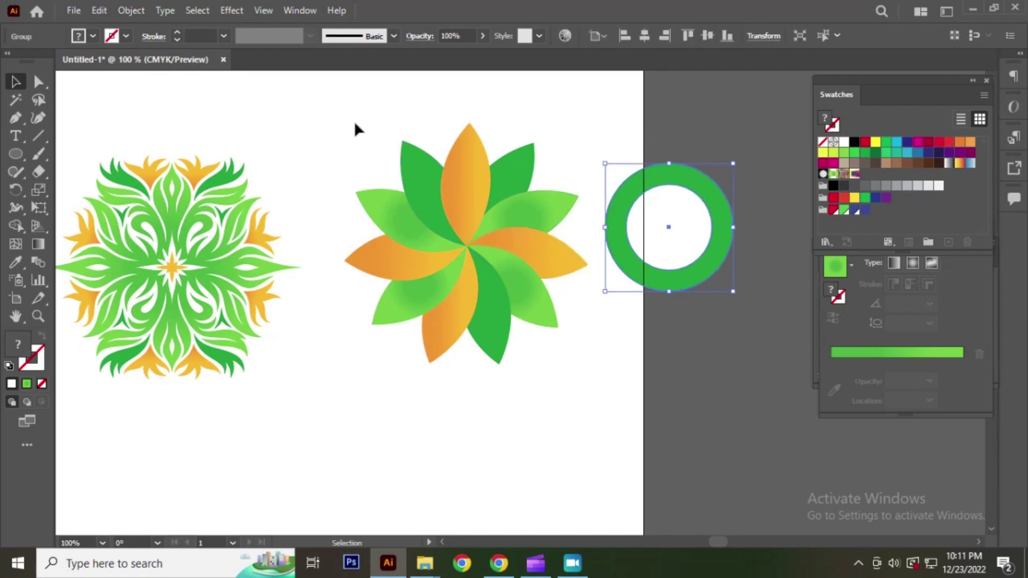
Marquee-select the flower and the green ring group together.
left_click_drag(332, 115, 516, 344)
key("a")
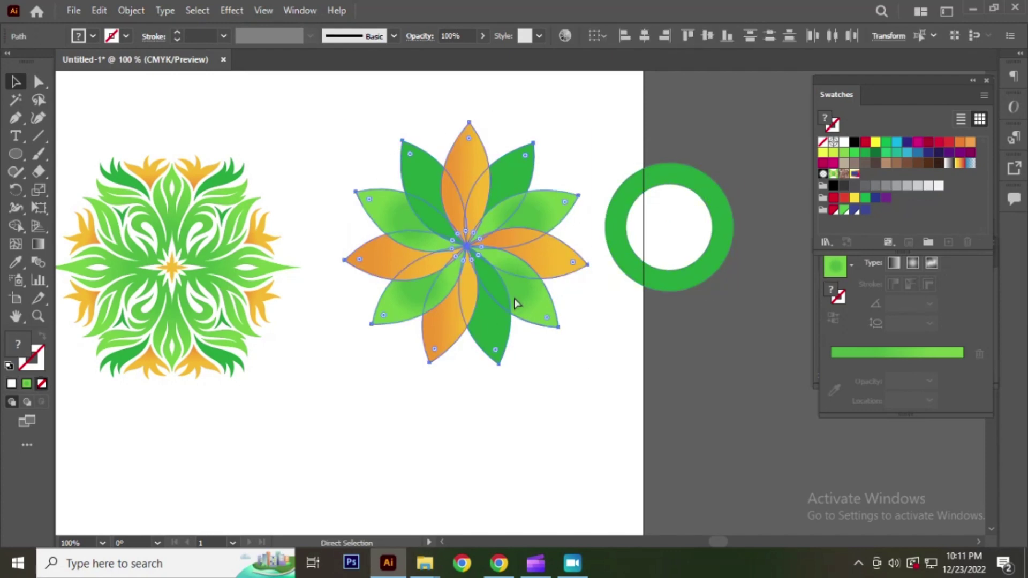
key("v")
left_click(717, 128)
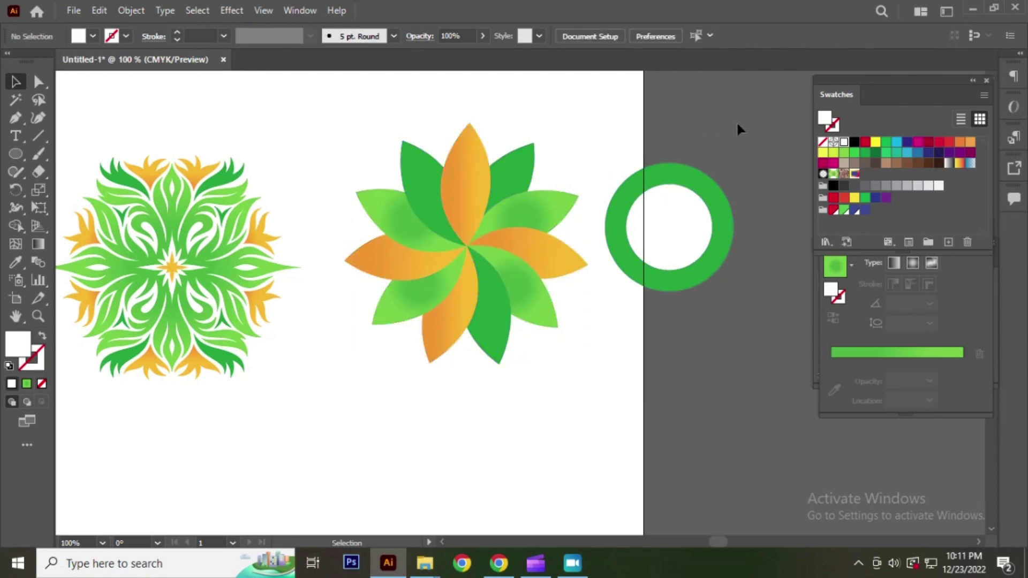
left_click(669, 276)
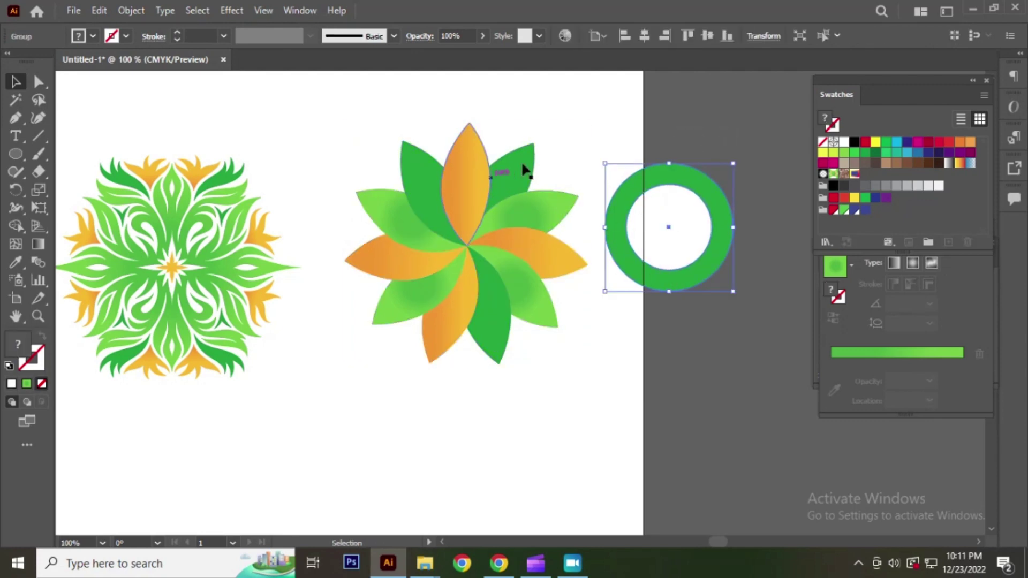
left_click_drag(410, 102, 702, 346)
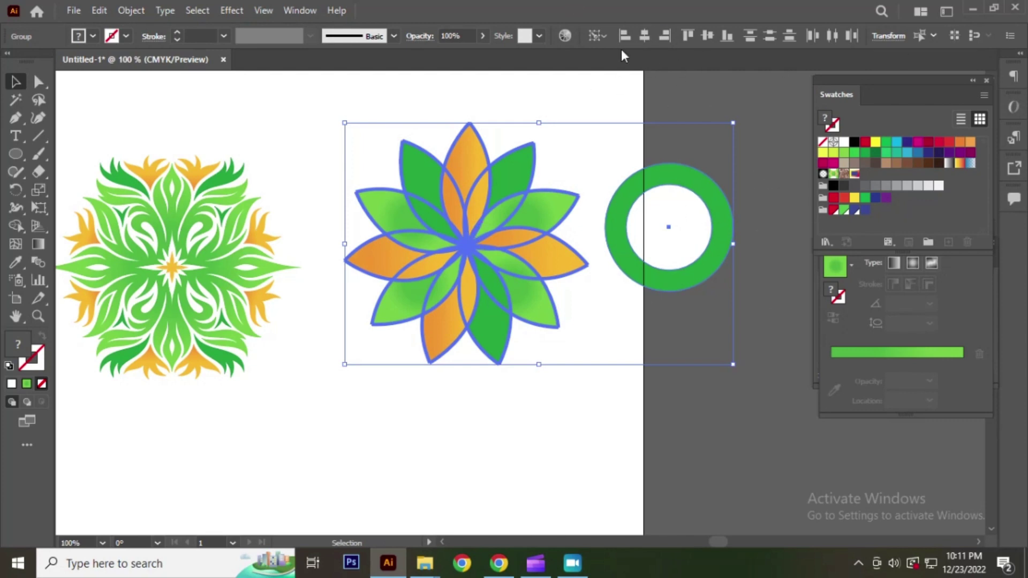
Centre the ring horizontally and vertically on the flower and scale it down.
left_click(645, 36)
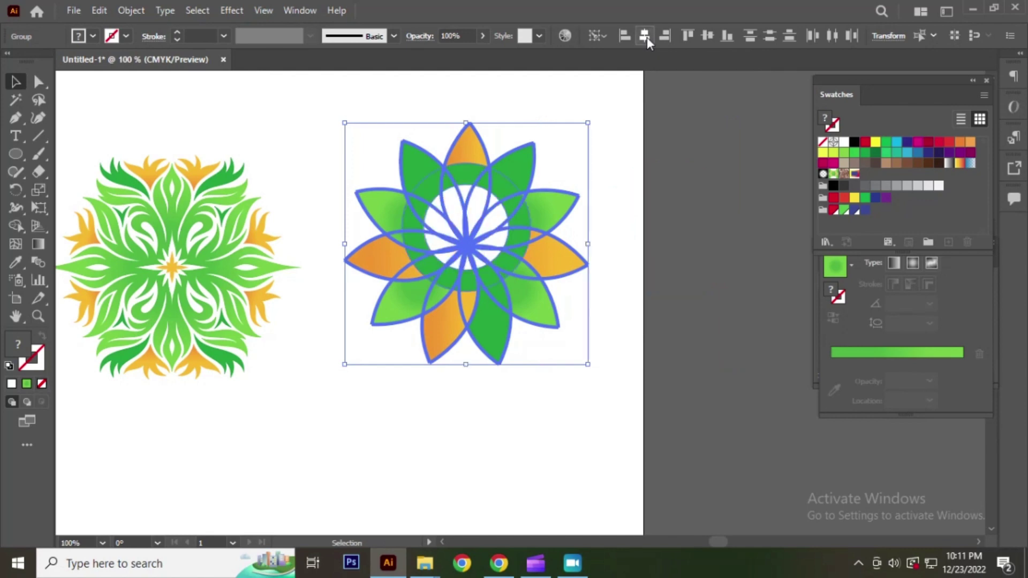
left_click(705, 37)
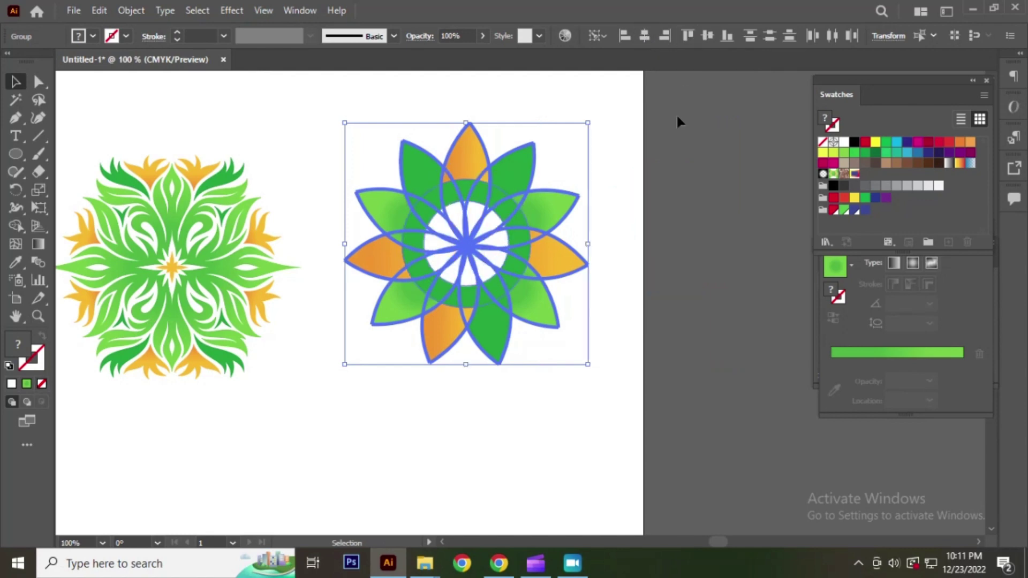
left_click(673, 184)
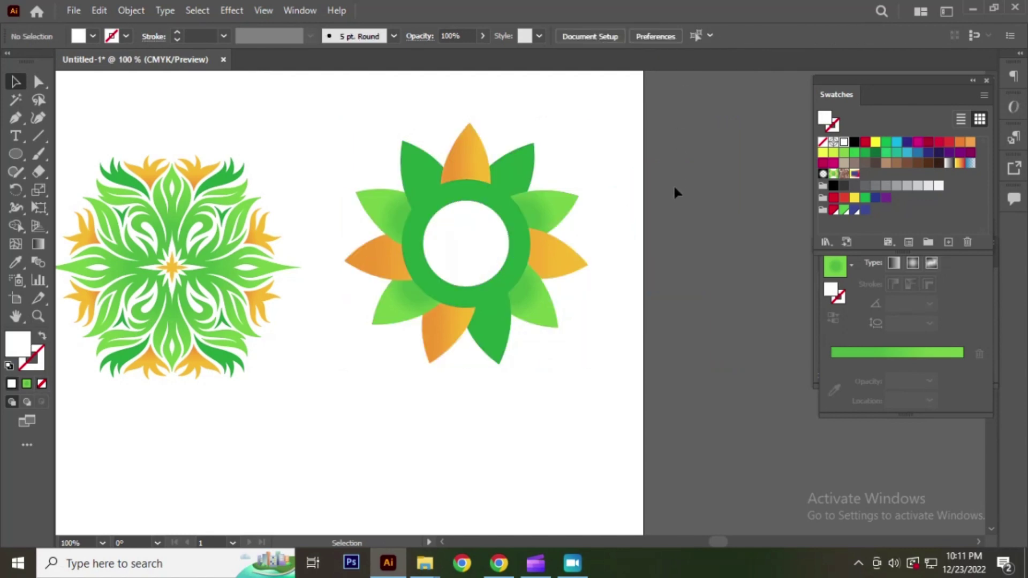
left_click(455, 241)
left_click_drag(530, 181, 513, 210)
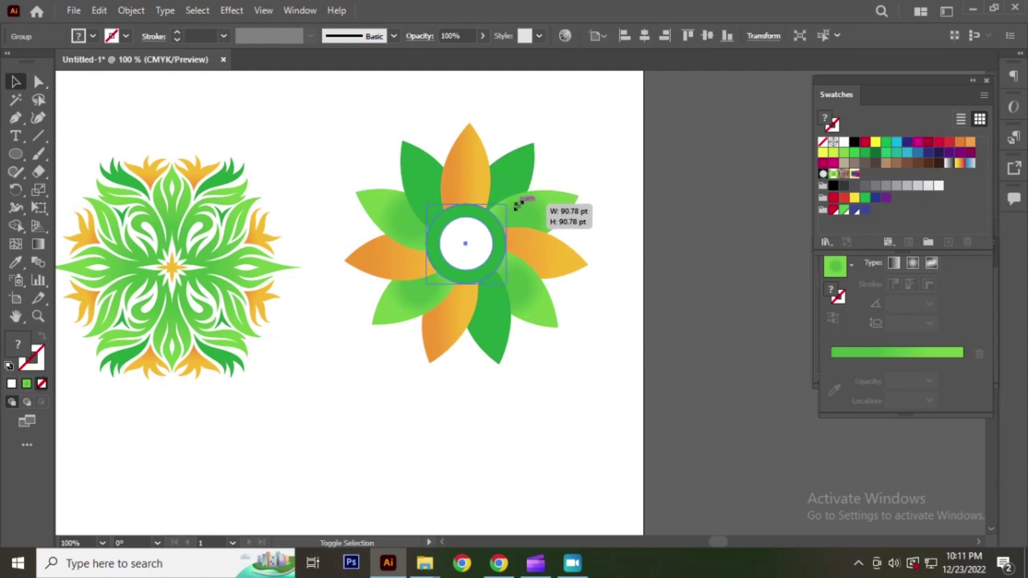
Inside the ring group, fill the inner circle black and shrink it to a small dot.
left_click(602, 143)
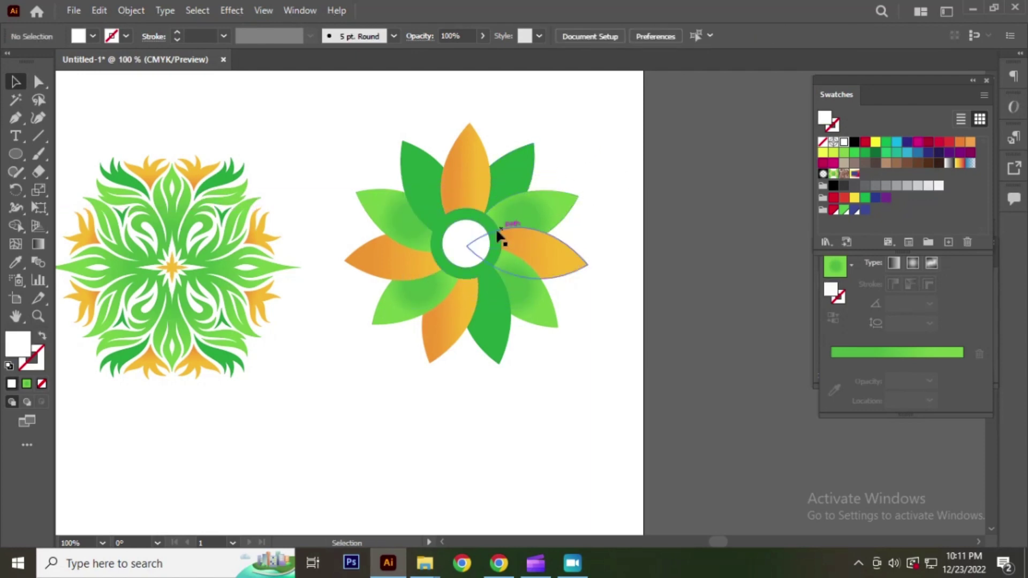
left_click(473, 237)
double_click(473, 237)
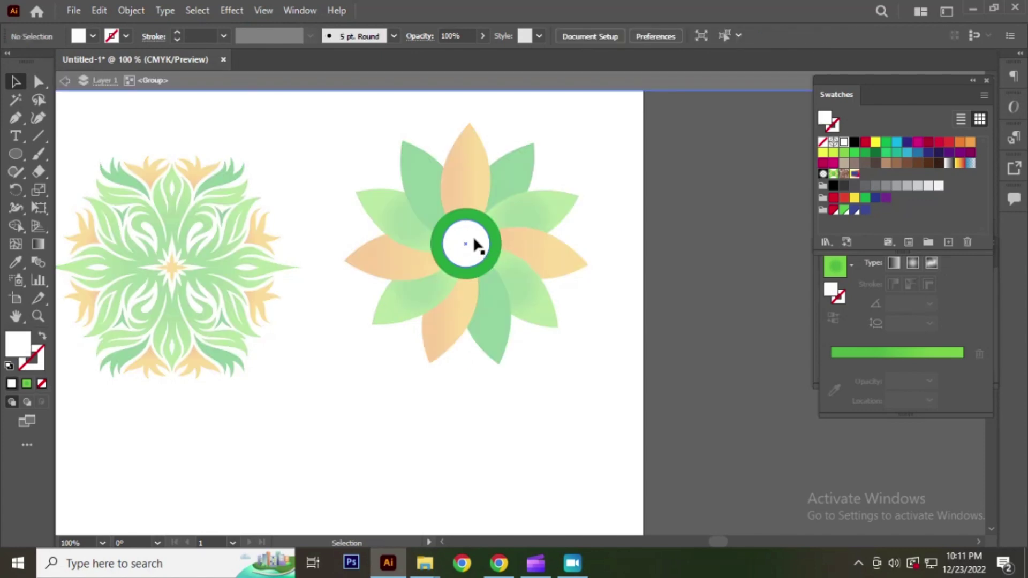
key("v")
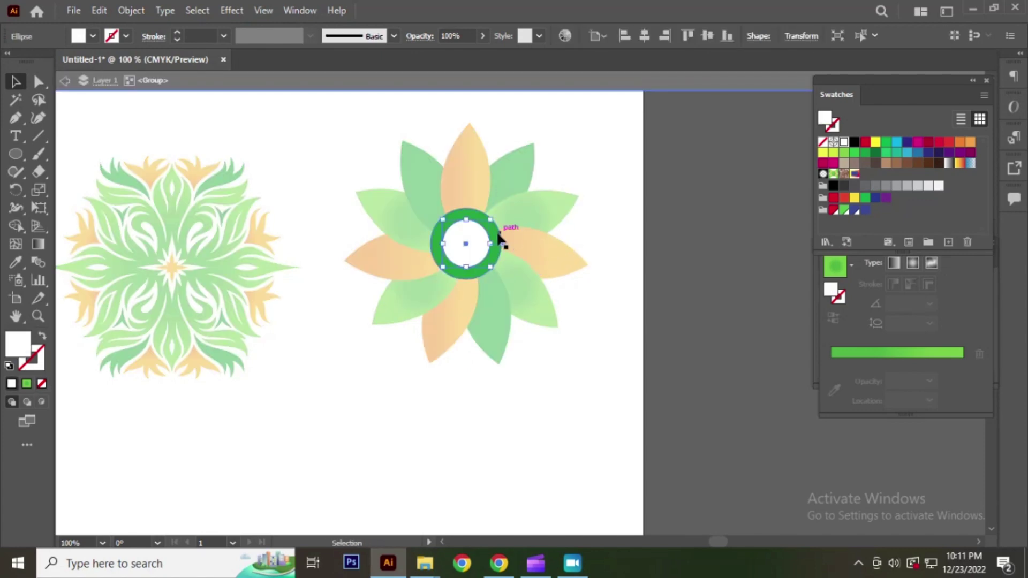
key("a")
key("v")
key("a")
key("v")
left_click(855, 142)
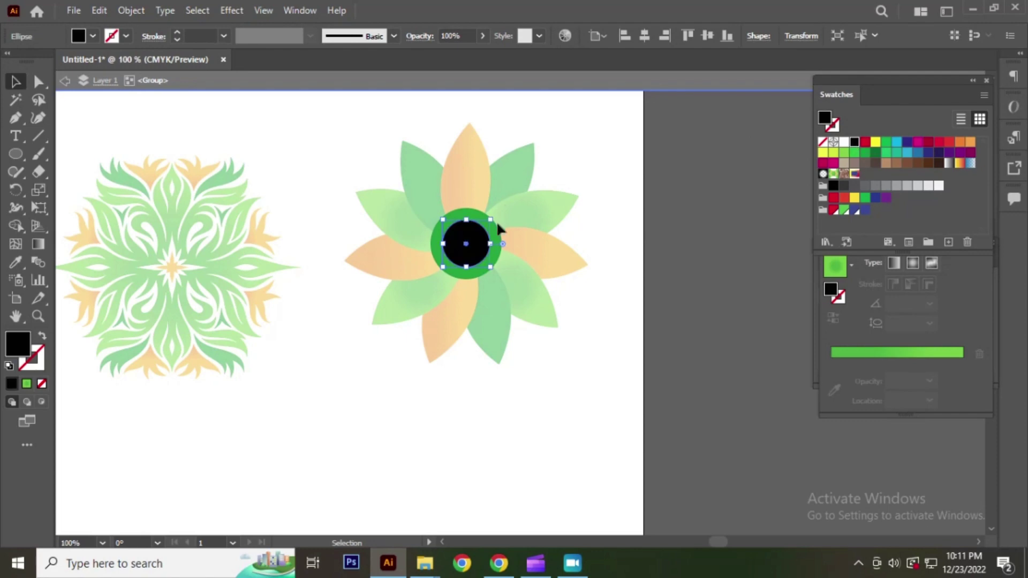
left_click_drag(493, 220, 479, 231)
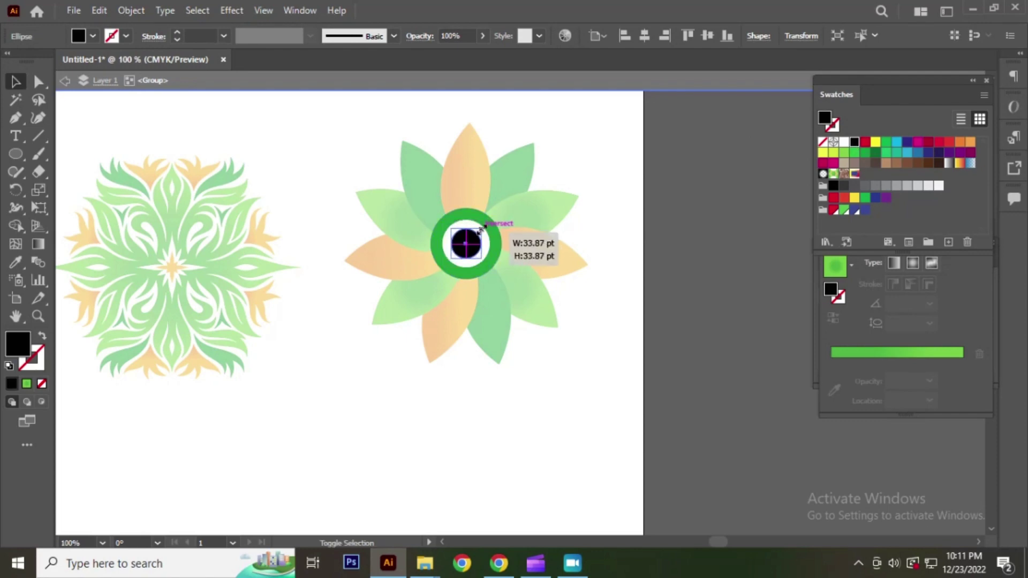
double_click(609, 161)
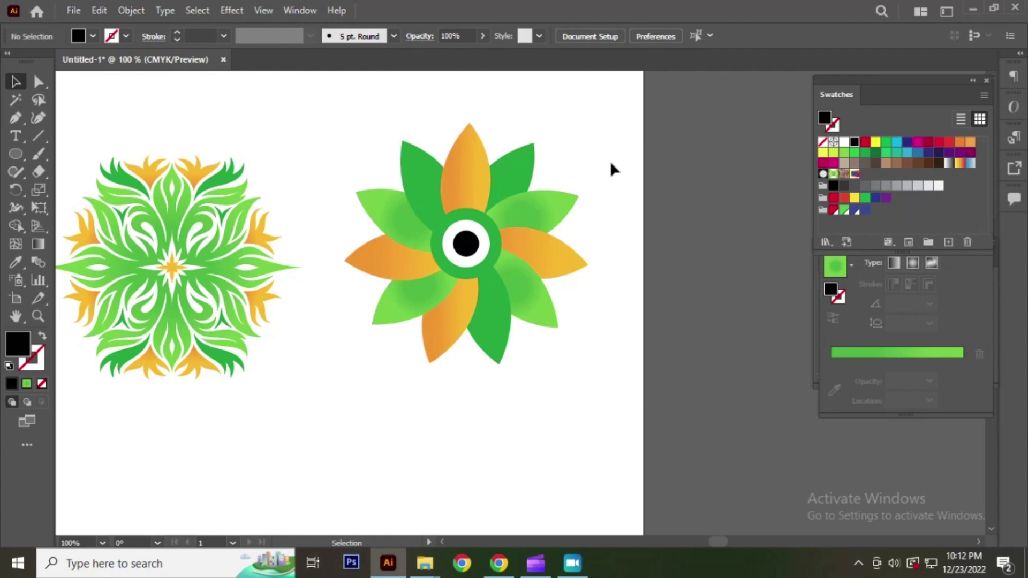
Move the mandala off the artboard to the right.
scroll(466, 243, "down", 3)
scroll(344, 222, "up", 4)
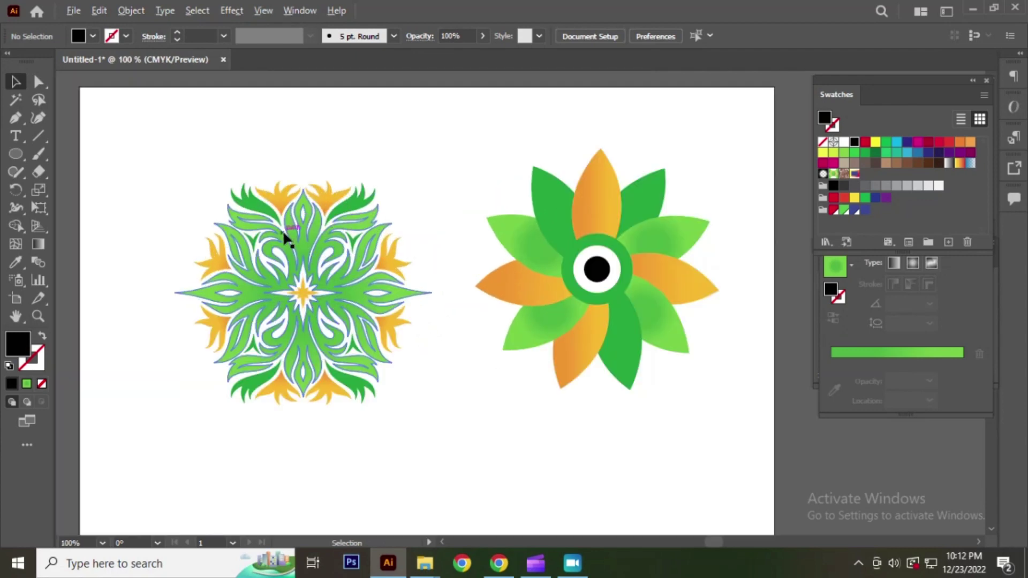
scroll(287, 238, "down", 2)
scroll(370, 247, "up", 2)
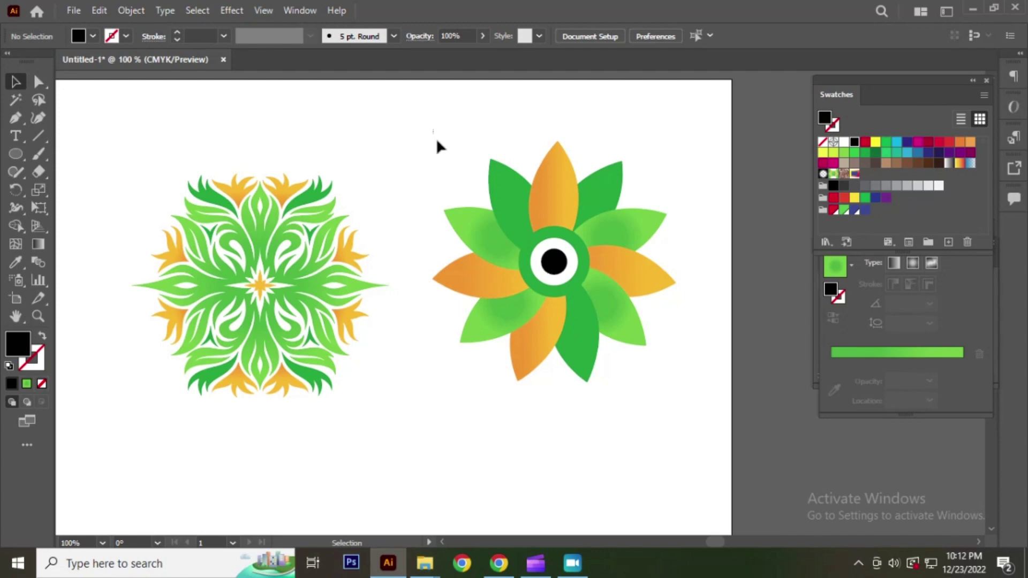
left_click_drag(434, 131, 661, 381)
scroll(367, 240, "down", 2)
scroll(535, 248, "up", 2)
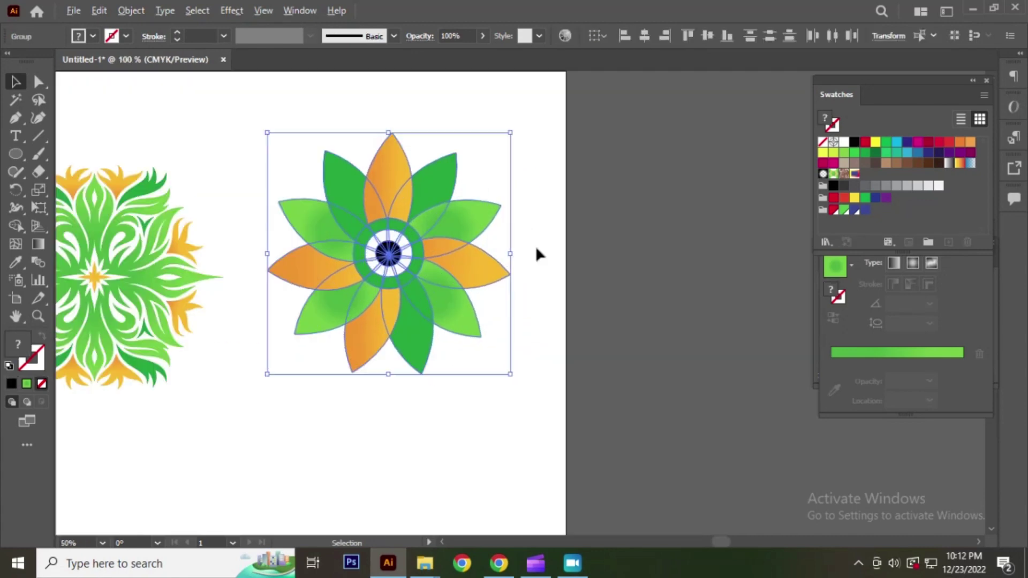
left_click(560, 165)
left_click(405, 214)
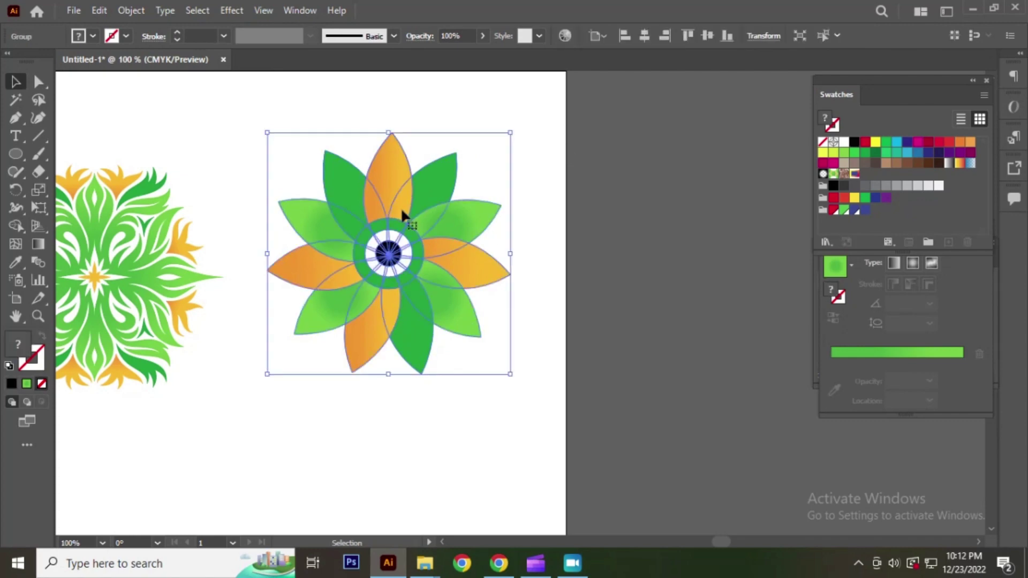
scroll(405, 214, "down", 3)
left_click_drag(338, 233, 625, 213)
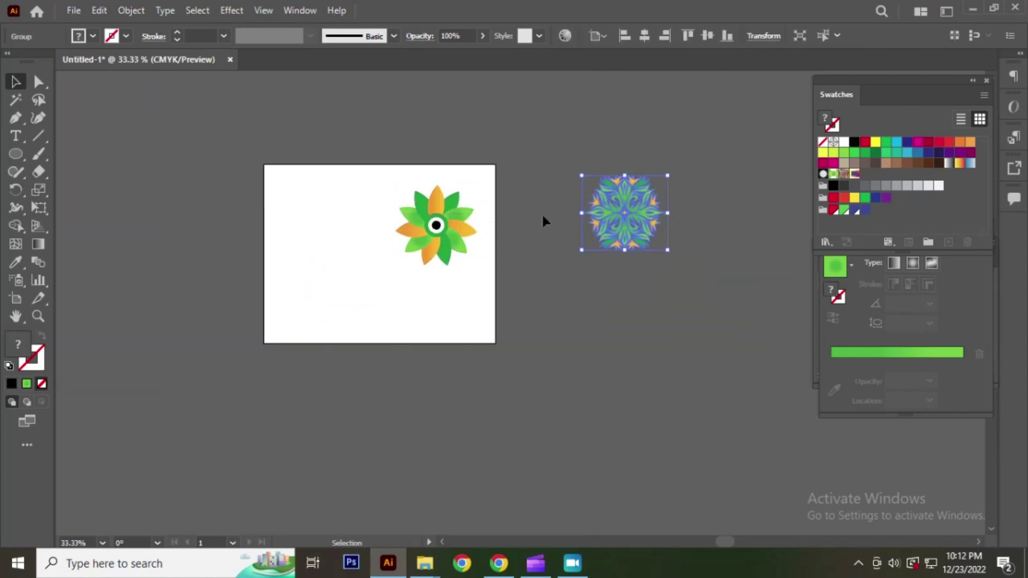
scroll(510, 209, "up", 1)
left_click(508, 206)
Add the flower to the Swatches panel as a pattern swatch and move it beside the mandala.
left_click(405, 235)
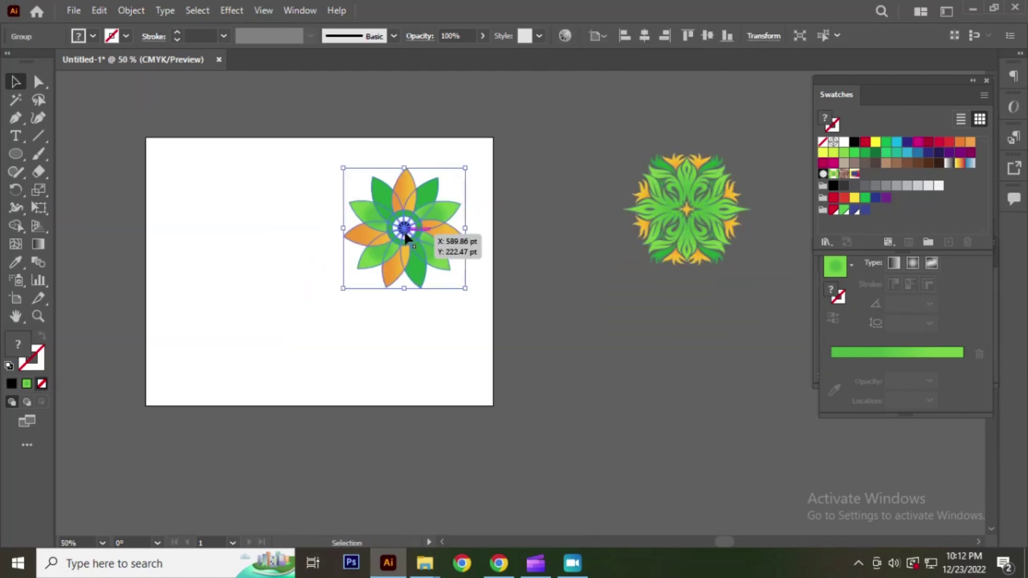
left_click_drag(405, 236, 928, 227)
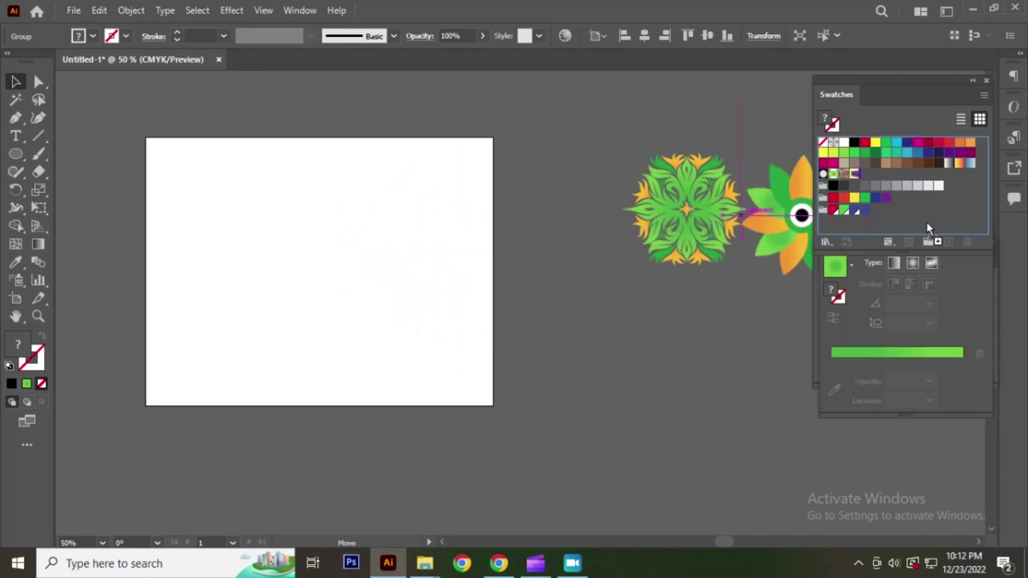
left_click_drag(929, 211, 929, 212)
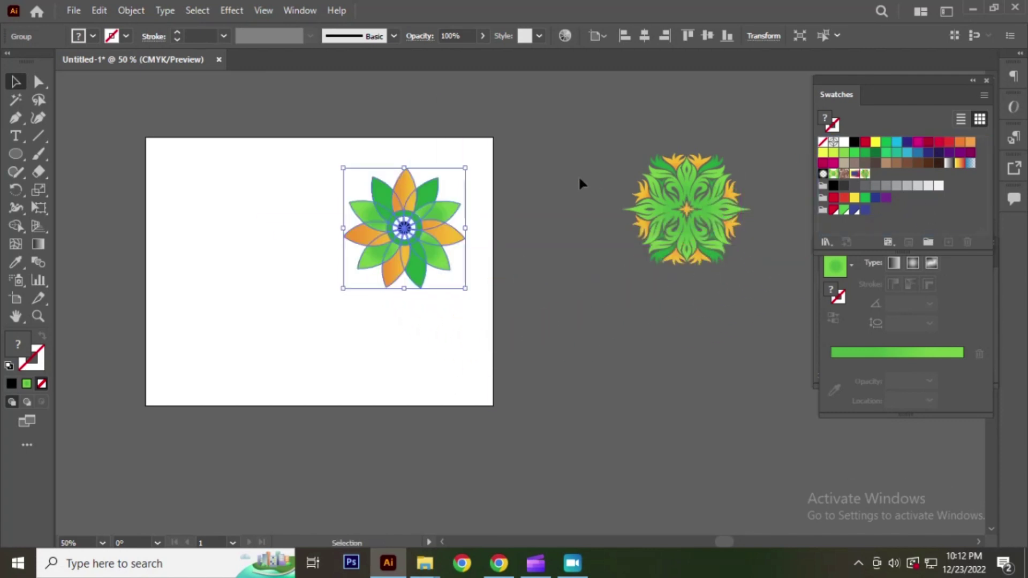
left_click_drag(404, 228, 571, 141)
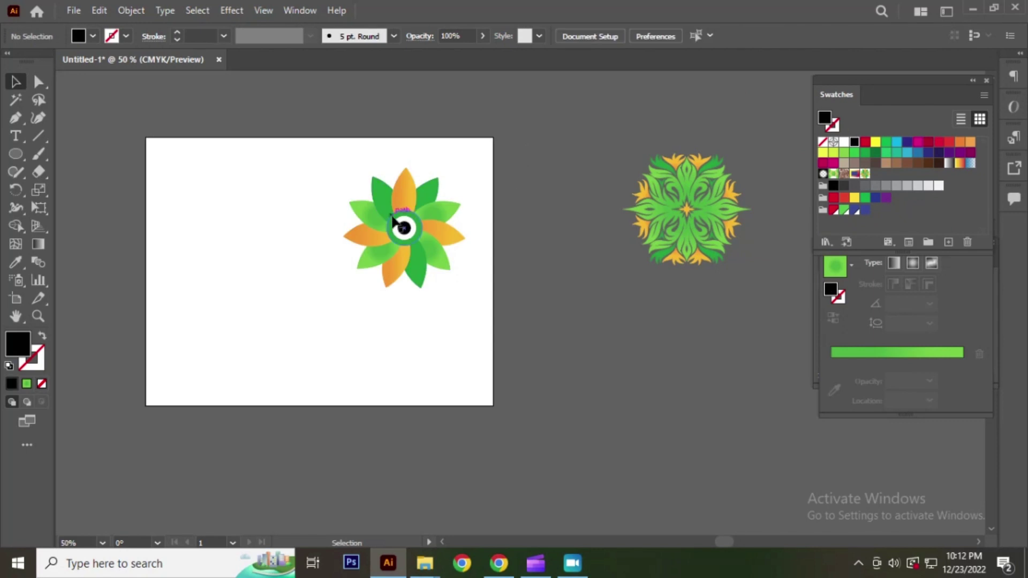
left_click(537, 278)
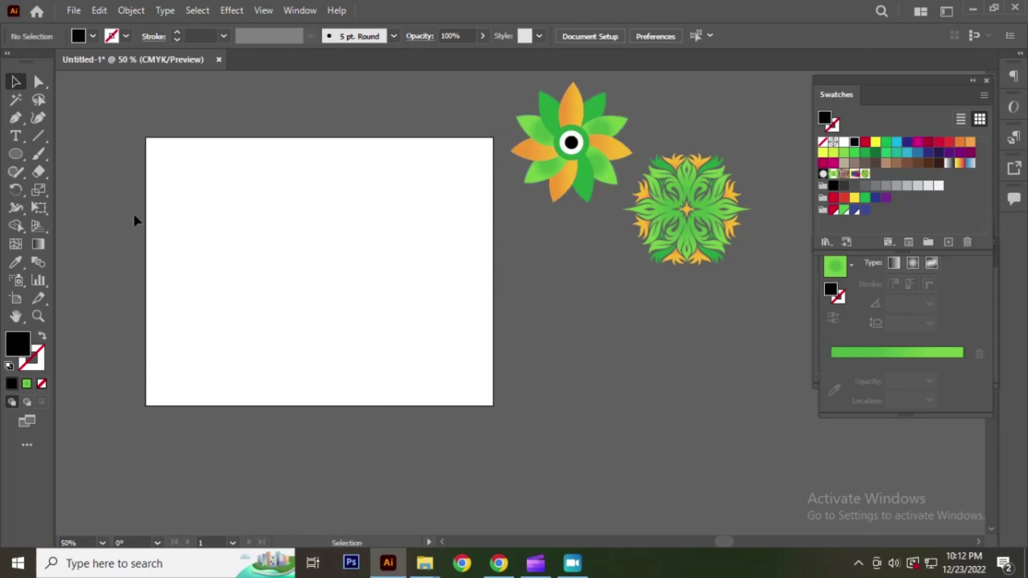
Draw a large circle, fill it with the pinwheel pattern, then delete it.
left_click(16, 153)
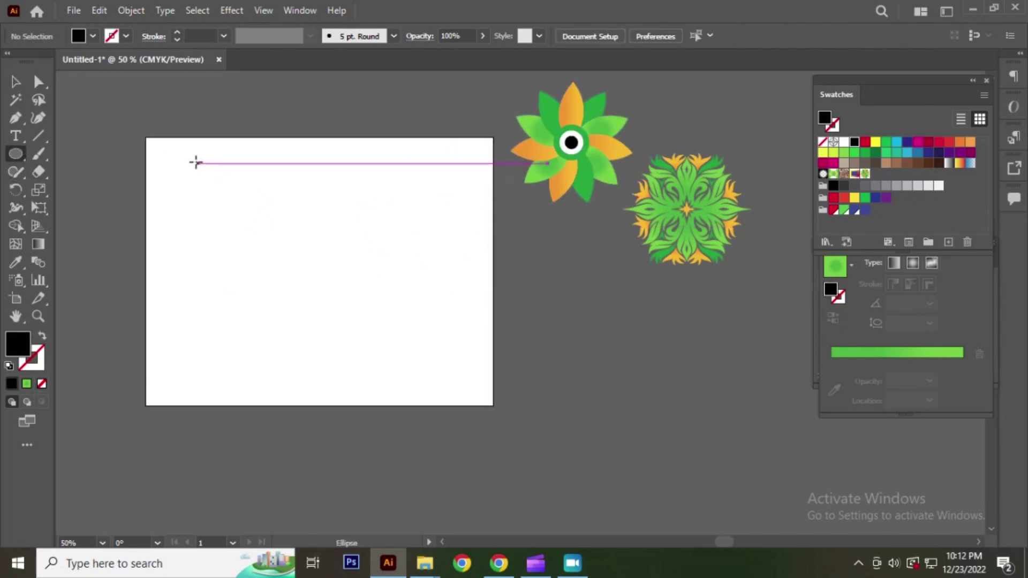
left_click_drag(195, 160, 440, 392)
left_click(631, 84)
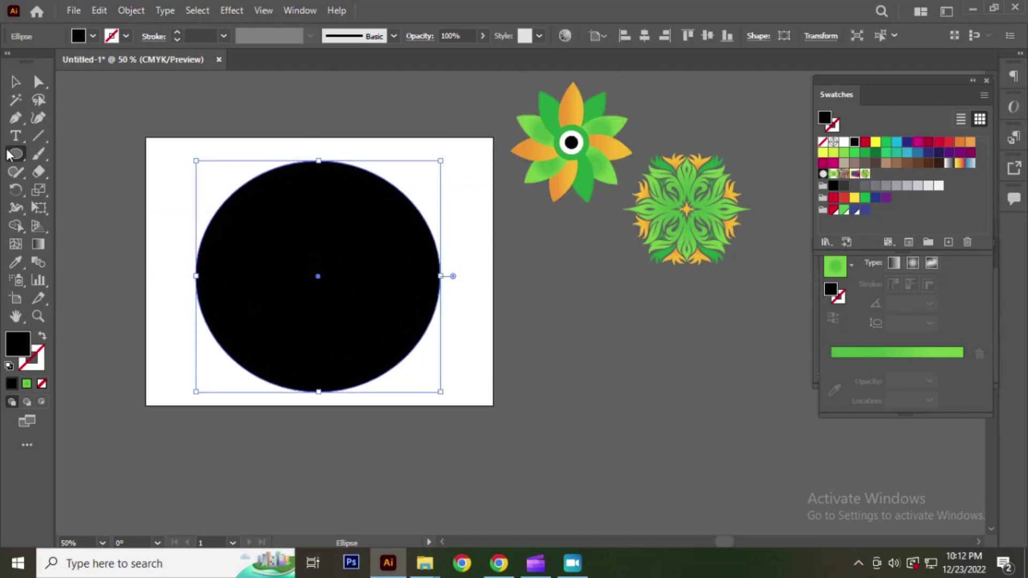
key("v")
left_click_drag(289, 238, 283, 225)
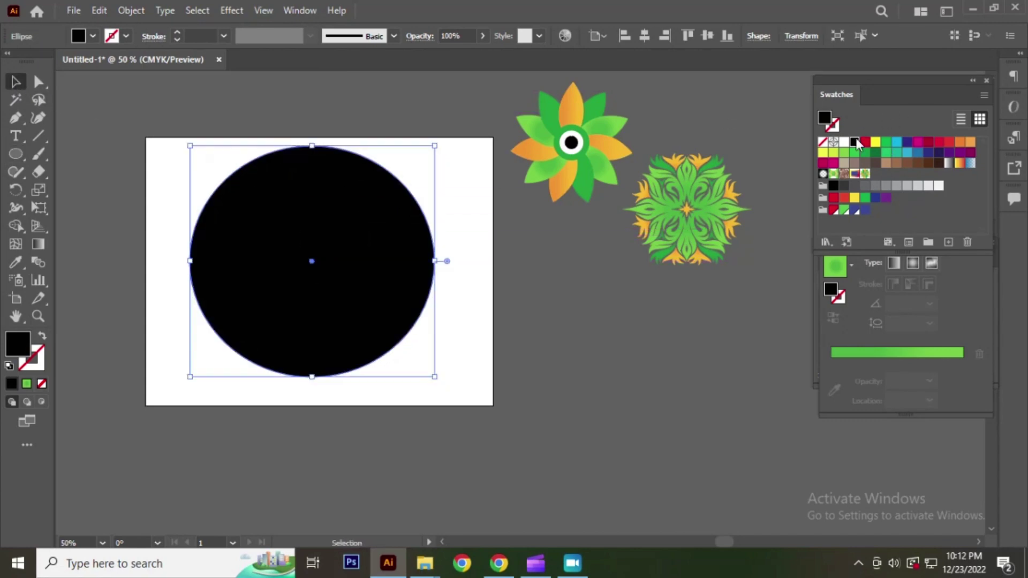
left_click(865, 174)
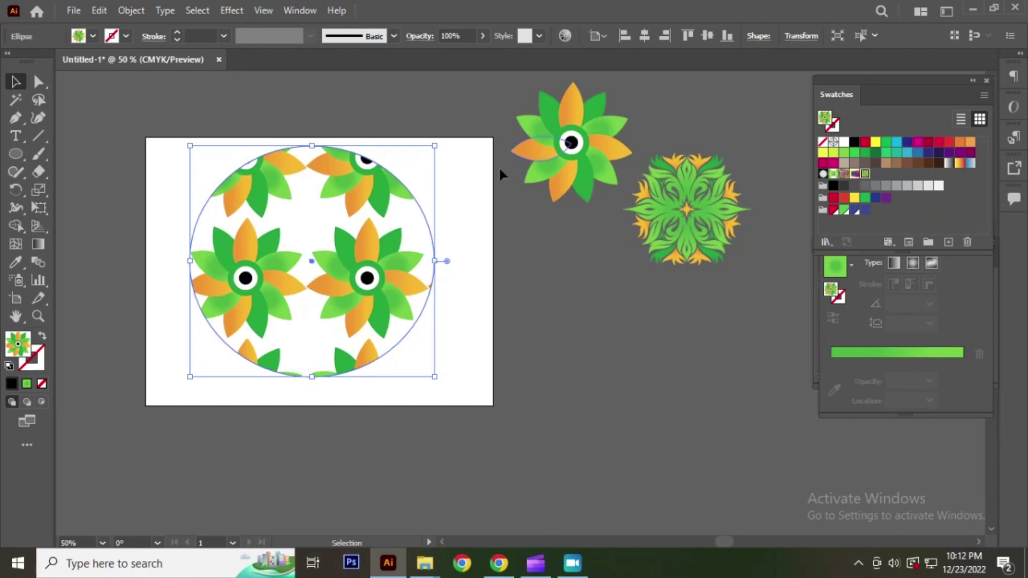
left_click(432, 116)
mouse_move(297, 263)
left_mouse_down()
mouse_move(222, 291)
mouse_move(341, 283)
left_mouse_up()
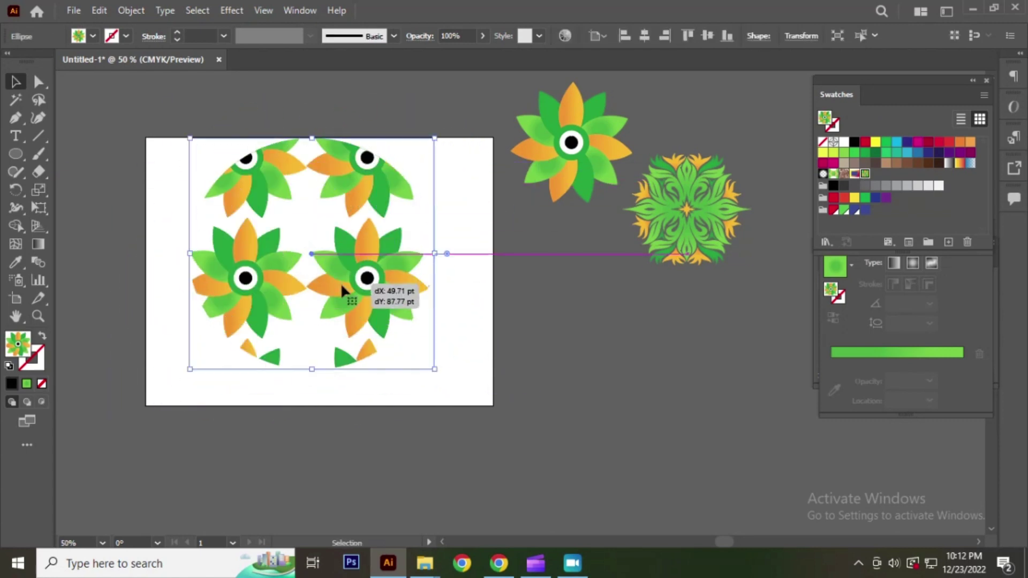
key("Delete")
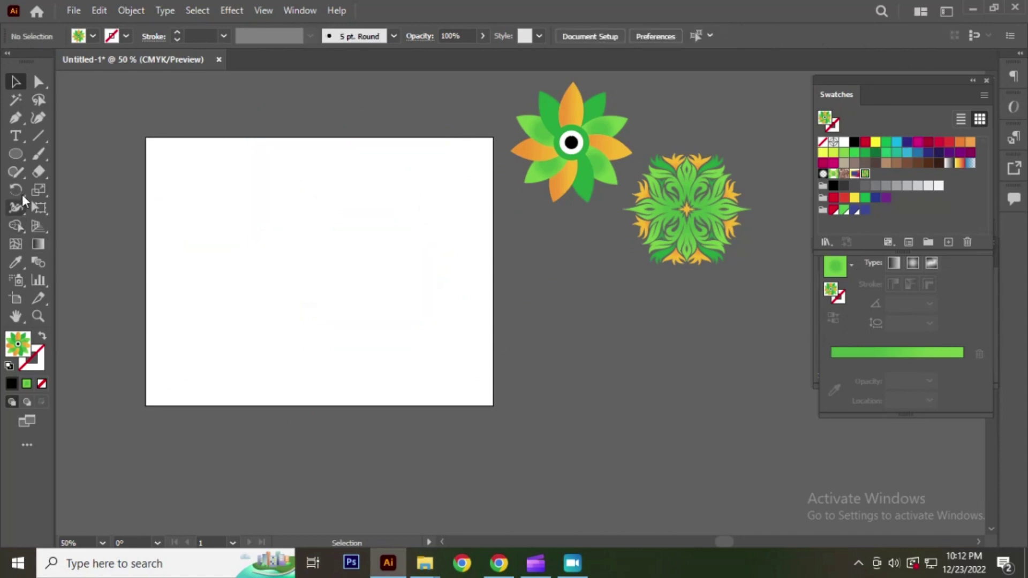
Draw a pattern-filled rectangle across the artboard and close the Transform panel.
left_click(16, 154)
left_click(45, 154)
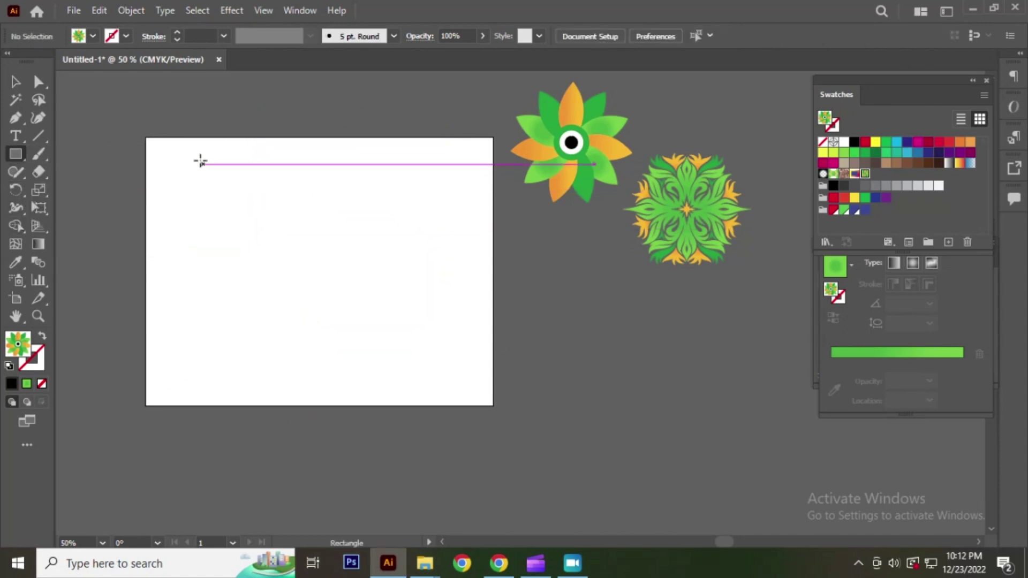
left_click_drag(193, 157, 472, 384)
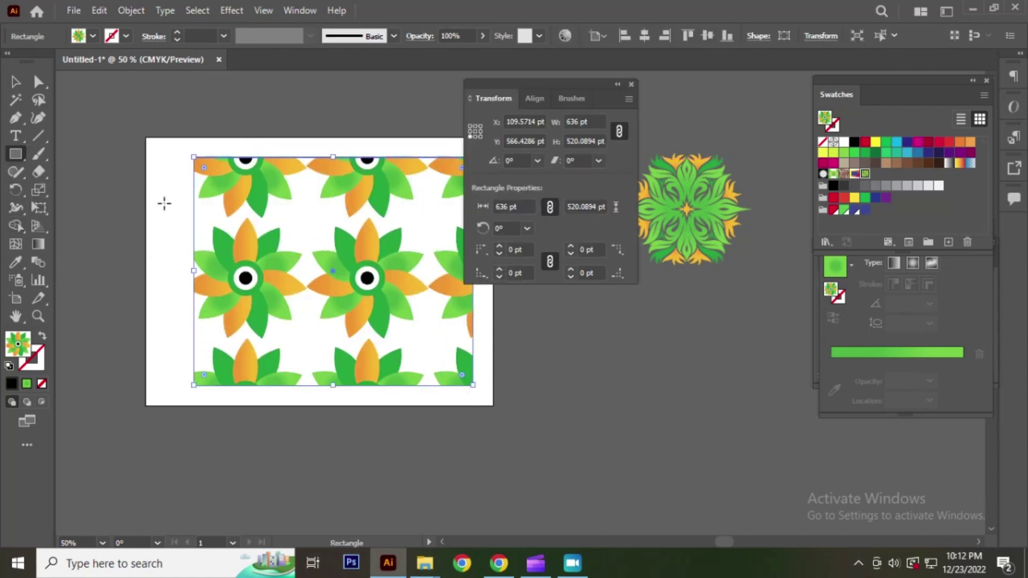
left_click(15, 81)
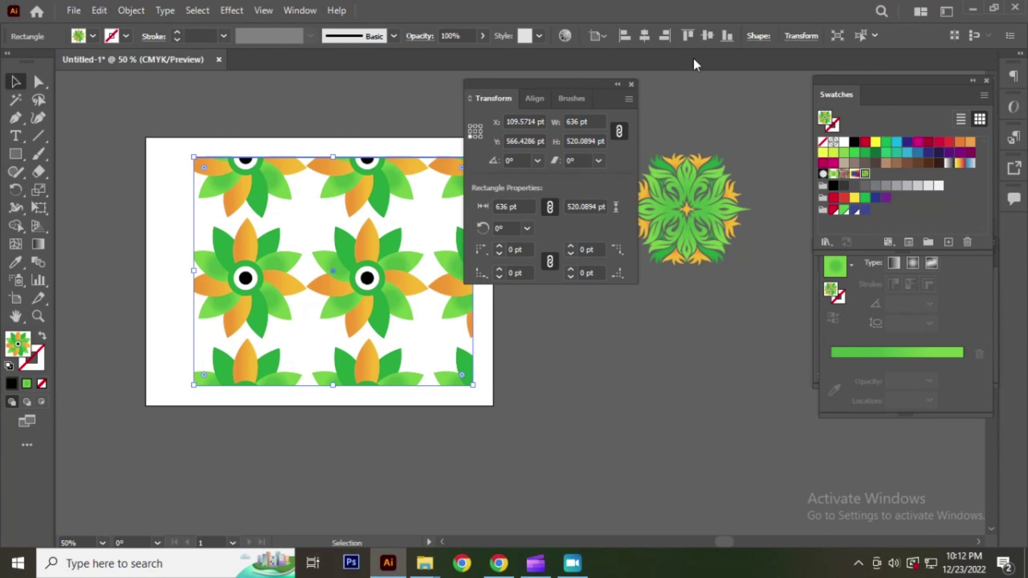
left_click(631, 85)
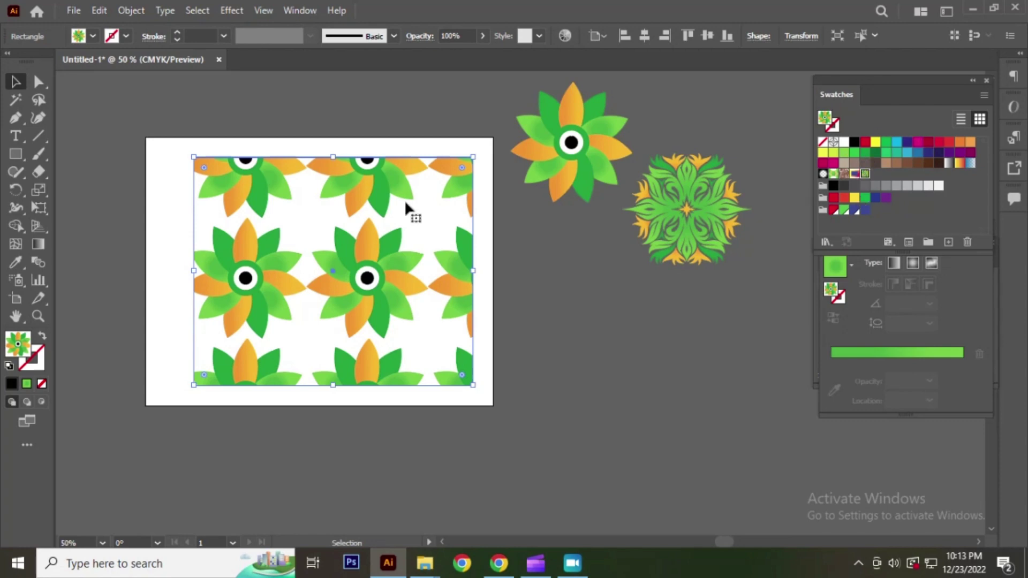
left_click(304, 137)
left_click(364, 195)
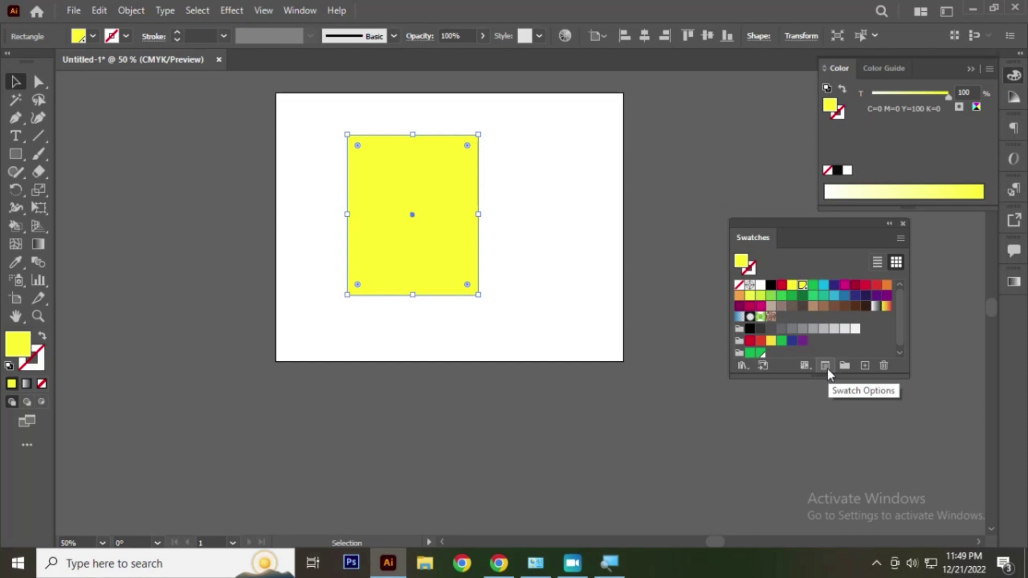
Change the yellow swatch's Color Type to Process Color.
left_click(827, 368)
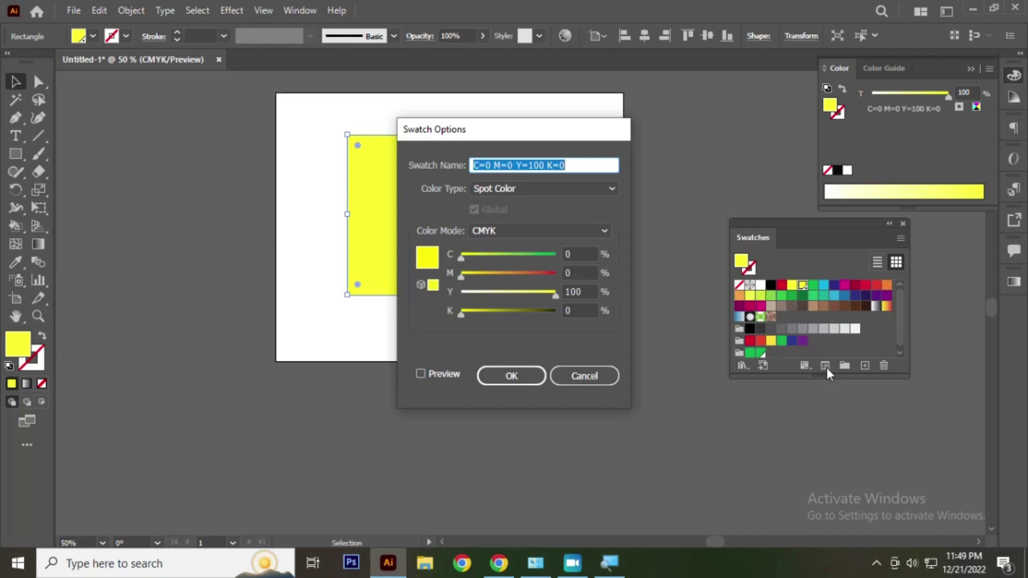
left_click(516, 192)
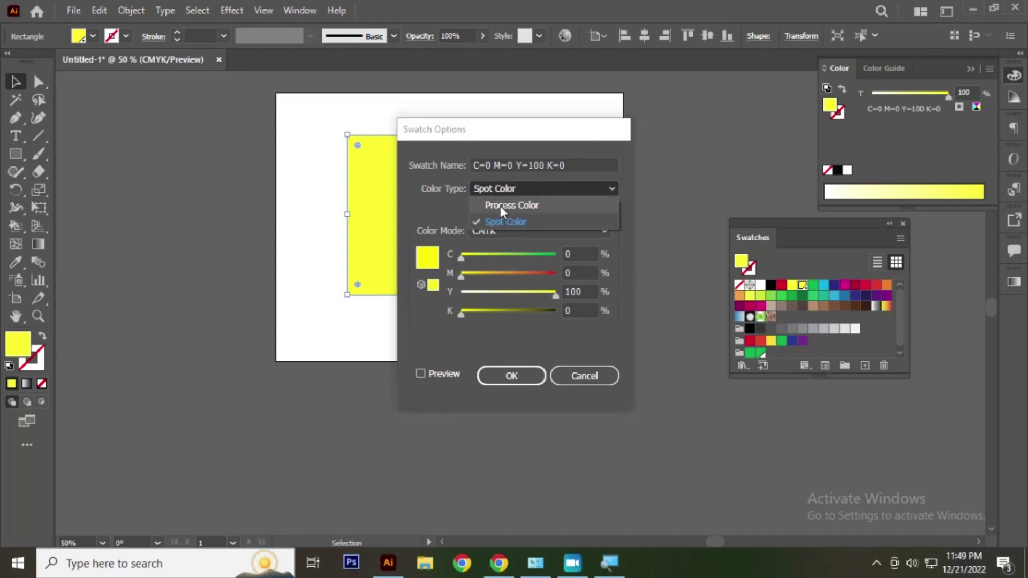
left_click(500, 205)
left_click(512, 376)
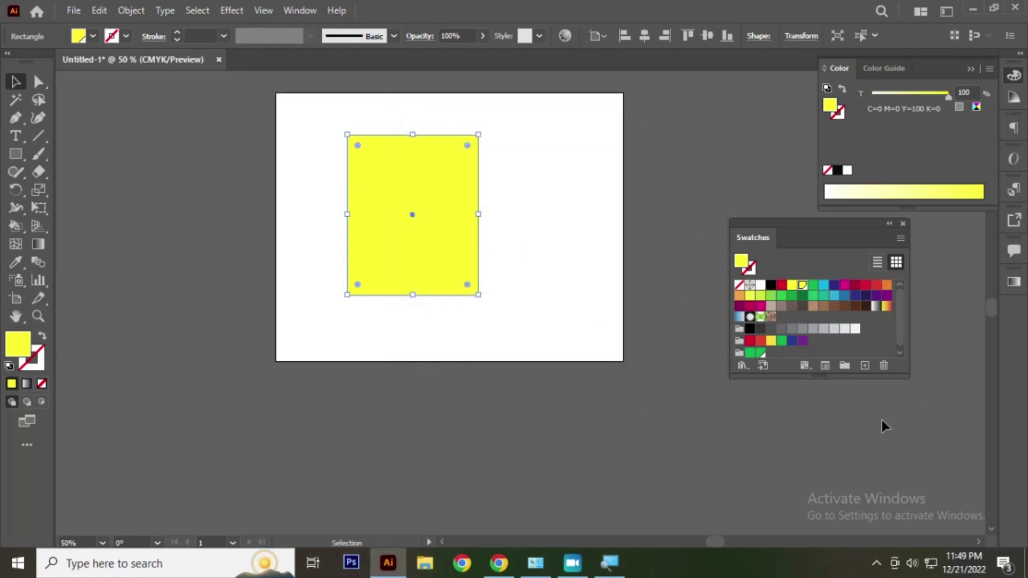
Browse the Show Swatch Kinds menu and select the third colour group.
left_click(804, 366)
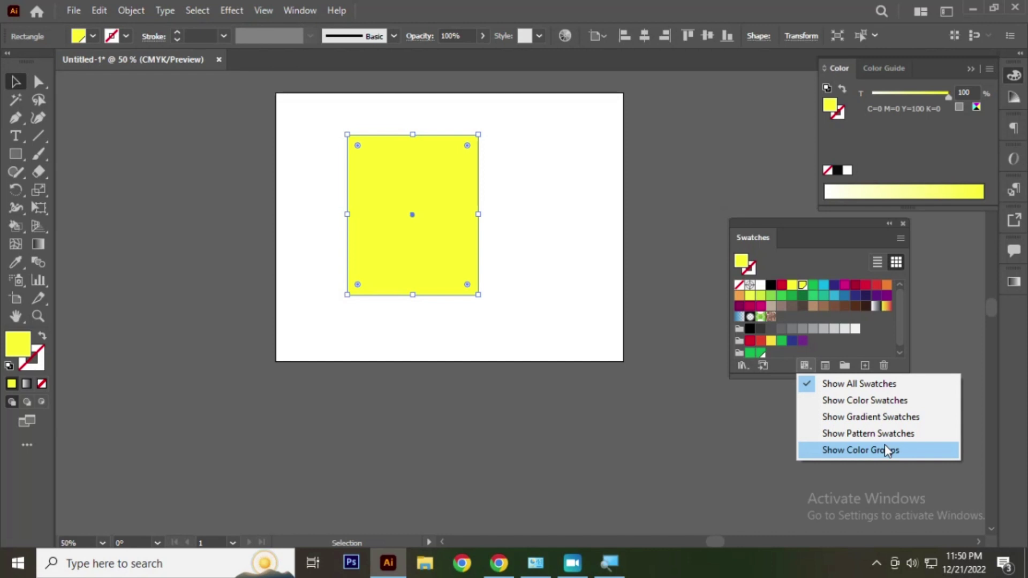
left_click(739, 352)
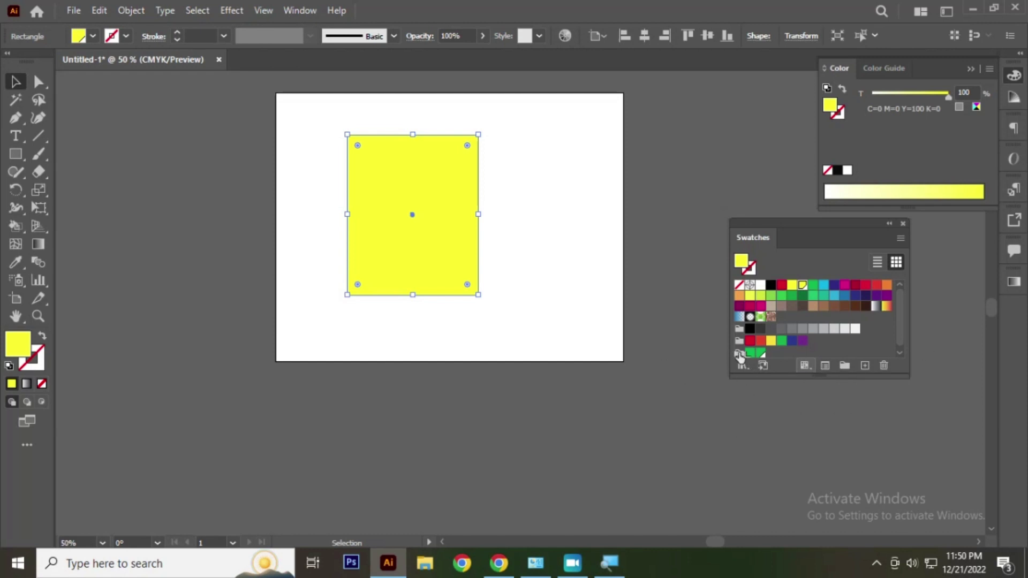
left_click(805, 365)
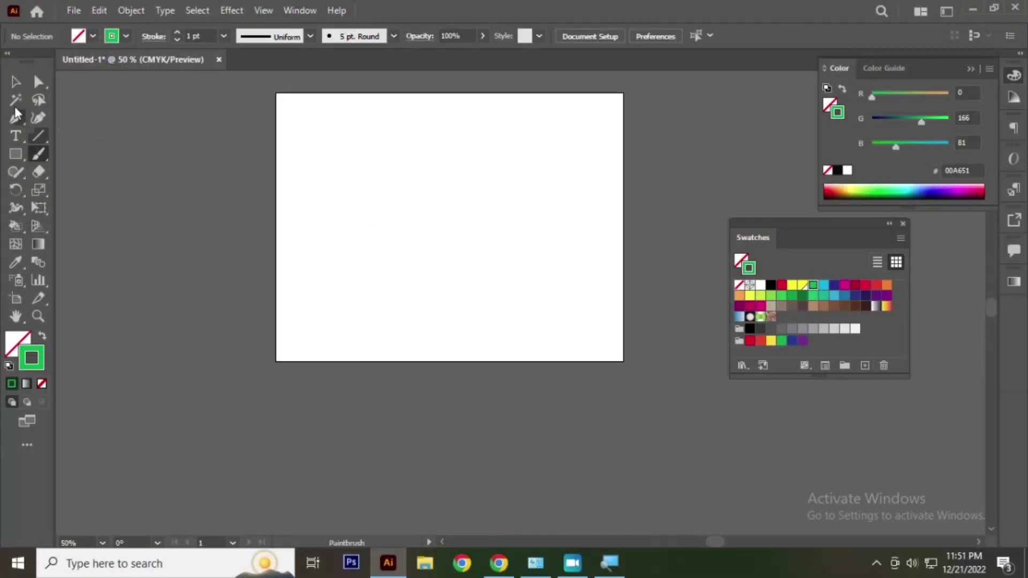
Paint a green curve across the artboard's middle with the Paintbrush tool.
left_click(15, 82)
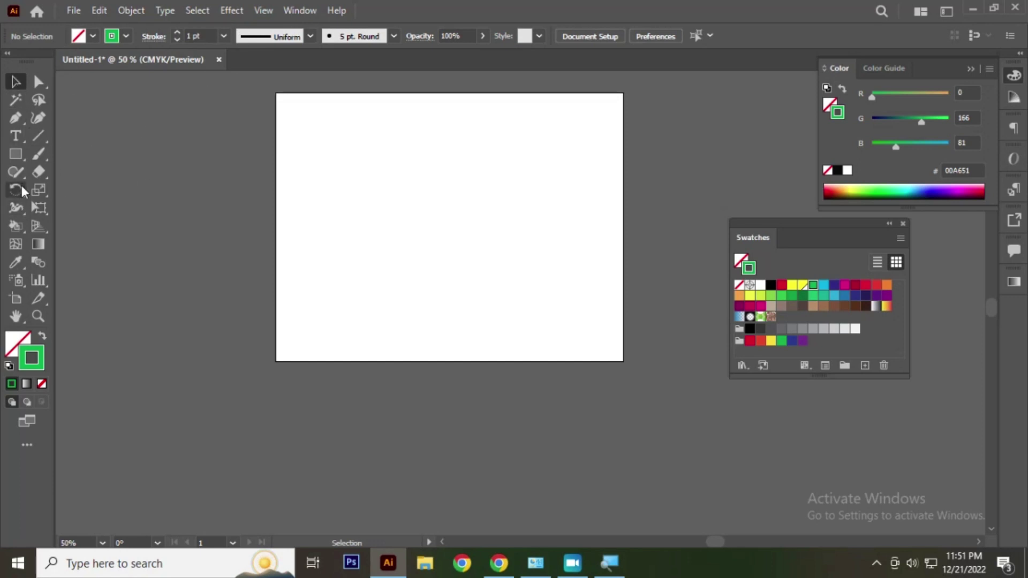
left_click_drag(38, 153, 130, 154)
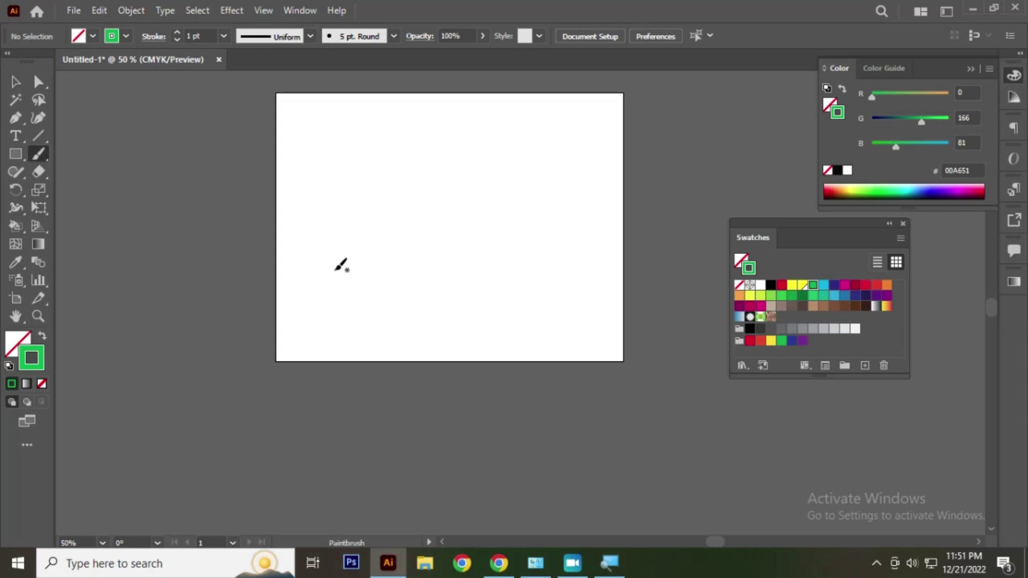
mouse_move(334, 269)
left_mouse_down()
mouse_move(377, 122)
mouse_move(458, 256)
left_mouse_up()
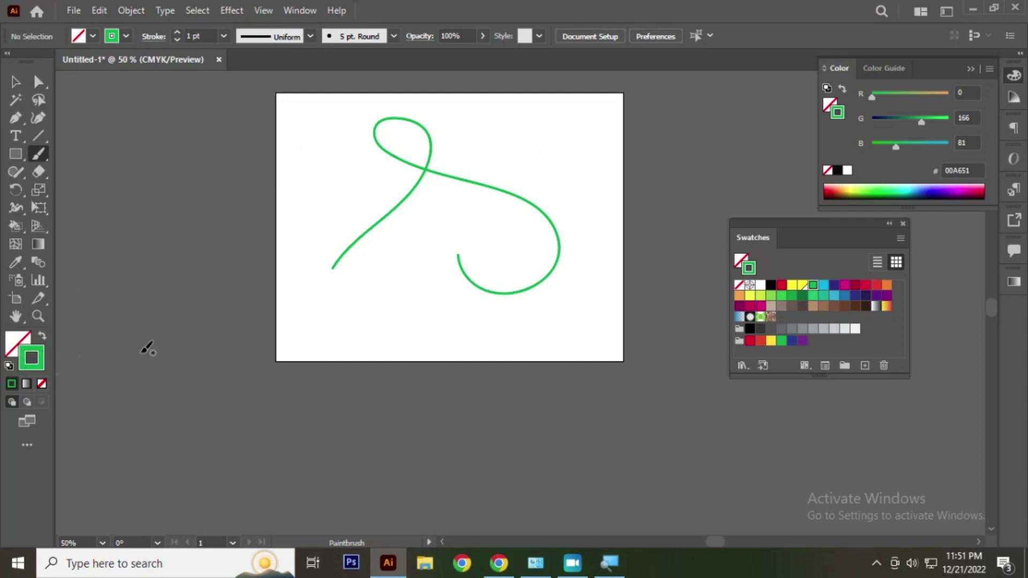
left_click_drag(38, 154, 89, 174)
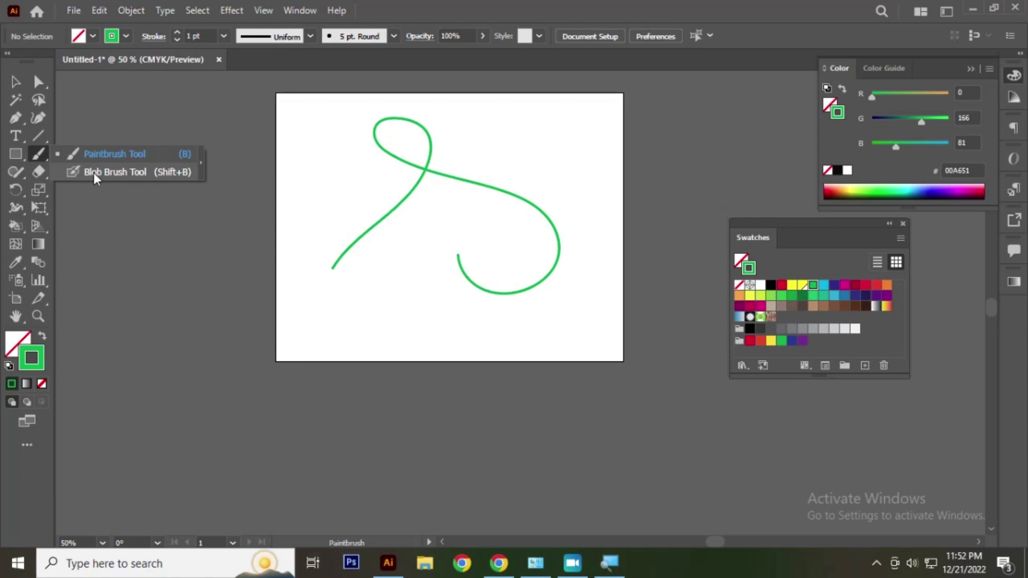
Paint two looping green strokes with the Blob Brush tool.
left_click(121, 172)
mouse_move(286, 274)
left_mouse_down()
mouse_move(468, 284)
mouse_move(358, 272)
left_mouse_up()
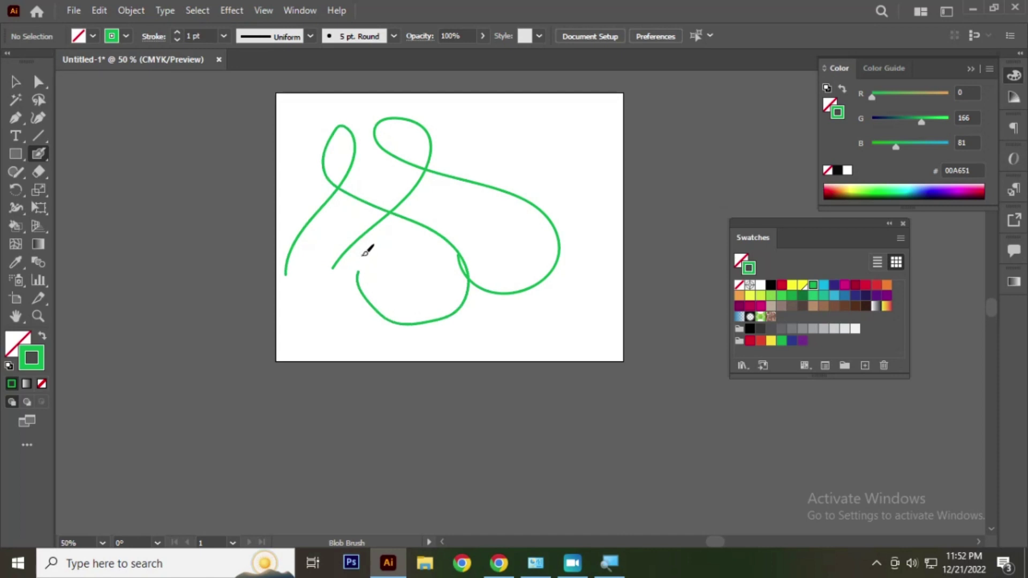
left_click(17, 342)
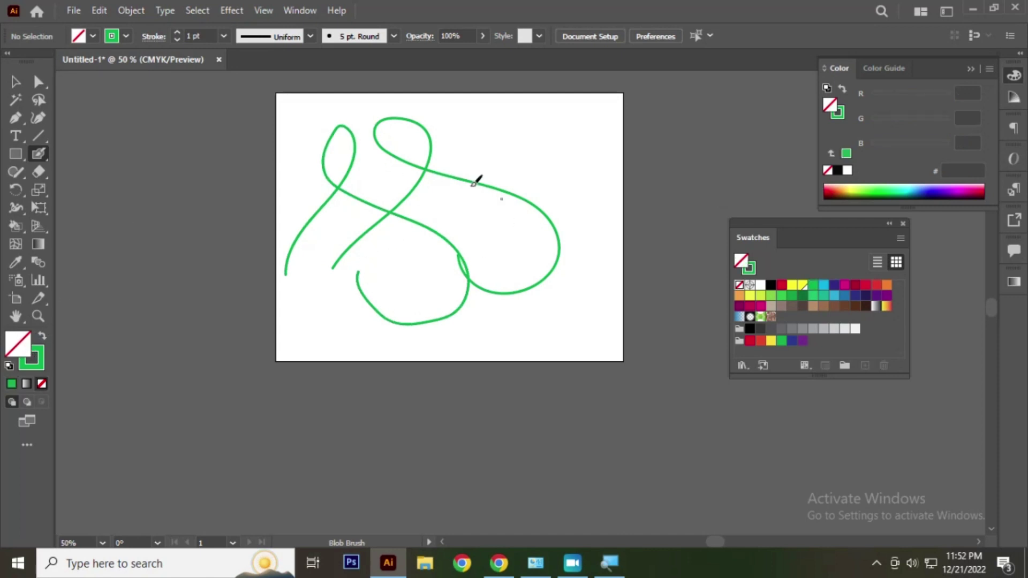
mouse_move(384, 297)
left_mouse_down()
mouse_move(534, 202)
mouse_move(530, 264)
left_mouse_up()
scroll(471, 135, "up", 3)
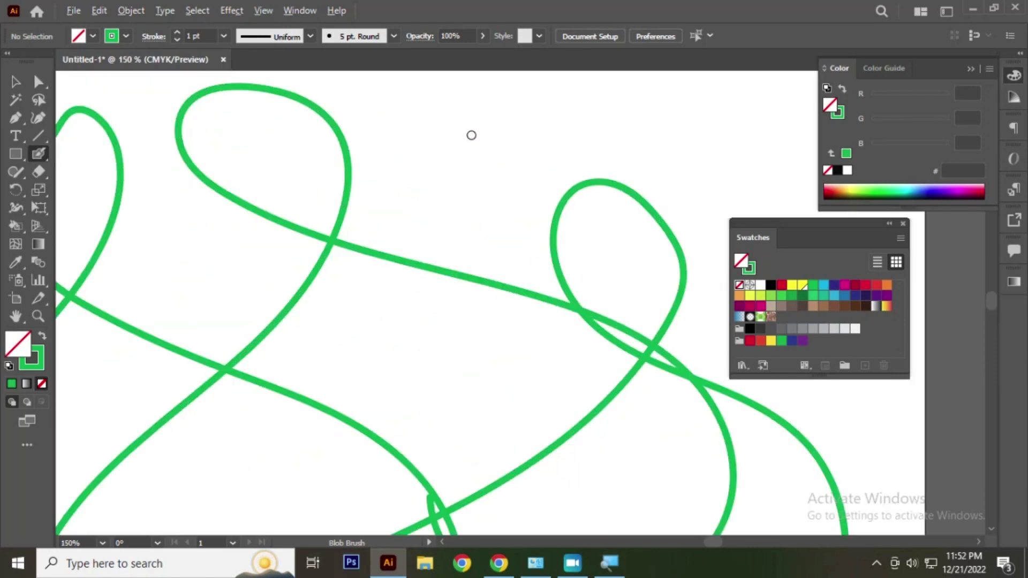
Delete the teal curve and all remaining green brushed shapes.
left_click(15, 82)
left_click(621, 183)
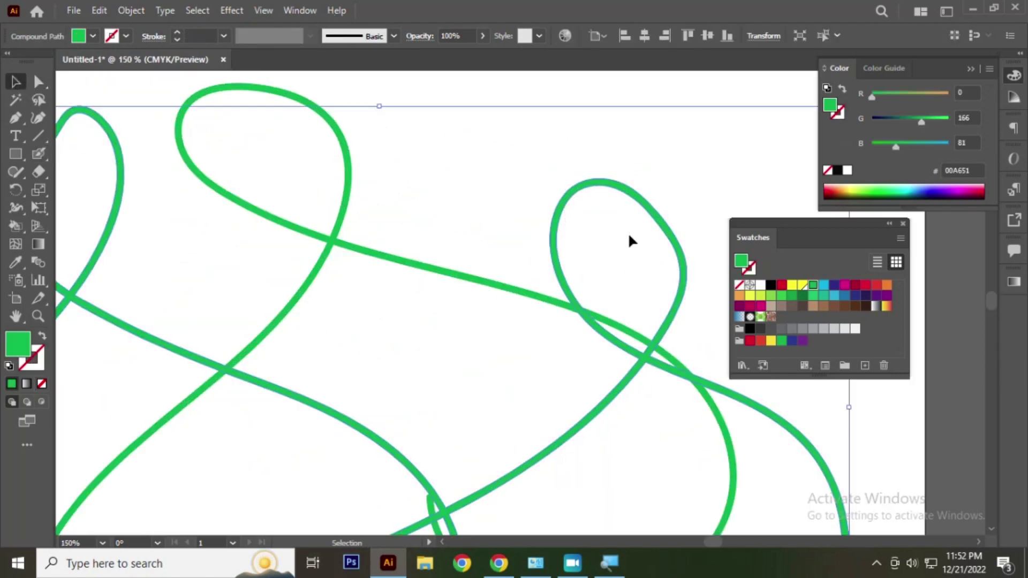
scroll(407, 154, "down", 3)
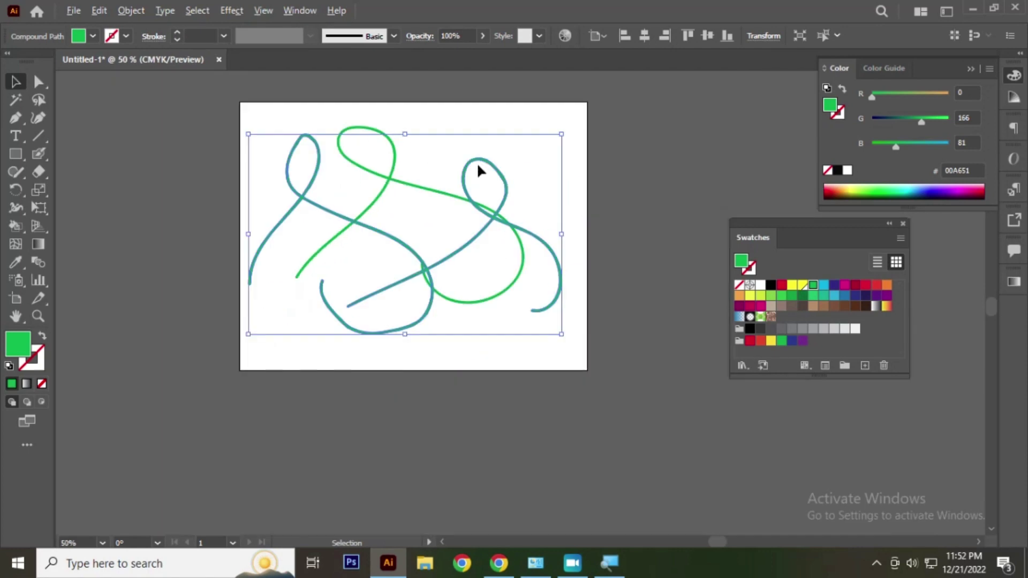
left_click(440, 111)
left_click(385, 140)
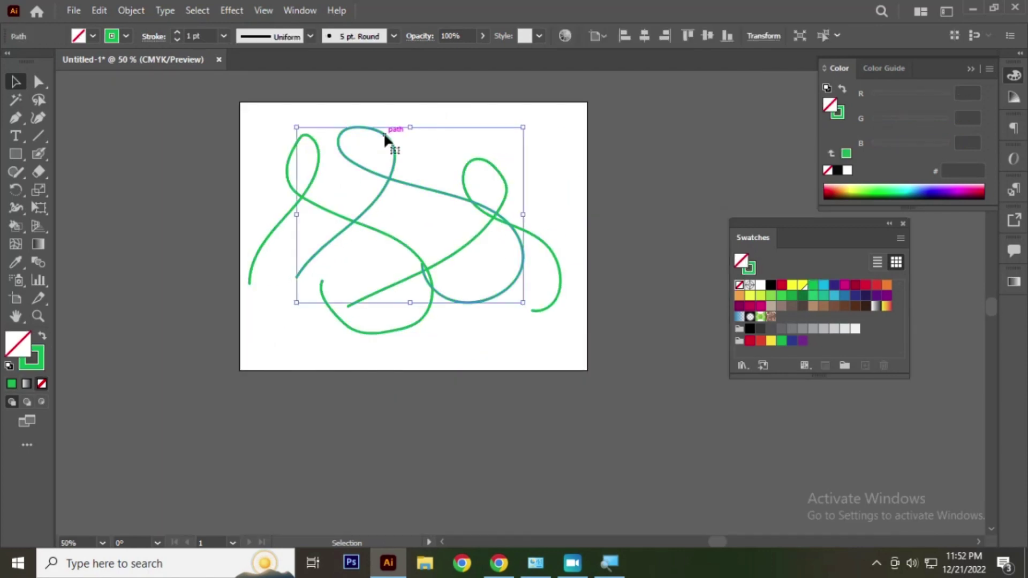
key("Delete")
left_click_drag(251, 124, 625, 342)
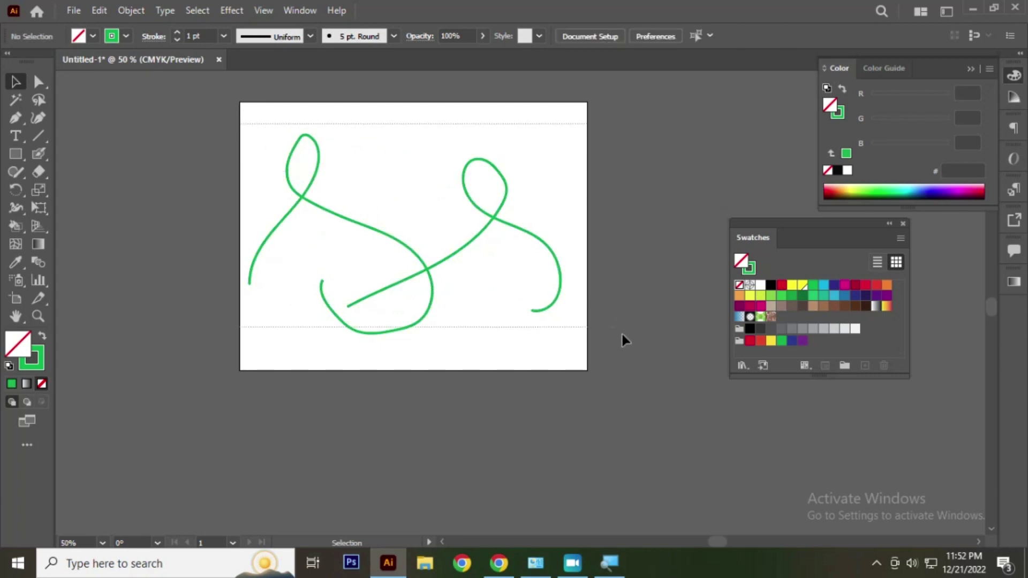
key("Delete")
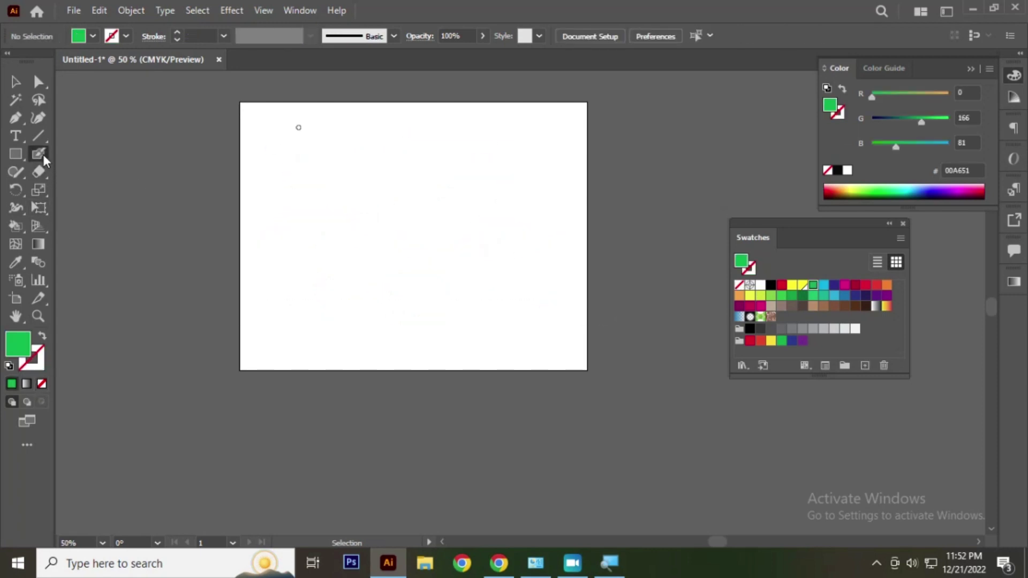
Browse the Paintbrush tool's brush variants.
left_click(38, 154)
left_click(114, 152)
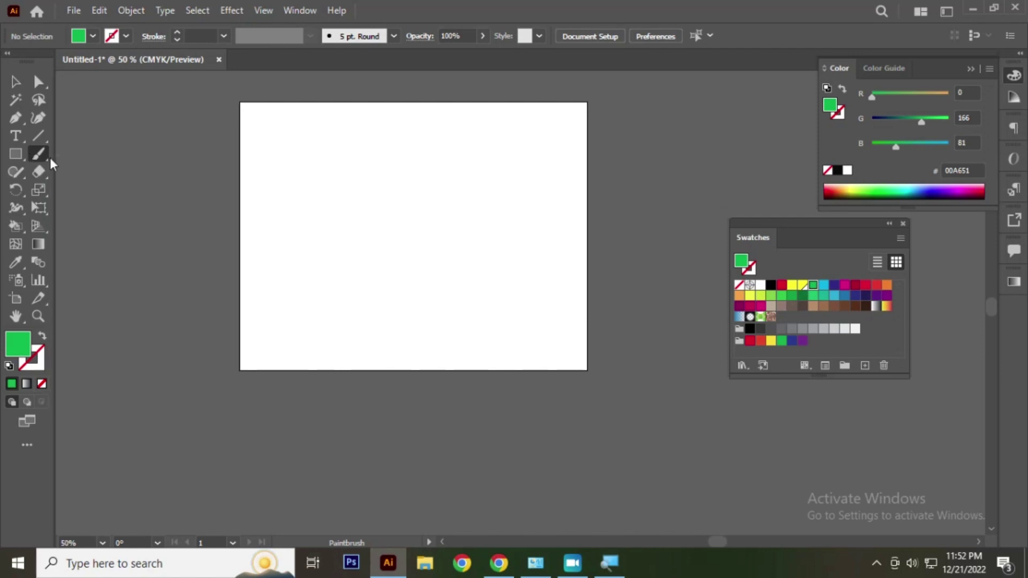
left_click(45, 156)
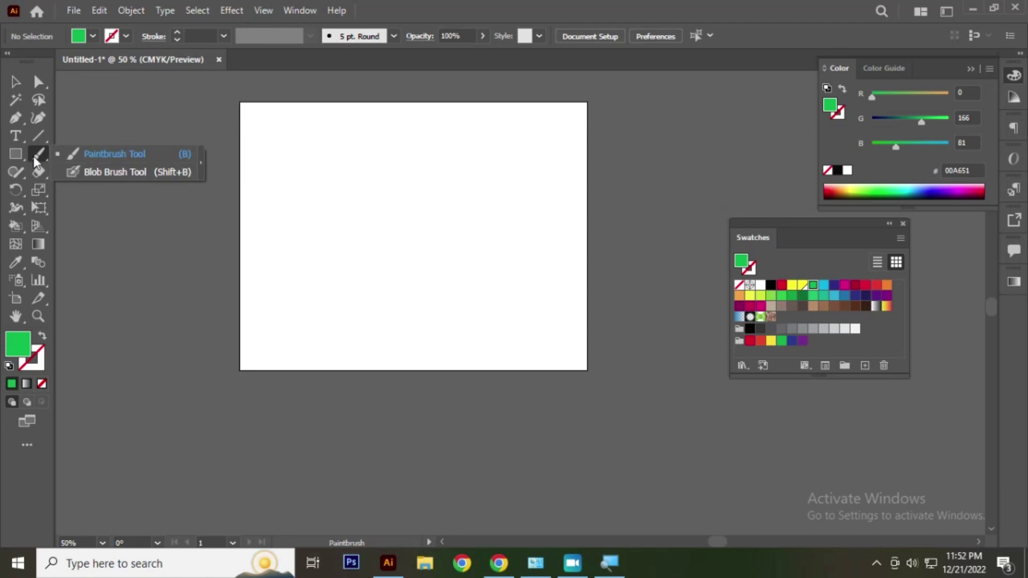
Drag the Swatches panel right and bring up the Color panel's mode menu with RGB ticked.
left_click(15, 83)
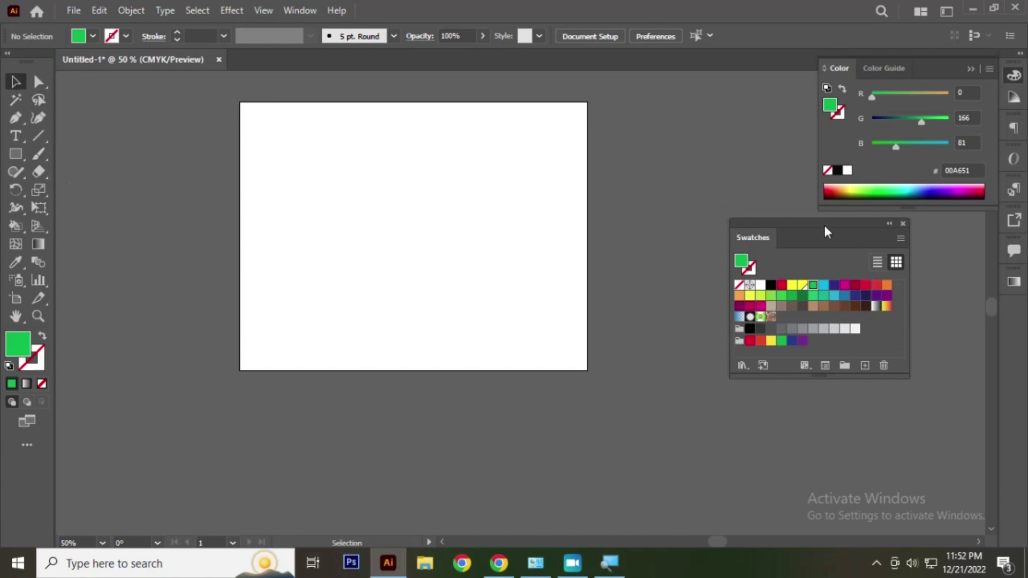
left_click_drag(823, 225, 890, 219)
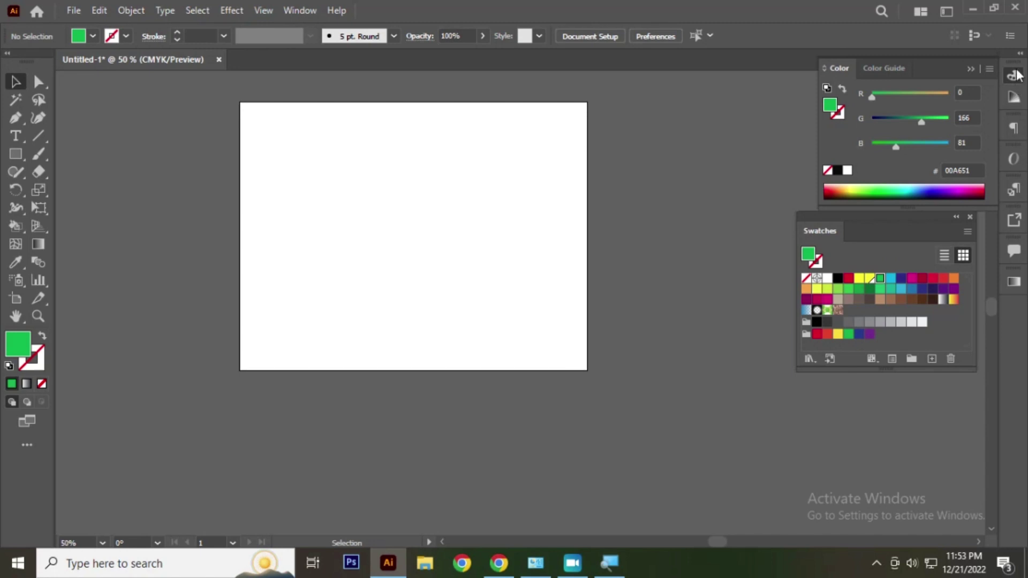
left_click(990, 69)
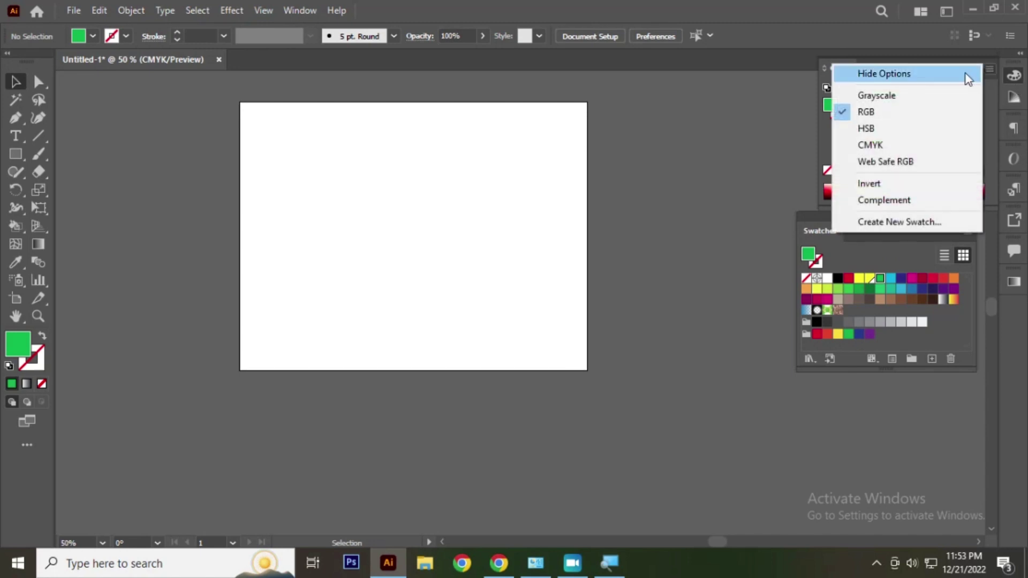
left_click(878, 112)
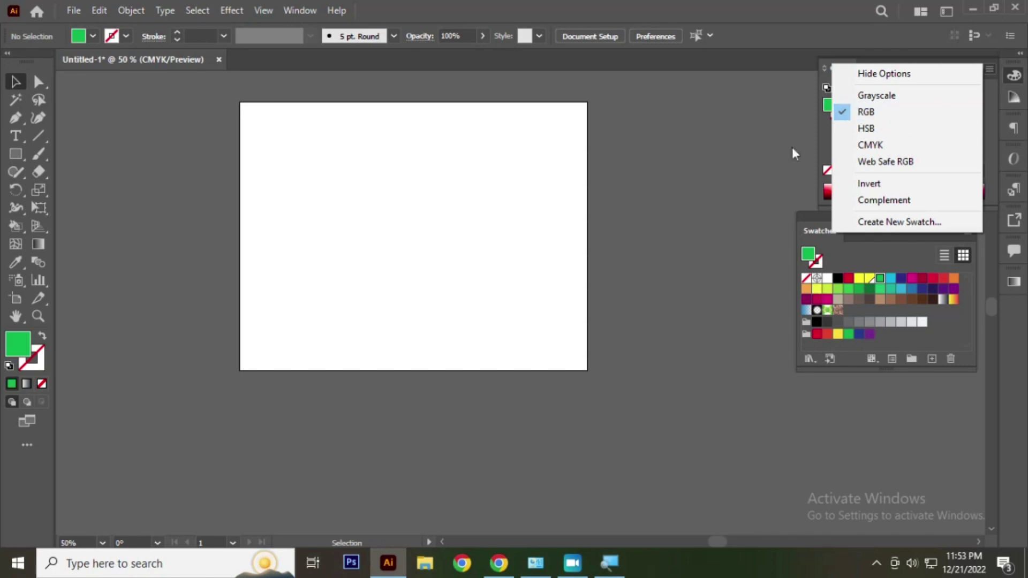
Draw a green rectangle on the artboard and move it higher.
left_click(15, 154)
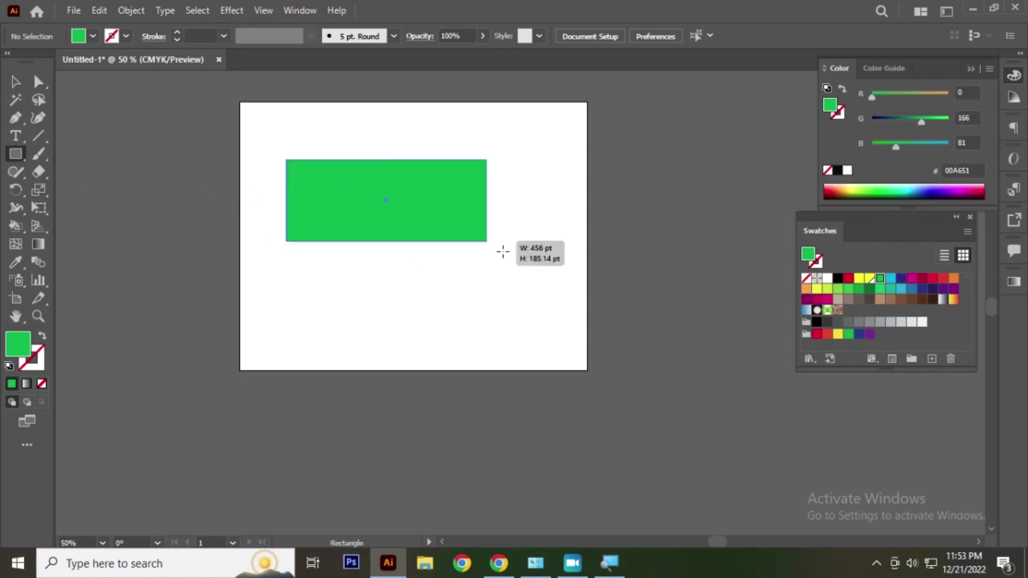
left_click_drag(286, 159, 534, 353)
left_click(16, 82)
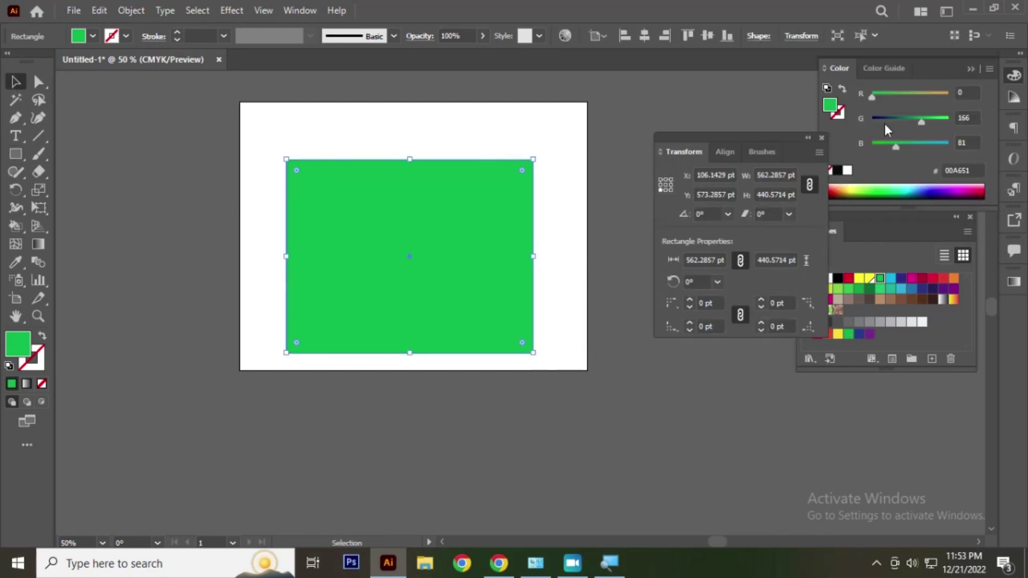
left_click(821, 138)
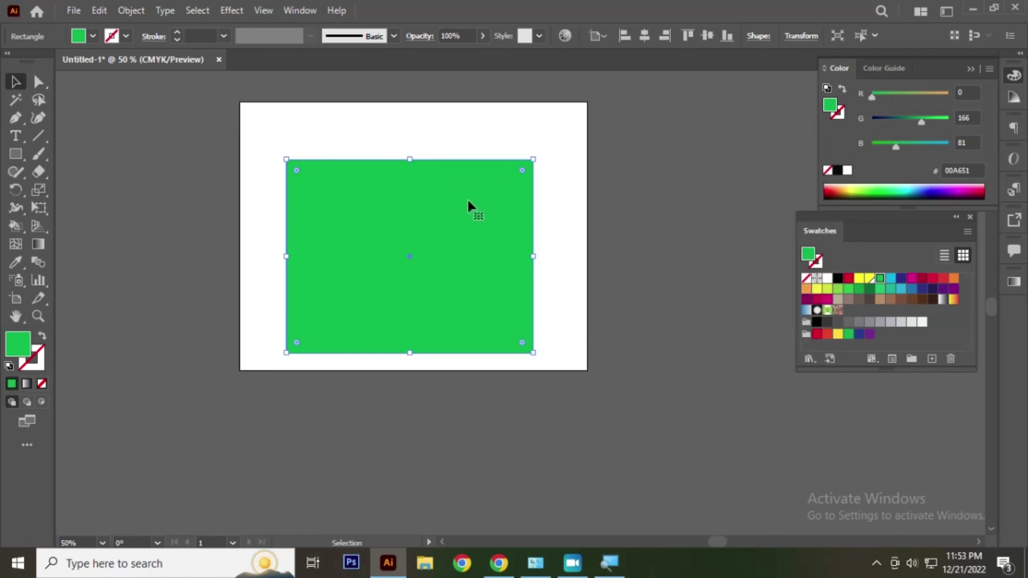
left_click_drag(466, 198, 467, 168)
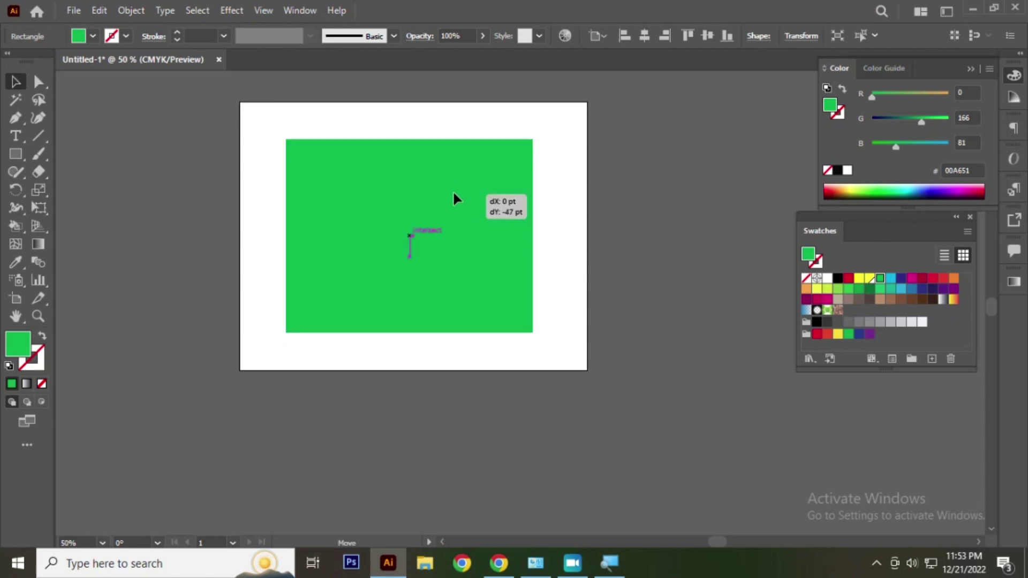
Adjust the fill with CMYK sliders, then return the Color panel to RGB (009E5D).
left_click(988, 68)
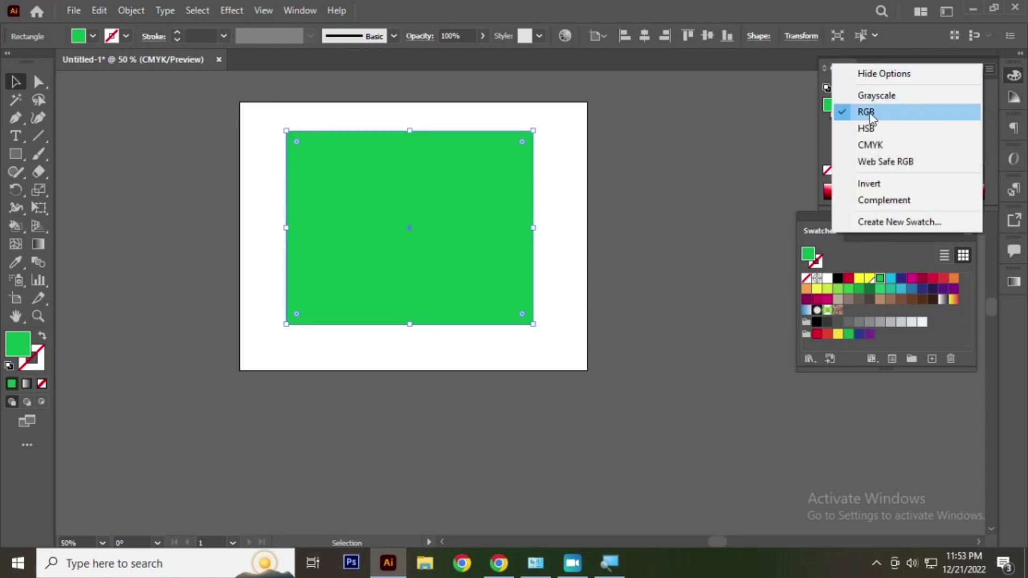
left_click(874, 147)
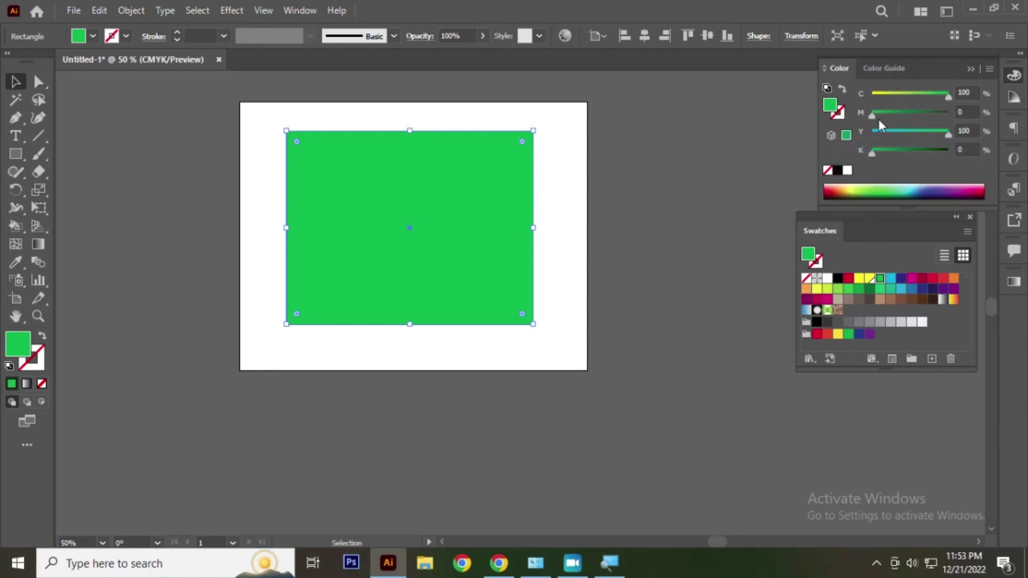
mouse_move(949, 97)
left_mouse_down()
mouse_move(913, 98)
mouse_move(945, 98)
left_mouse_up()
mouse_move(870, 116)
left_mouse_down()
mouse_move(921, 117)
mouse_move(884, 117)
left_mouse_up()
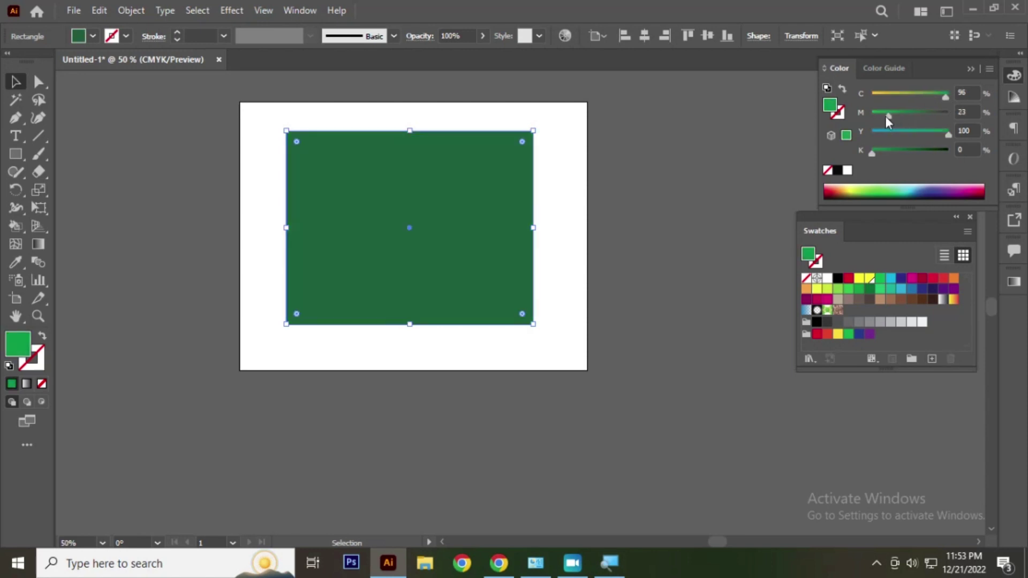
left_click_drag(948, 133, 905, 135)
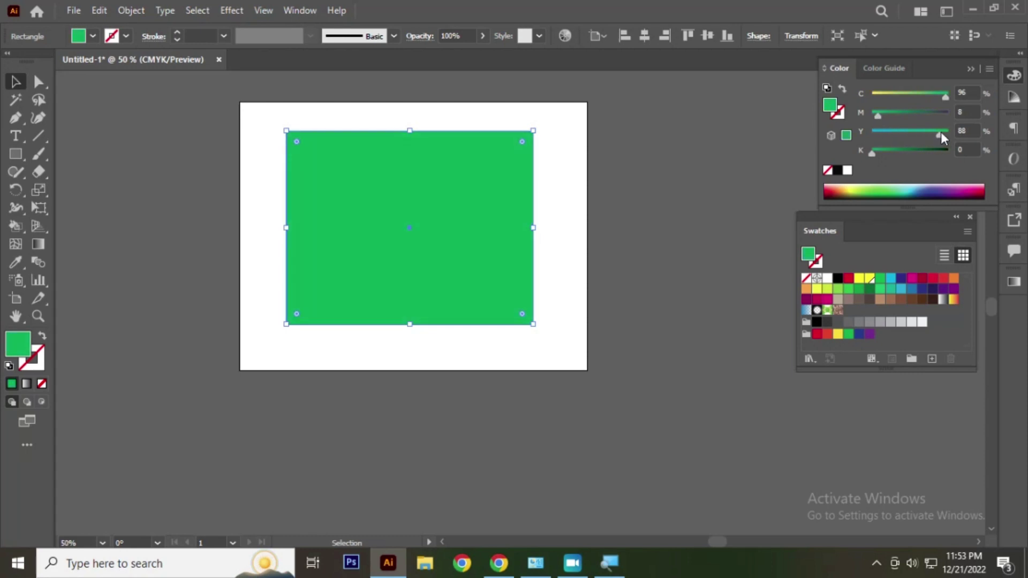
left_click(990, 69)
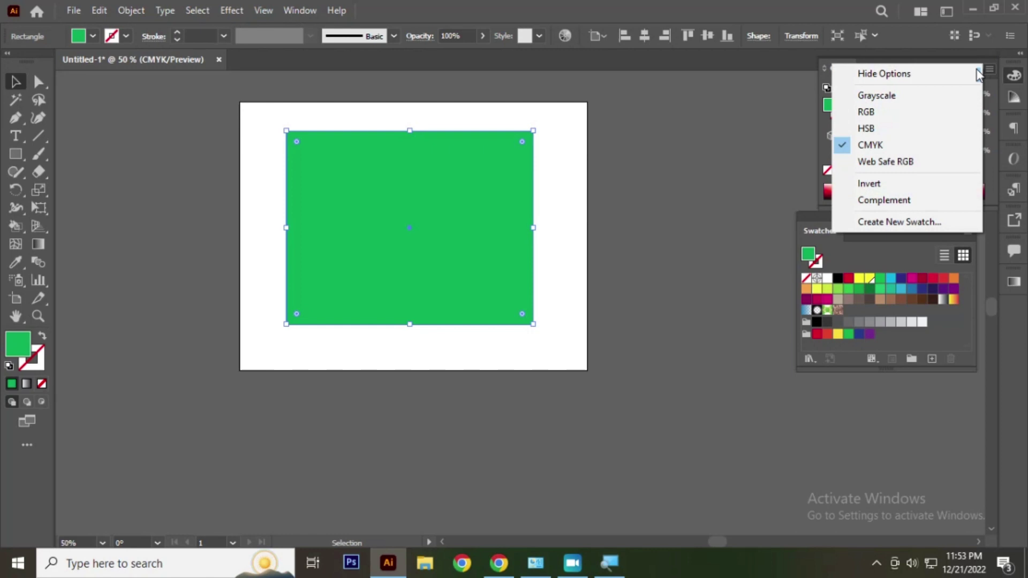
left_click(887, 111)
Move the green rectangle right and down, then reselect it.
mouse_move(387, 203)
left_mouse_down()
mouse_move(422, 219)
mouse_move(406, 224)
left_mouse_up()
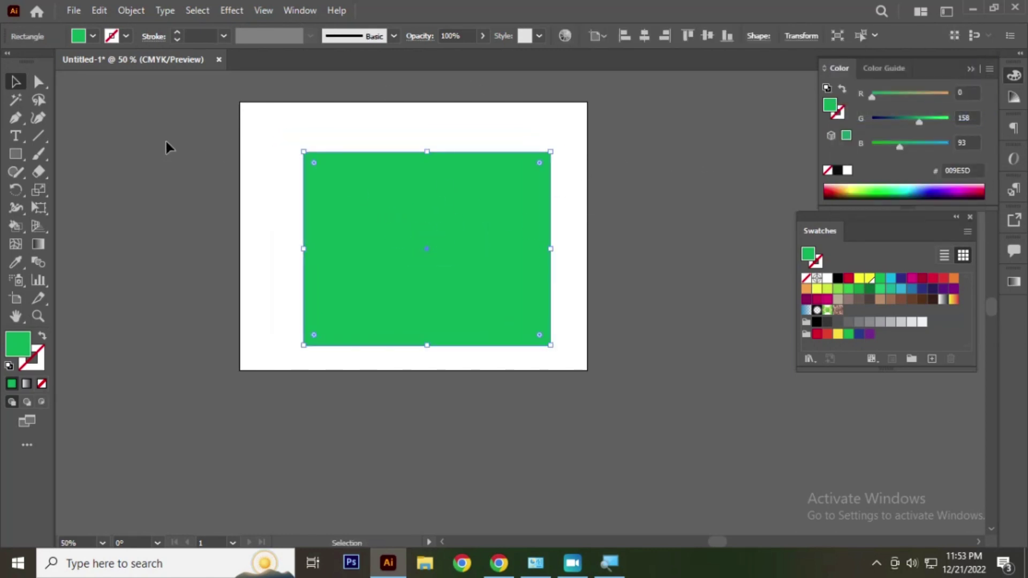
left_click(209, 217)
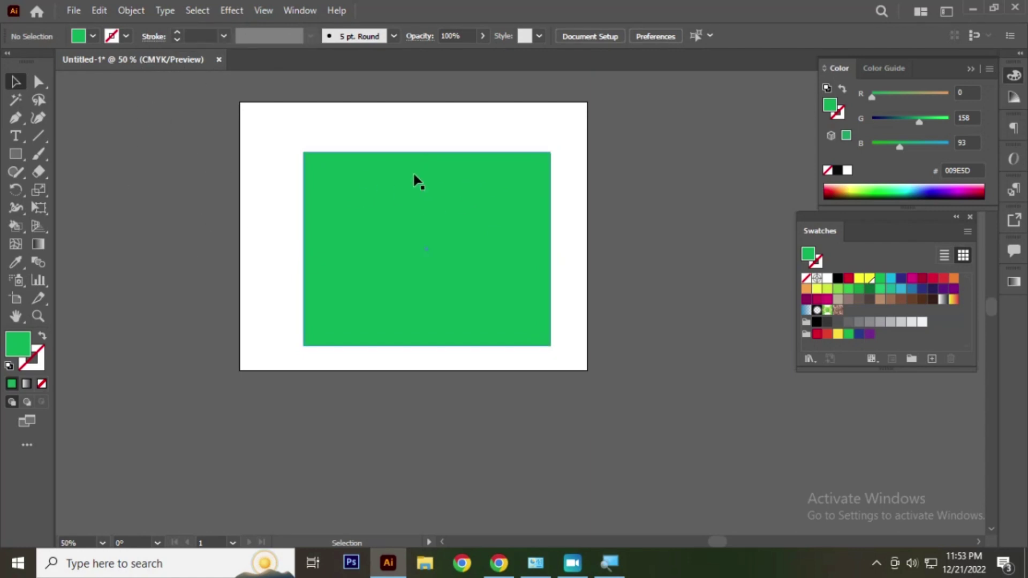
left_click(530, 300)
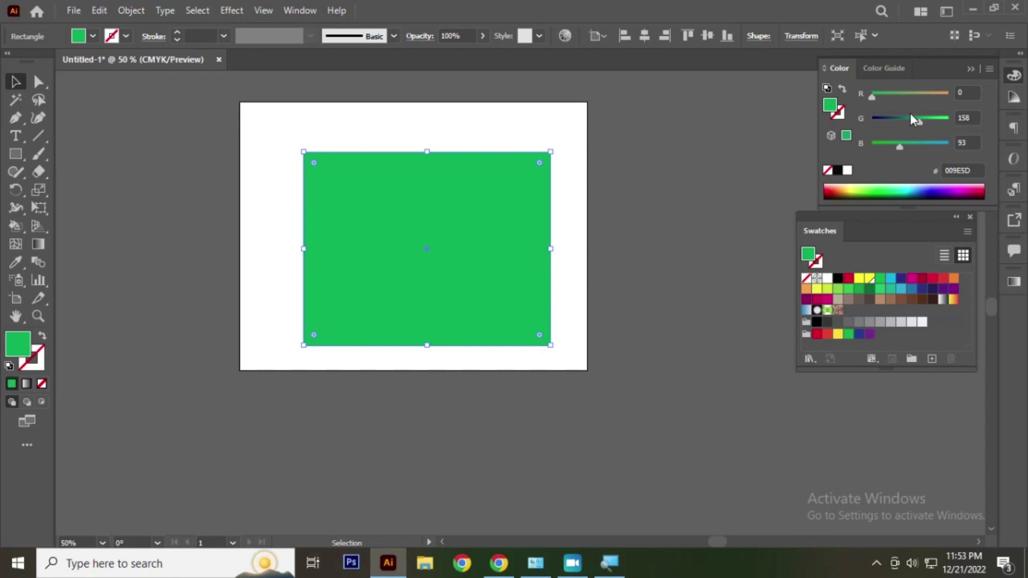
left_click(209, 146)
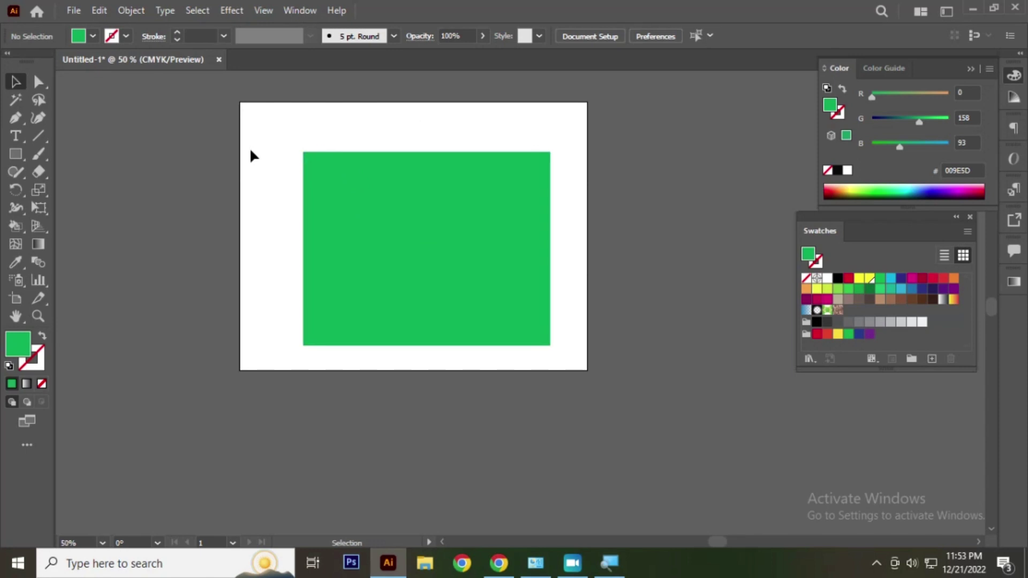
left_click_drag(225, 135, 520, 310)
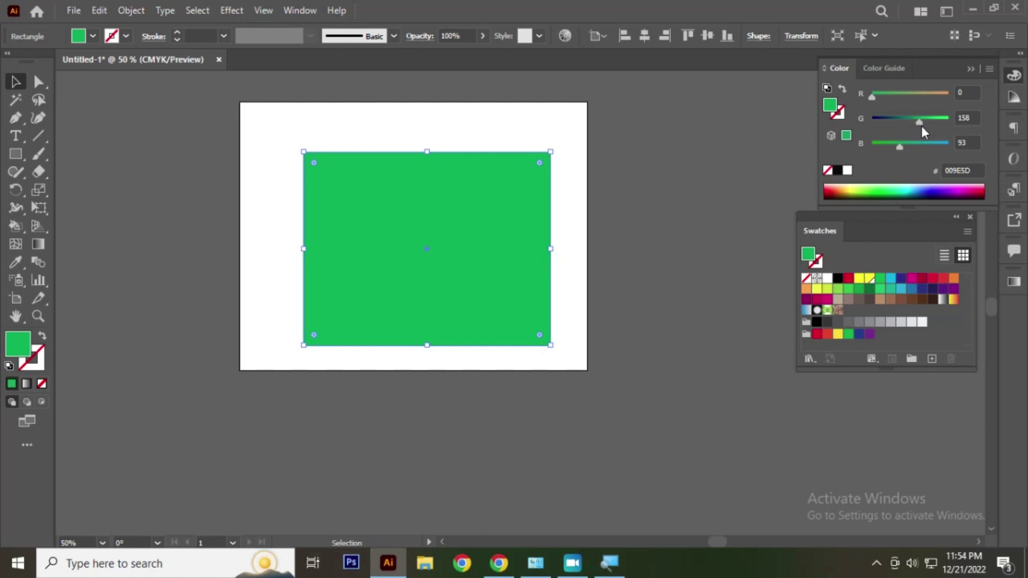
Check the 009E5D fill in the Color Picker as CMYK 96/8/88/0, then reopen the colour-mode menu.
double_click(22, 349)
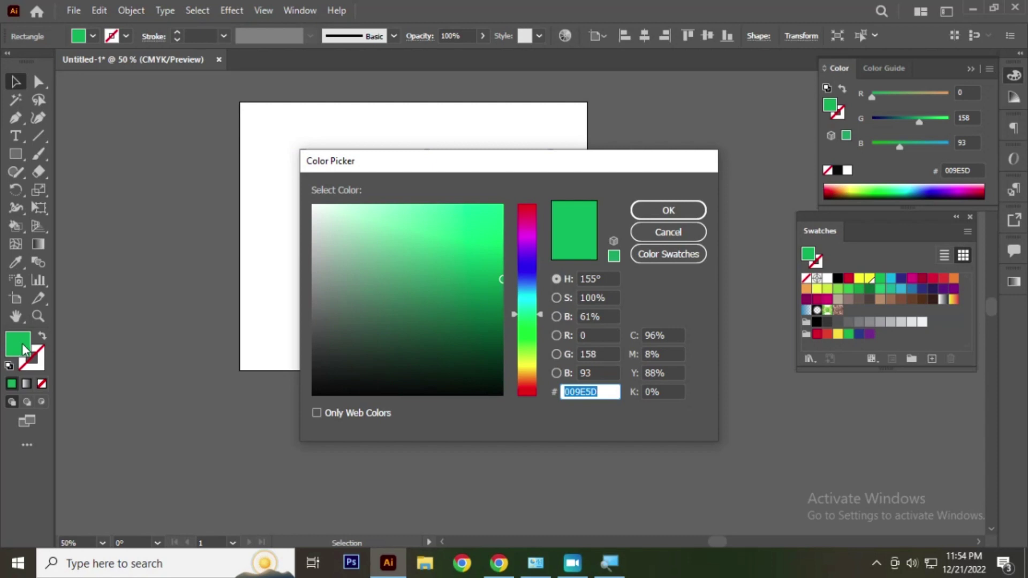
left_click_drag(461, 165, 321, 105)
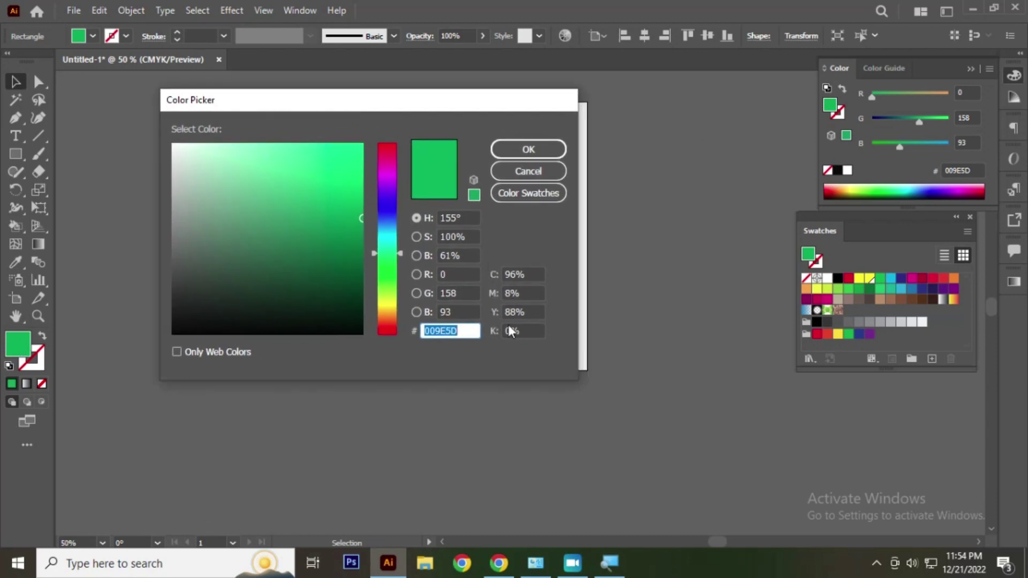
left_click(547, 150)
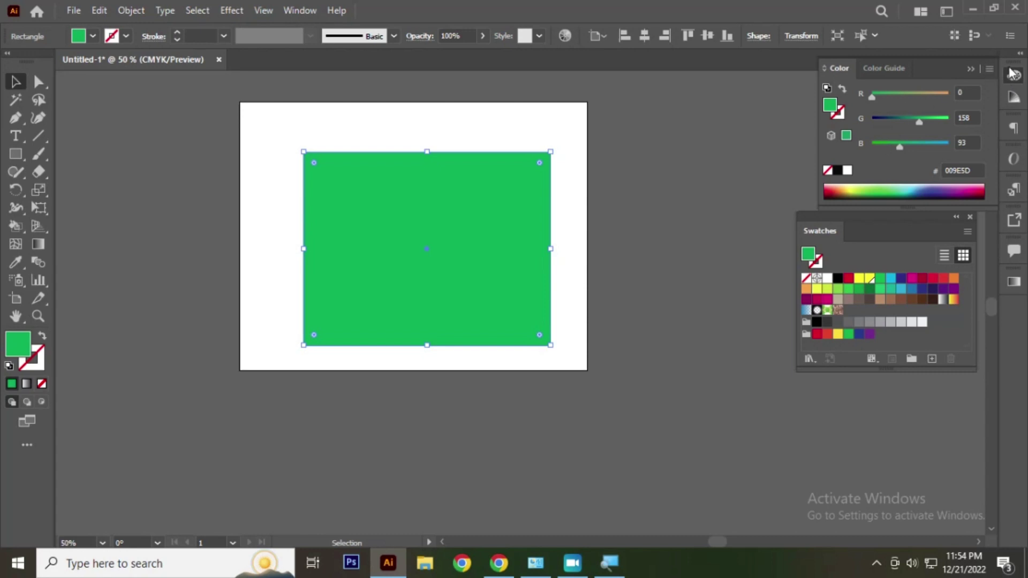
left_click(989, 70)
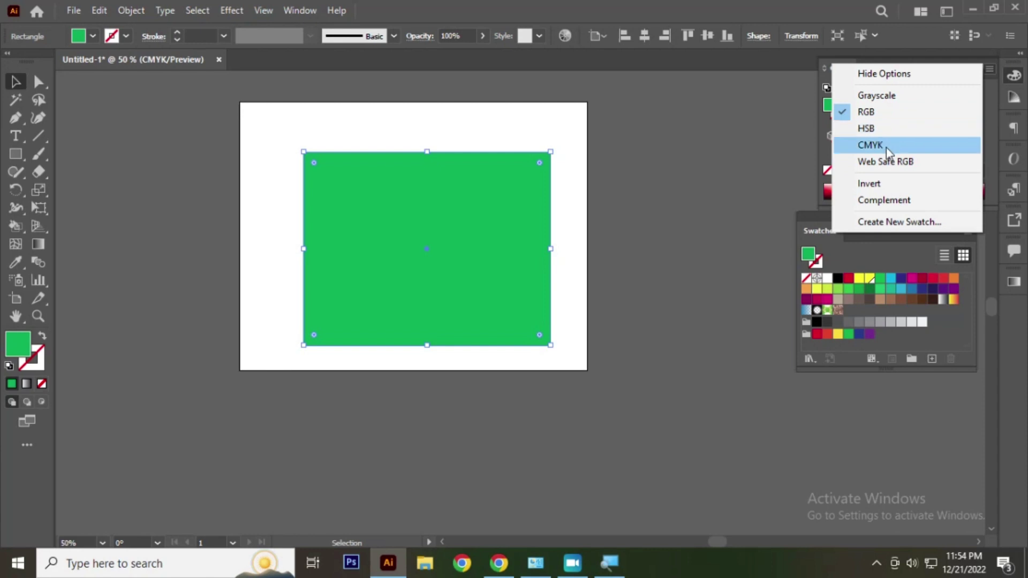
Move the rectangle up-left and show the Color Guide's green shades and tints.
left_click(875, 79)
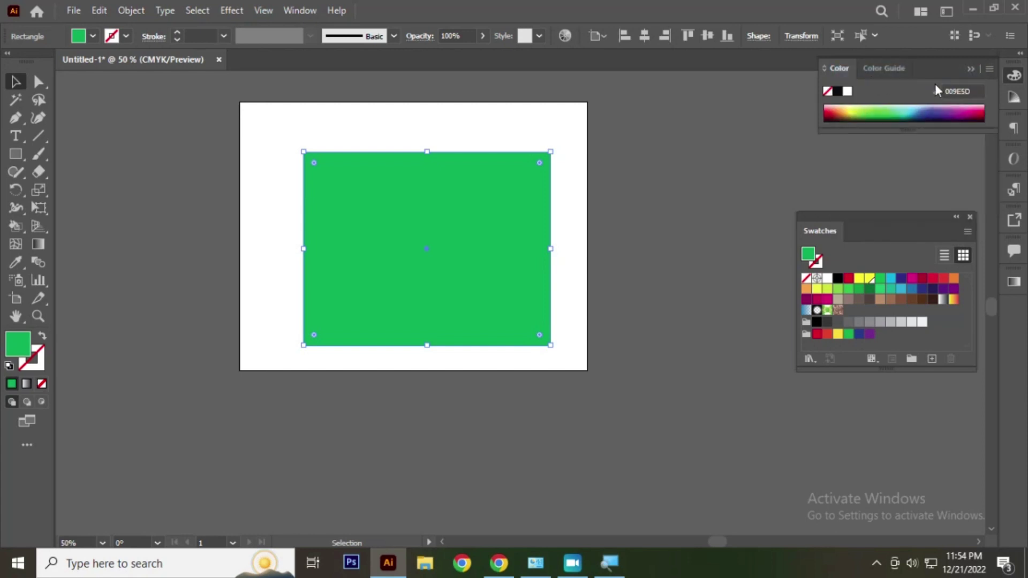
left_click(990, 70)
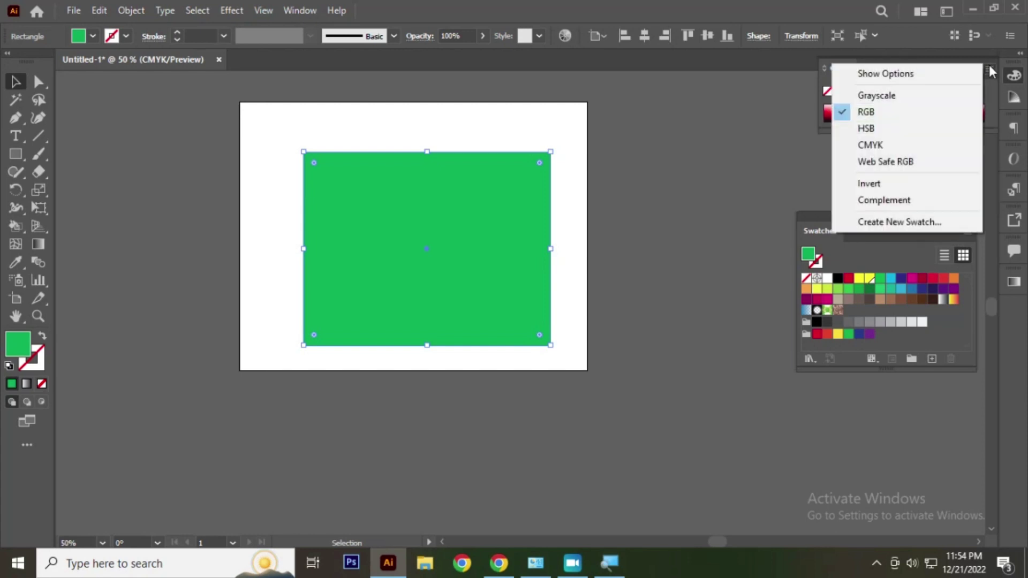
left_click(908, 75)
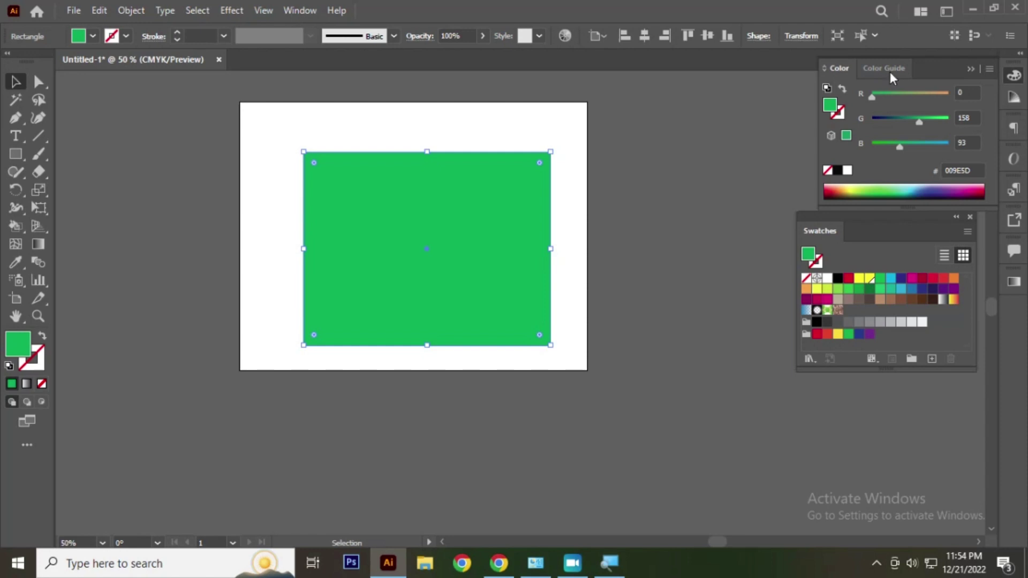
left_click_drag(496, 230, 478, 213)
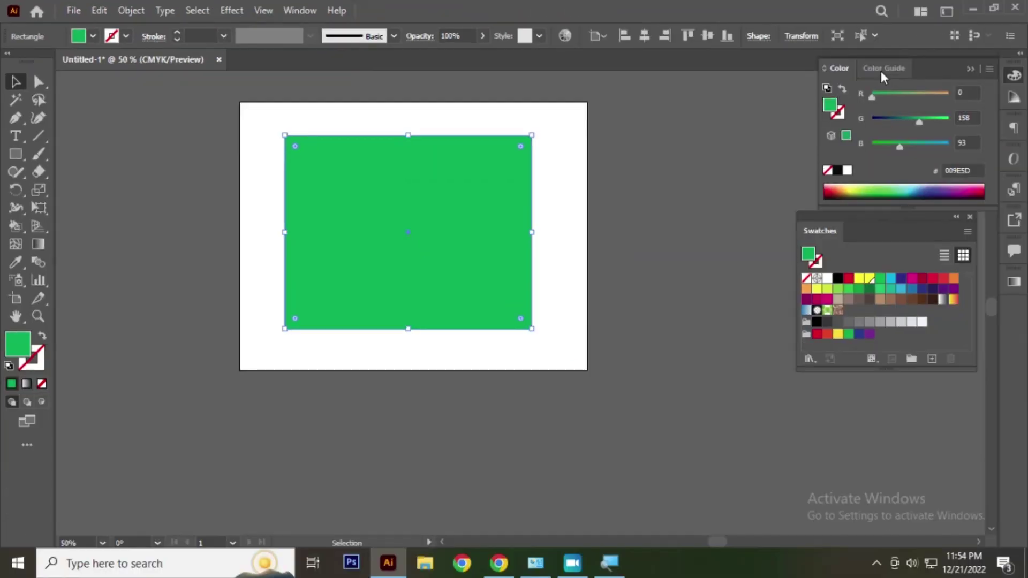
left_click(881, 71)
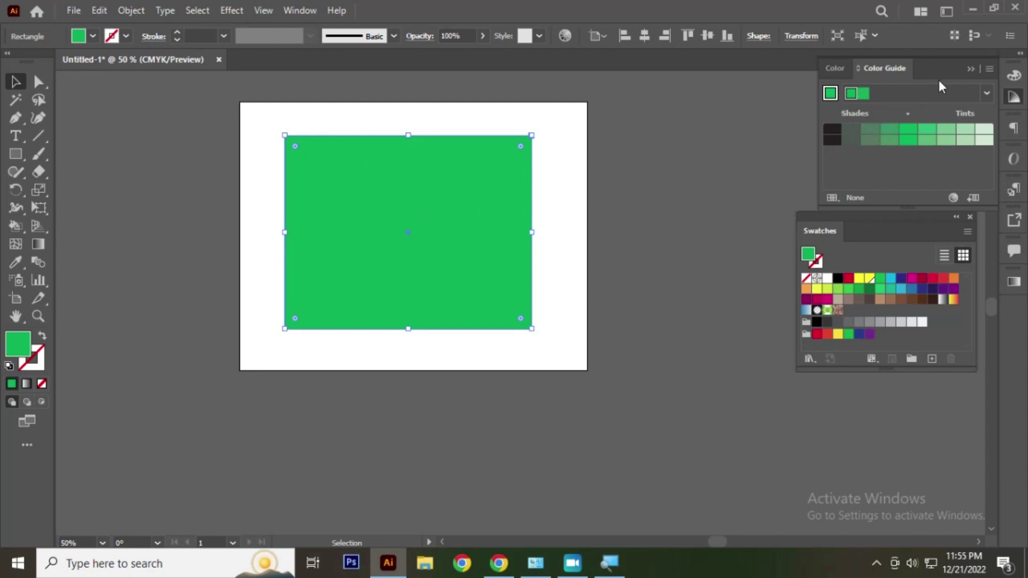
Float the colour panels beside the artboard and close the Swatches panel.
mouse_move(937, 69)
left_mouse_down()
mouse_move(660, 157)
mouse_move(657, 149)
left_mouse_up()
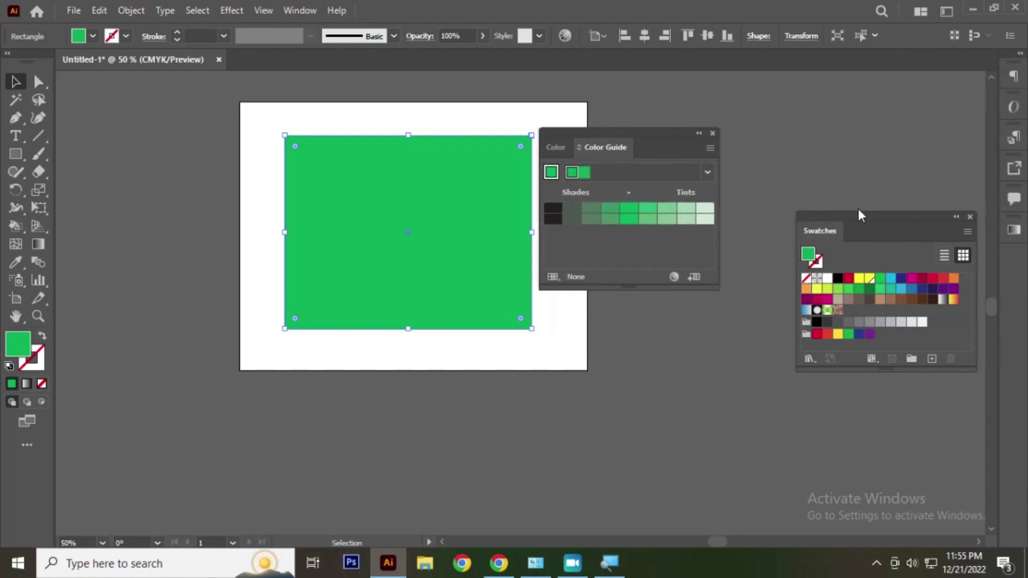
left_click_drag(888, 218, 905, 84)
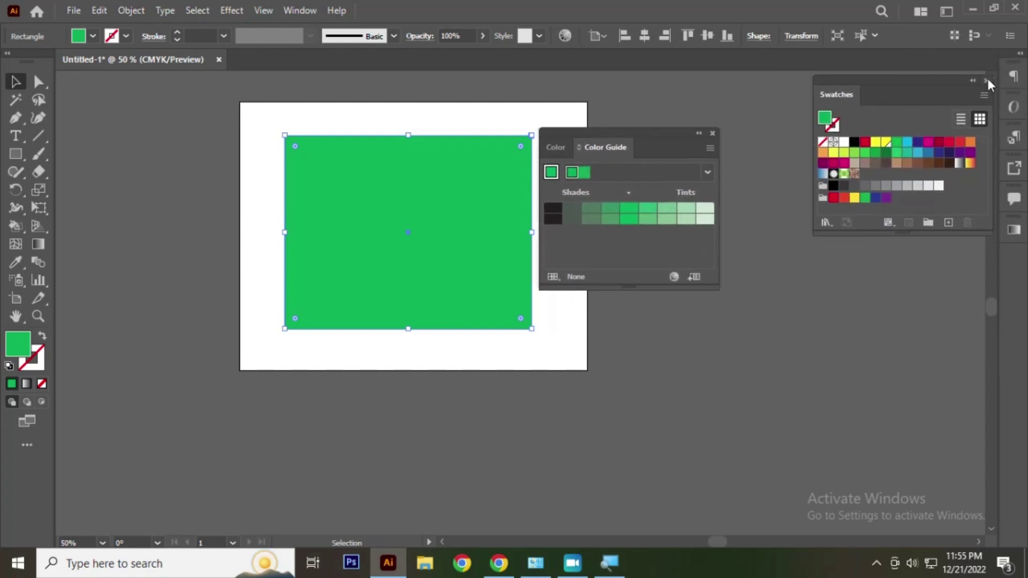
left_click(987, 80)
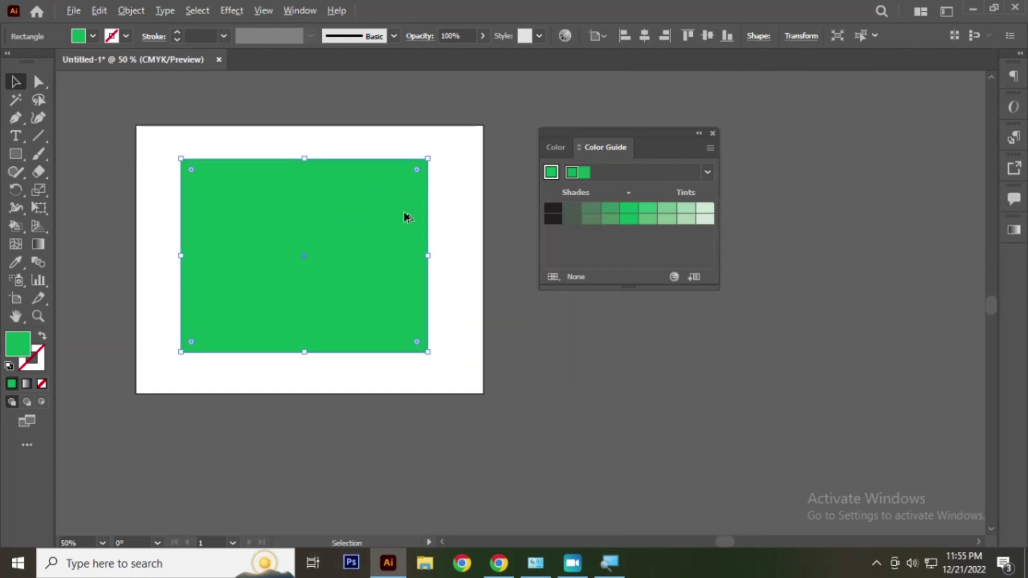
Nudge the rectangle into place and return to the Color Guide shades and tints.
scroll(499, 166, "up", 1)
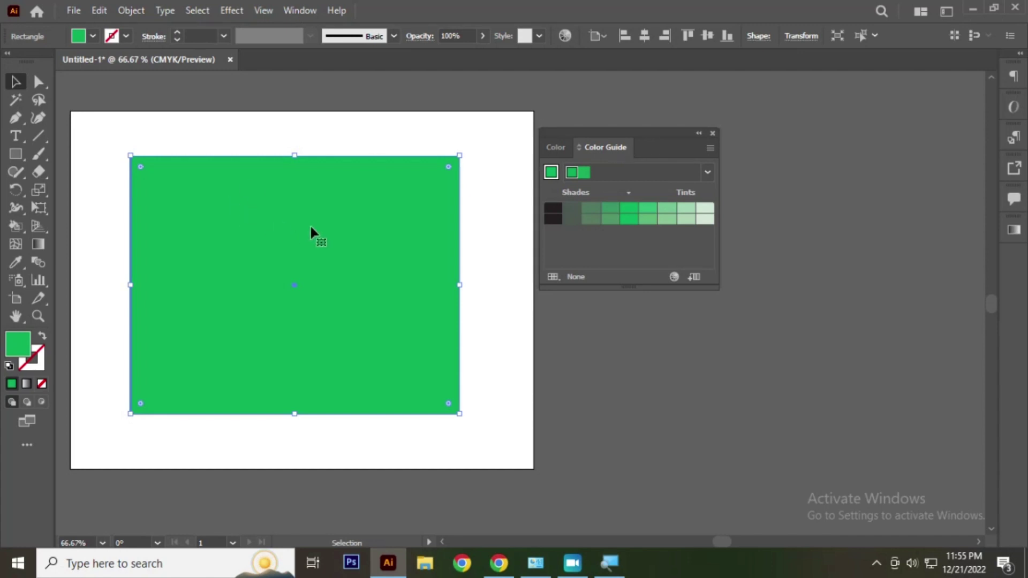
left_click_drag(311, 229, 292, 234)
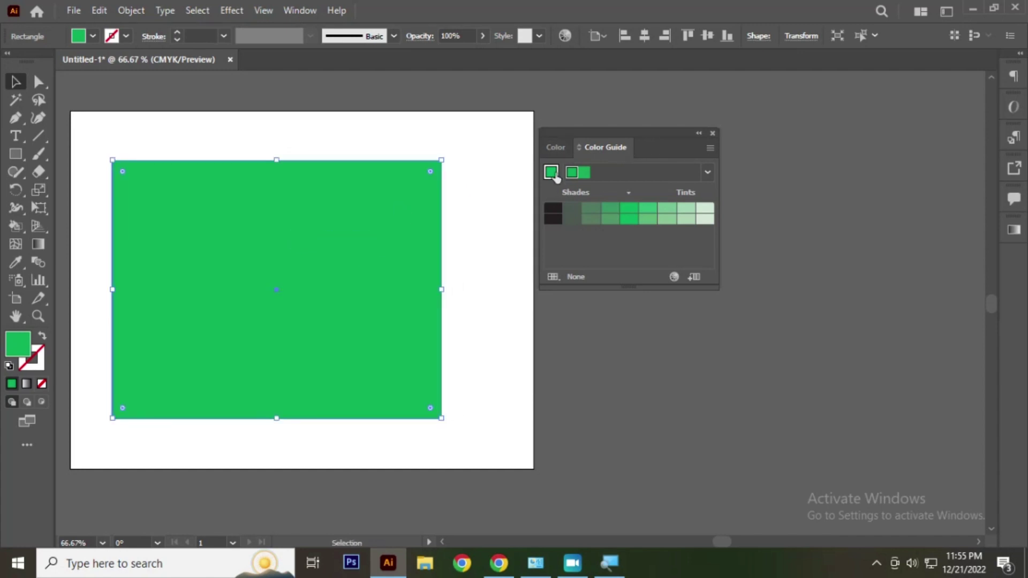
left_click(285, 116)
left_click_drag(289, 225, 301, 225)
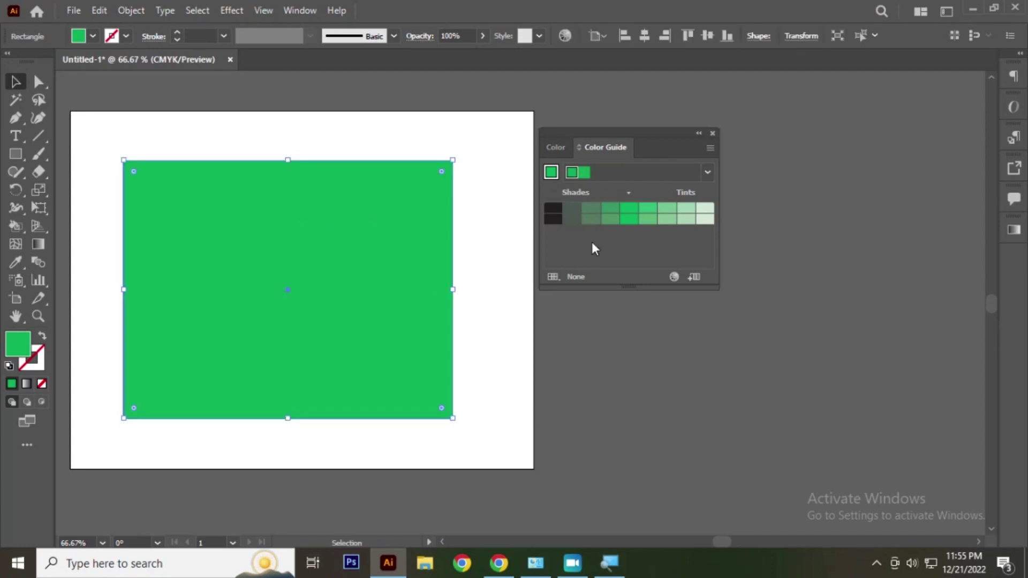
left_click(557, 148)
left_click_drag(253, 259, 276, 308)
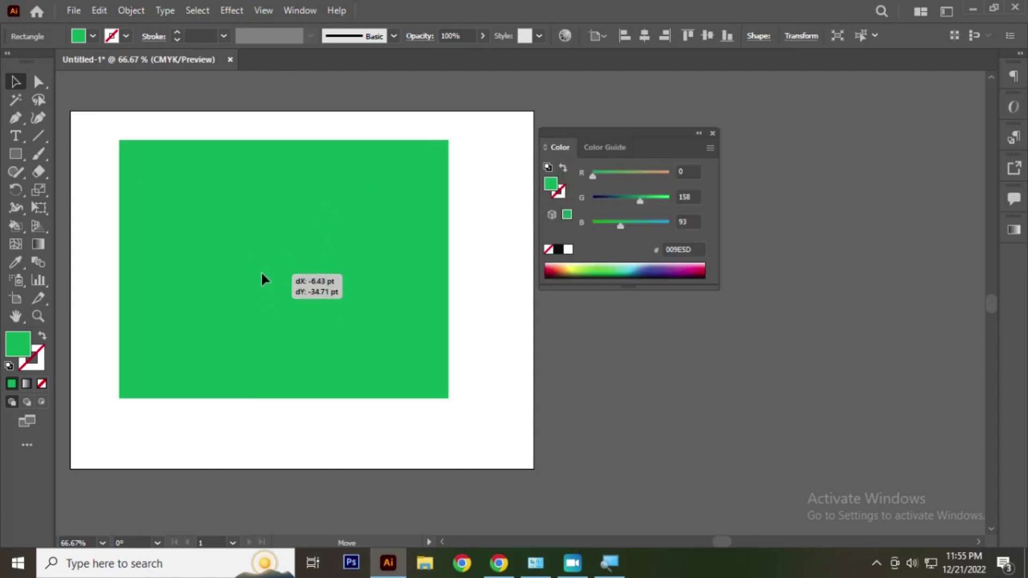
left_click(611, 147)
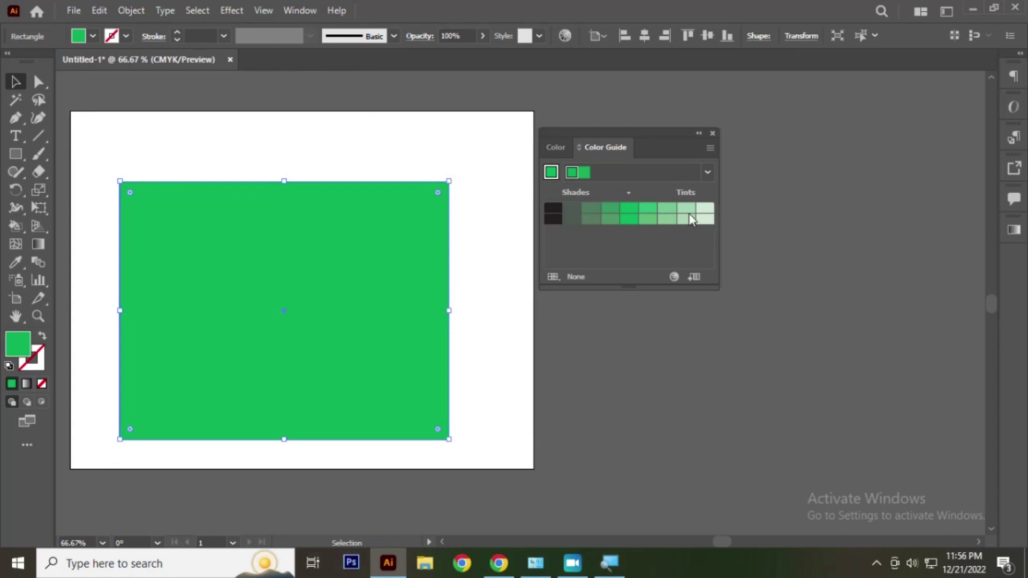
Shrink the green rectangle and move it to the left of the page.
scroll(407, 219, "down", 3, "alt")
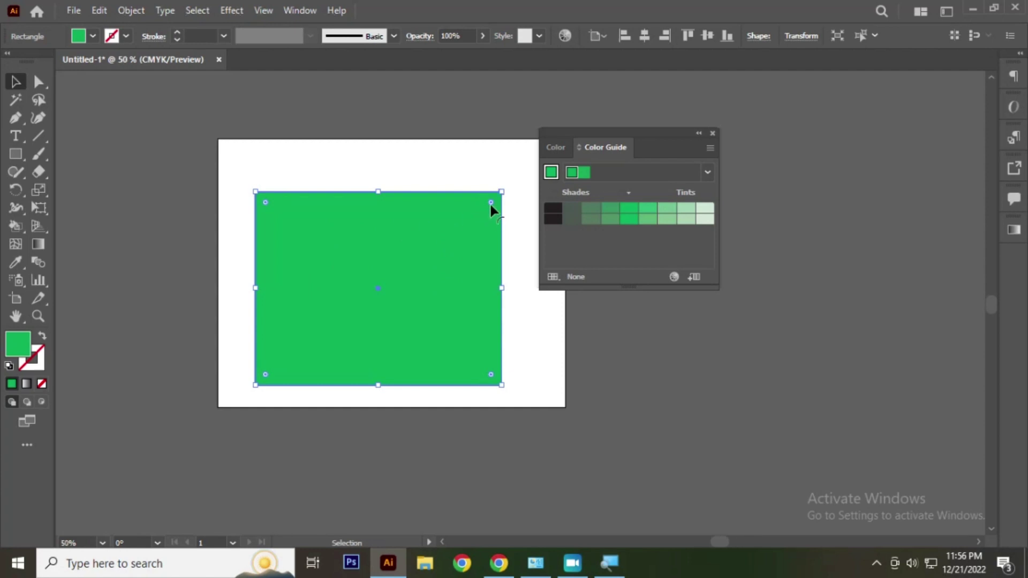
left_click_drag(501, 191, 455, 257)
scroll(441, 269, "up", 2)
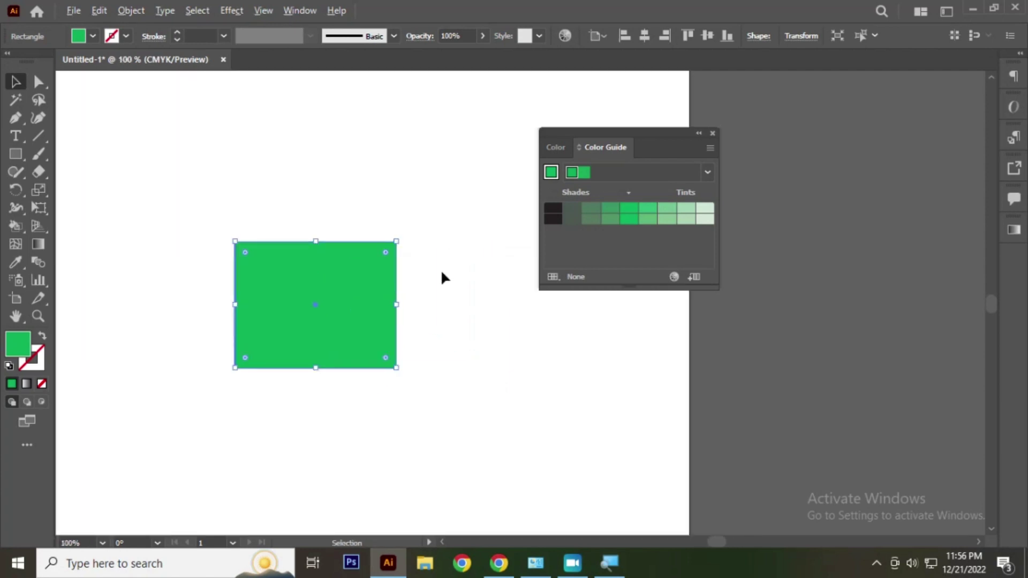
mouse_move(355, 289)
left_mouse_down()
mouse_move(199, 258)
mouse_move(346, 270)
left_mouse_up()
Duplicate it into a row of six rectangles scaled to fit the artboard.
key("a")
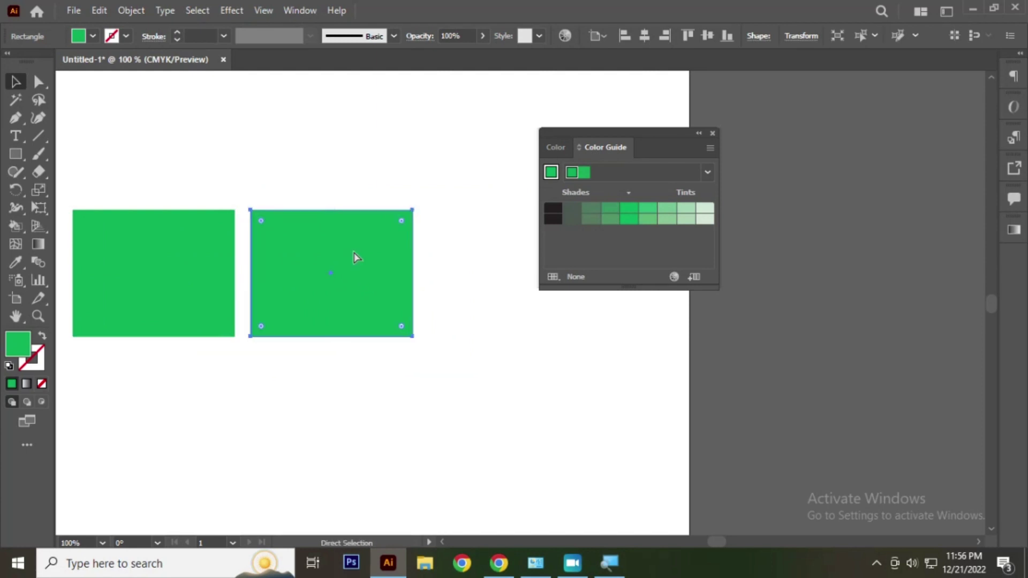
key("ctrl+d")
key("ctrl+d")
key("ctrl+d")
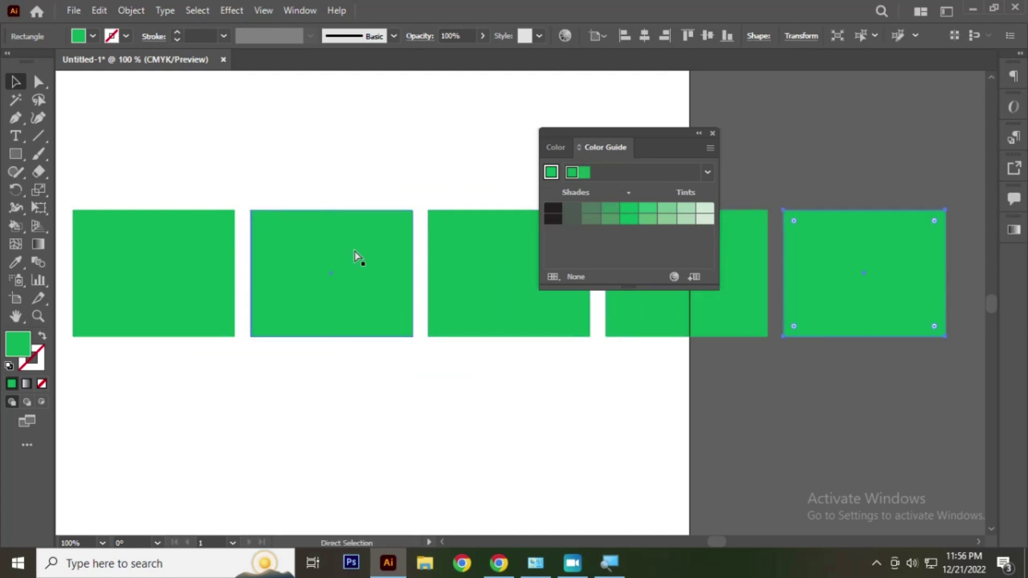
key("ctrl+d")
key("ctrl+minus")
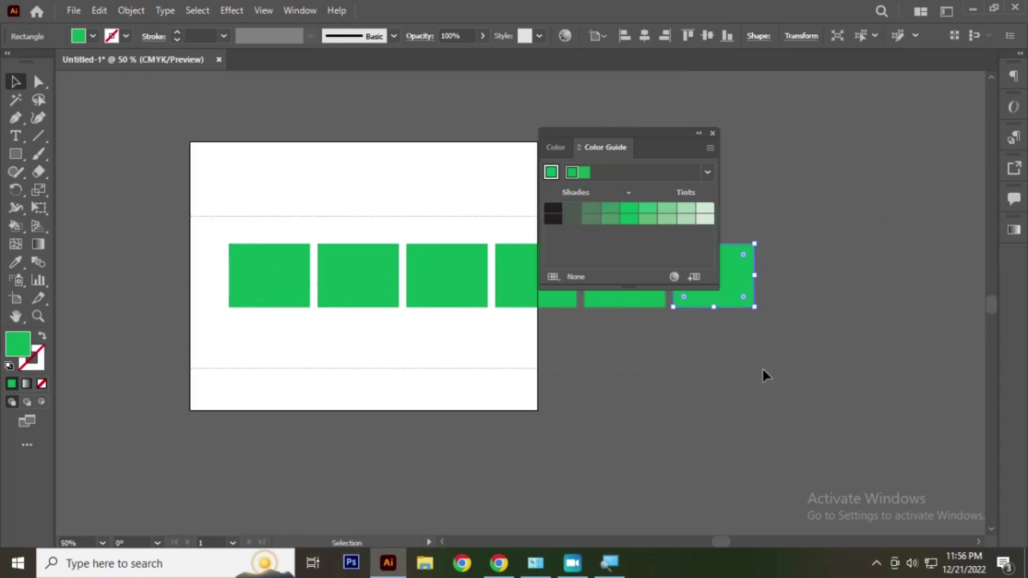
left_click_drag(208, 221, 765, 369)
left_click_drag(752, 313, 654, 296)
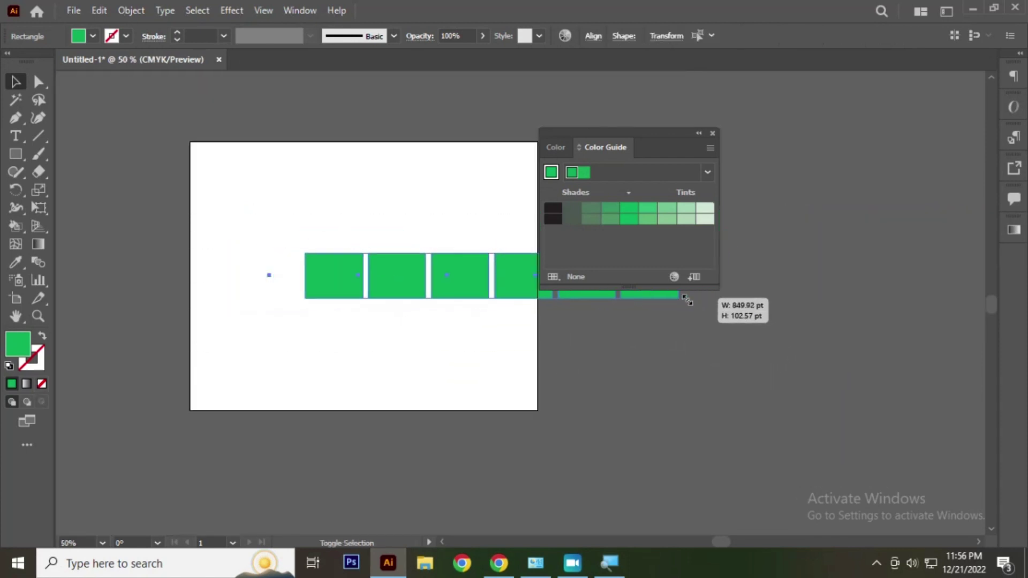
left_click_drag(431, 273, 306, 270)
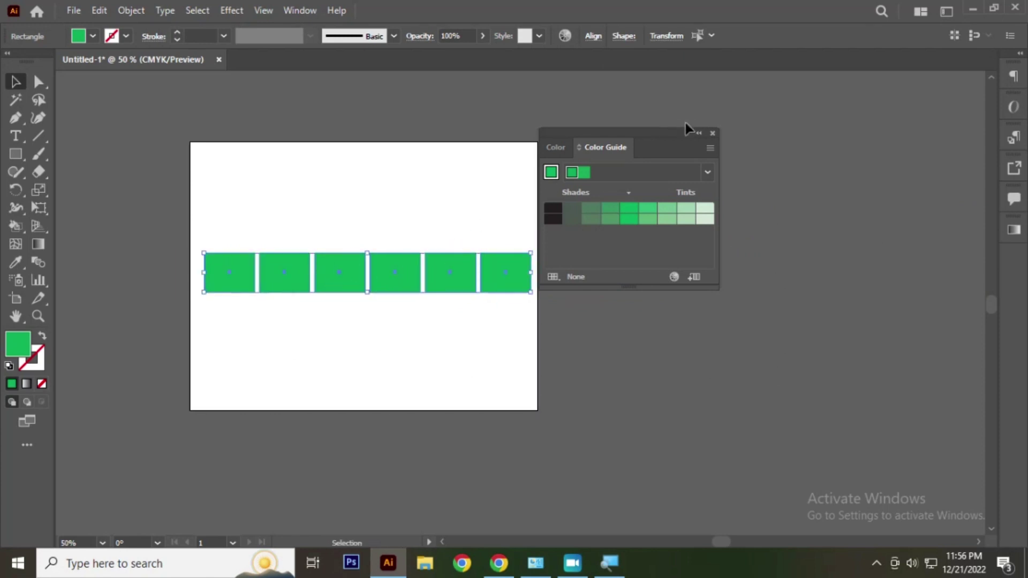
mouse_move(676, 148)
left_mouse_down()
mouse_move(447, 329)
mouse_move(428, 327)
left_mouse_up()
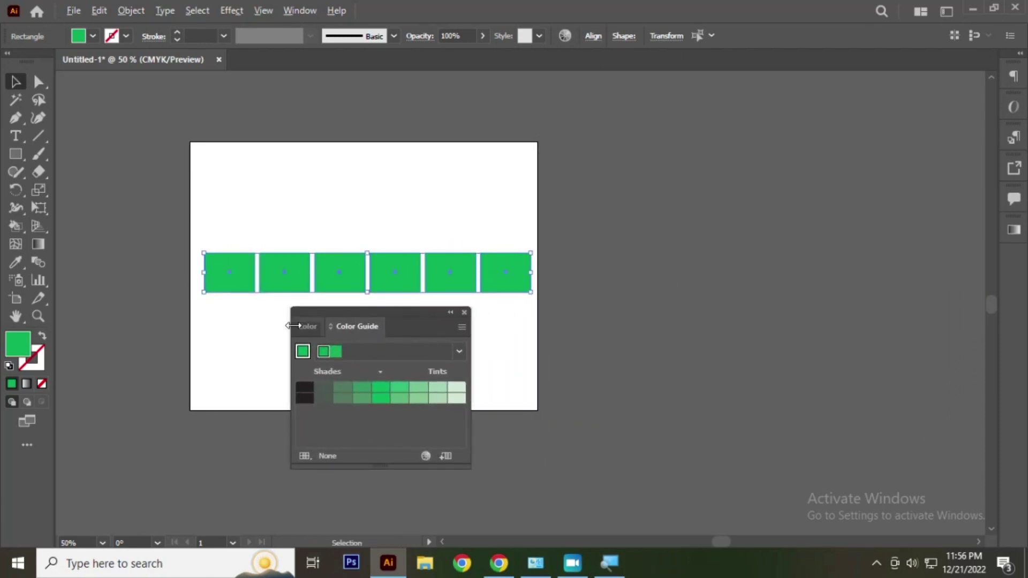
Recolour rectangles two to six with Color Guide swatches, from base green to palest tint.
left_click(233, 315)
scroll(287, 297, "up", 1)
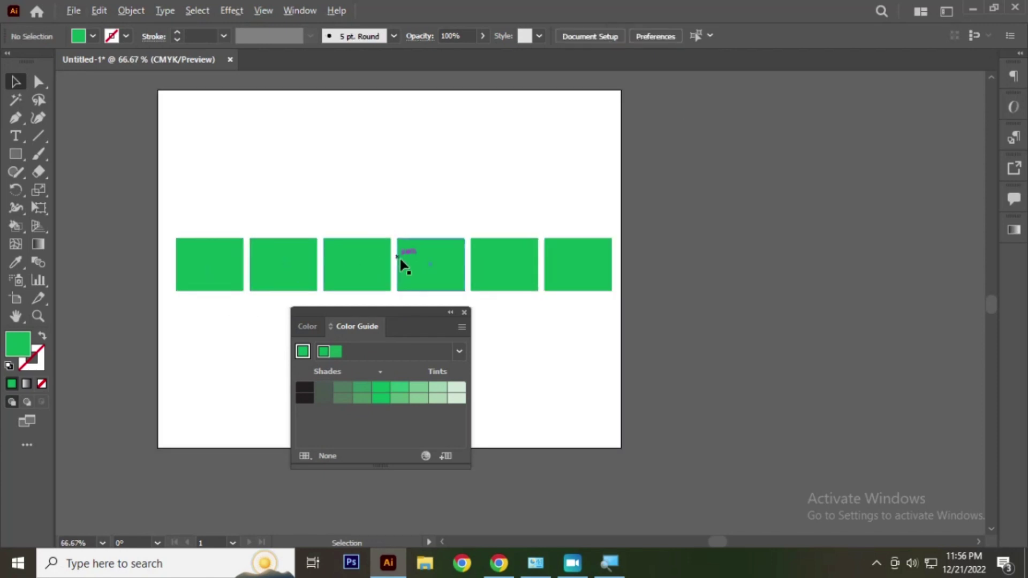
left_click(573, 263)
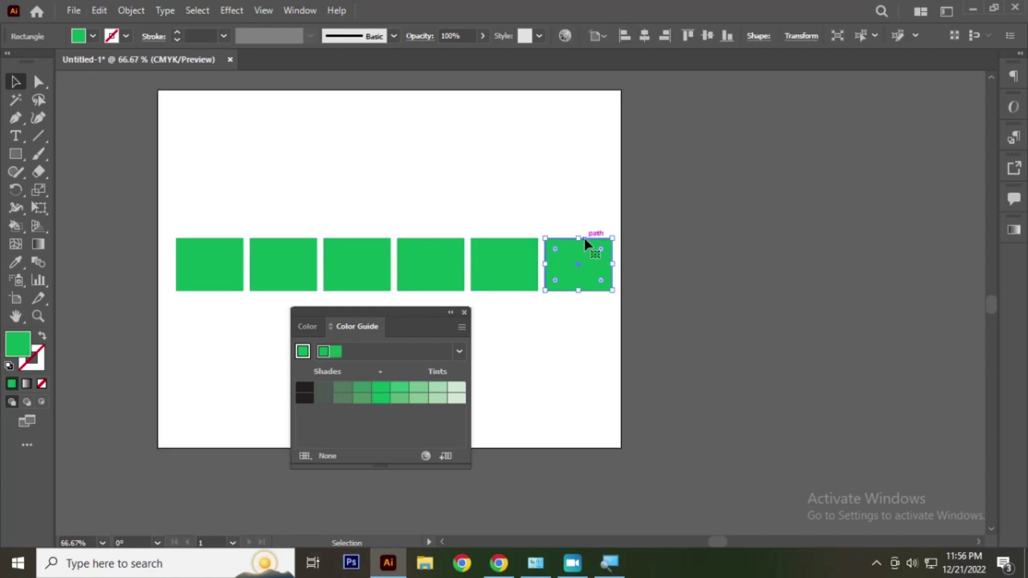
left_click(457, 392)
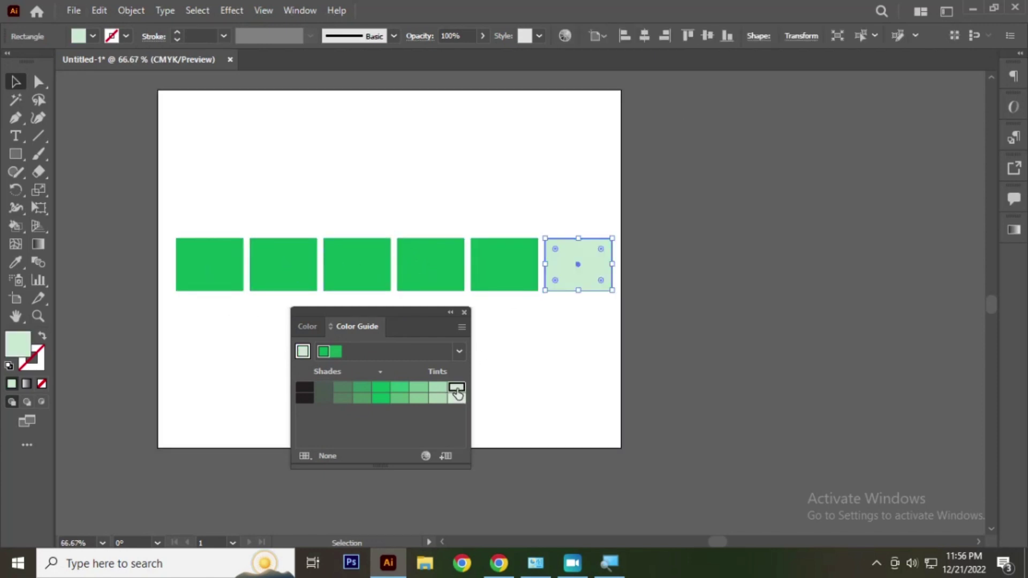
left_click(503, 266)
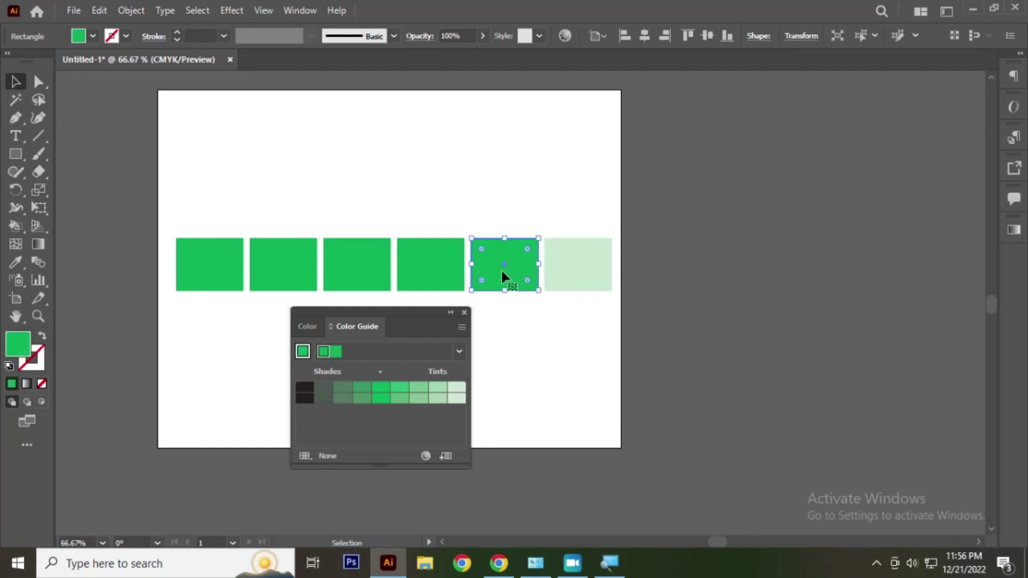
left_click(440, 392)
left_click(426, 258)
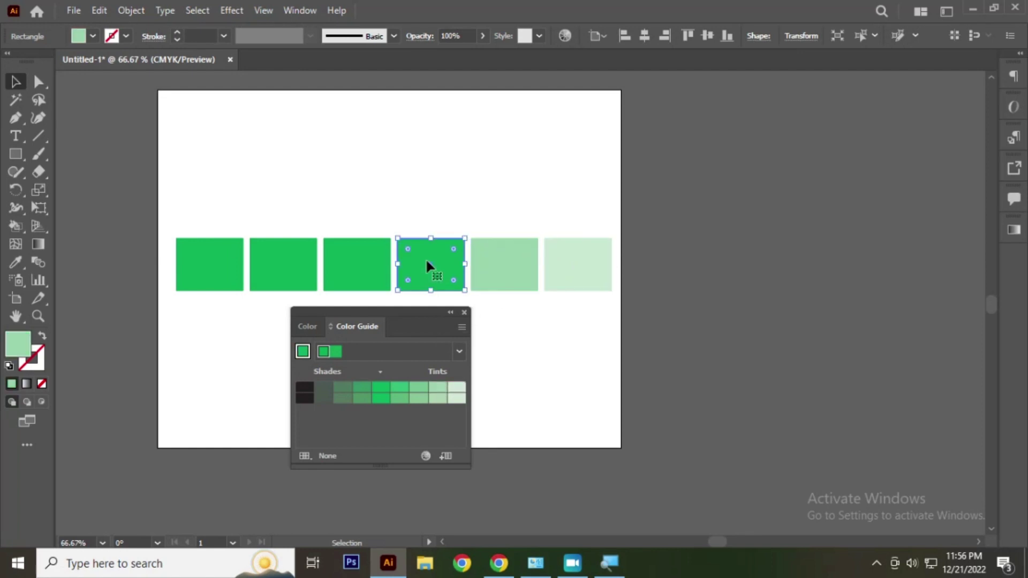
left_click(422, 392)
left_click(369, 275)
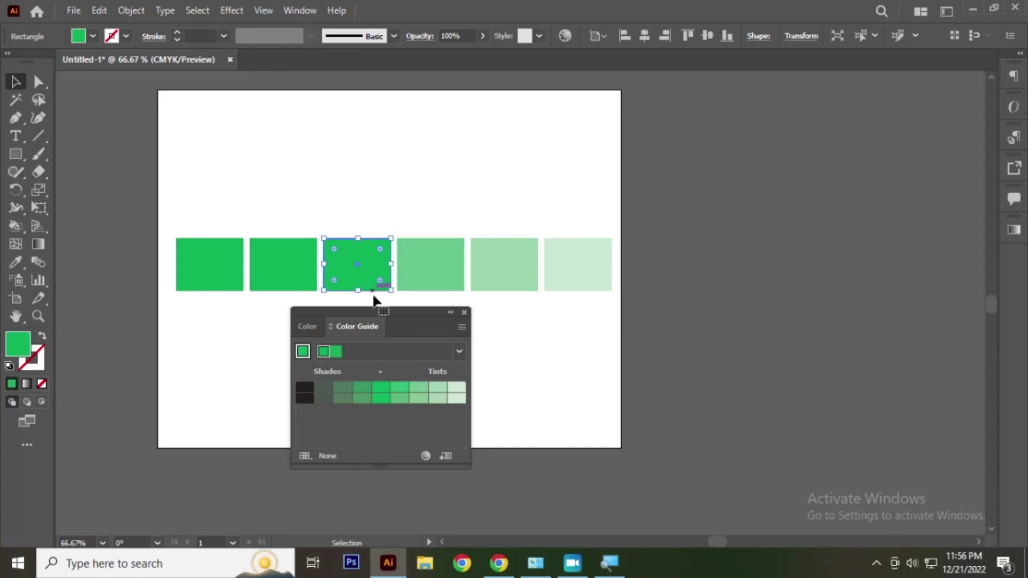
left_click(400, 389)
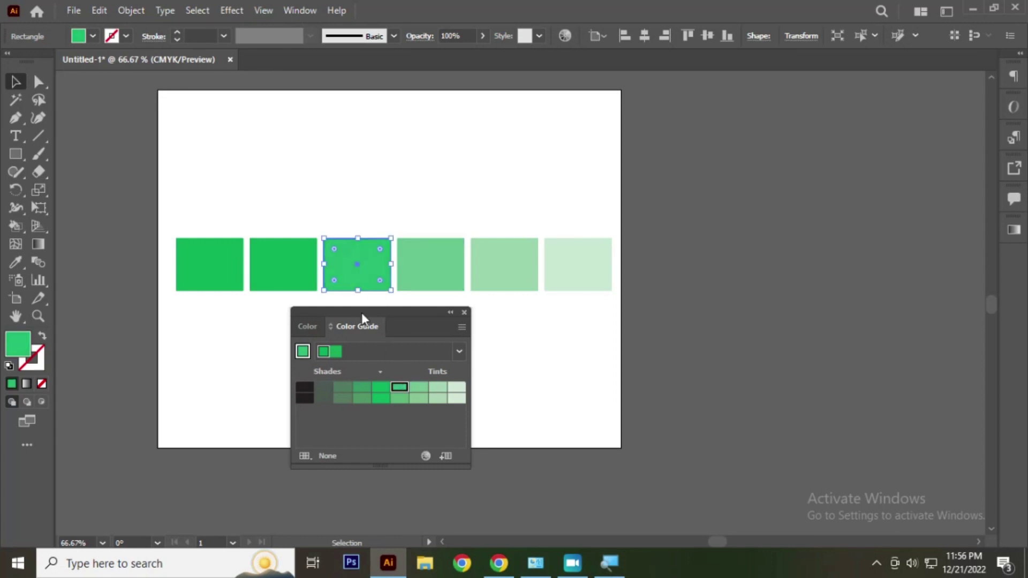
left_click(303, 268)
left_click(381, 391)
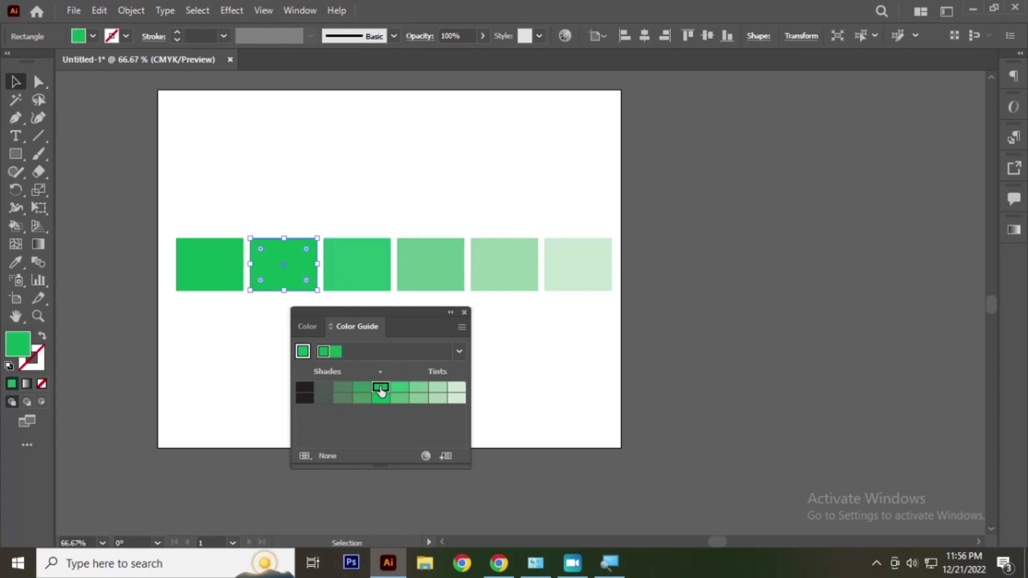
left_click(302, 207)
left_click_drag(155, 202, 665, 279)
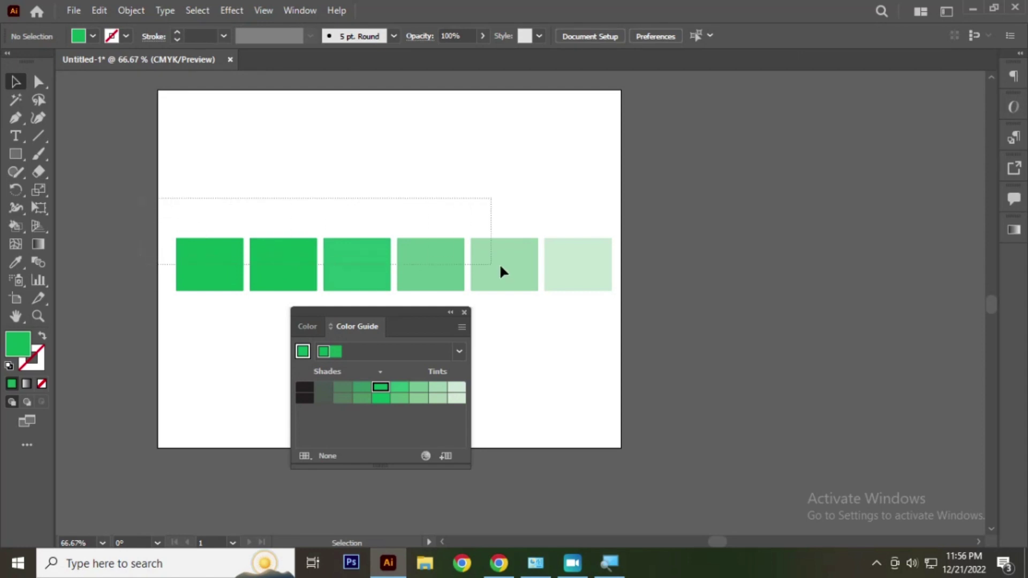
Position the copied graded row below the first row.
mouse_move(573, 262)
left_mouse_down()
mouse_move(574, 147)
mouse_move(573, 227)
left_mouse_up()
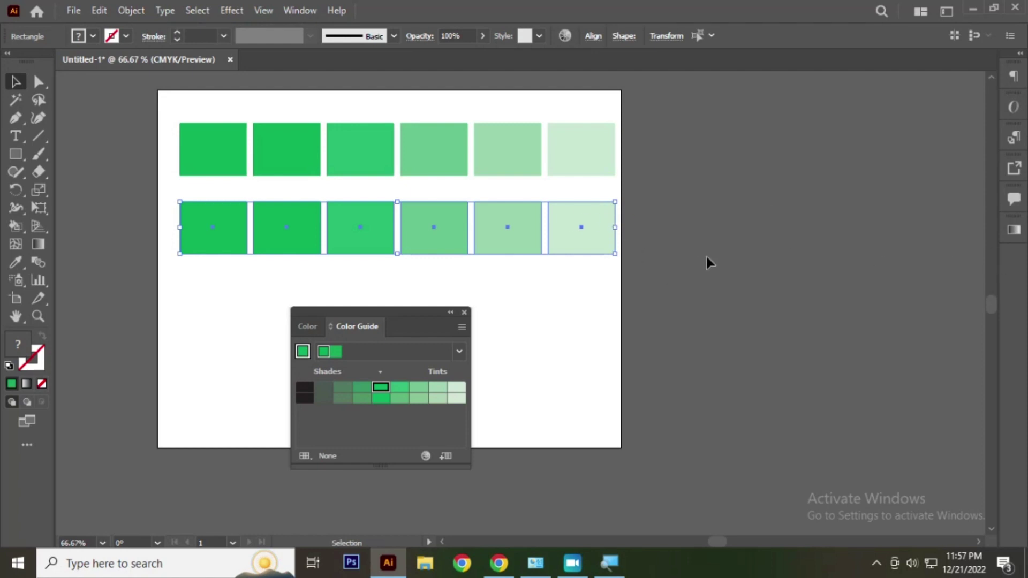
left_click(720, 230)
mouse_move(156, 203)
left_mouse_down()
mouse_move(436, 250)
mouse_move(661, 263)
left_mouse_up()
left_click_drag(439, 221, 437, 271)
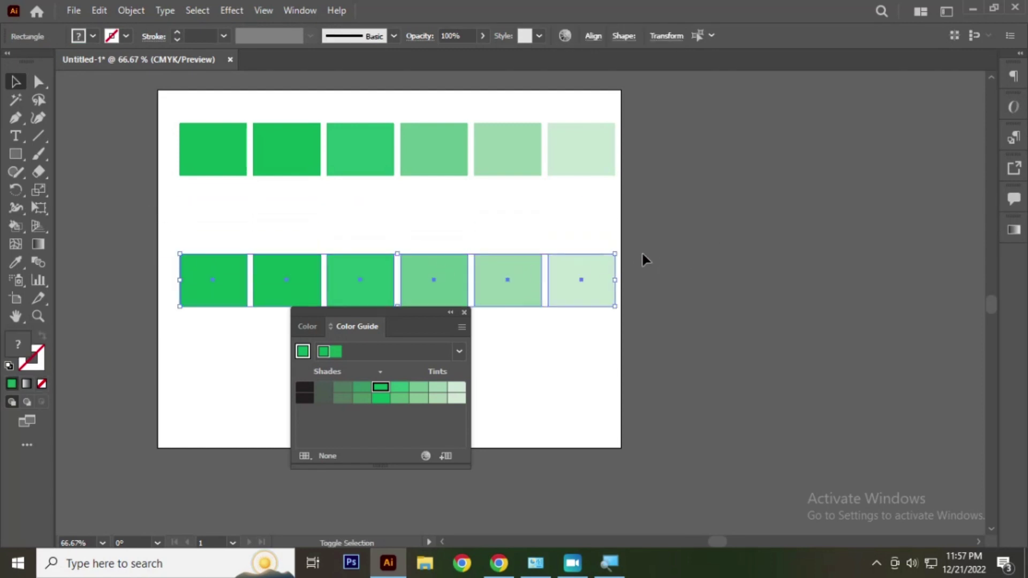
left_click(627, 225)
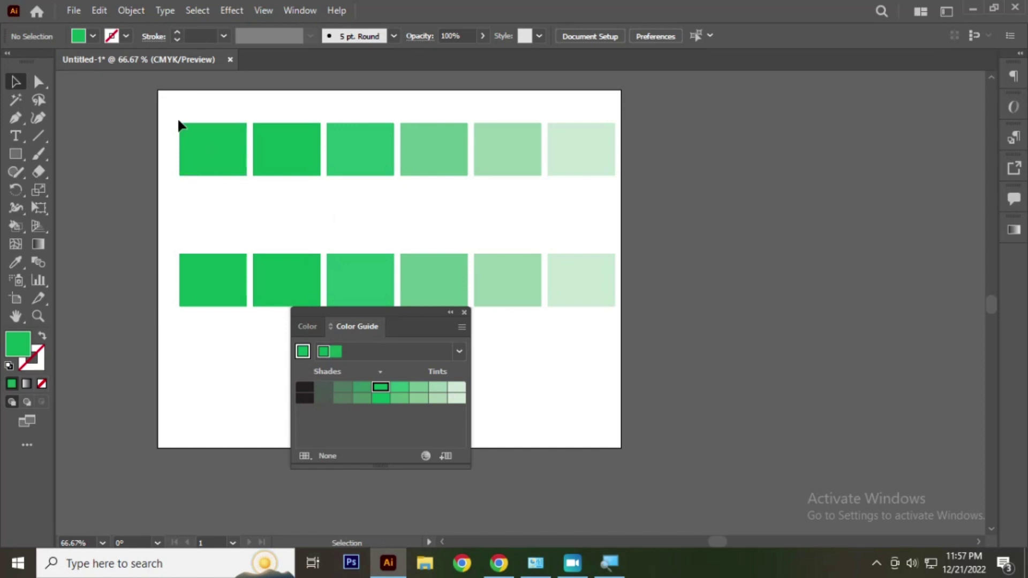
Add an enlarged 'shades' text label above the top row.
key("t")
left_click(348, 106)
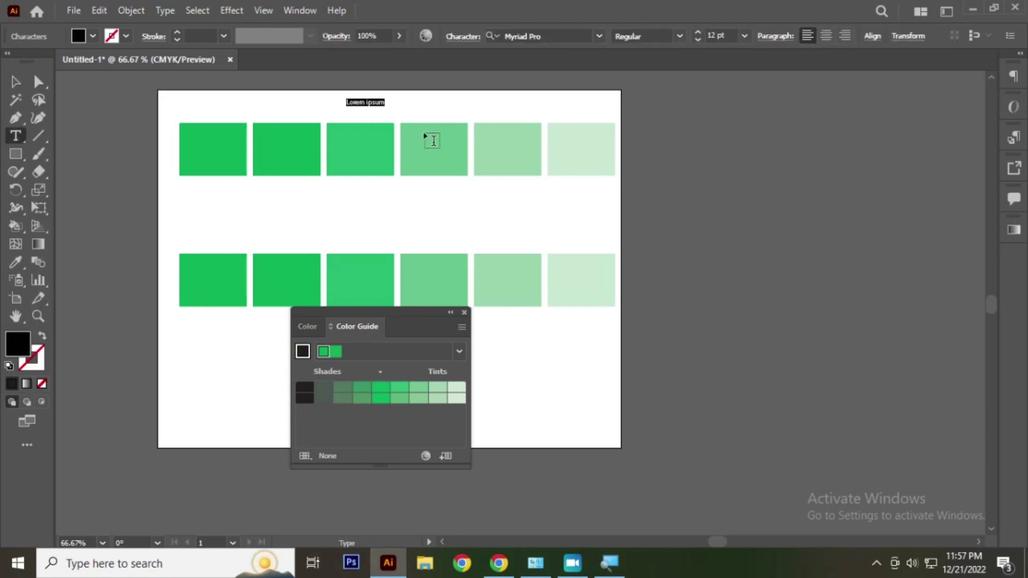
type("shades")
key("Escape")
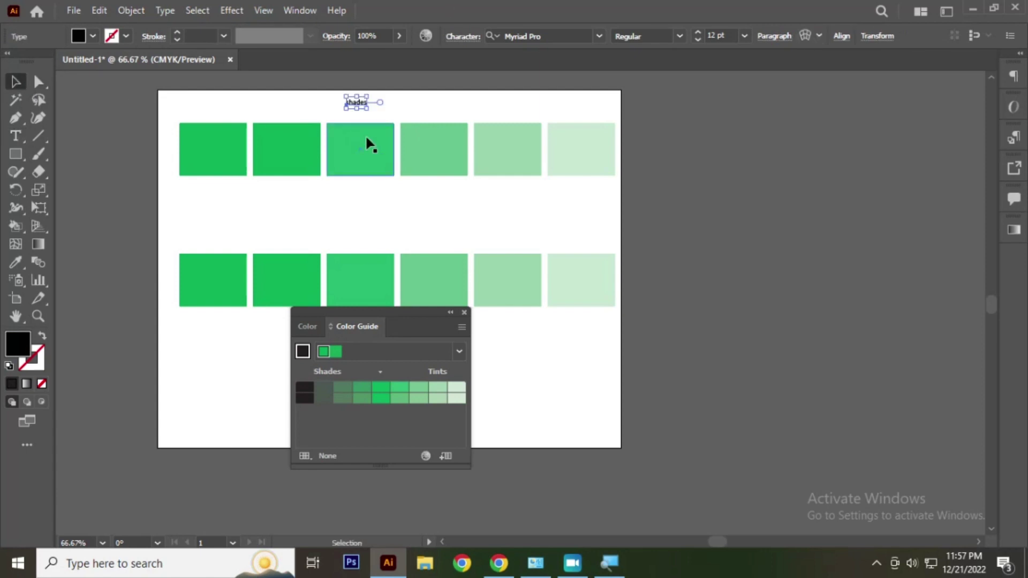
mouse_move(367, 109)
left_mouse_down()
mouse_move(385, 113)
mouse_move(349, 241)
left_mouse_up()
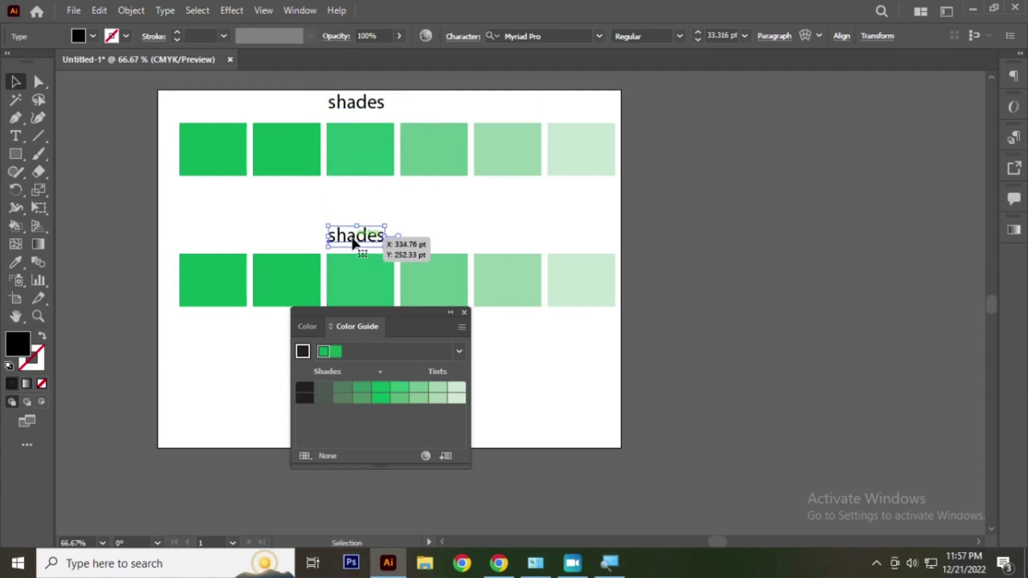
Change the copied label above the lower row to read 'tints'.
double_click(351, 237)
double_click(353, 236)
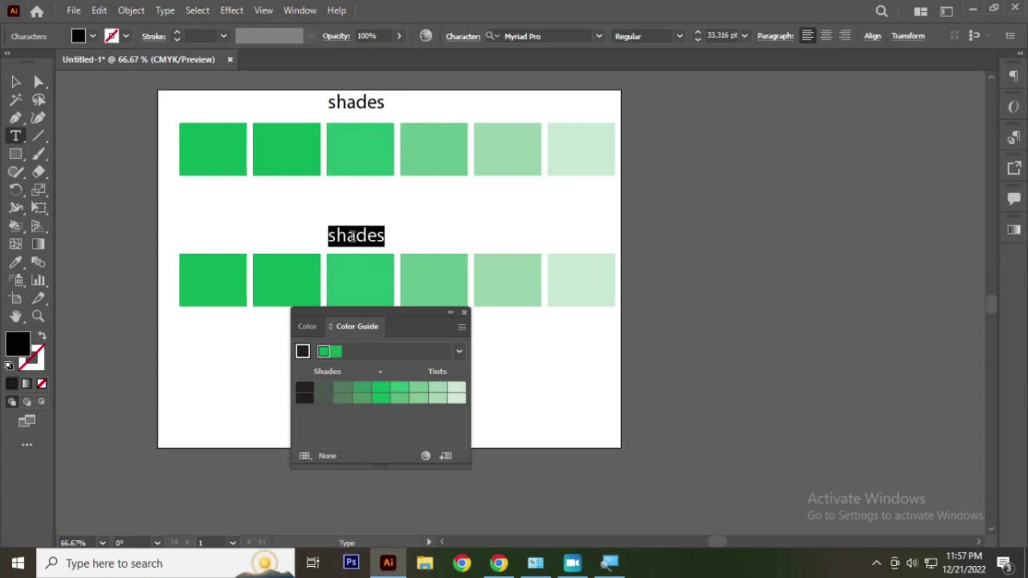
type("tints")
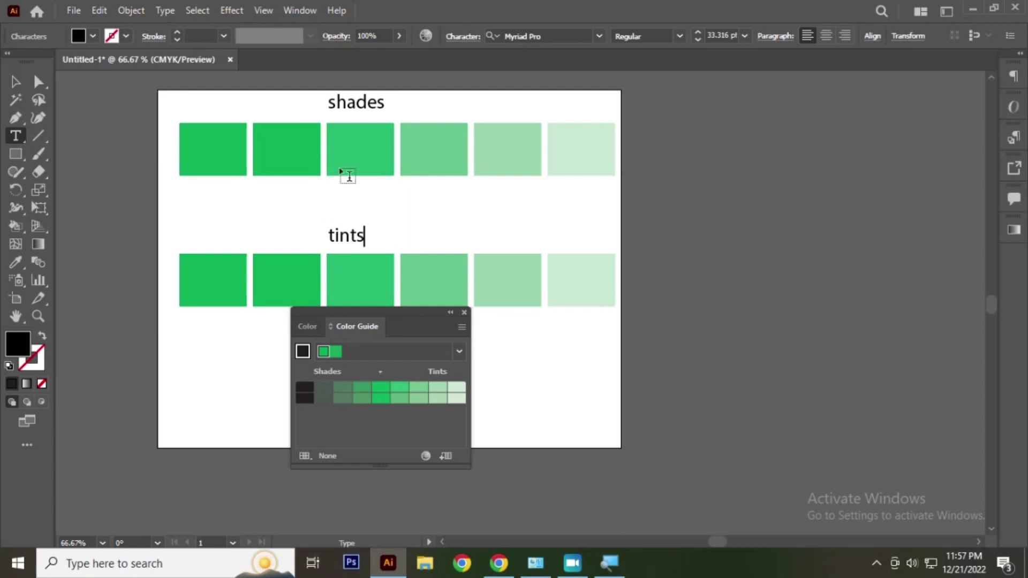
key("Escape")
left_click(432, 246)
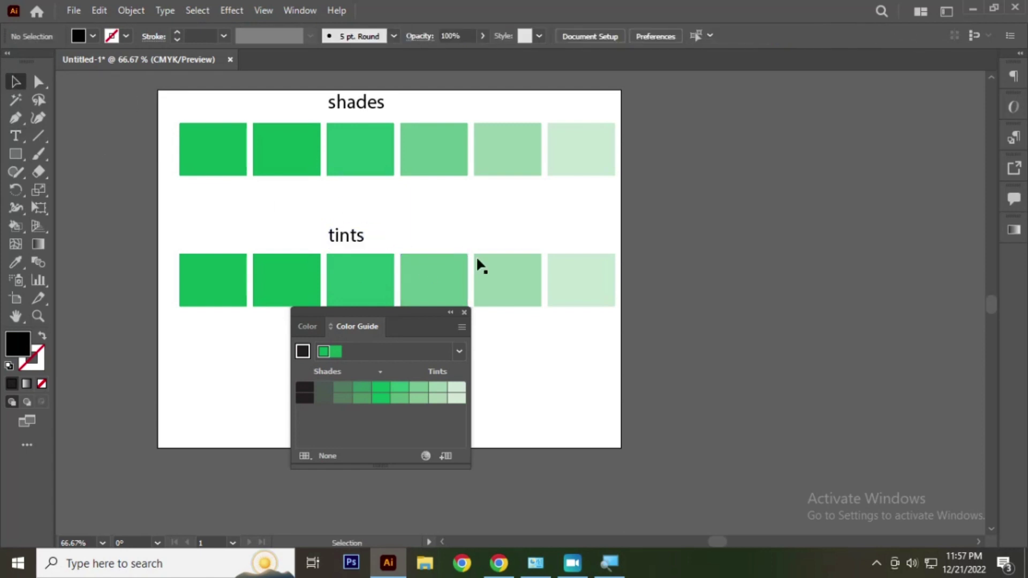
key("ctrl+plus")
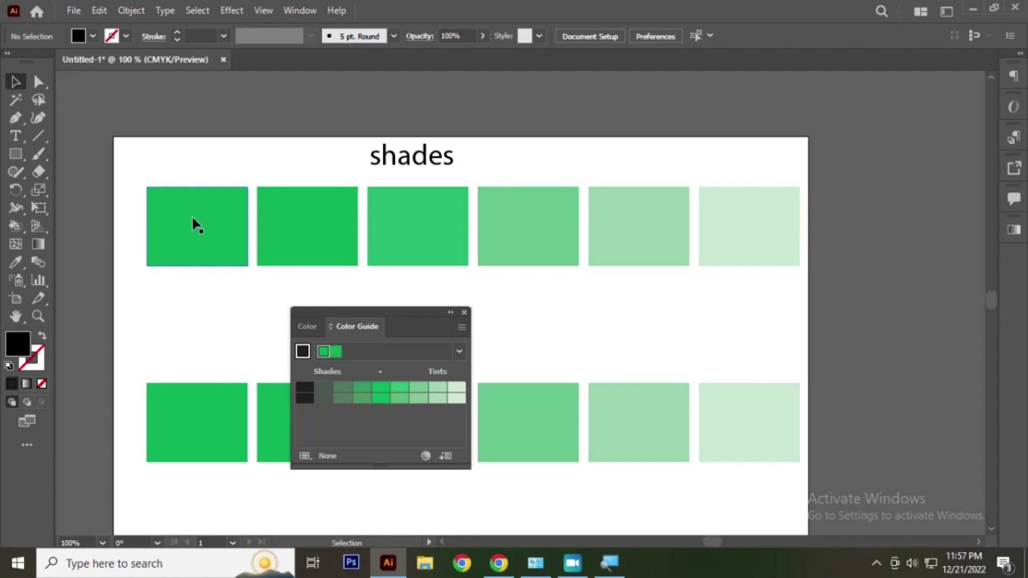
Drag the 'tints' label from mid-row to above the last, palest tints square.
left_click(763, 208)
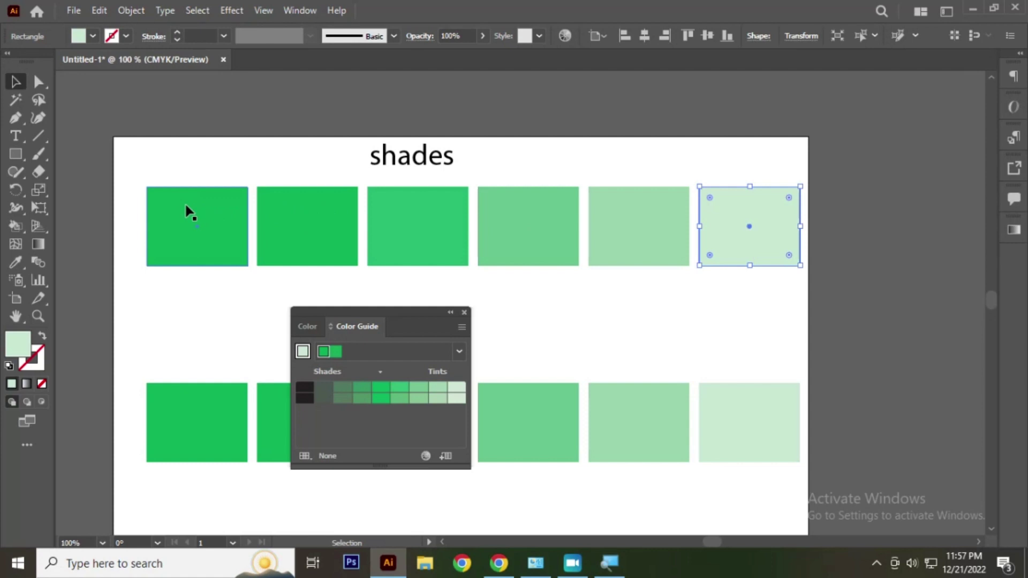
left_click(562, 147)
scroll(454, 156, "down", 2, "alt")
scroll(396, 242, "down", 2)
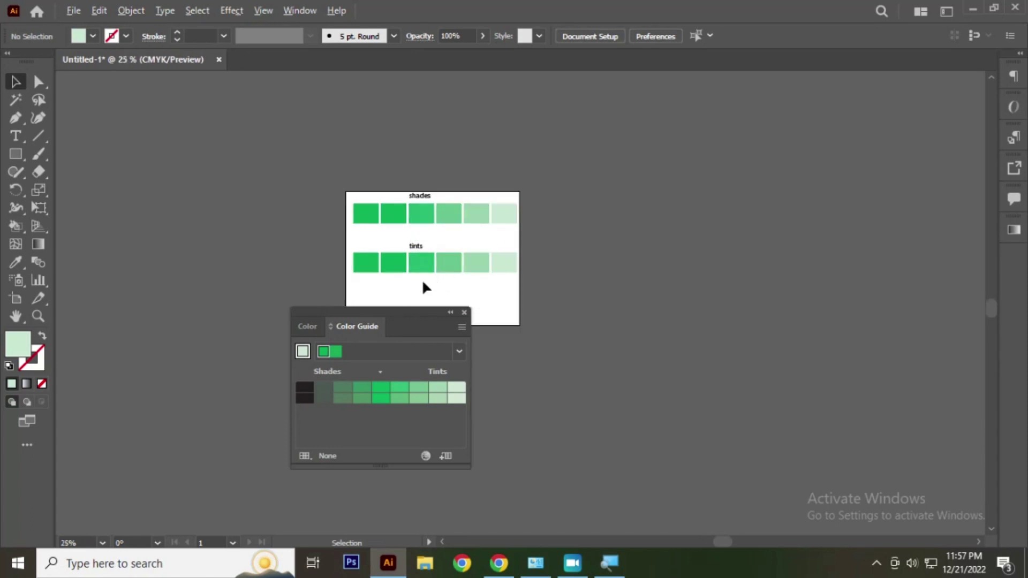
scroll(422, 279, "up", 3)
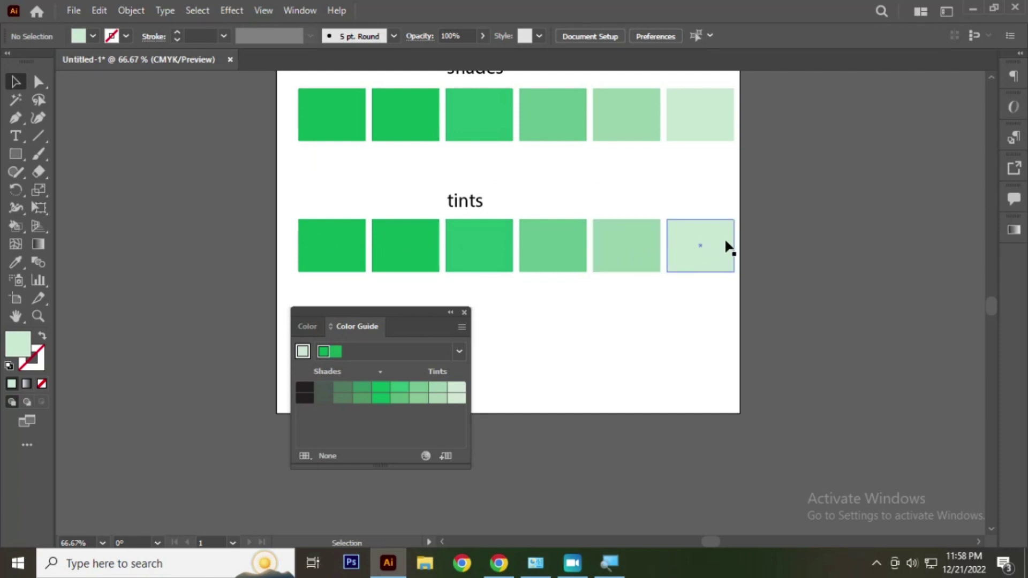
left_click_drag(464, 201, 677, 202)
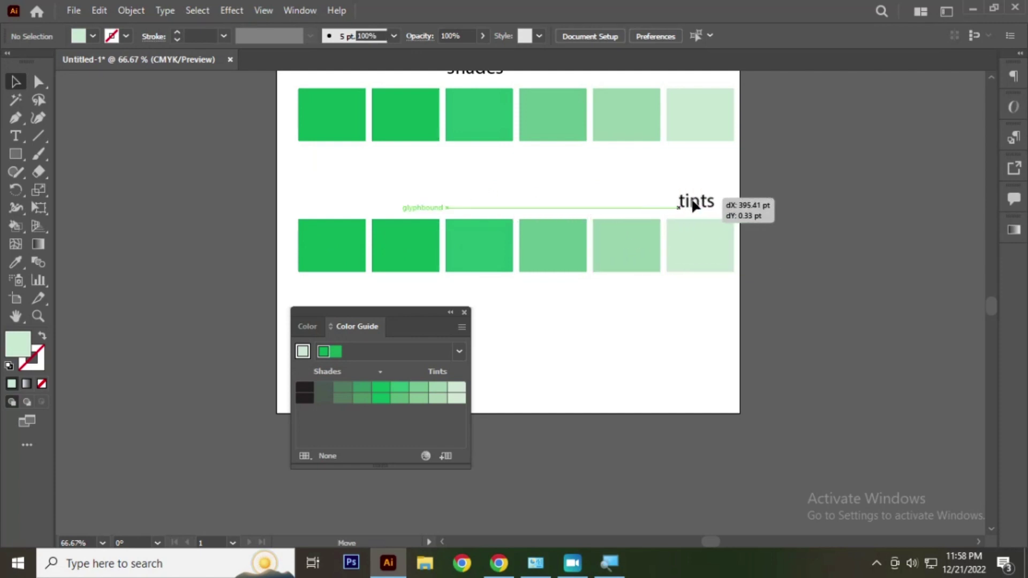
scroll(747, 218, "up", 2)
scroll(751, 171, "down", 2)
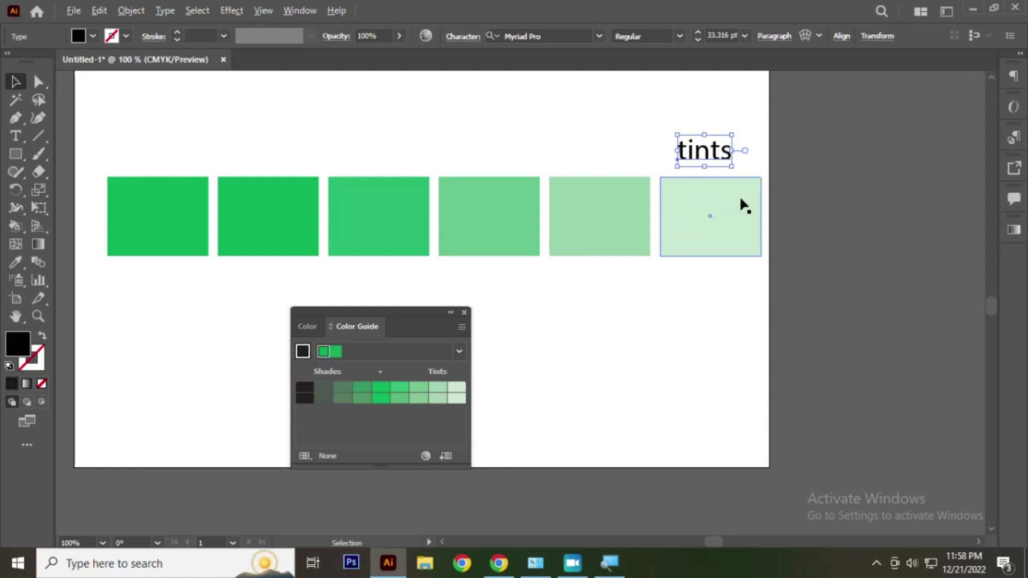
left_click(654, 236)
scroll(654, 236, "down", 2)
scroll(567, 259, "down", 2)
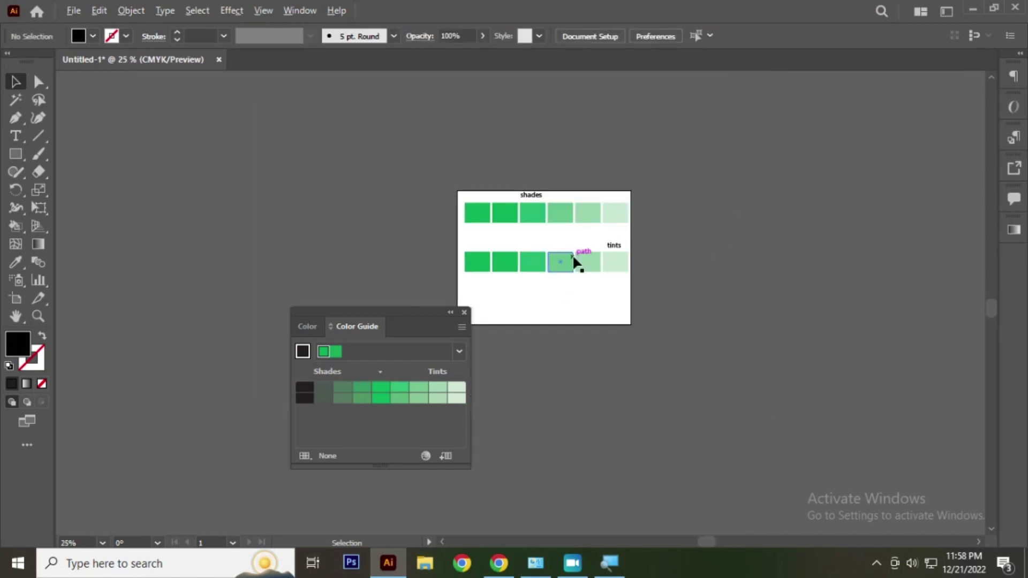
scroll(535, 227, "up", 2)
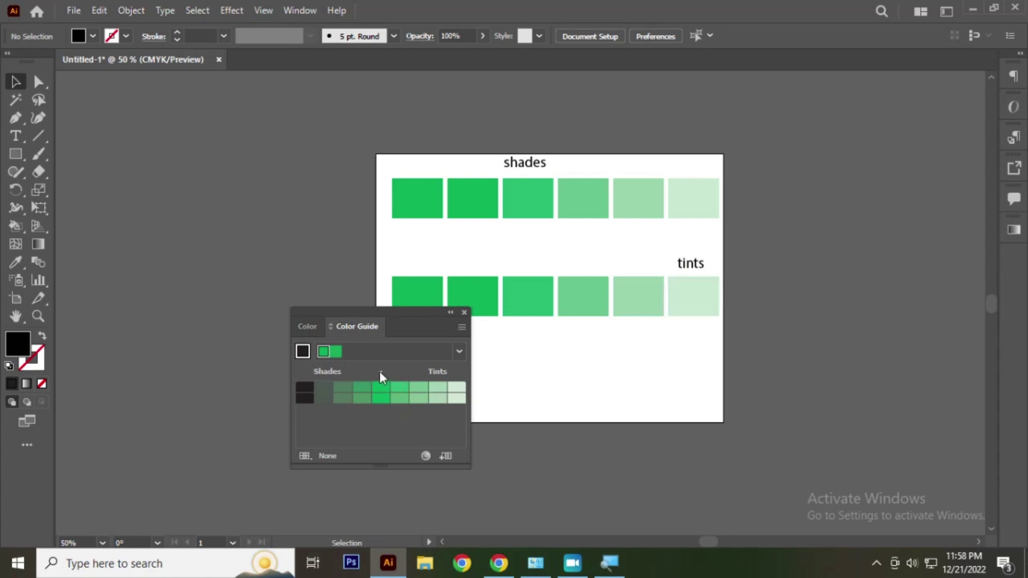
Select the first shades rectangle and browse the swatch library list without choosing one.
left_click(427, 195)
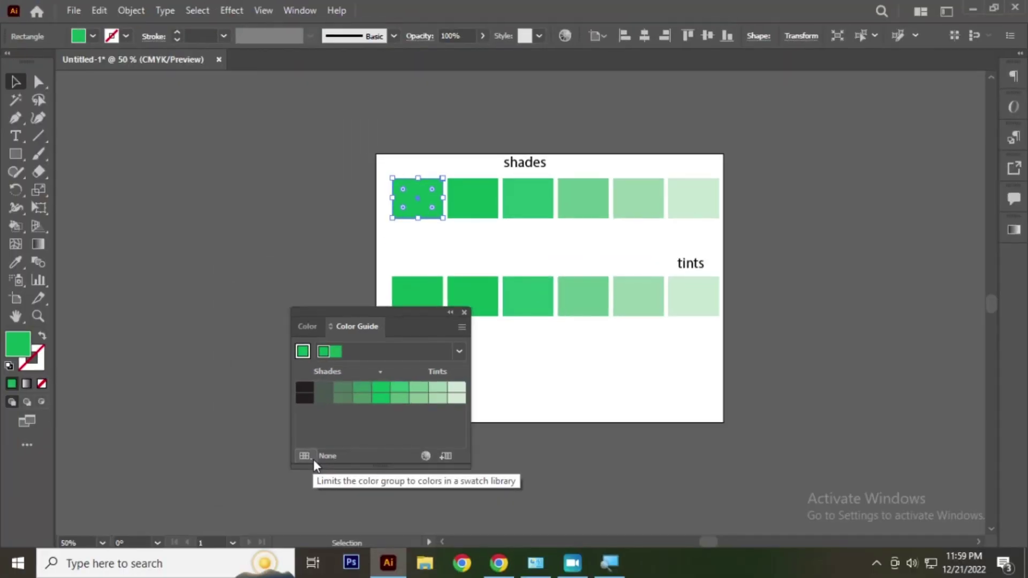
left_click(306, 457)
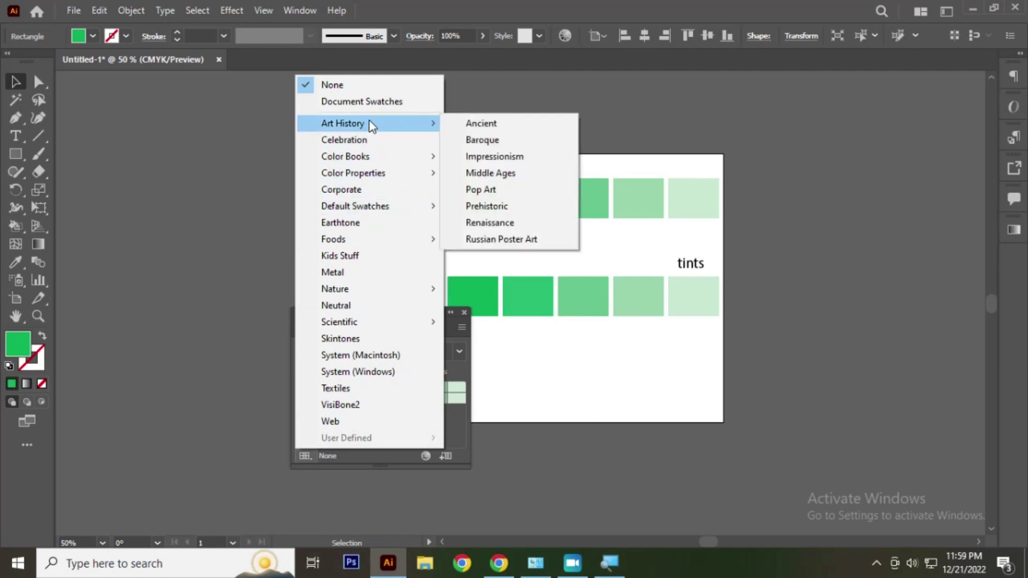
mouse_move(345, 156)
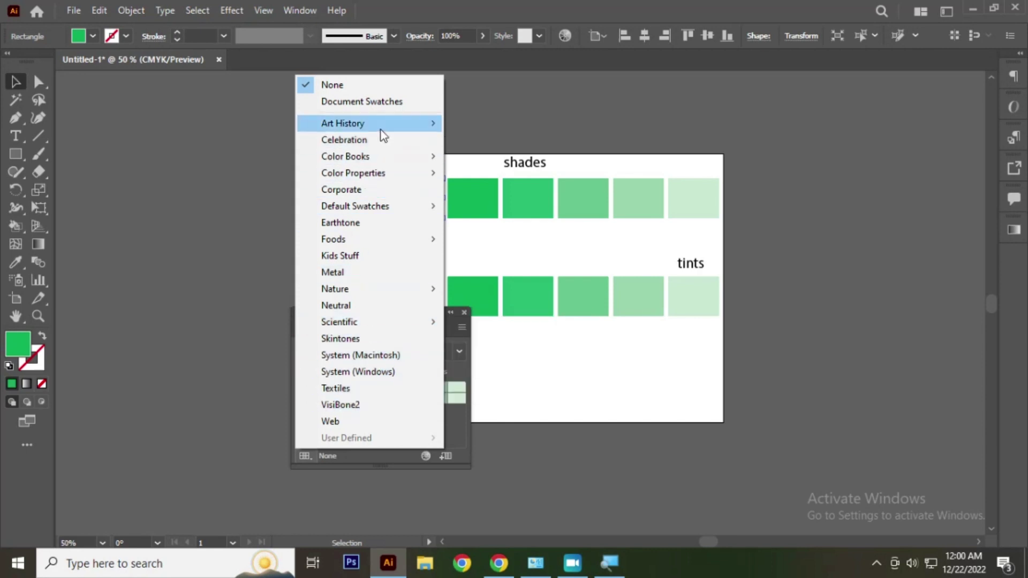
mouse_move(342, 123)
left_click(249, 207)
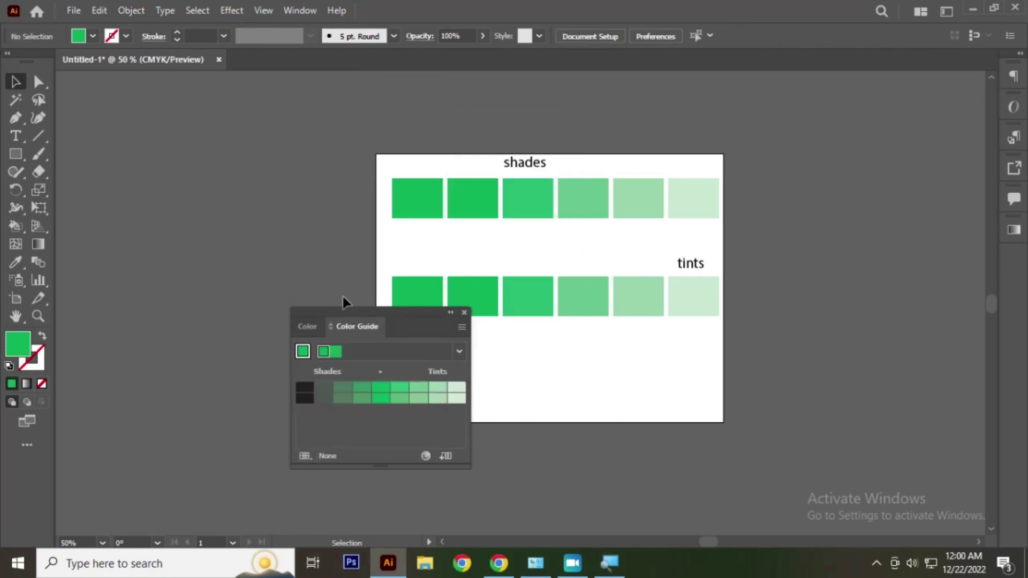
Cancel Edit Colors (green H 155.32°, S 100%, B 61.96%) and drag the Color Guide left of the artboard.
left_click(425, 457)
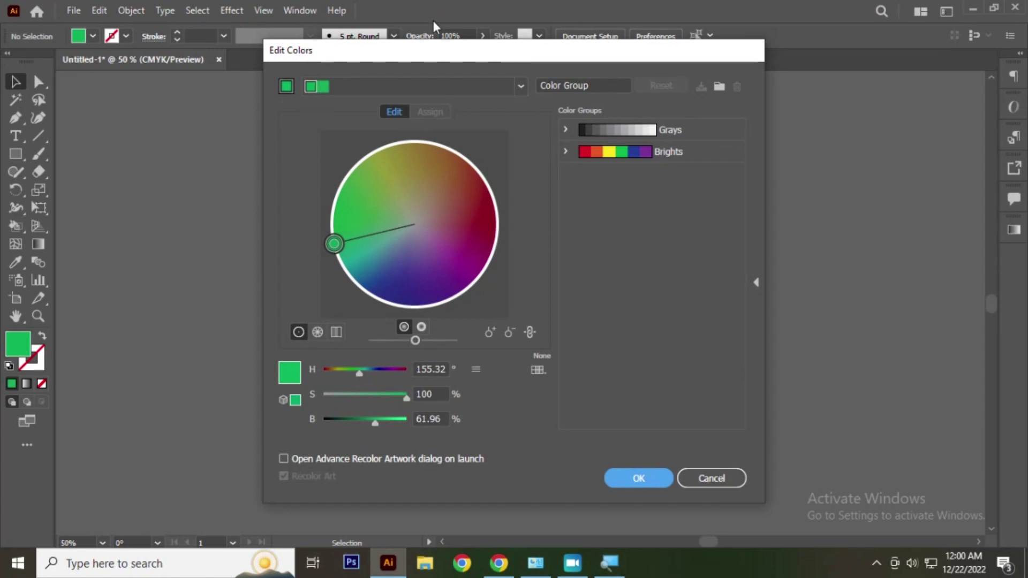
mouse_move(421, 49)
left_mouse_down()
mouse_move(809, 68)
mouse_move(539, 64)
left_mouse_up()
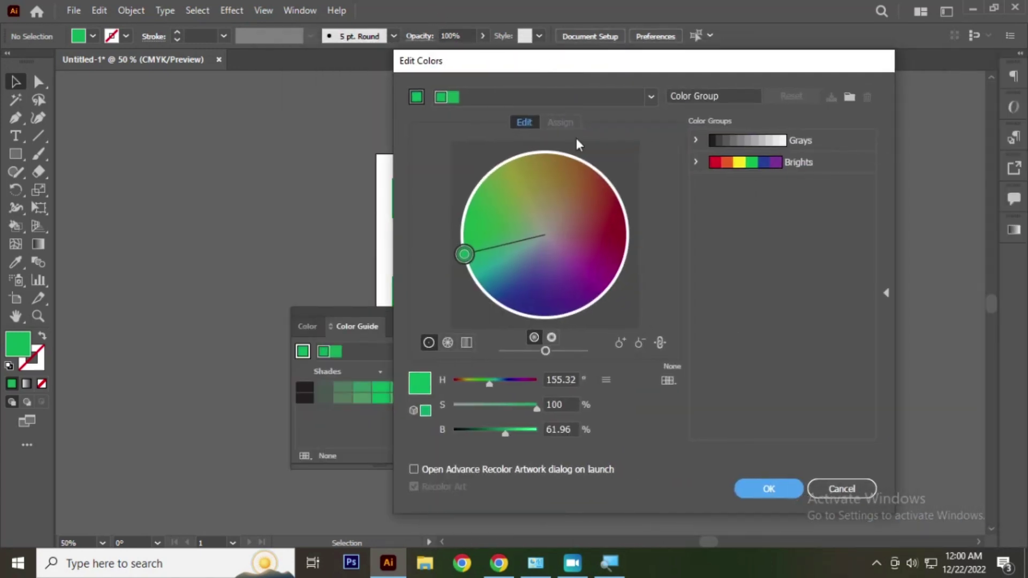
left_click(848, 489)
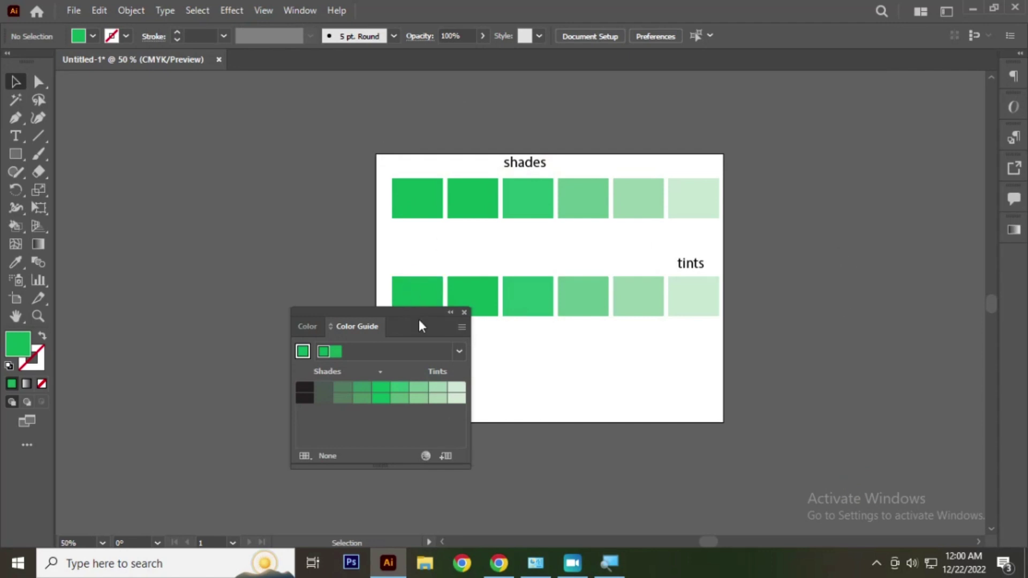
left_click_drag(419, 321, 278, 241)
left_click(431, 211)
Open Recolor Artwork for the first shades rectangle and switch to its Edit colour wheel.
left_click(421, 198)
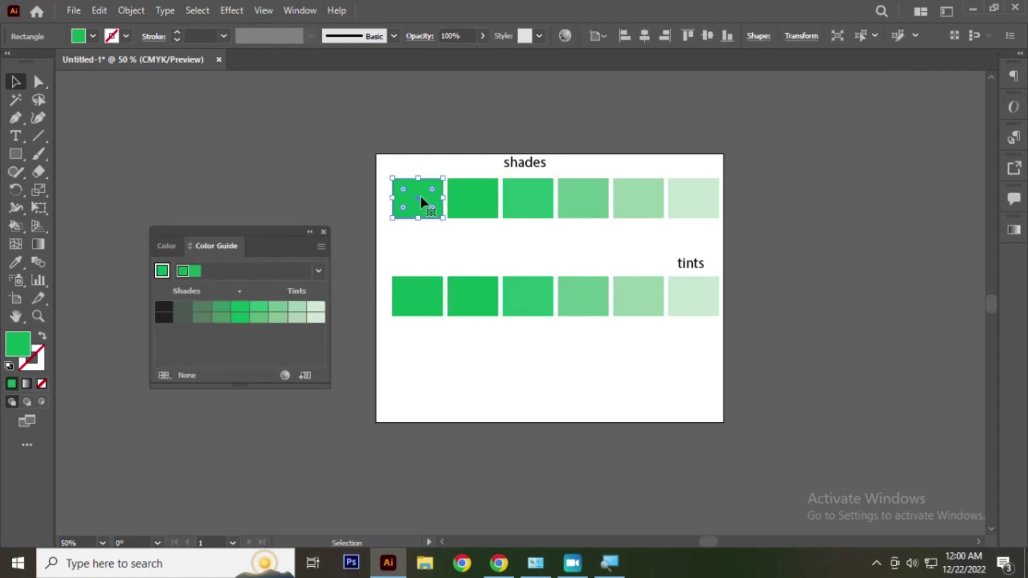
left_click(286, 375)
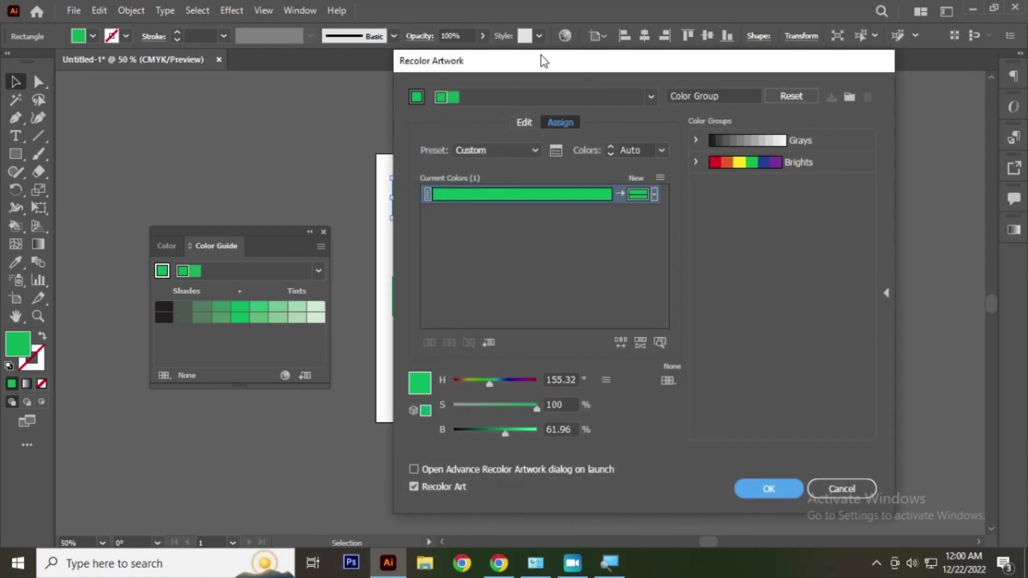
left_click_drag(541, 56, 674, 79)
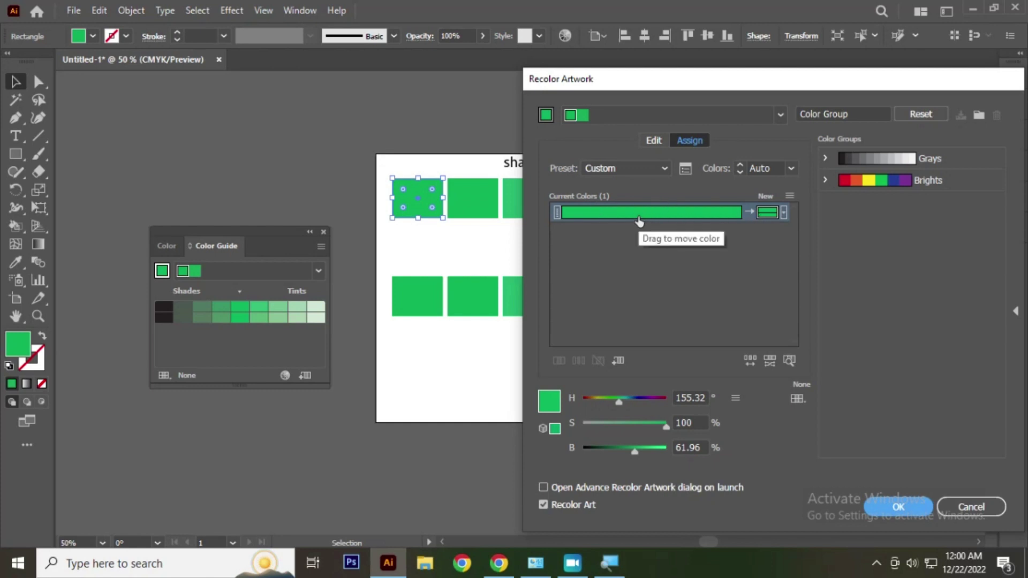
left_click(654, 141)
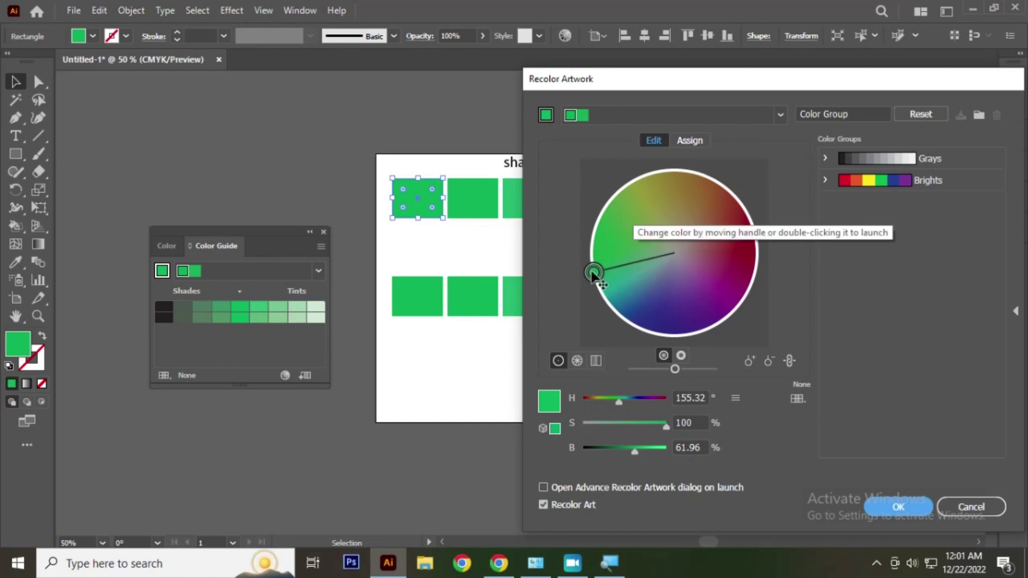
Nudge the green to H 144.23°, S 93.26%, compare segmented and bar views, then use the smooth wheel.
left_click_drag(593, 273, 598, 263)
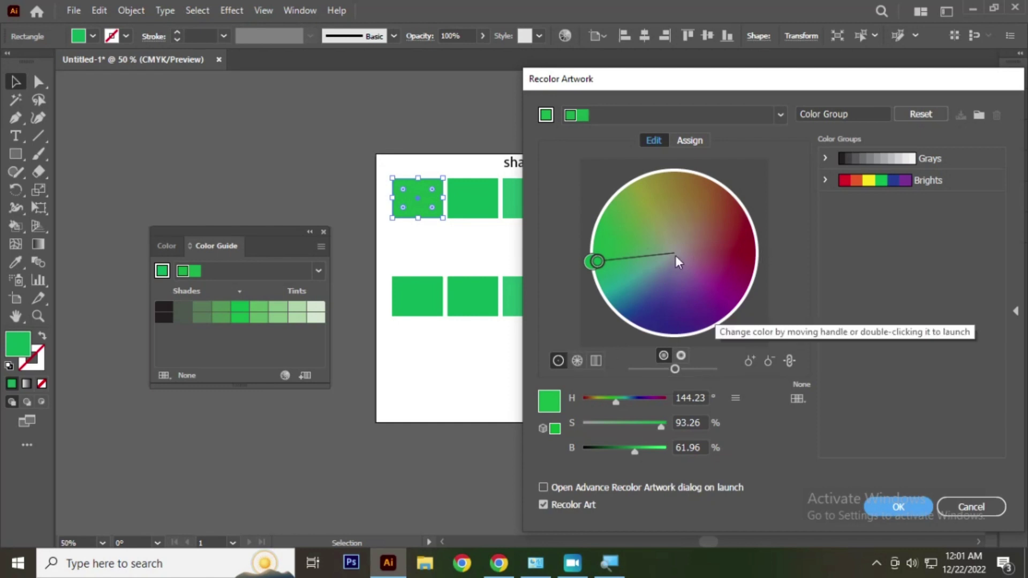
left_click(577, 360)
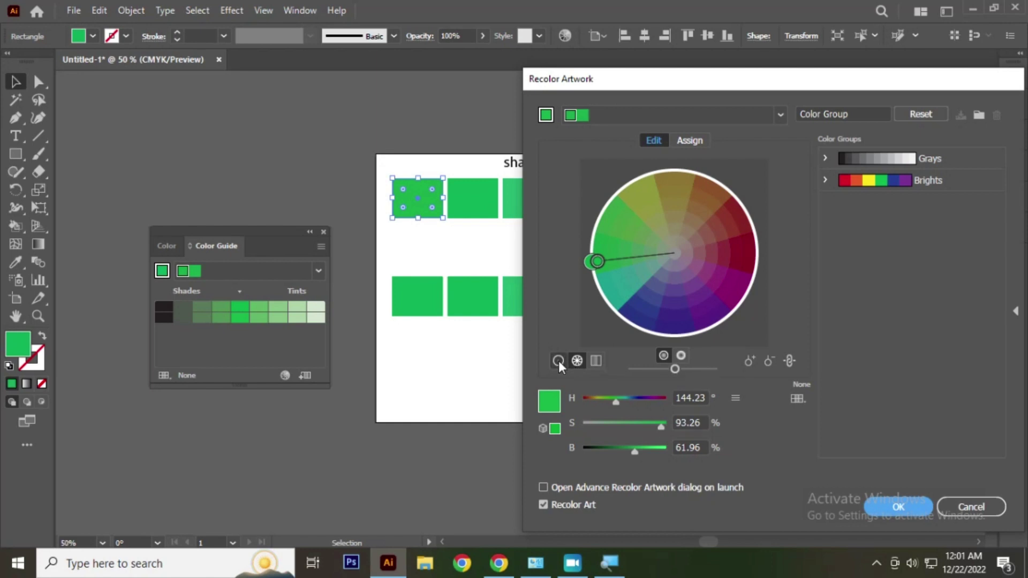
left_click(559, 362)
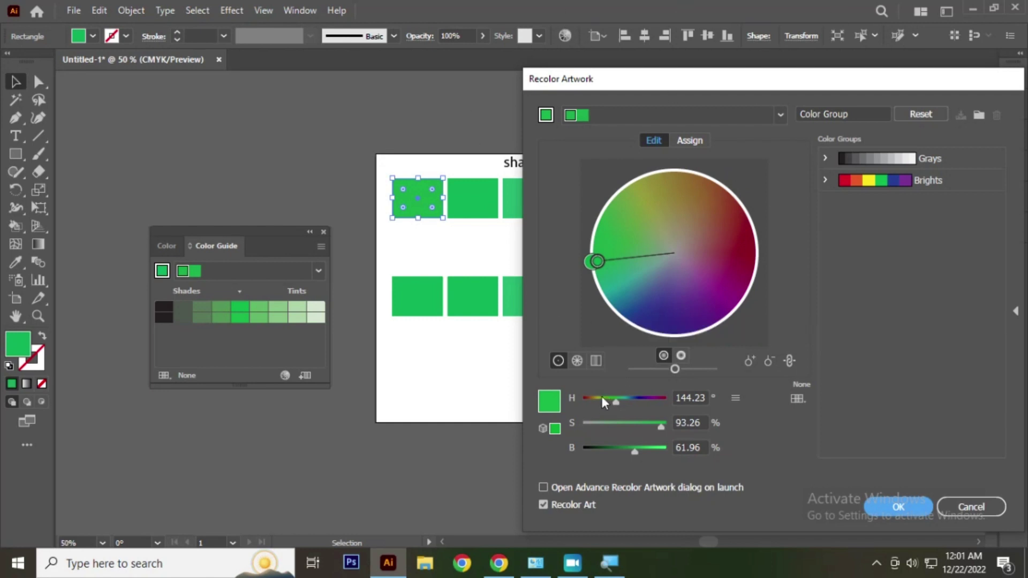
left_click(577, 361)
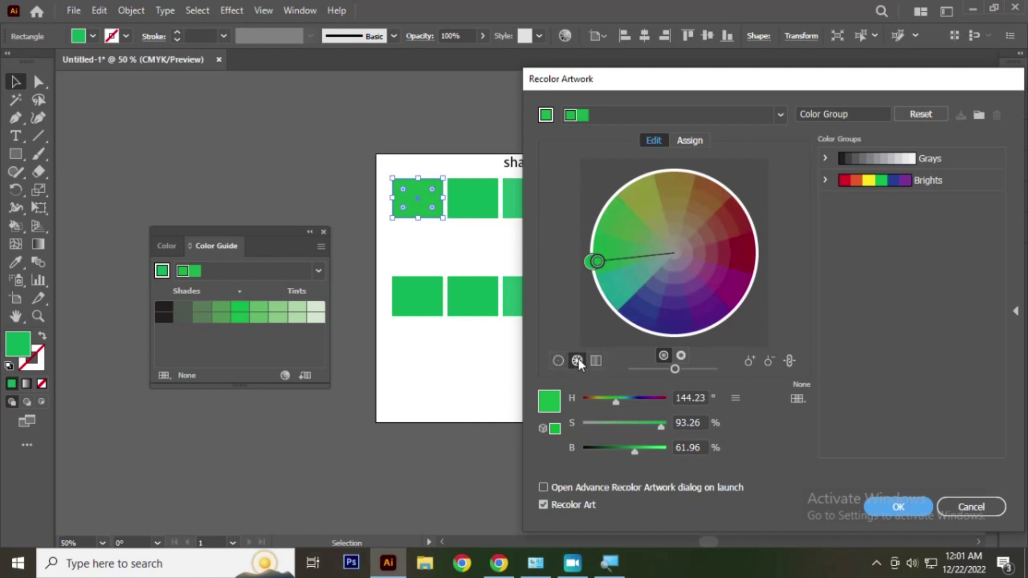
left_click(558, 362)
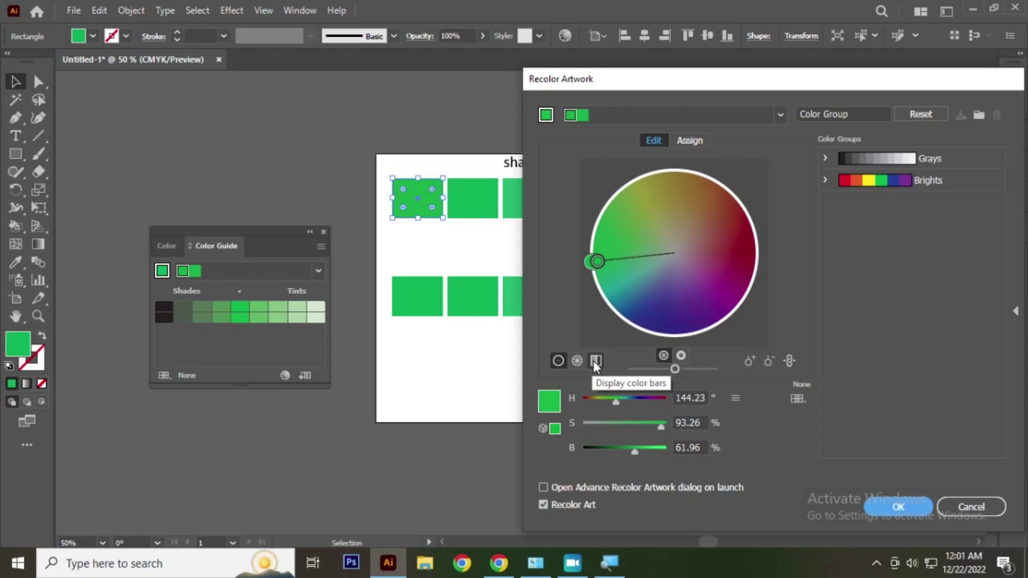
left_click(595, 361)
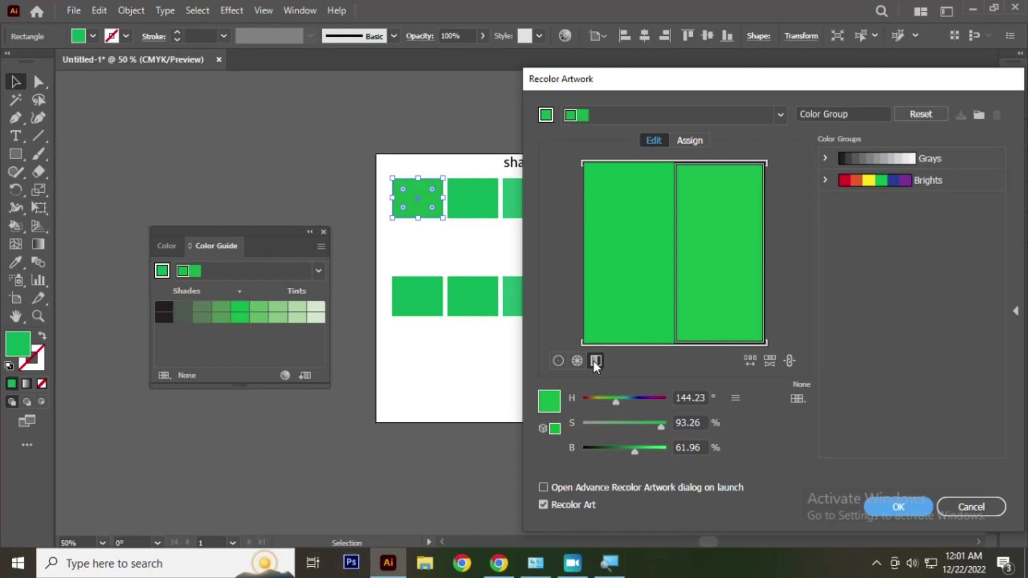
left_click(558, 360)
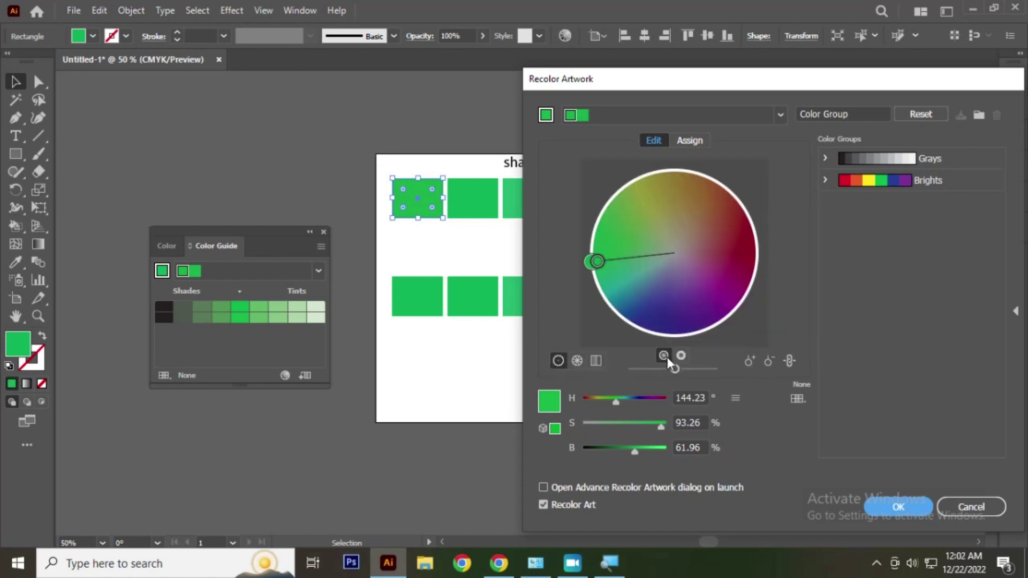
Experiment with hue, brightness and saturation on the wheel, ending at H 115.72°, S 98.35%, B 54.7%.
mouse_move(672, 369)
left_mouse_down()
mouse_move(659, 369)
mouse_move(674, 370)
left_mouse_up()
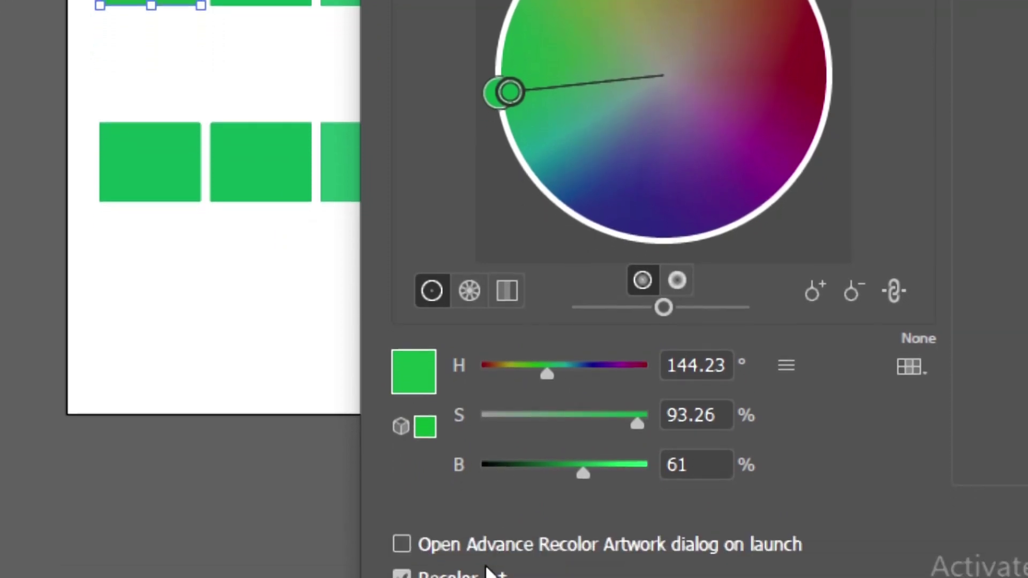
mouse_move(546, 373)
left_mouse_down()
mouse_move(557, 370)
mouse_move(531, 367)
left_mouse_up()
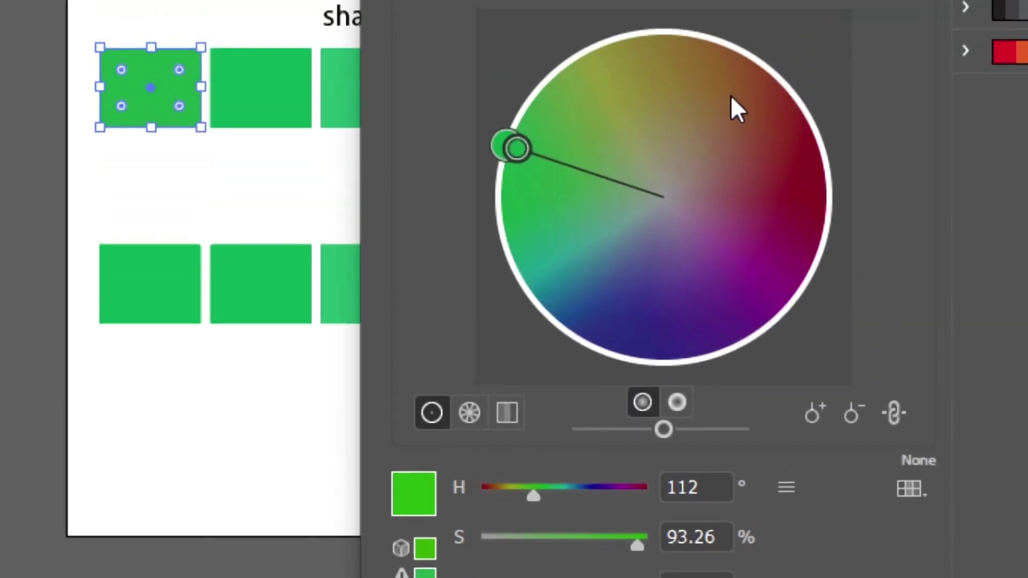
mouse_move(669, 433)
left_mouse_down()
mouse_move(639, 428)
mouse_move(658, 428)
left_mouse_up()
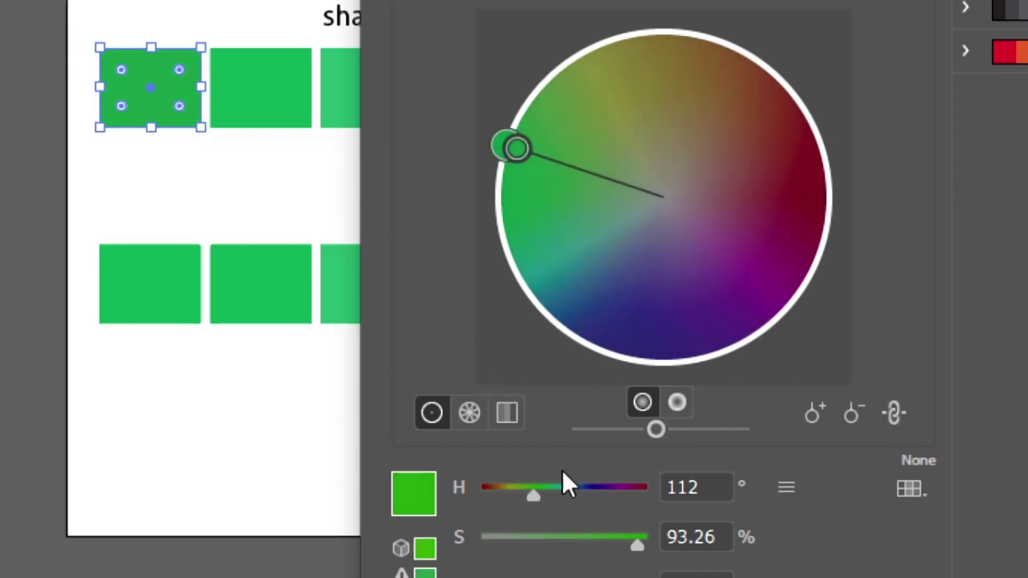
mouse_move(655, 348)
left_mouse_down()
mouse_move(633, 349)
mouse_move(663, 349)
left_mouse_up()
mouse_move(579, 488)
left_mouse_down()
mouse_move(550, 489)
mouse_move(569, 489)
left_mouse_up()
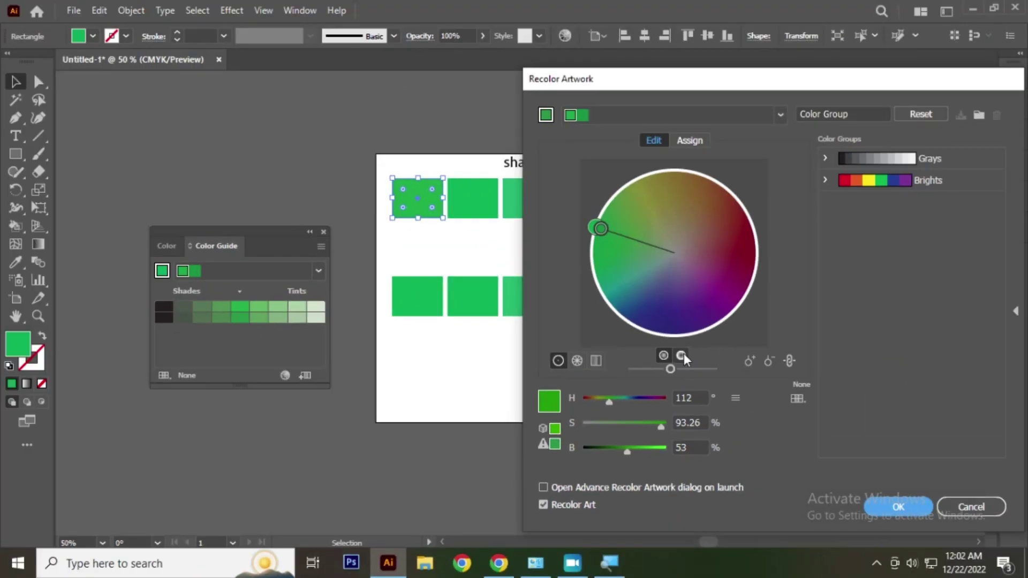
left_click(682, 356)
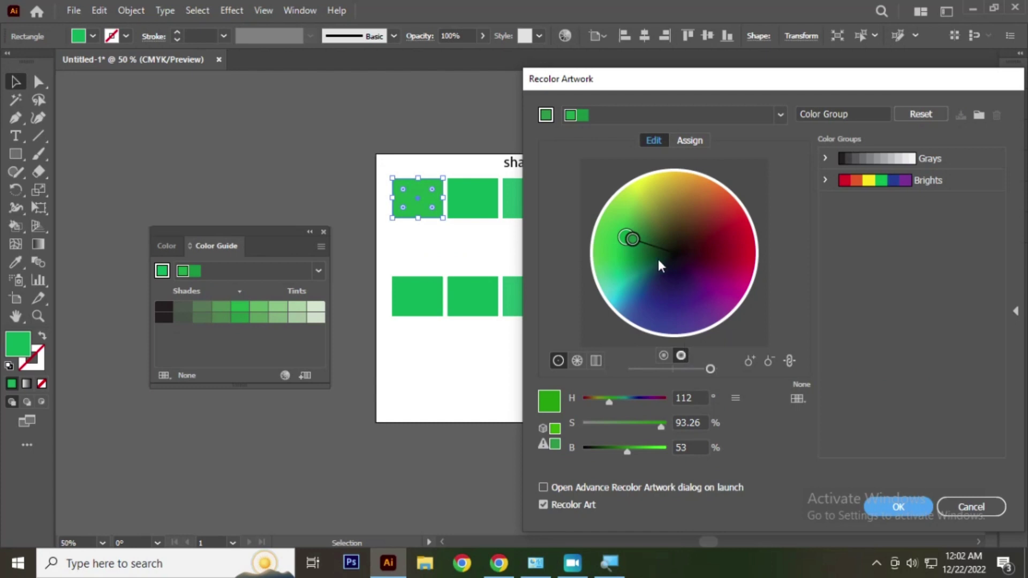
mouse_move(632, 239)
left_mouse_down()
mouse_move(691, 209)
mouse_move(630, 241)
left_mouse_up()
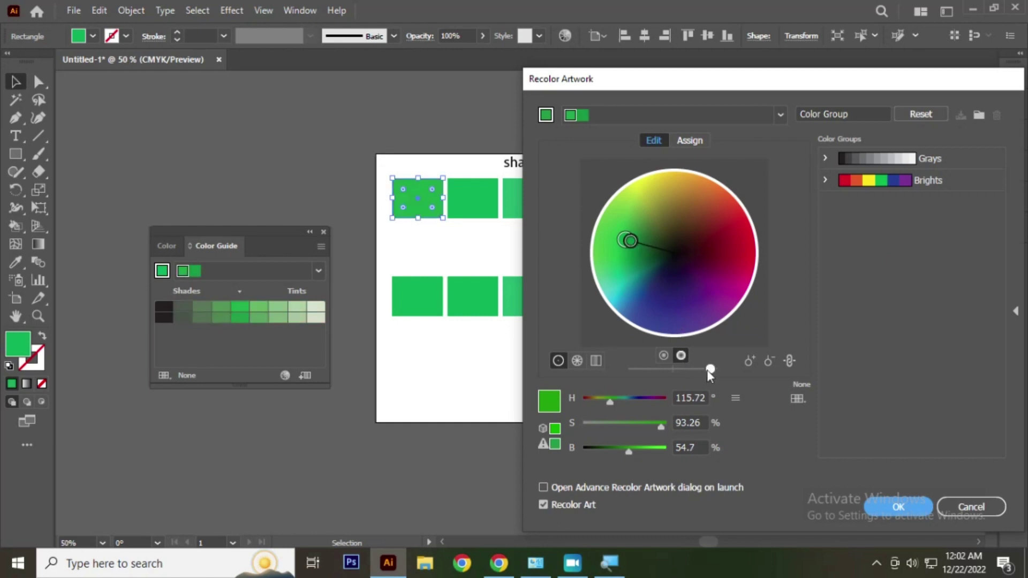
mouse_move(709, 369)
left_mouse_down()
mouse_move(651, 369)
mouse_move(712, 370)
left_mouse_up()
Add extra colour points to the wheel and drag them to new positions around the rim.
left_click(663, 356)
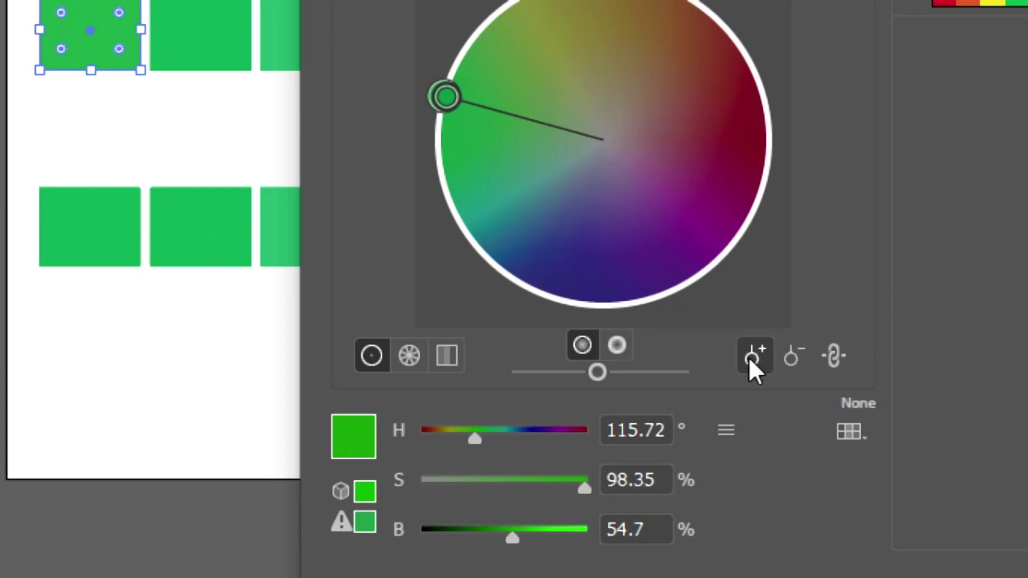
left_click(748, 358)
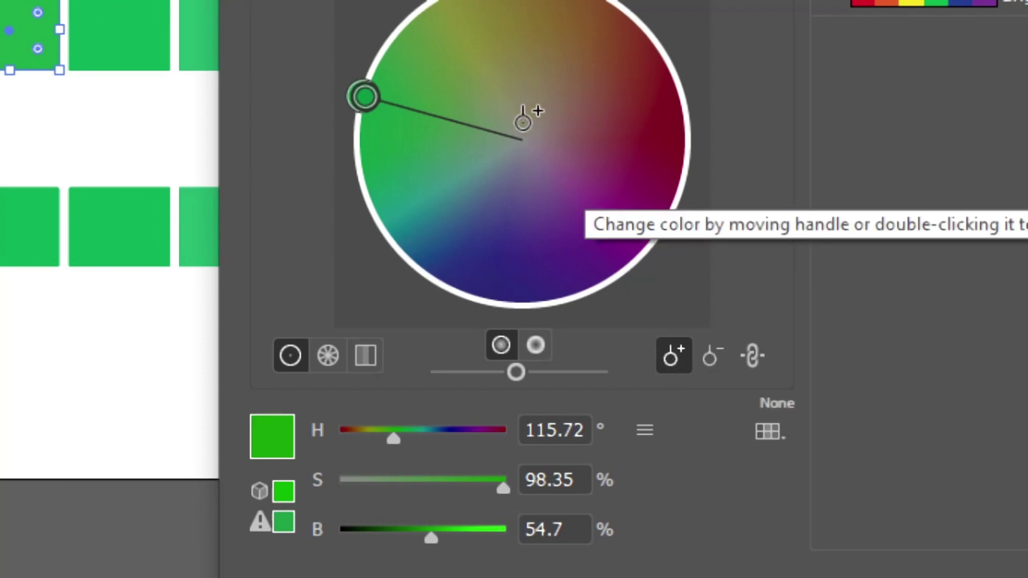
left_click(543, 140)
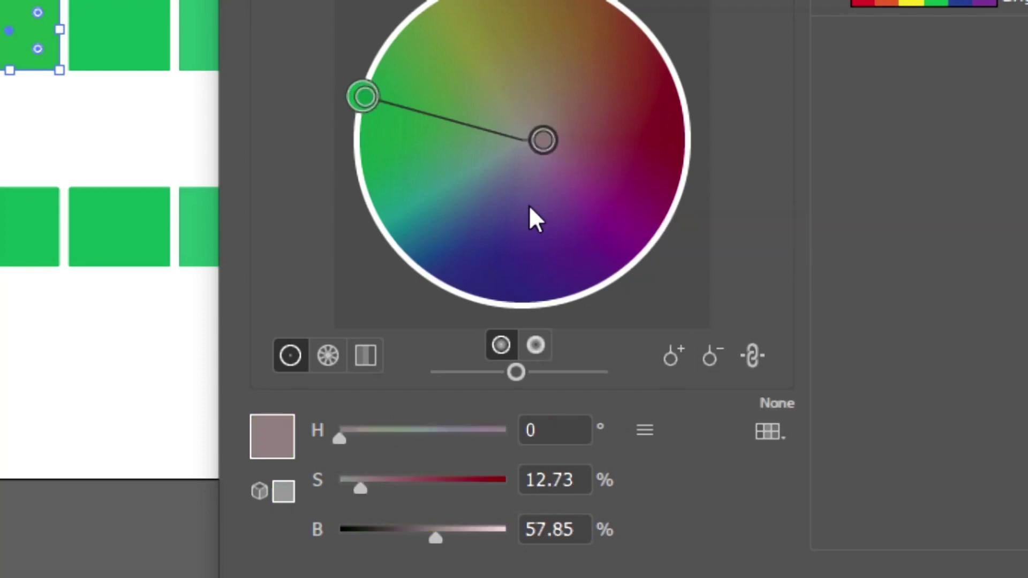
mouse_move(365, 97)
left_mouse_down()
mouse_move(356, 211)
mouse_move(395, 241)
mouse_move(359, 101)
mouse_move(379, 225)
mouse_move(431, 289)
mouse_move(370, 99)
mouse_move(429, 46)
mouse_move(476, 42)
mouse_move(491, 87)
left_mouse_up()
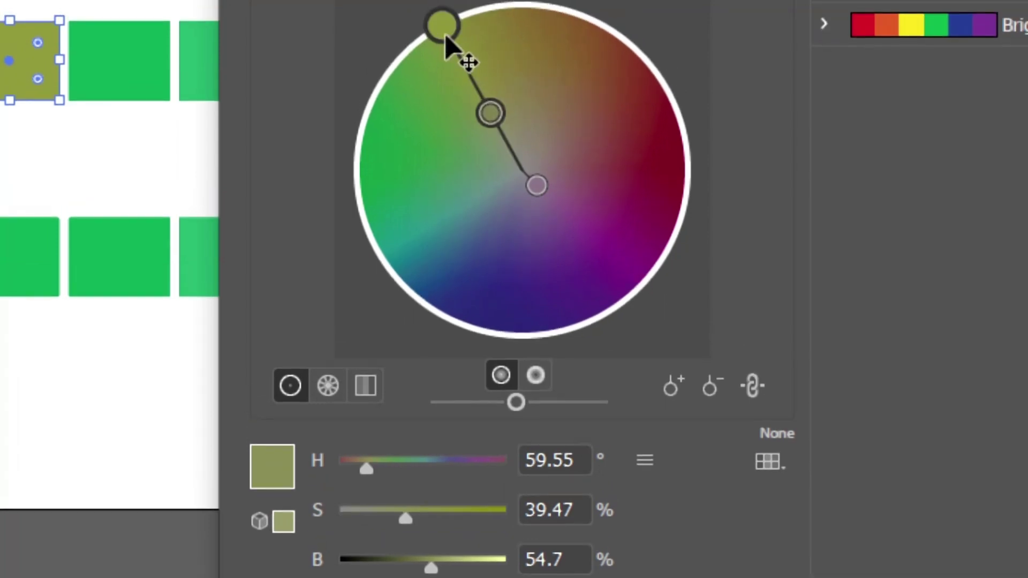
mouse_move(442, 4)
left_mouse_down()
mouse_move(389, 105)
mouse_move(399, 170)
left_mouse_up()
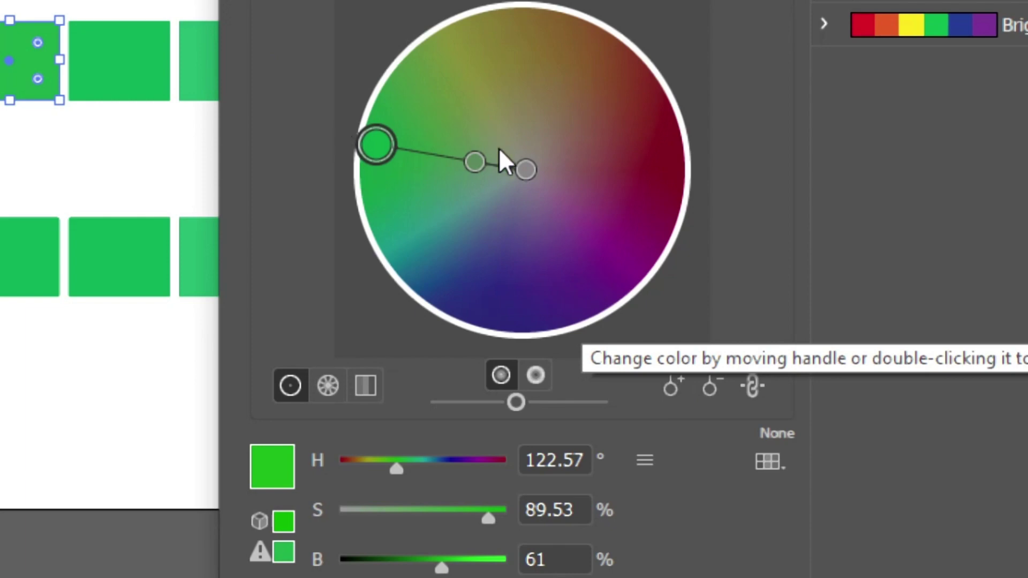
left_click_drag(475, 161, 376, 152)
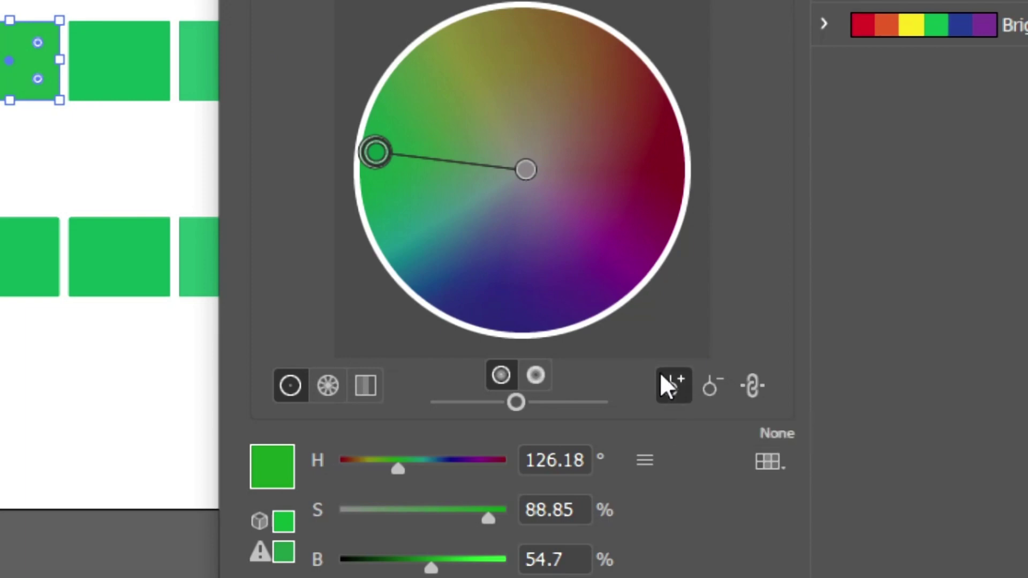
left_click(377, 166)
mouse_move(377, 169)
left_mouse_down()
mouse_move(370, 204)
mouse_move(374, 182)
mouse_move(445, 145)
mouse_move(440, 184)
left_mouse_up()
mouse_move(378, 172)
left_mouse_down()
mouse_move(396, 182)
mouse_move(557, 167)
mouse_move(529, 188)
mouse_move(512, 154)
mouse_move(446, 122)
left_mouse_up()
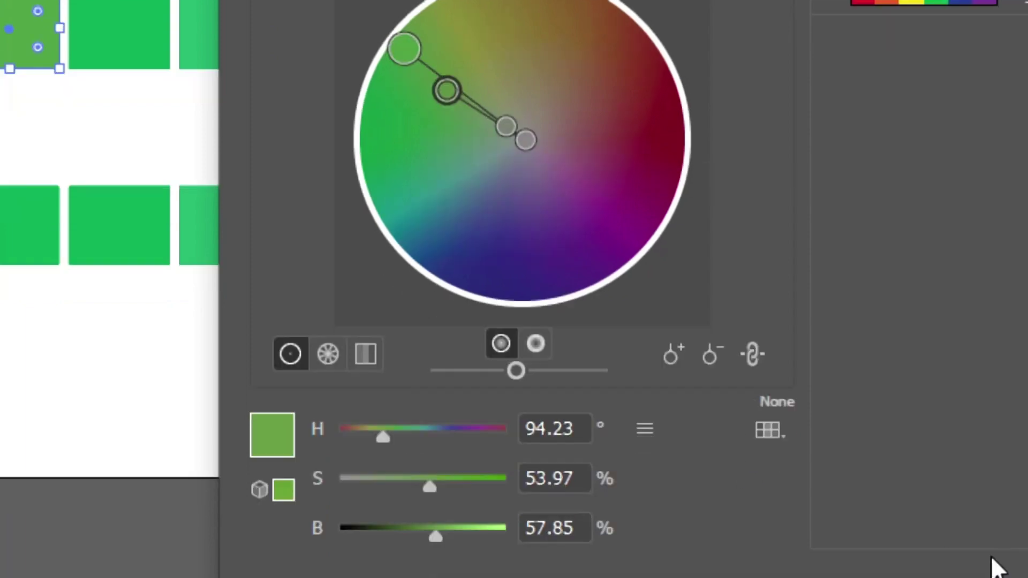
Remove the added inner and small colour points, leaving a yellow-green at H 85.74°, S 89.53%, B 61%.
left_click(505, 125)
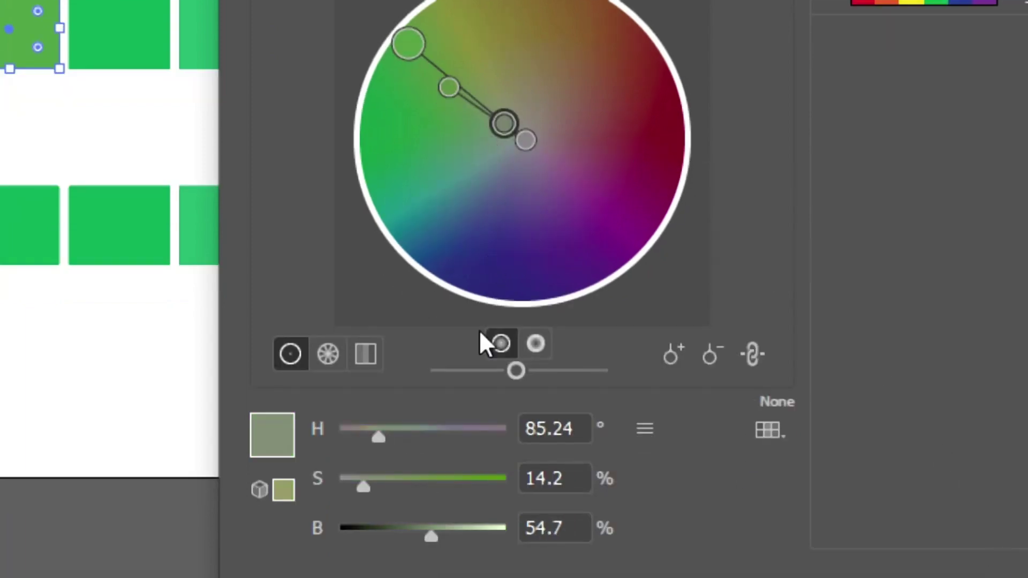
left_click(712, 356)
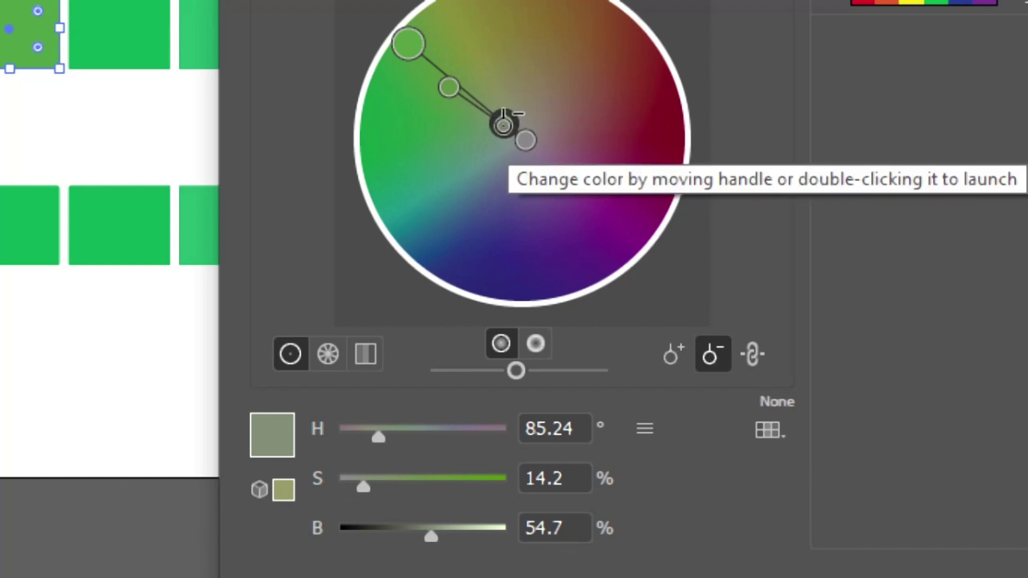
left_click(503, 124)
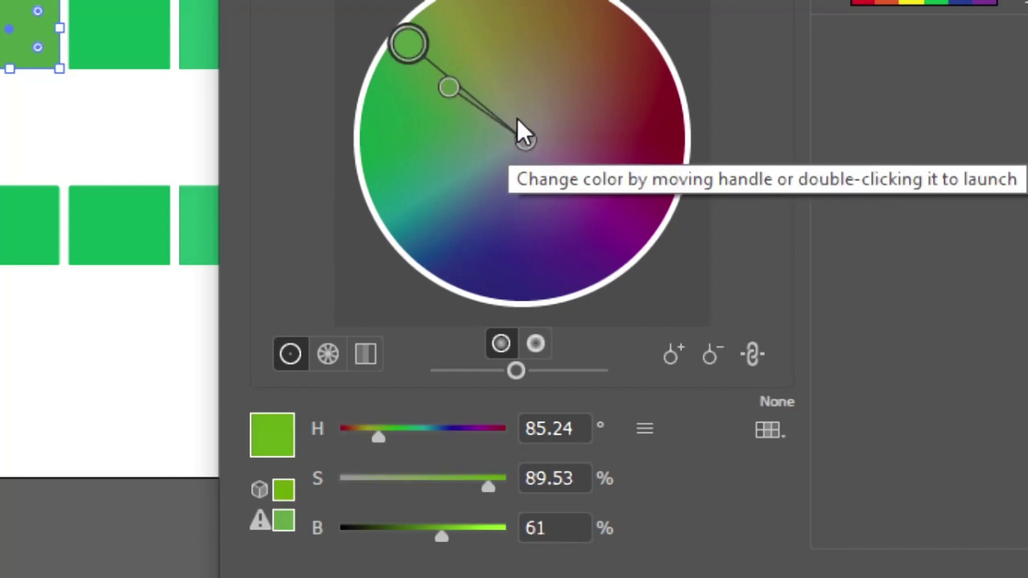
left_click(446, 89)
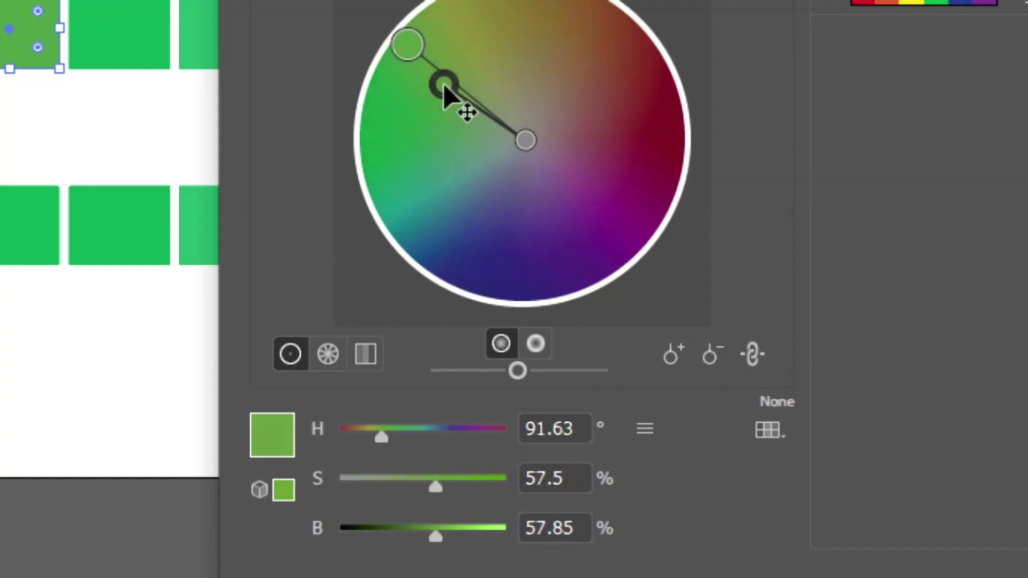
left_click(714, 358)
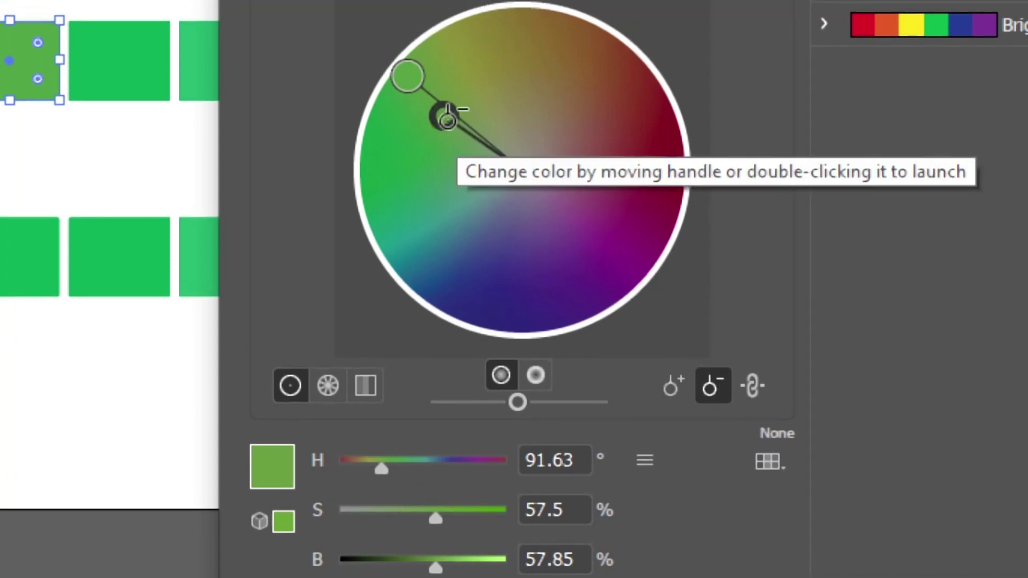
left_click(444, 115)
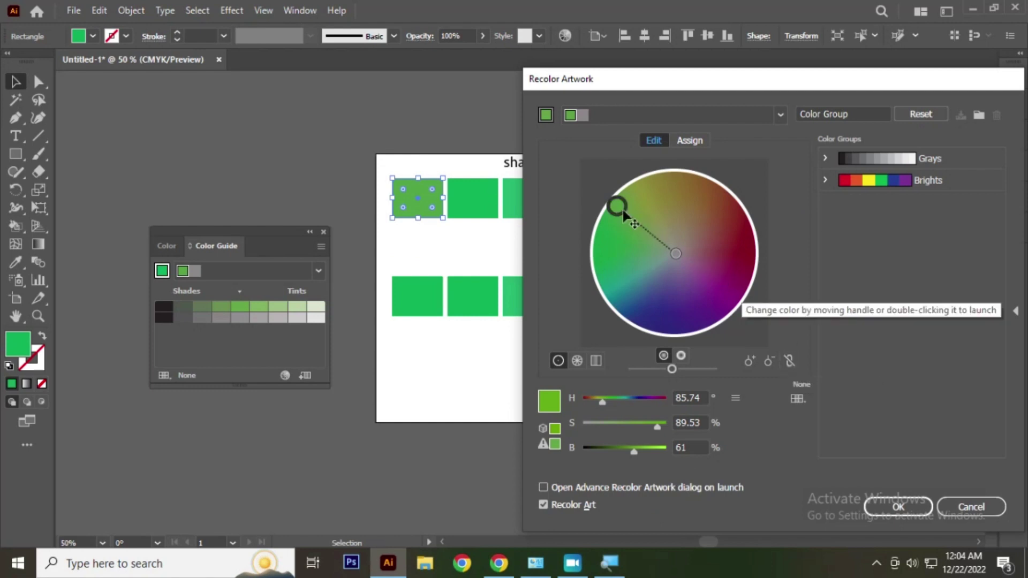
Try other hues, then reset to the original green (H 155.32°, S 100%, B 61.96%) and confirm with OK.
mouse_move(622, 209)
left_mouse_down()
mouse_move(610, 222)
mouse_move(611, 268)
mouse_move(621, 215)
mouse_move(645, 202)
mouse_move(610, 223)
mouse_move(608, 254)
mouse_move(622, 209)
mouse_move(606, 270)
mouse_move(610, 206)
mouse_move(647, 195)
mouse_move(621, 244)
mouse_move(626, 290)
mouse_move(622, 233)
mouse_move(662, 234)
mouse_move(672, 201)
mouse_move(708, 216)
mouse_move(711, 258)
mouse_move(698, 213)
mouse_move(665, 193)
mouse_move(657, 201)
left_mouse_up()
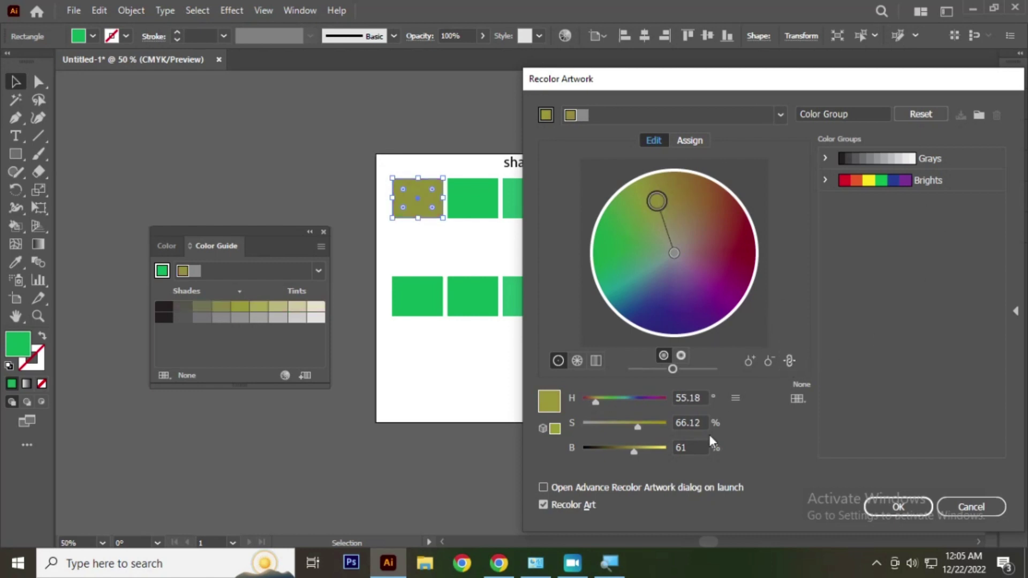
mouse_move(657, 203)
left_mouse_down()
mouse_move(628, 230)
mouse_move(696, 199)
mouse_move(669, 184)
mouse_move(620, 193)
left_mouse_up()
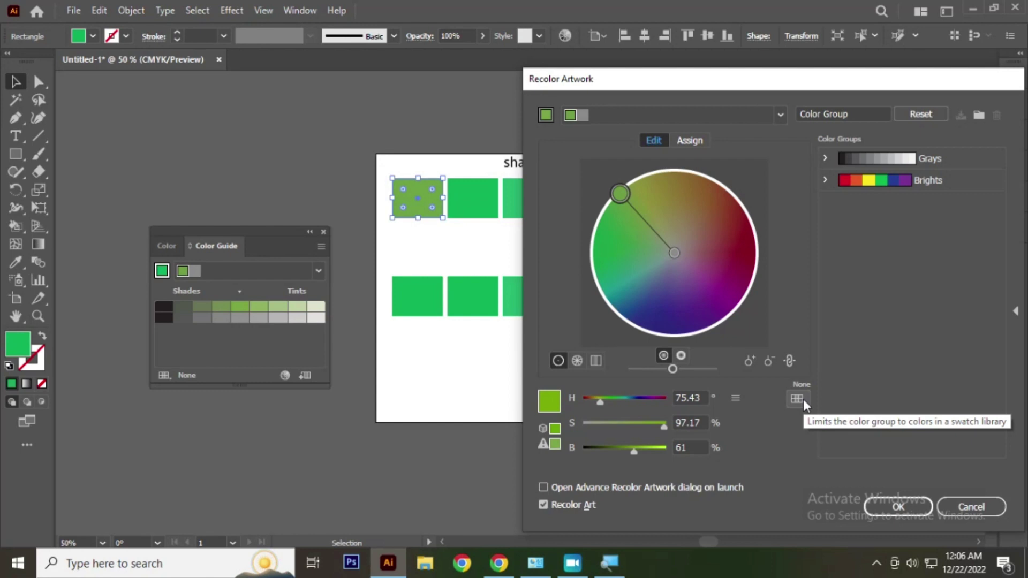
left_click(803, 399)
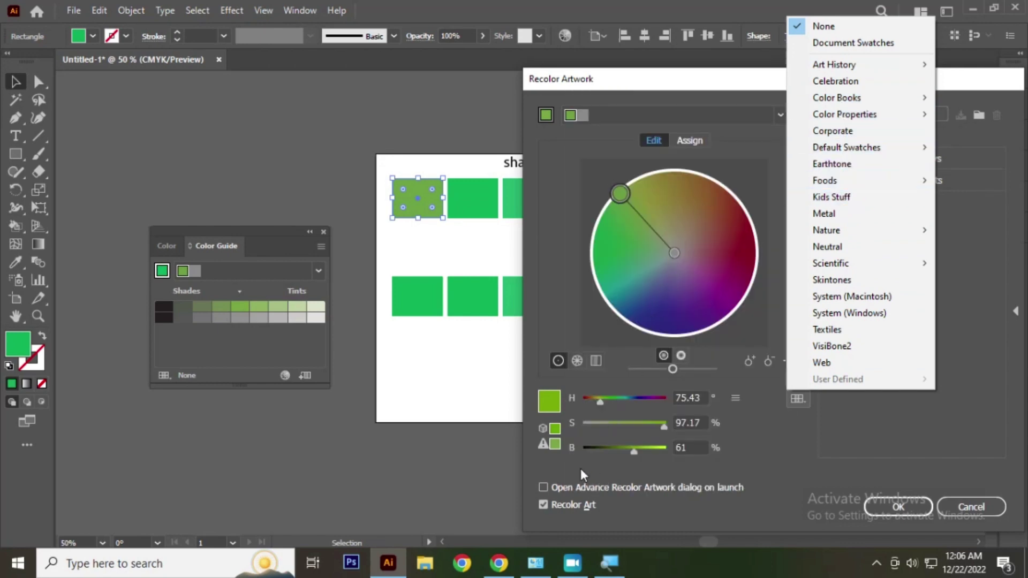
left_click(554, 265)
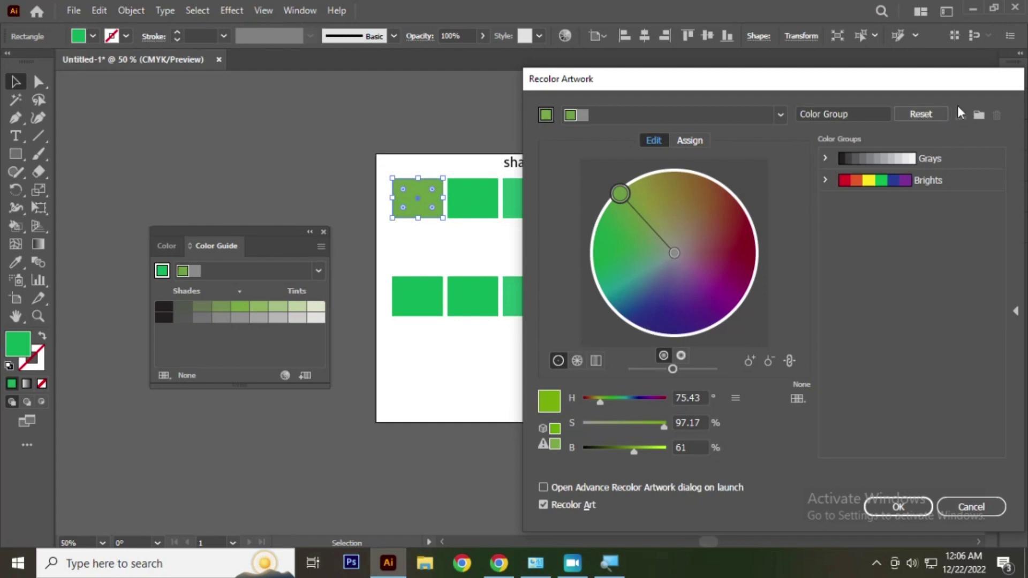
left_click(932, 114)
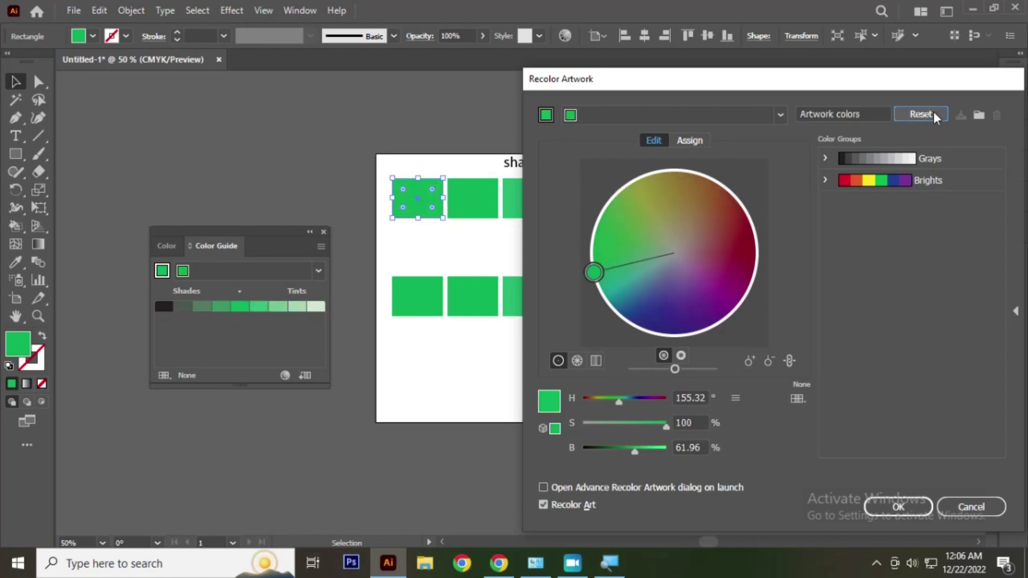
left_click(898, 507)
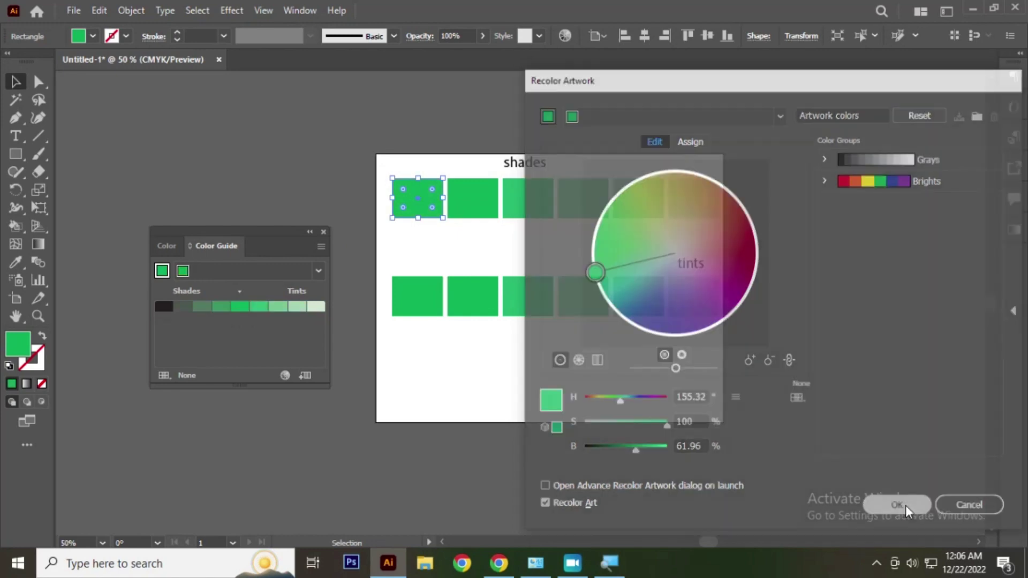
Deselect, browse the Harmony Rules list without changing it, then close the Color Guide panel.
left_click(680, 139)
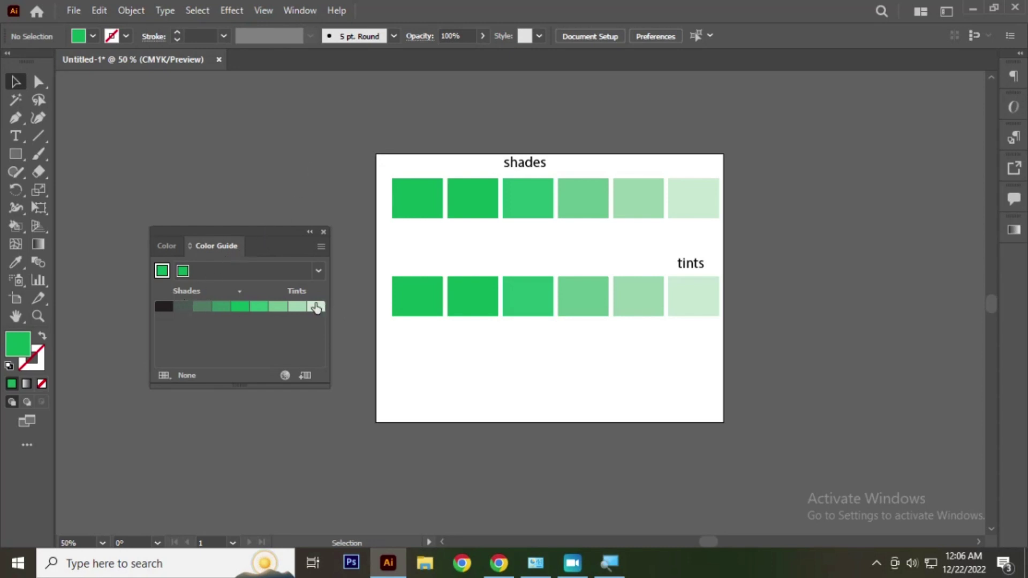
left_click(318, 271)
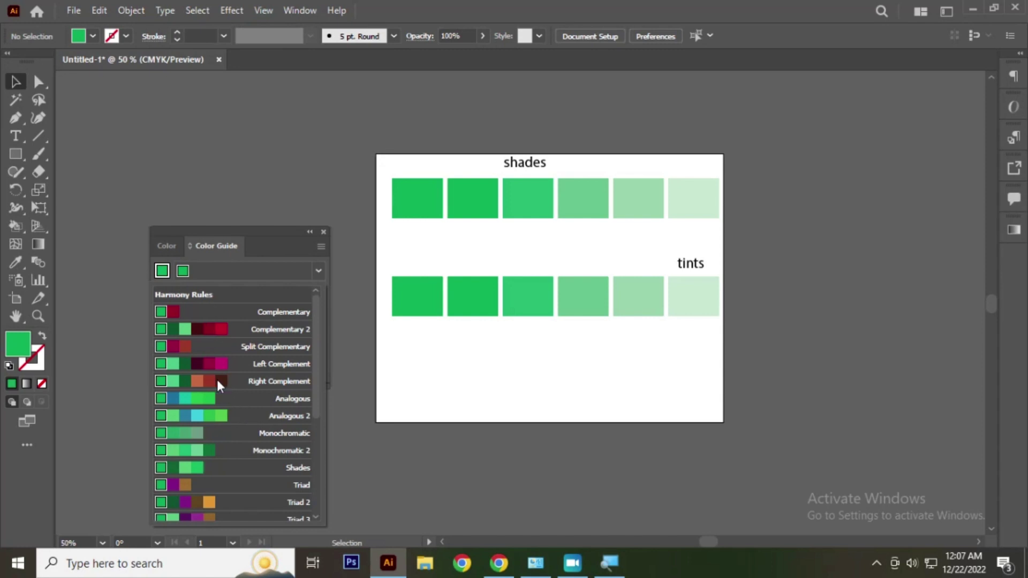
scroll(225, 375, "down", 3)
scroll(226, 374, "up", 2)
scroll(226, 375, "down", 4)
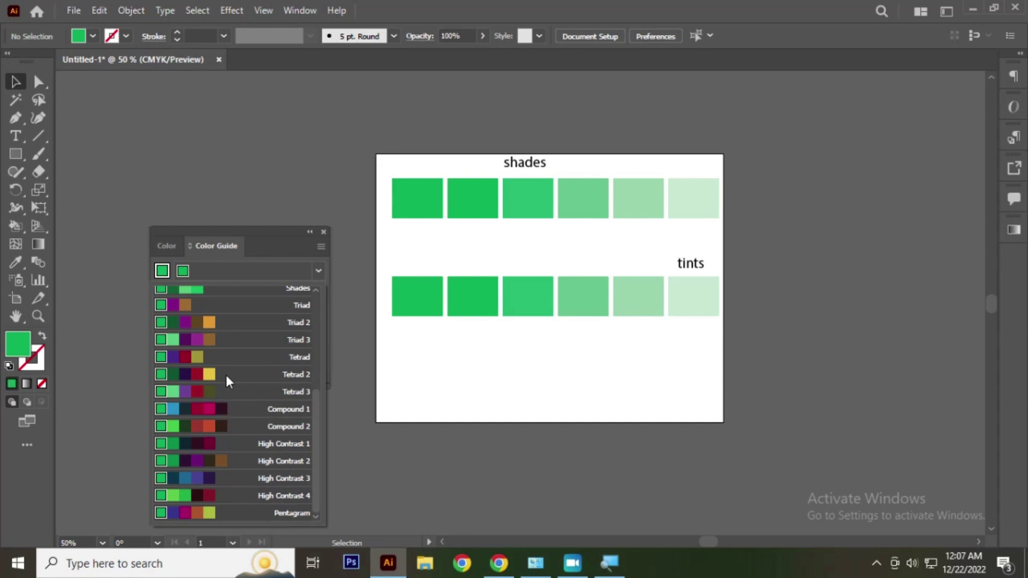
scroll(228, 364, "up", 5)
scroll(276, 377, "down", 4)
left_click(265, 176)
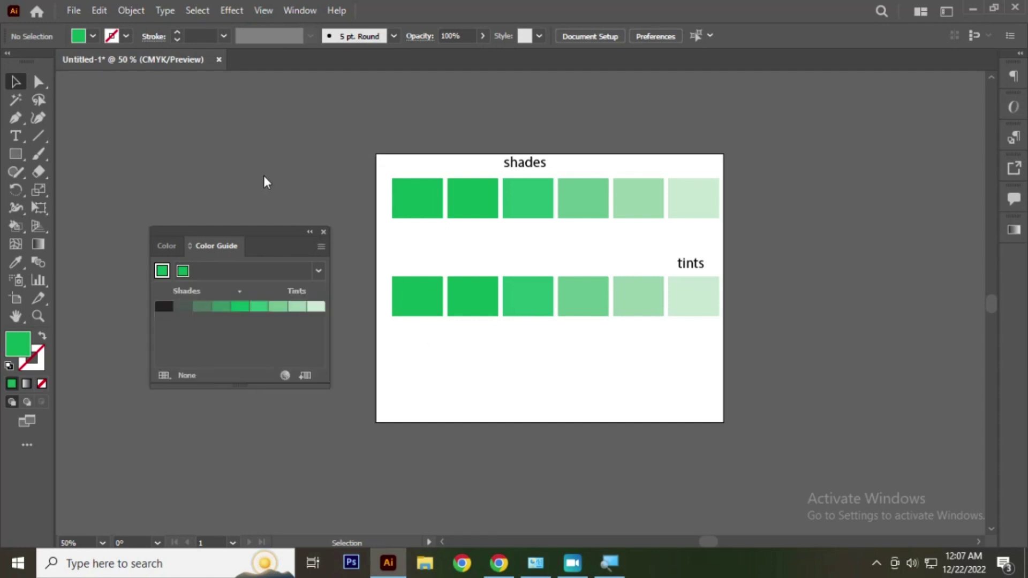
left_click(324, 232)
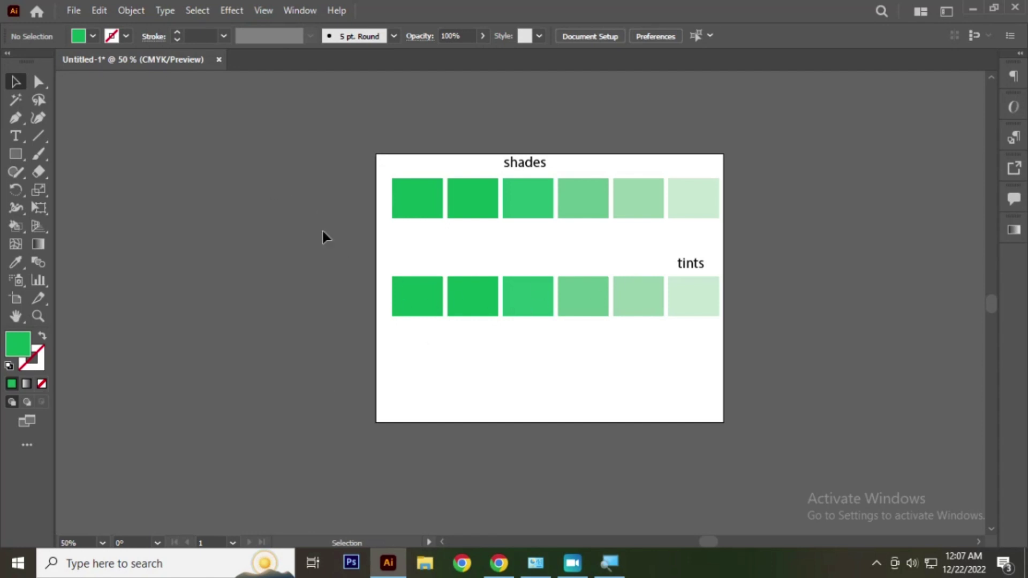